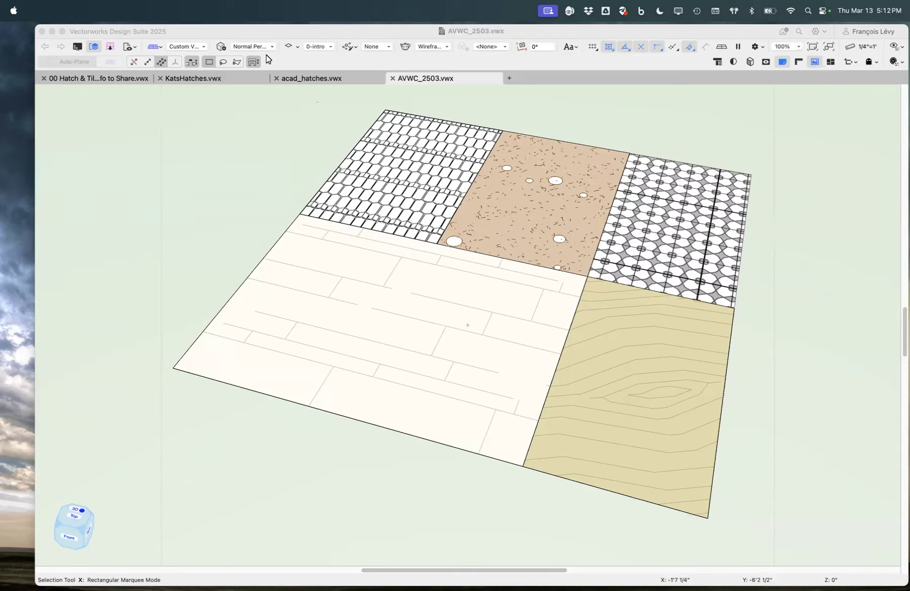
# - Switch to the 01 hatches saved view and show the Hatches resources of AVWC_2503.vwx in the Resource Manager
pyautogui.click(130, 46)
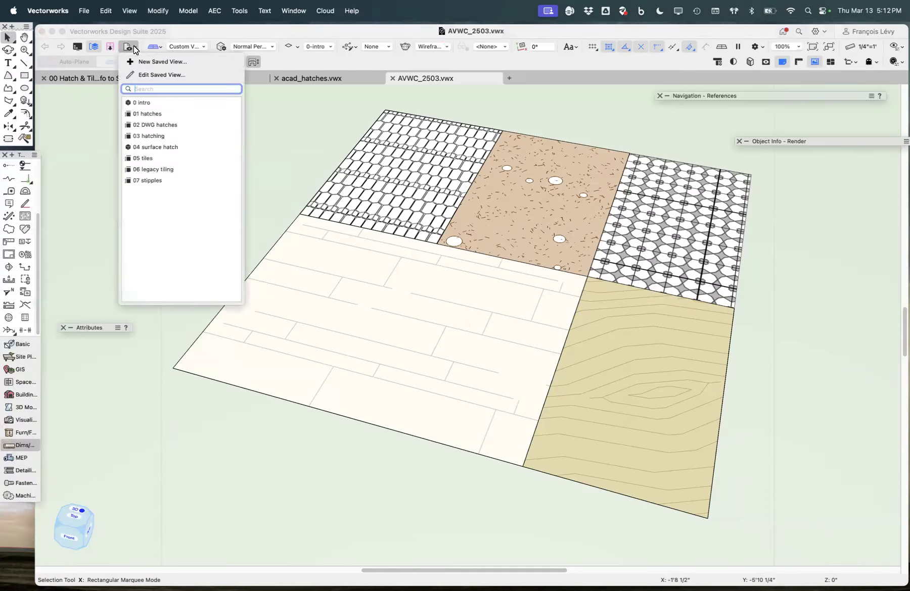
pyautogui.click(149, 113)
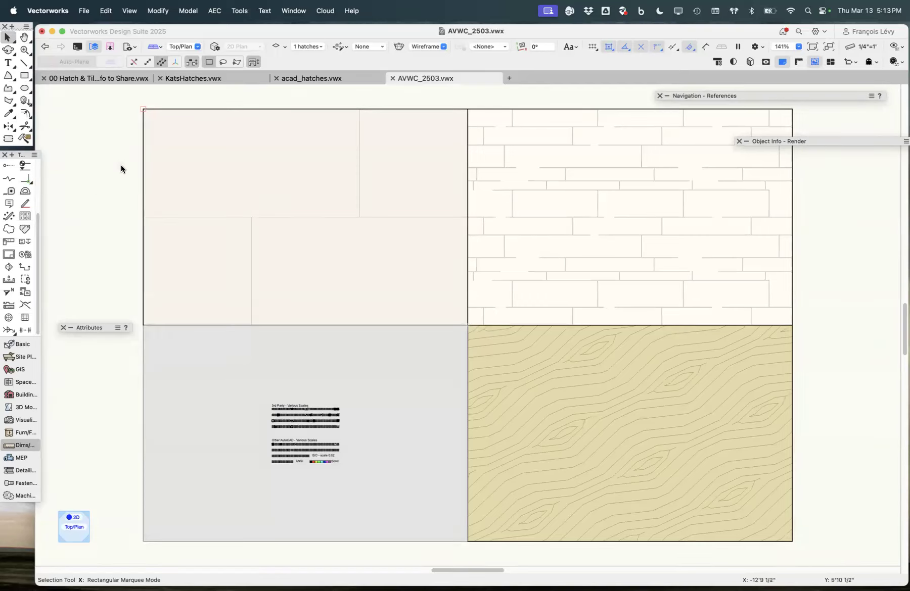
pyautogui.press('super+r')
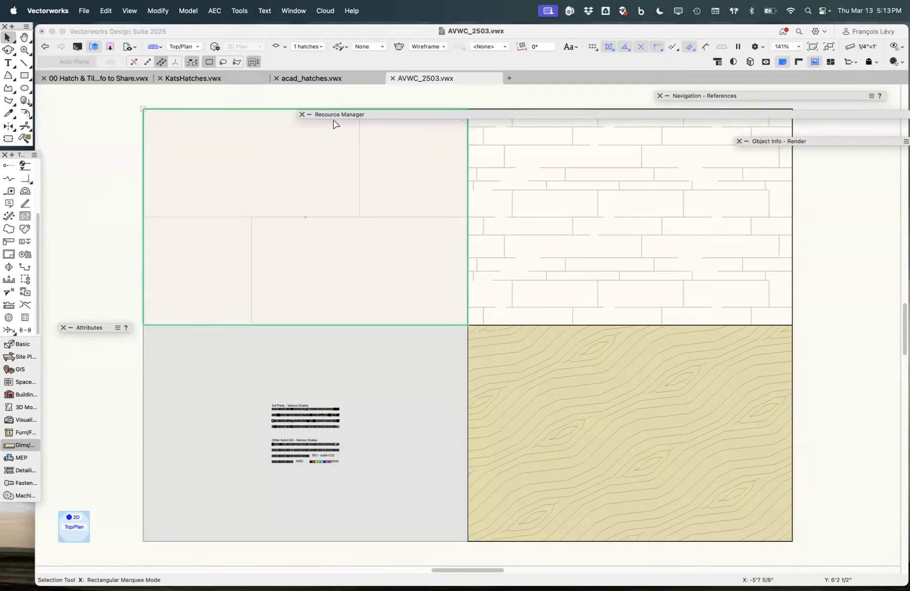
pyautogui.moveTo(334, 114)
pyautogui.moveTo(358, 113); pyautogui.dragTo(214, 112)
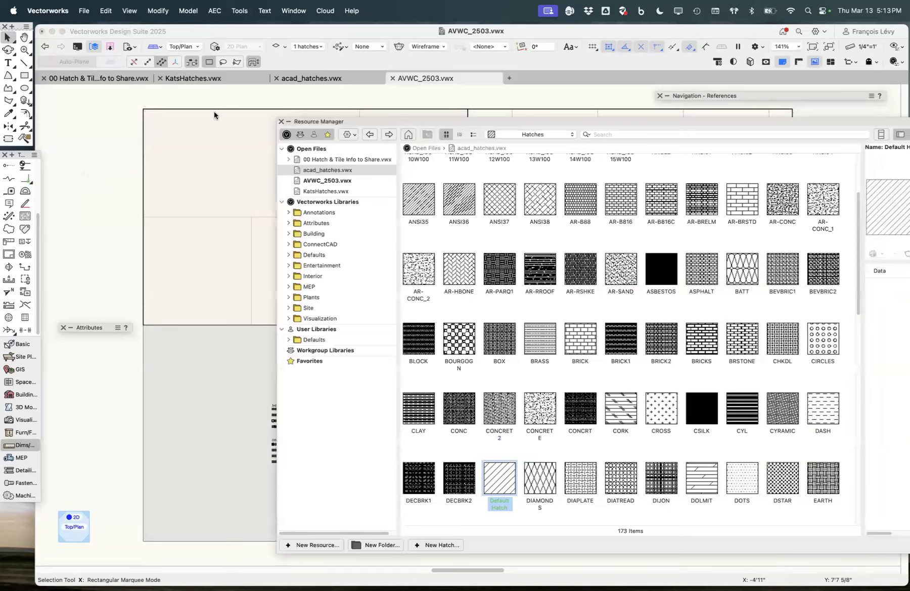
pyautogui.click(205, 171)
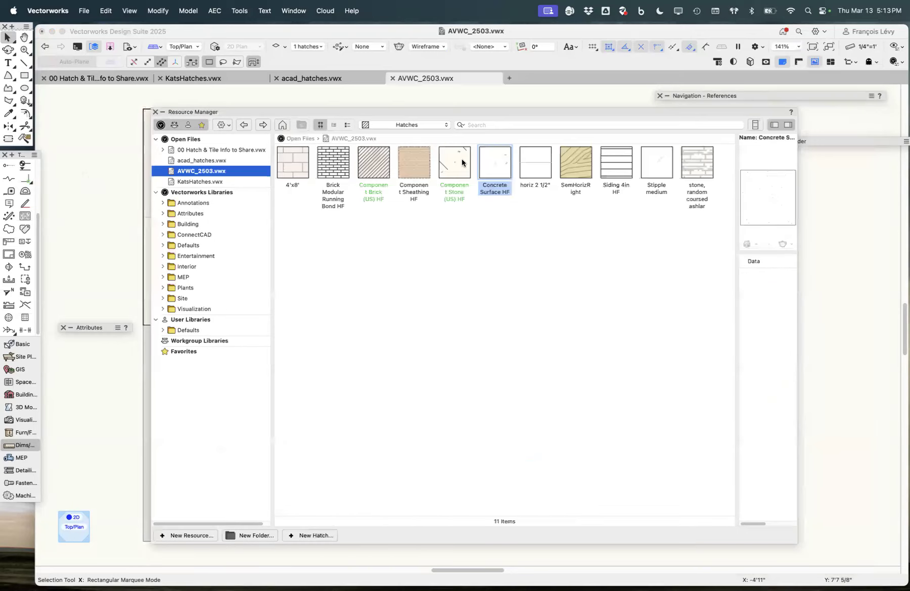
pyautogui.click(419, 125)
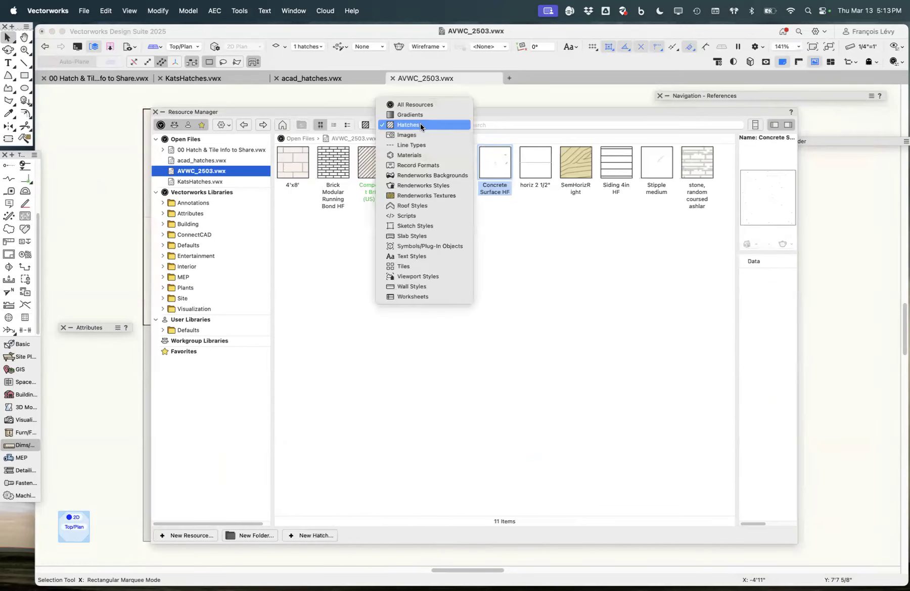
pyautogui.click(420, 126)
# - Create a new hatch in AVWC_2503.vwx and name it "tile 12x36 1/3 running bond"
pyautogui.rightClick(474, 329)
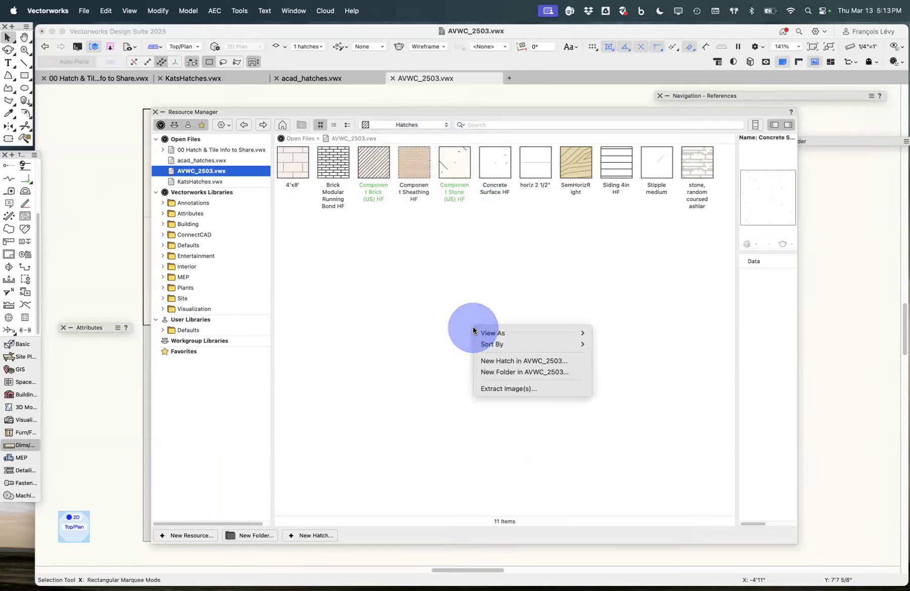
pyautogui.click(493, 358)
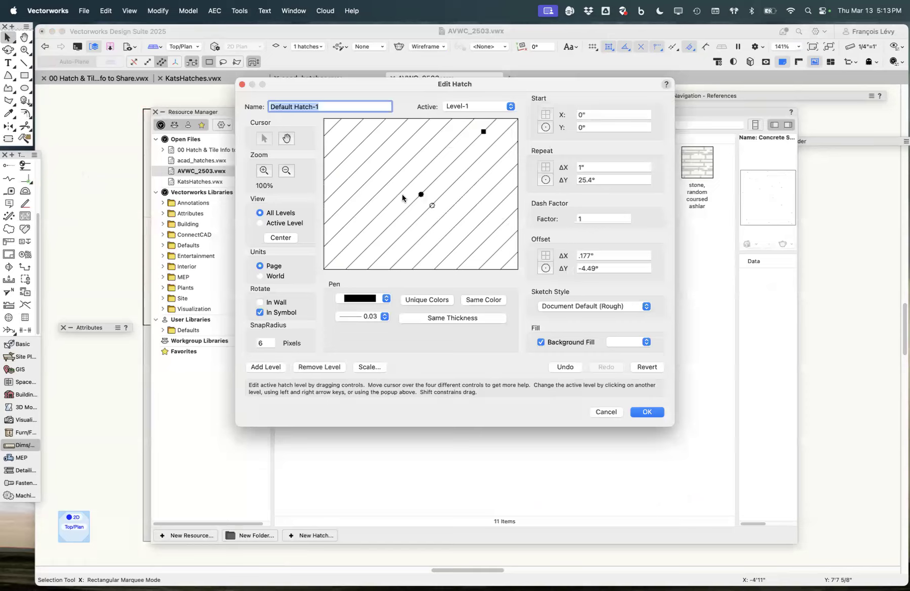
pyautogui.write('tile')
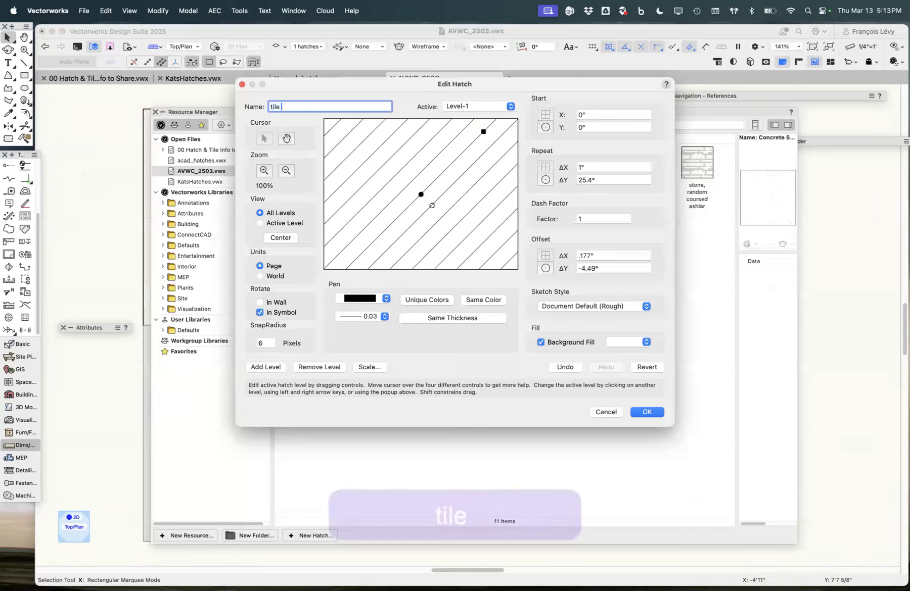
pyautogui.write(' 12x36 1/')
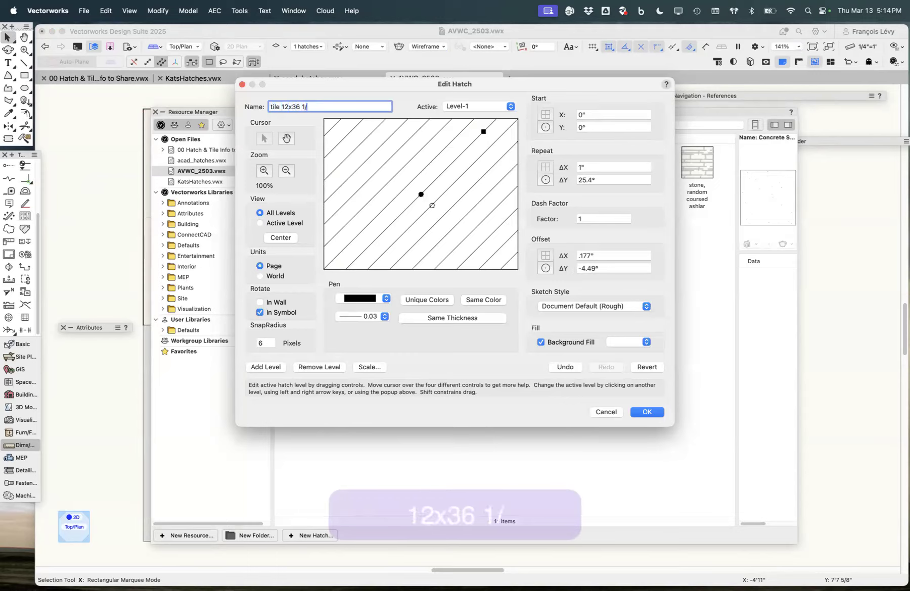
pyautogui.write('3 tunning \\')
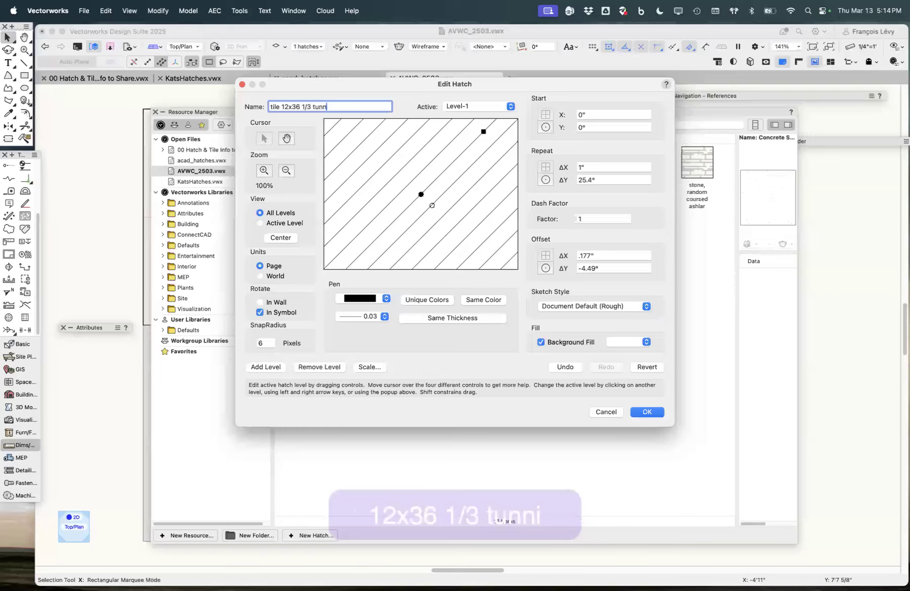
pyautogui.press('BackSpace')
pyautogui.press('BackSpace')
pyautogui.press('BackSpace')
pyautogui.press('BackSpace')
pyautogui.press('BackSpace')
pyautogui.press('BackSpace')
pyautogui.press('BackSpace')
pyautogui.press('BackSpace')
pyautogui.press('BackSpace')
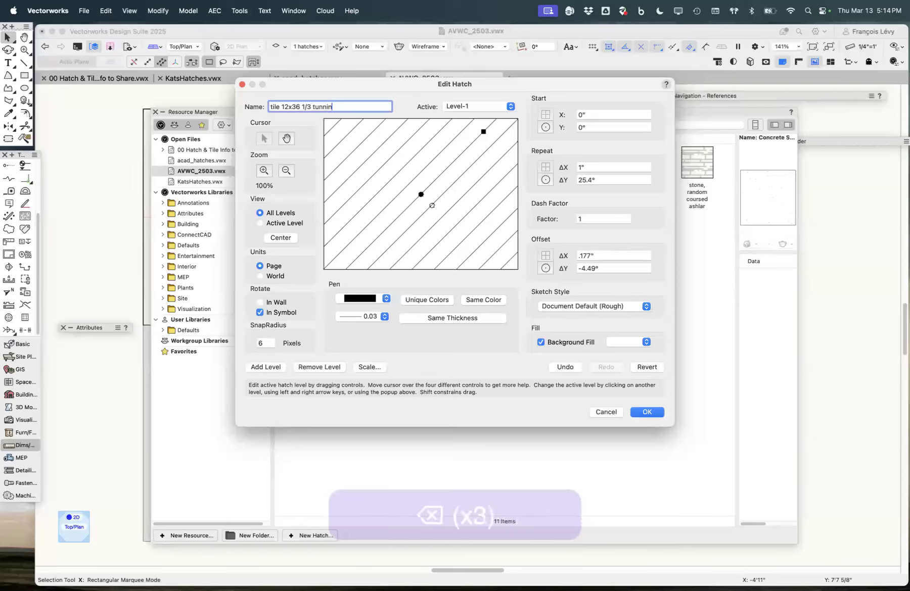
pyautogui.write('run')
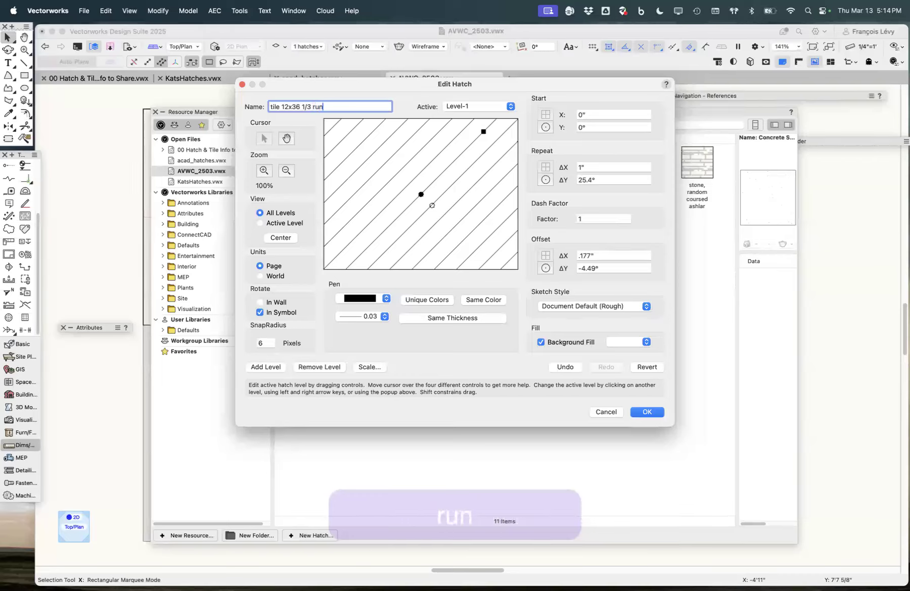
pyautogui.write('ning bon')
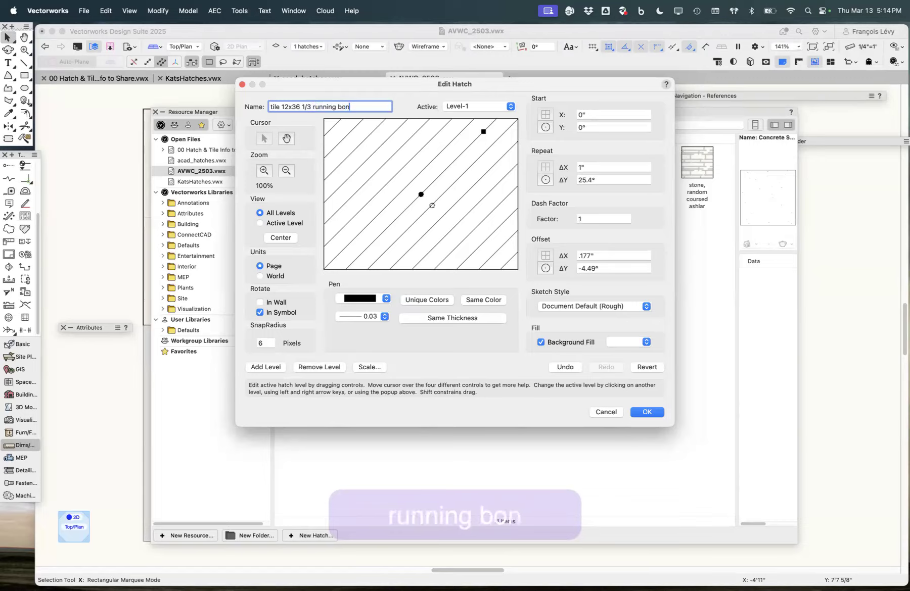
pyautogui.write('d')
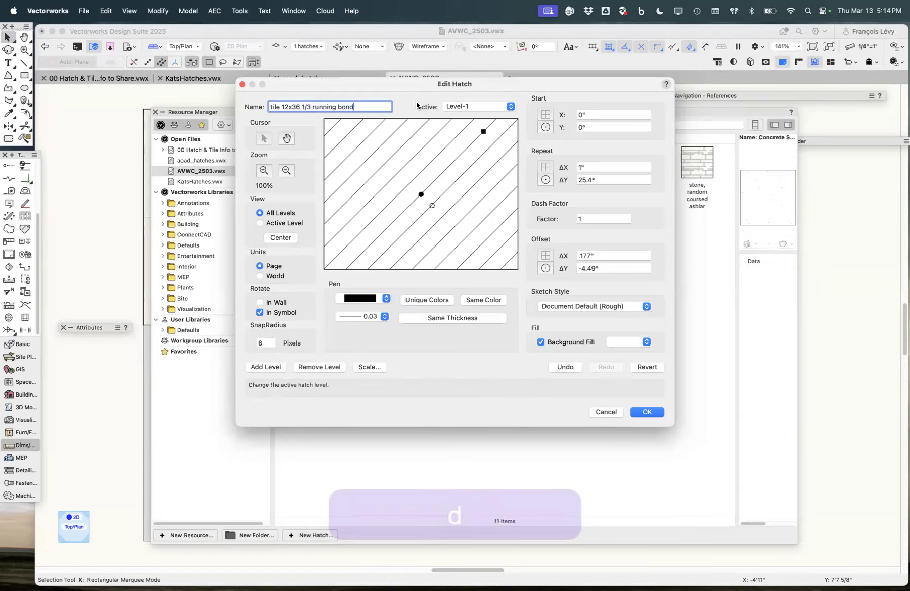
pyautogui.click(383, 101)
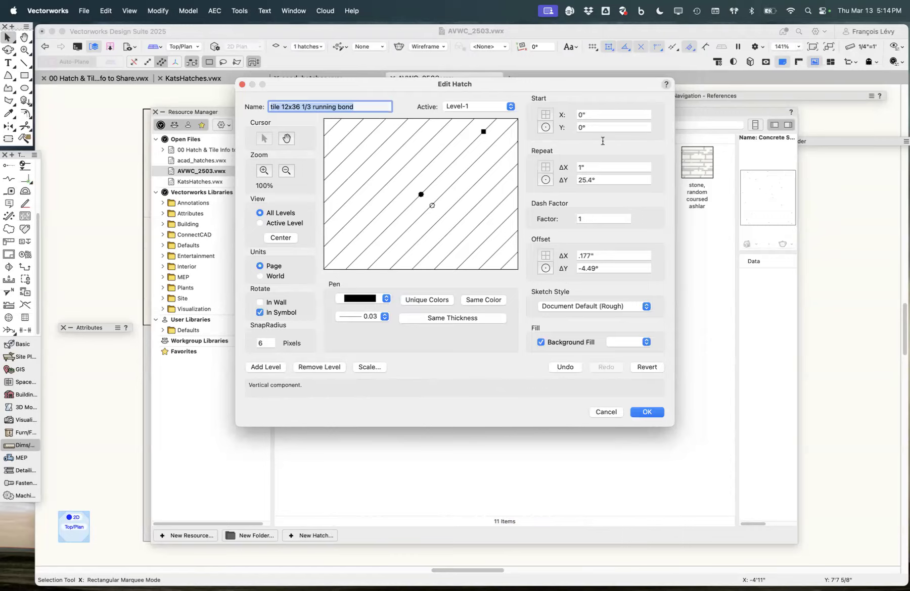
# - Switch the hatch's coordinates to Cartesian mode and set its units to World, keeping Level-1 active
pyautogui.click(545, 115)
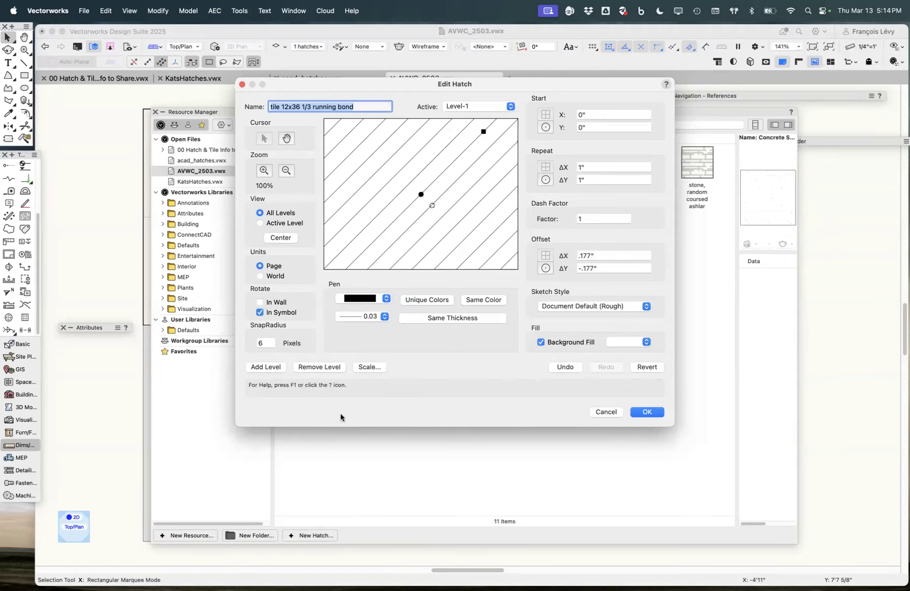
pyautogui.click(274, 277)
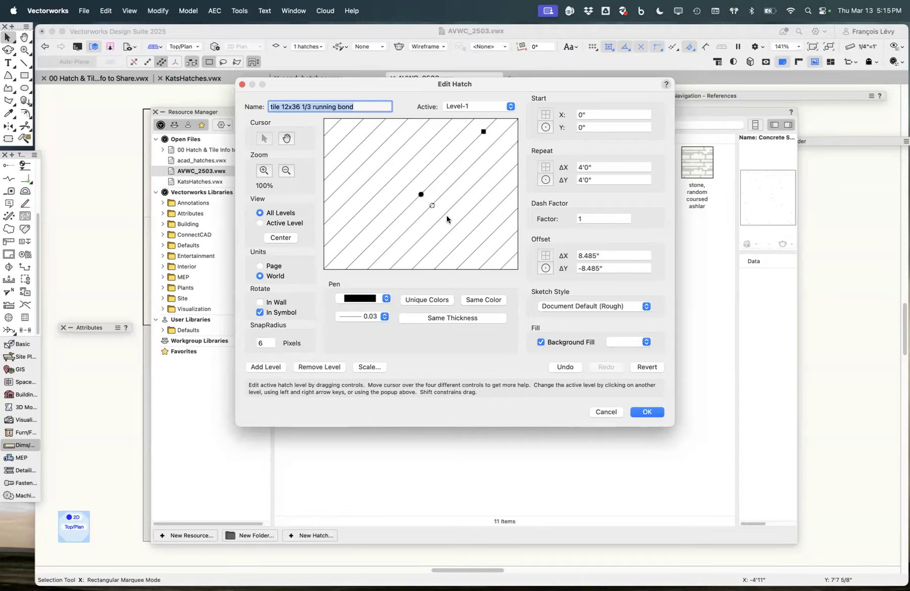
pyautogui.click(483, 108)
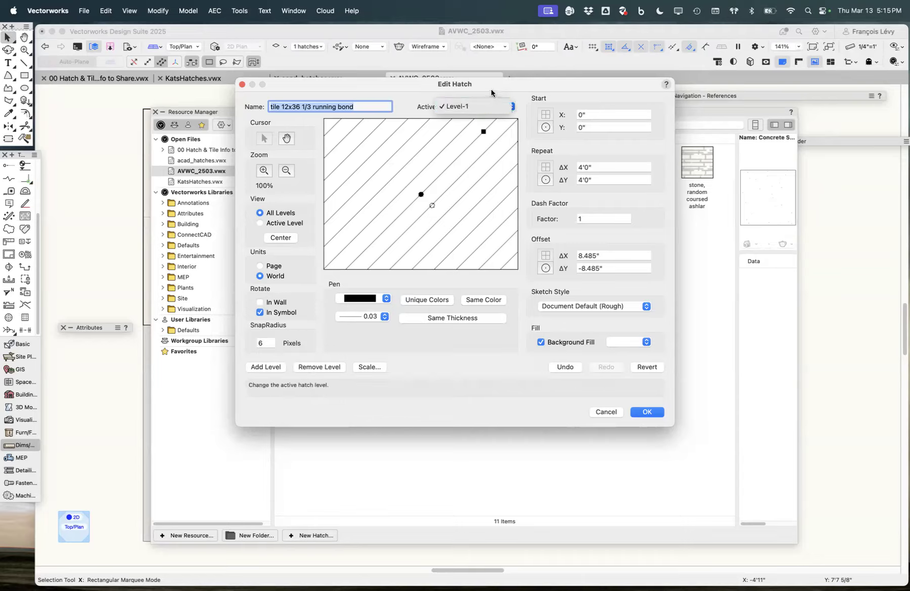
pyautogui.click(493, 87)
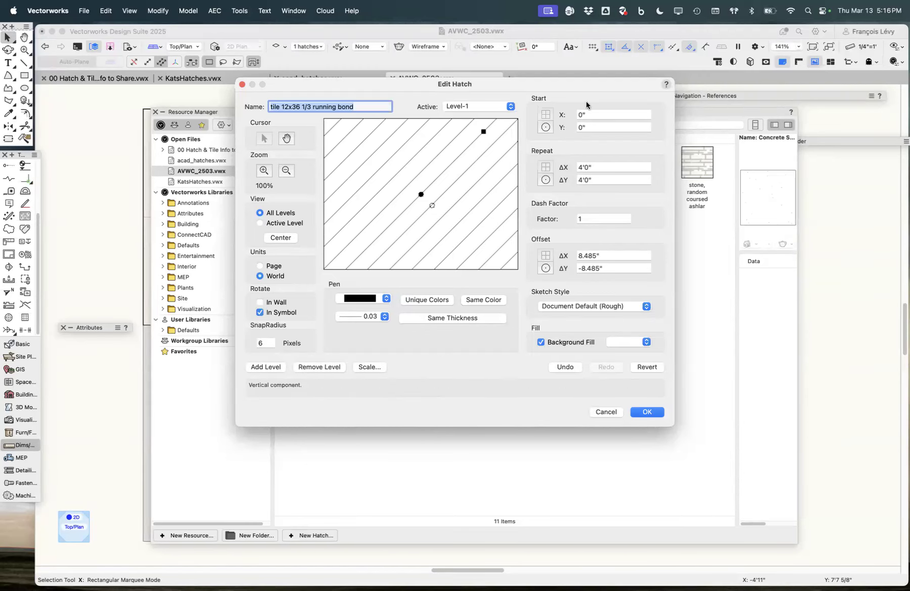
# - Reshape Level-1 freehand into nearly horizontal solid lines with a repeat of about 5'8.5" and a vertical offset of about 2'2.75"
pyautogui.moveTo(482, 130)
pyautogui.mouseDown()
pyautogui.moveTo(499, 174)
pyautogui.moveTo(490, 183)
pyautogui.moveTo(499, 181)
pyautogui.moveTo(483, 195)
pyautogui.mouseUp()
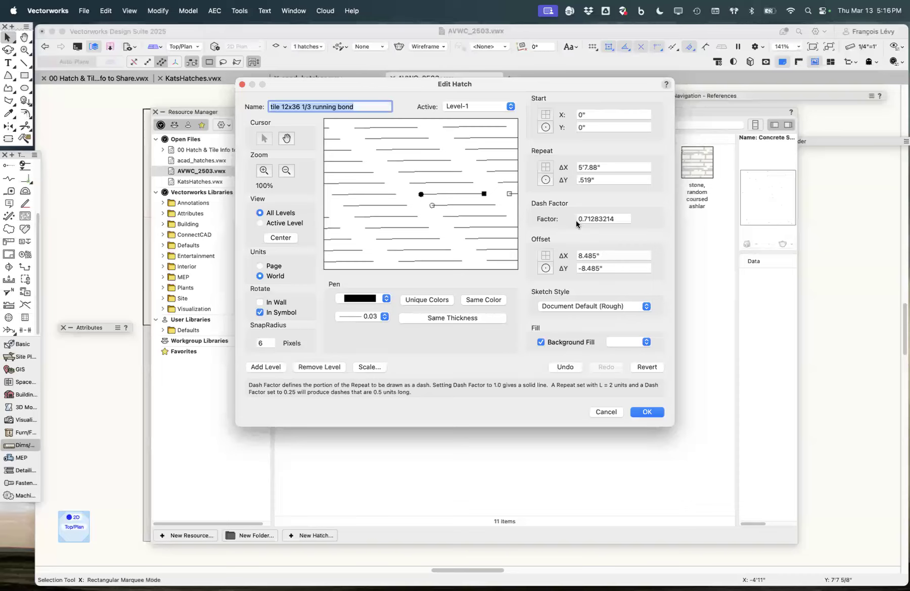
pyautogui.moveTo(482, 197)
pyautogui.mouseDown()
pyautogui.moveTo(470, 197)
pyautogui.moveTo(497, 196)
pyautogui.moveTo(465, 198)
pyautogui.moveTo(510, 195)
pyautogui.mouseUp()
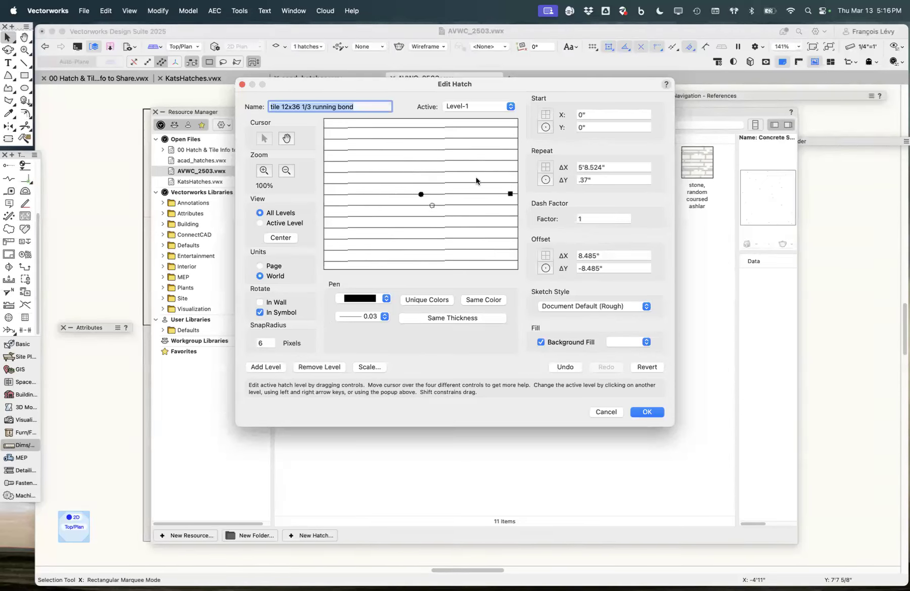
pyautogui.moveTo(433, 208)
pyautogui.mouseDown()
pyautogui.moveTo(420, 215)
pyautogui.moveTo(421, 252)
pyautogui.moveTo(419, 161)
pyautogui.mouseUp()
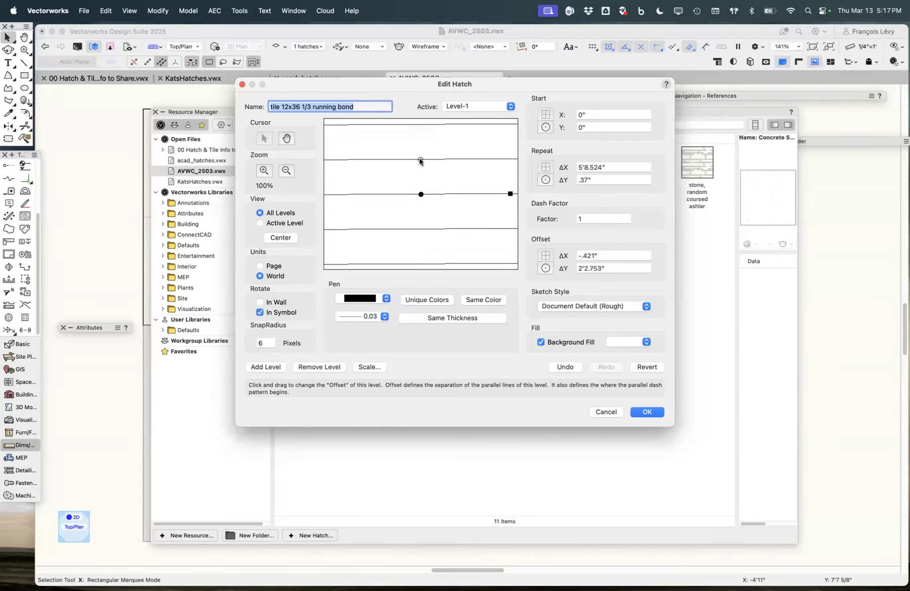
# - Set Level-1's repeat to ΔX 3'0", ΔY 0" and its offset to ΔX 0", ΔY 12"
pyautogui.click(610, 167)
pyautogui.write("3'")
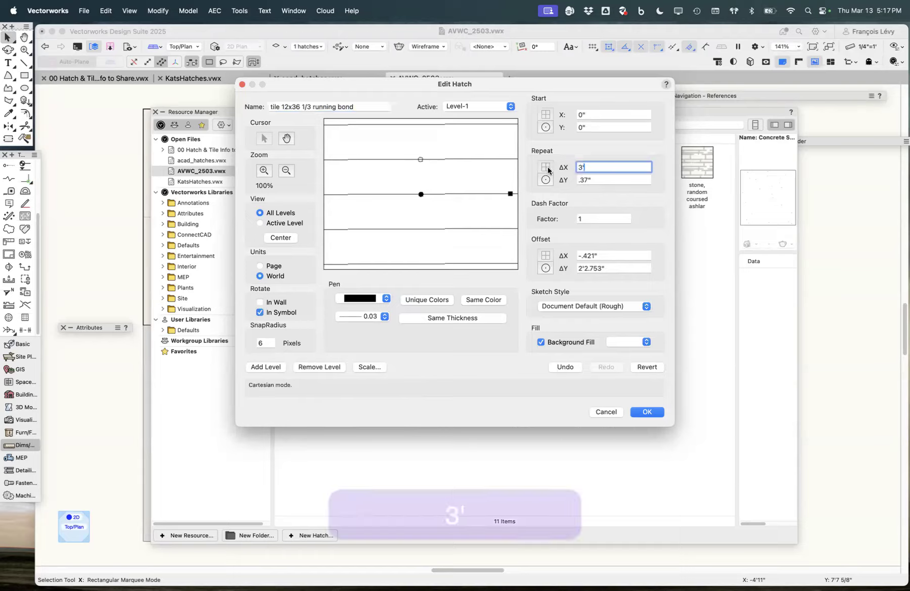
pyautogui.press('Tab')
pyautogui.write('0')
pyautogui.press('Tab')
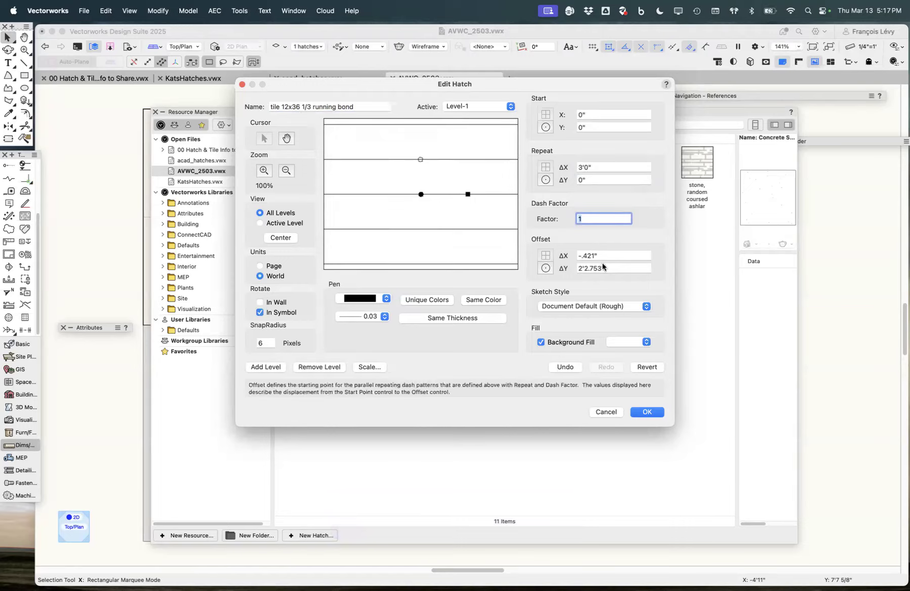
pyautogui.press('Tab')
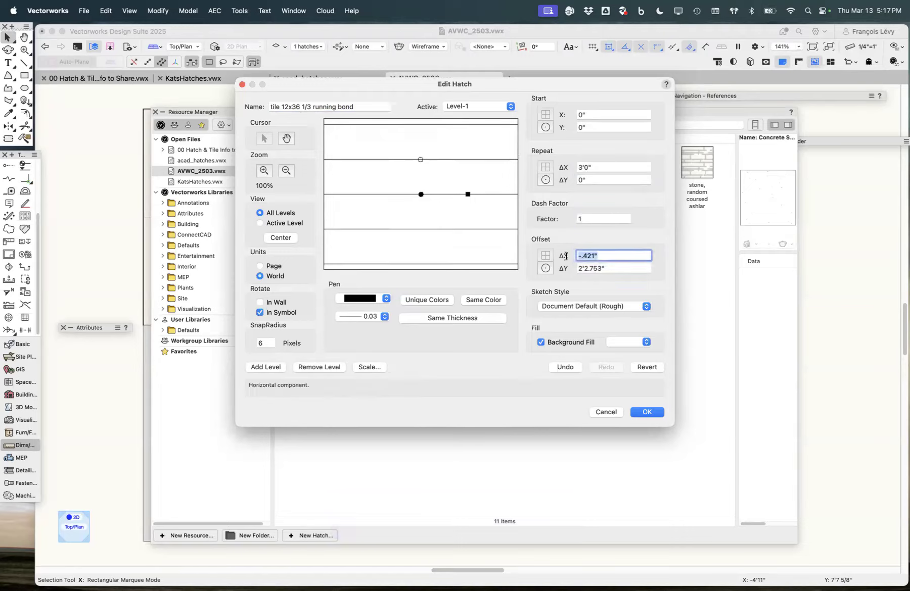
pyautogui.write('0')
pyautogui.press('Tab')
pyautogui.write('12')
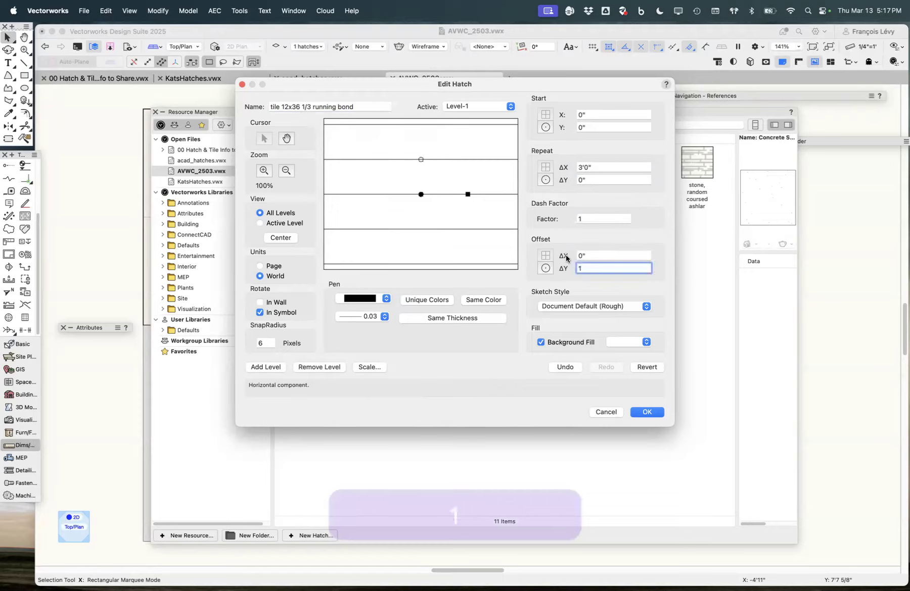
pyautogui.press('Tab')
pyautogui.press('Tab')
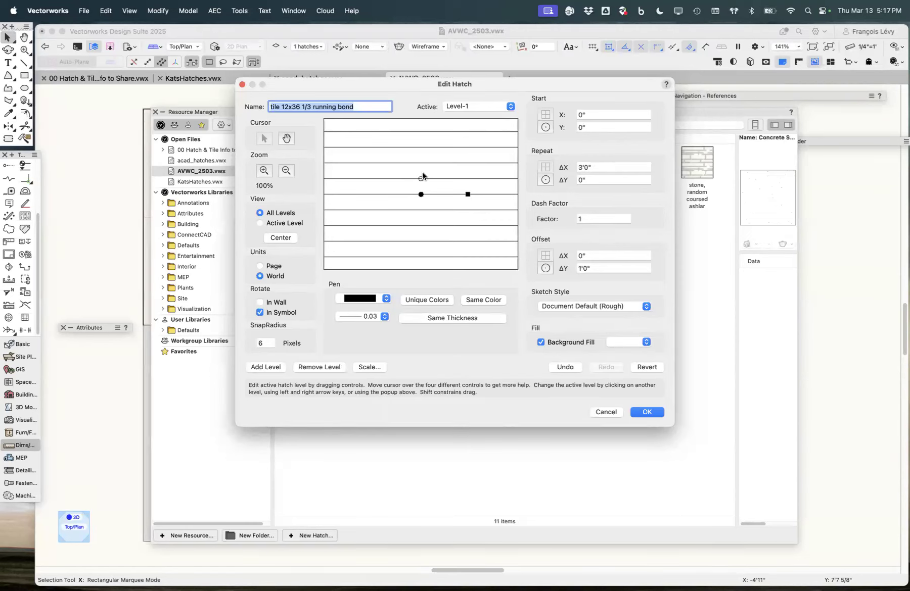
# - Add Level-2 as vertical dashes starting at 0", 0", with repeat ΔY 3'0", dash factor 0.33333333 and offset ΔX 3'0", ΔY 0"
pyautogui.click(274, 369)
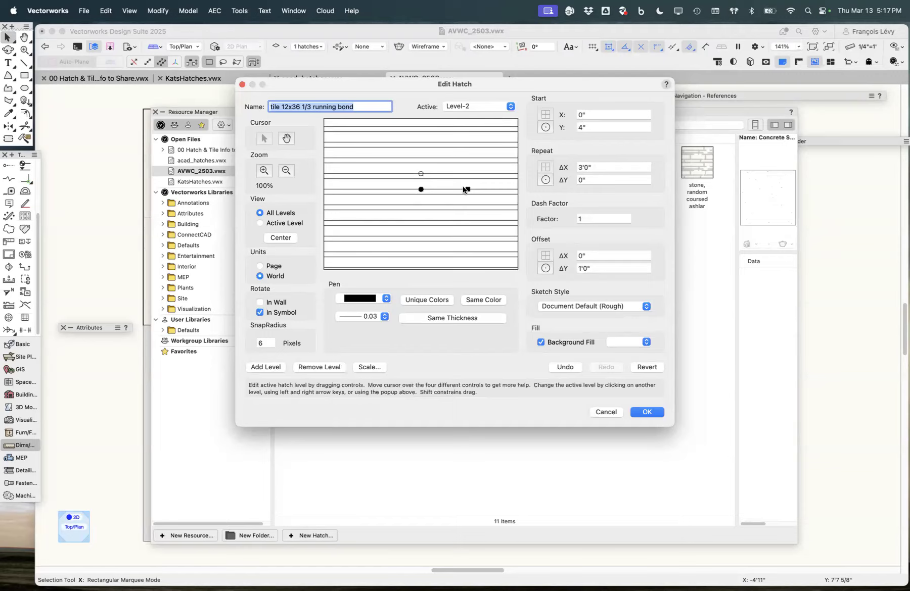
pyautogui.moveTo(467, 190)
pyautogui.mouseDown()
pyautogui.moveTo(452, 158)
pyautogui.moveTo(437, 158)
pyautogui.moveTo(447, 193)
pyautogui.mouseUp()
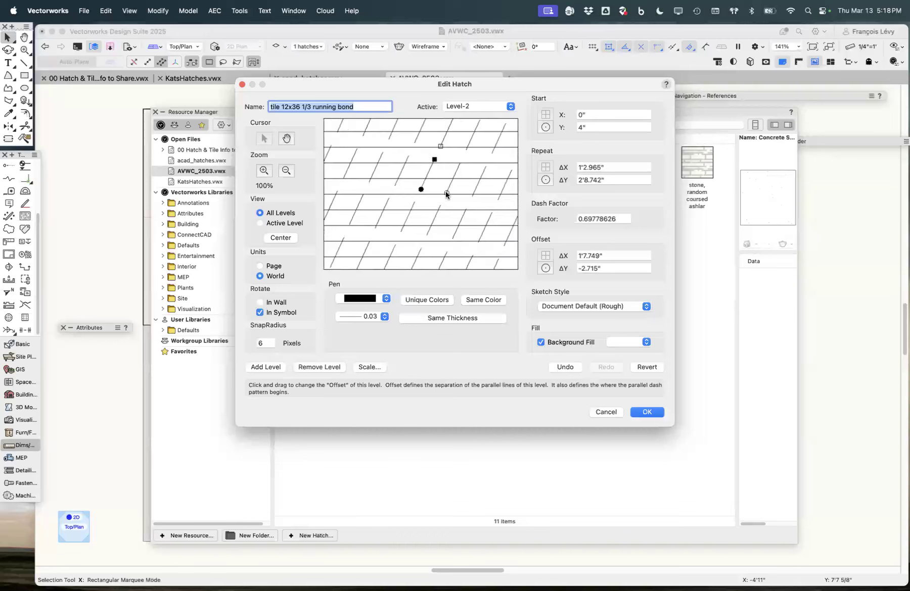
pyautogui.moveTo(440, 148); pyautogui.dragTo(422, 150)
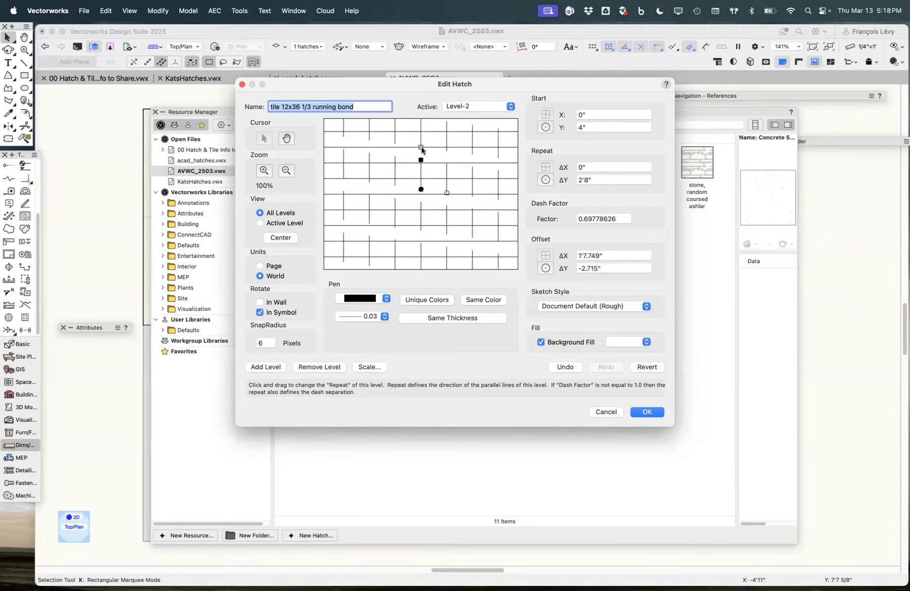
pyautogui.moveTo(421, 190); pyautogui.dragTo(420, 196)
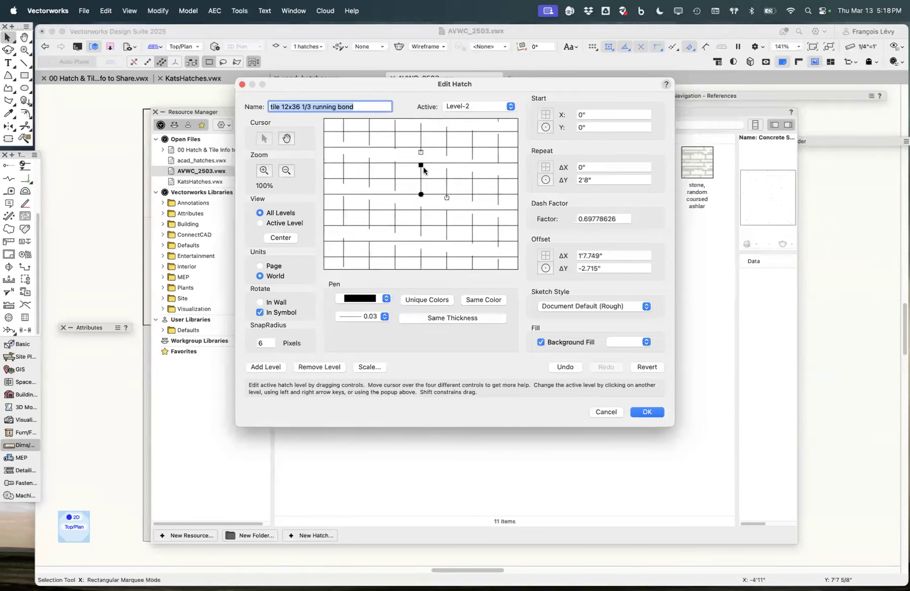
pyautogui.moveTo(419, 149); pyautogui.dragTo(421, 180)
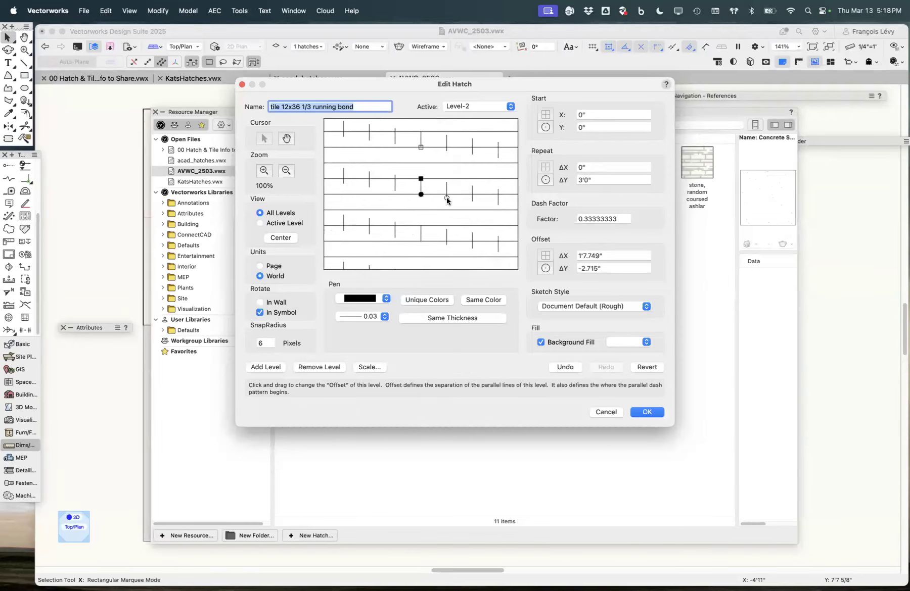
pyautogui.moveTo(449, 197); pyautogui.dragTo(468, 194)
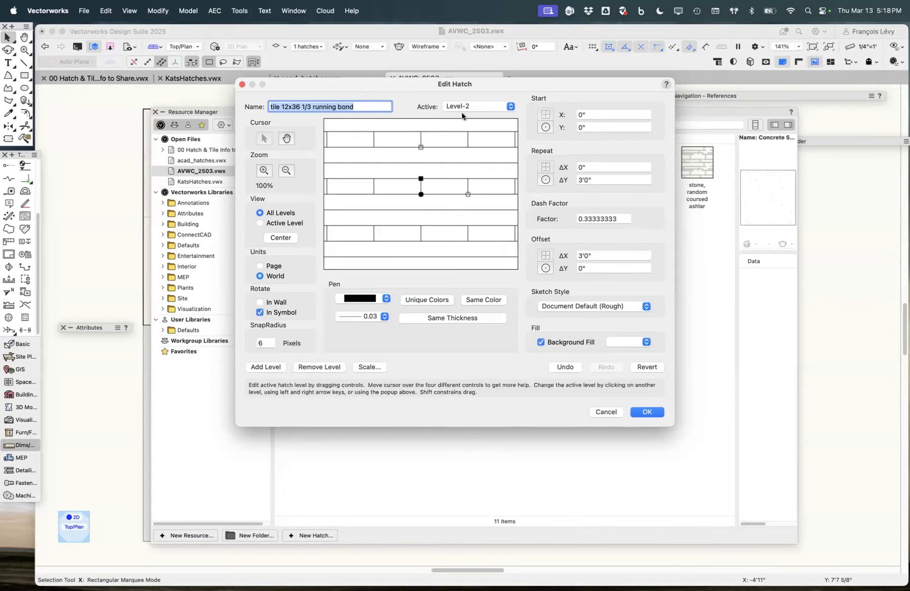
# - Give the hatch levels unique pen colors
pyautogui.click(427, 301)
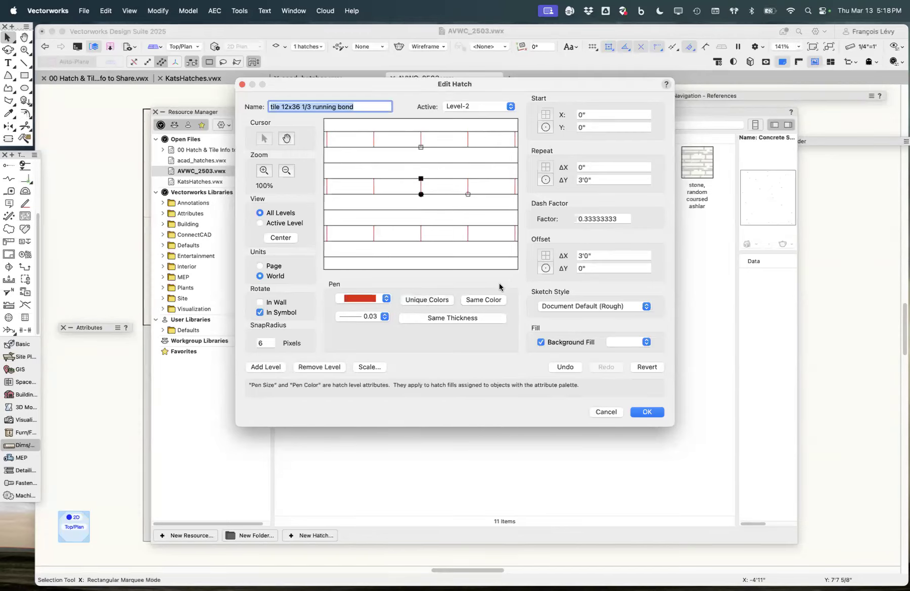
# - Set Level-2's line thickness to 0.20 and apply the same thickness to all hatch levels
pyautogui.click(374, 317)
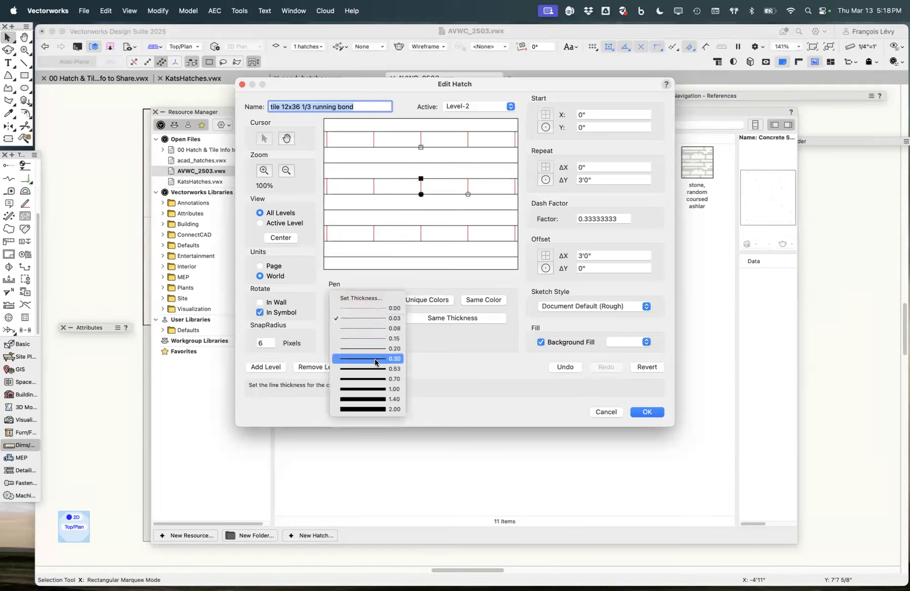
pyautogui.click(375, 359)
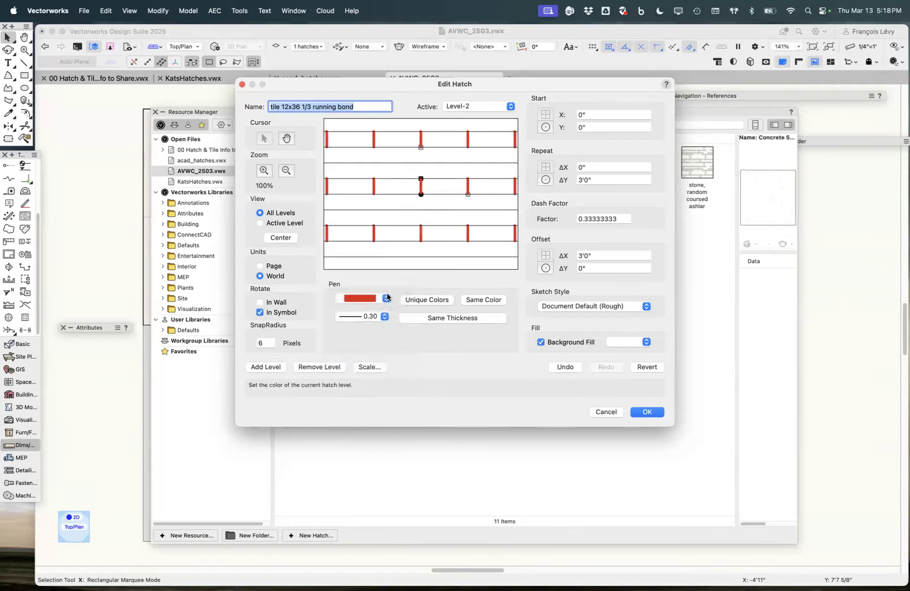
pyautogui.click(368, 316)
pyautogui.click(367, 308)
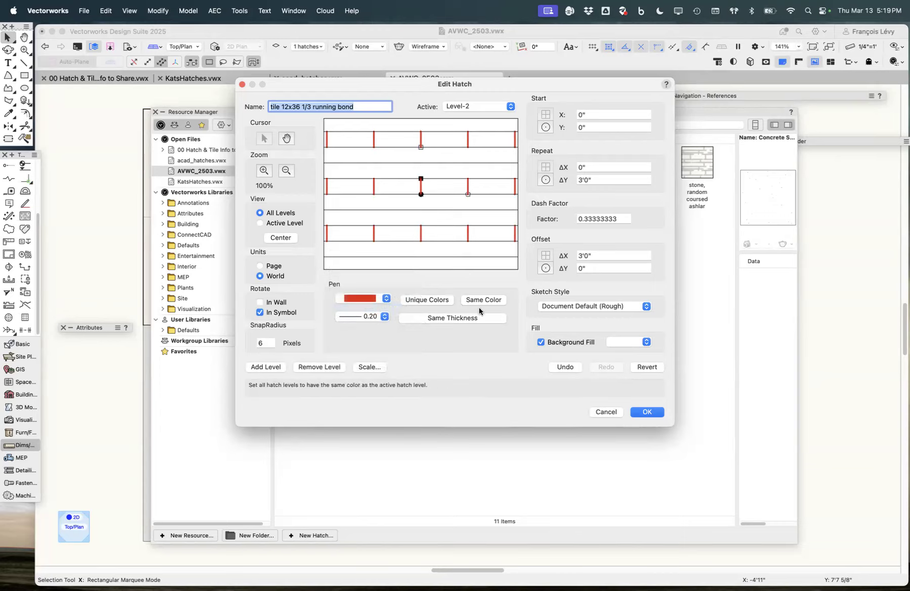
pyautogui.click(470, 318)
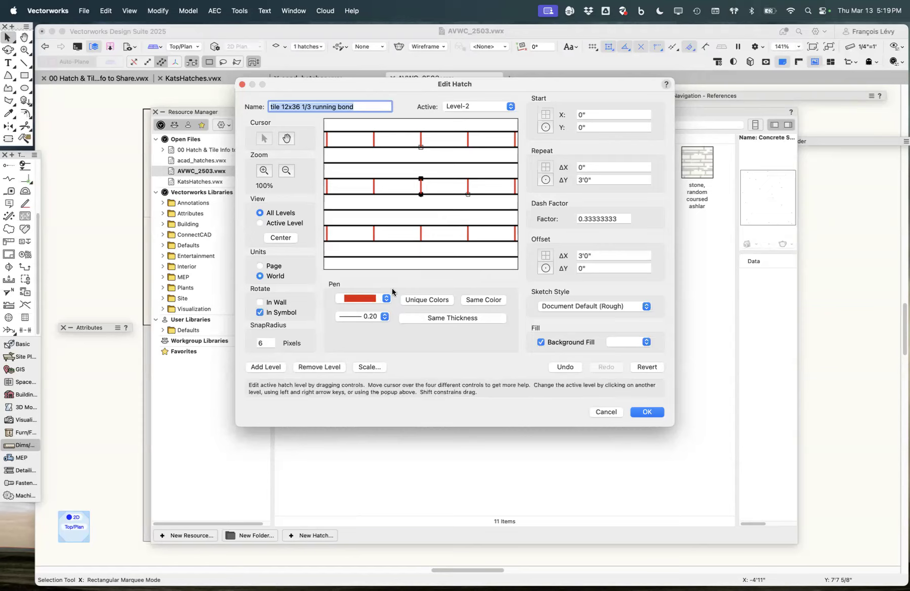
# - Add Level-3 as a copy of the vertical dashes, one course up, starting at X 1'0", Y 1'0"
pyautogui.click(269, 367)
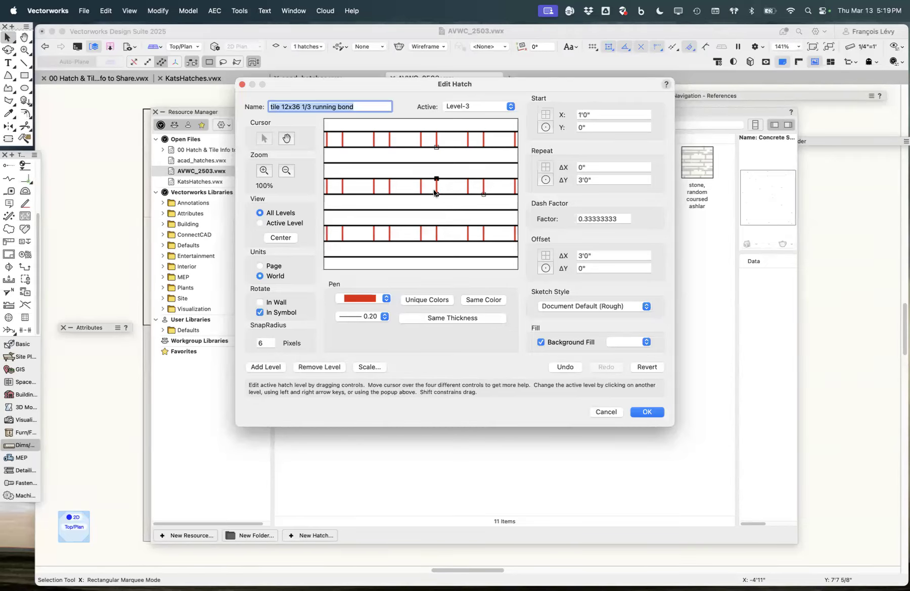
pyautogui.moveTo(437, 194); pyautogui.dragTo(436, 177)
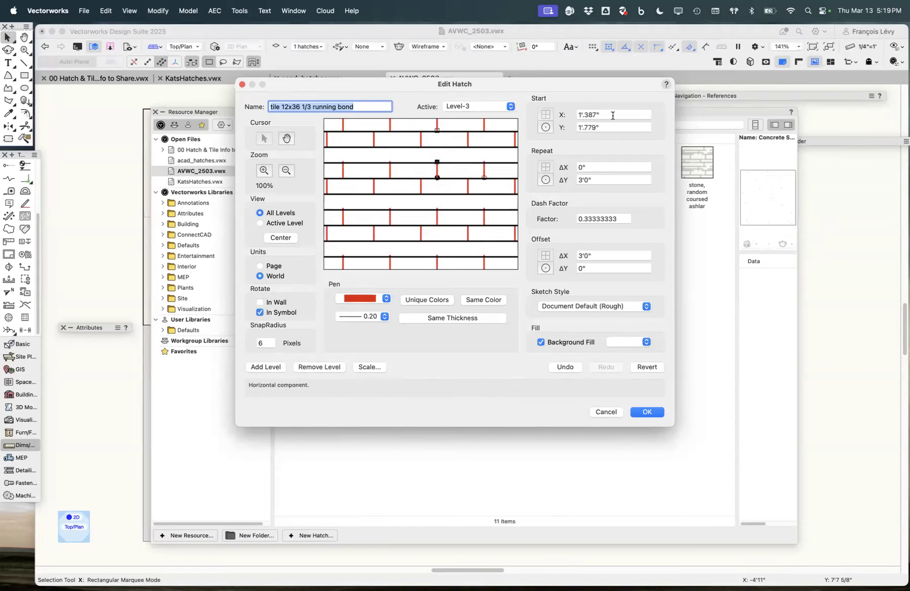
pyautogui.moveTo(612, 116); pyautogui.dragTo(565, 116)
pyautogui.write('12')
pyautogui.press('Tab')
pyautogui.write('12')
pyautogui.press('Tab')
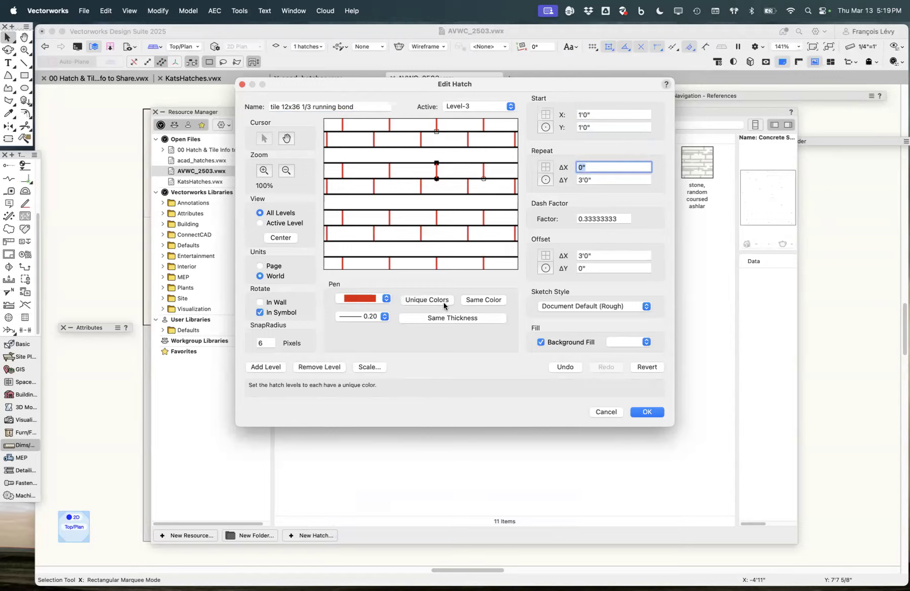
# - Add Level-4 as another set of vertical dashes starting at X 2'0", Y 2'0", and give the levels unique colors
pyautogui.click(266, 367)
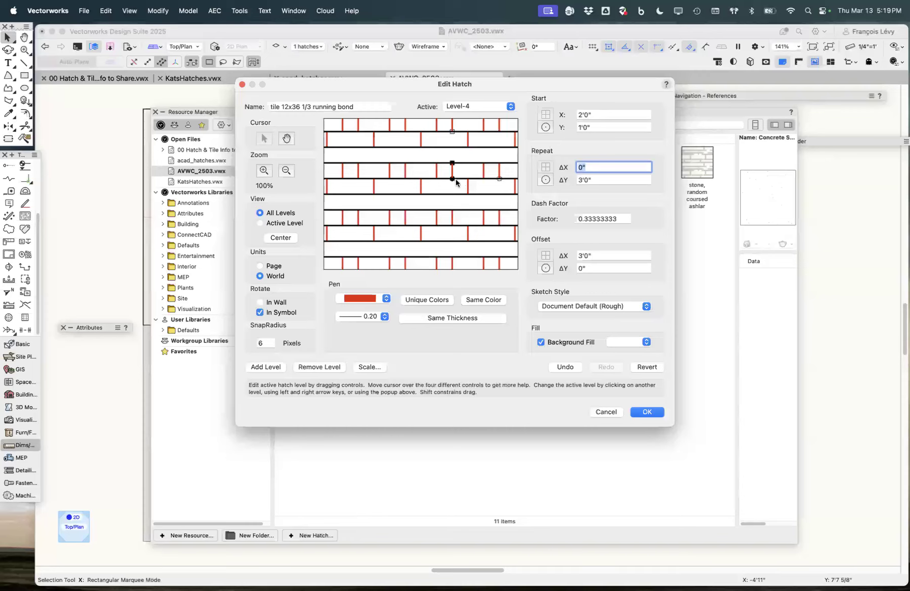
pyautogui.moveTo(458, 157); pyautogui.dragTo(456, 143)
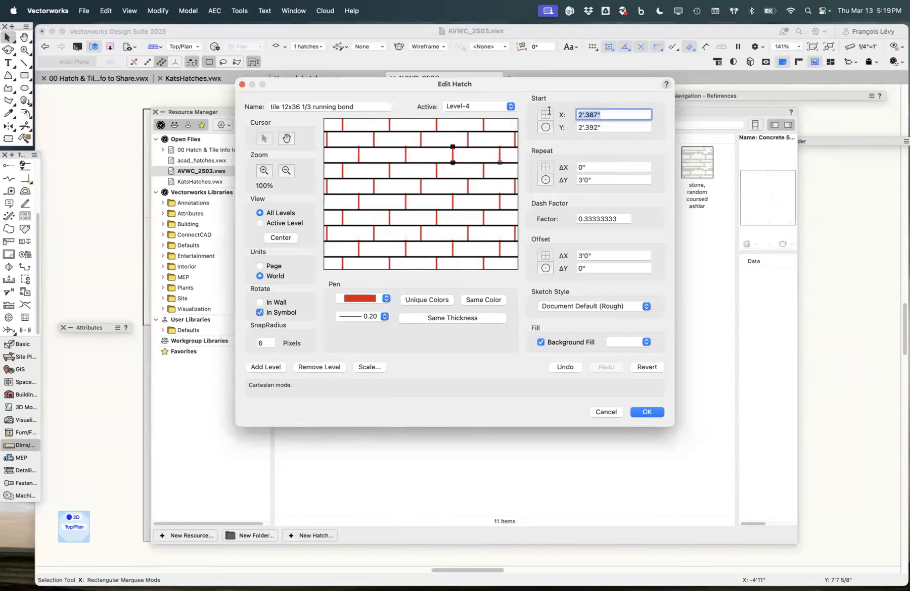
pyautogui.write("2'")
pyautogui.press('Tab')
pyautogui.write("2'")
pyautogui.press('Tab')
pyautogui.press('Tab')
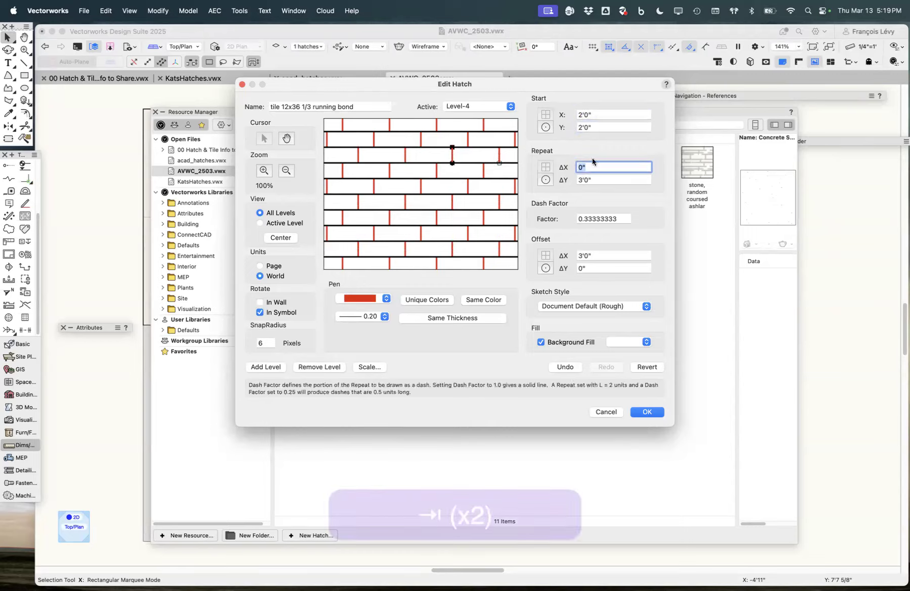
pyautogui.click(446, 300)
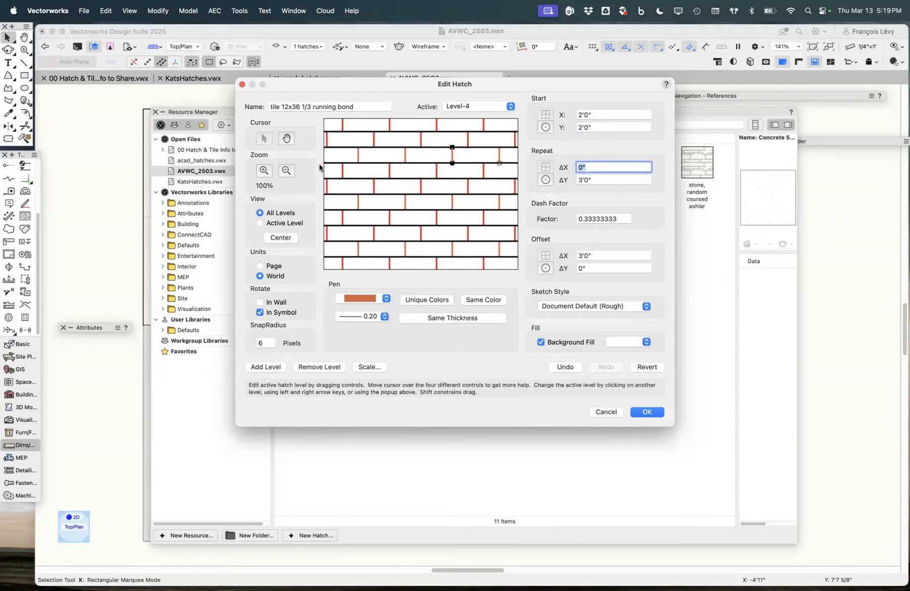
# - Examine the running bond pattern at different scales and positions in the preview, and check the list of hatch levels
pyautogui.click(285, 169)
pyautogui.click(286, 170)
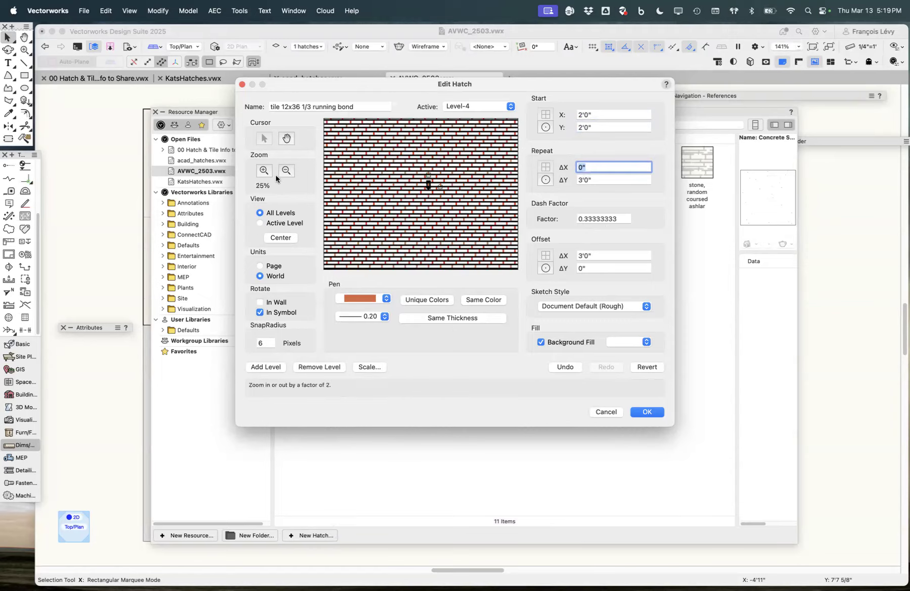
pyautogui.click(264, 171)
pyautogui.click(264, 171)
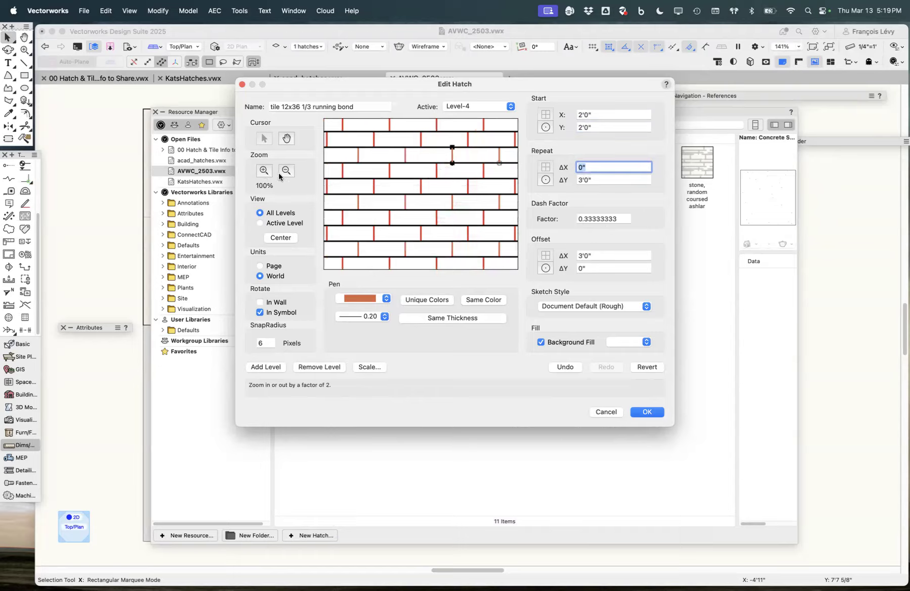
pyautogui.click(286, 138)
pyautogui.moveTo(475, 197)
pyautogui.mouseDown()
pyautogui.moveTo(417, 260)
pyautogui.moveTo(432, 252)
pyautogui.mouseUp()
pyautogui.click(263, 139)
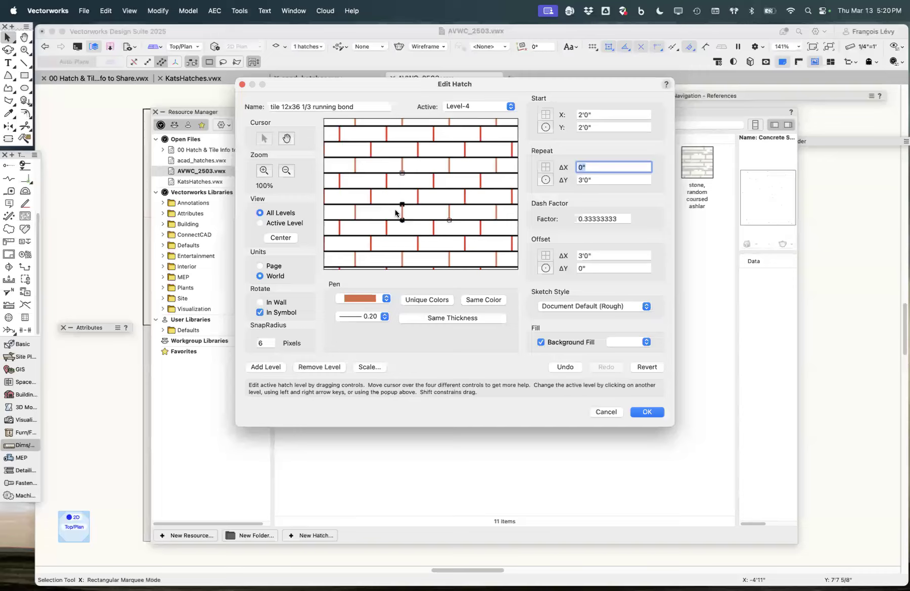
pyautogui.click(498, 107)
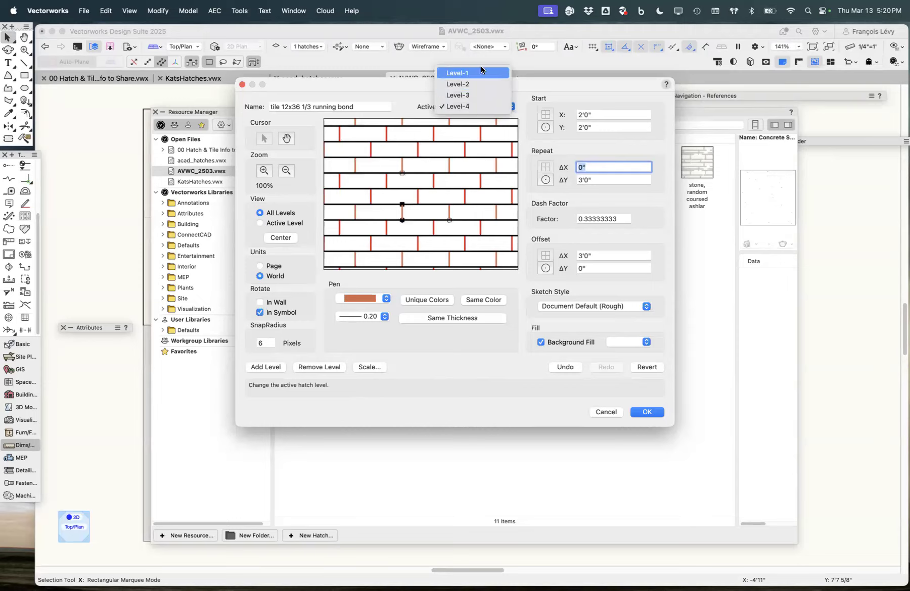
pyautogui.click(459, 380)
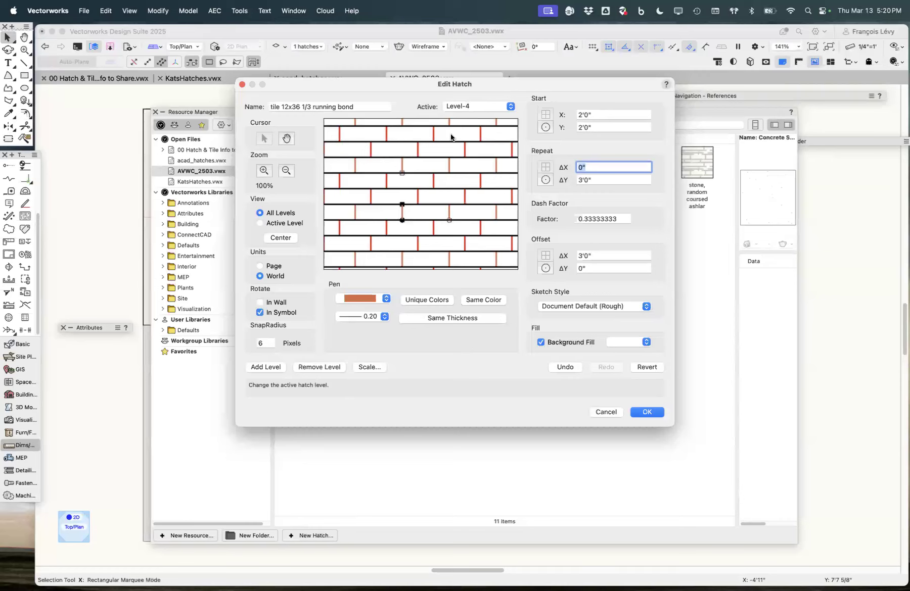
# - Remove Level-4 and Level-3, and set Level-2's offset to ΔX 12", ΔY 12" to stagger the vertical joints
pyautogui.click(317, 368)
pyautogui.click(318, 367)
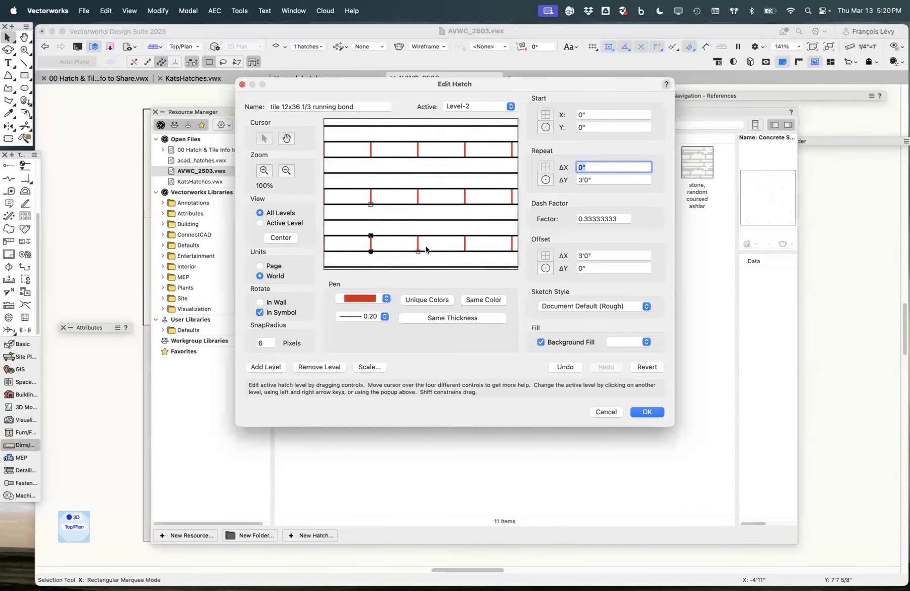
pyautogui.moveTo(418, 251); pyautogui.dragTo(388, 236)
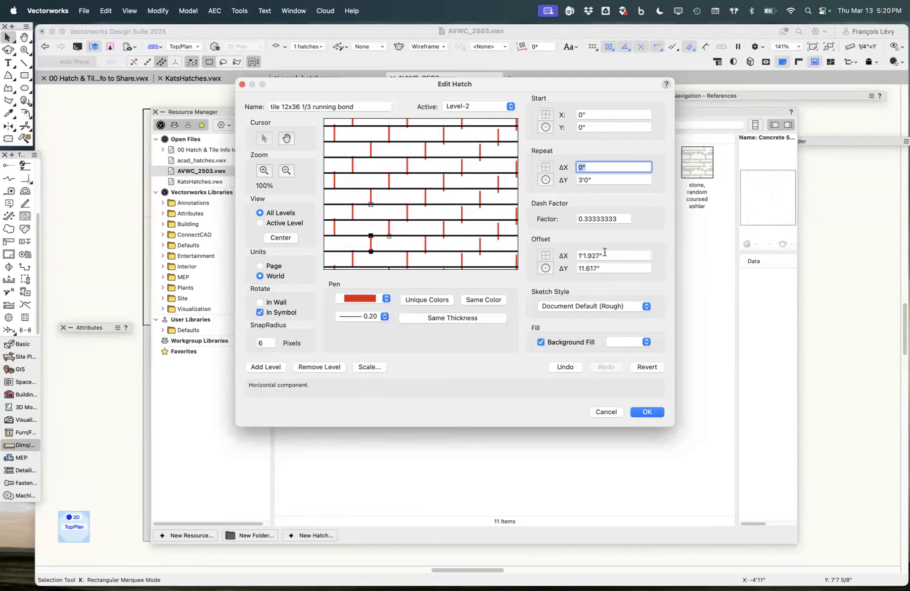
pyautogui.moveTo(607, 256); pyautogui.dragTo(536, 256)
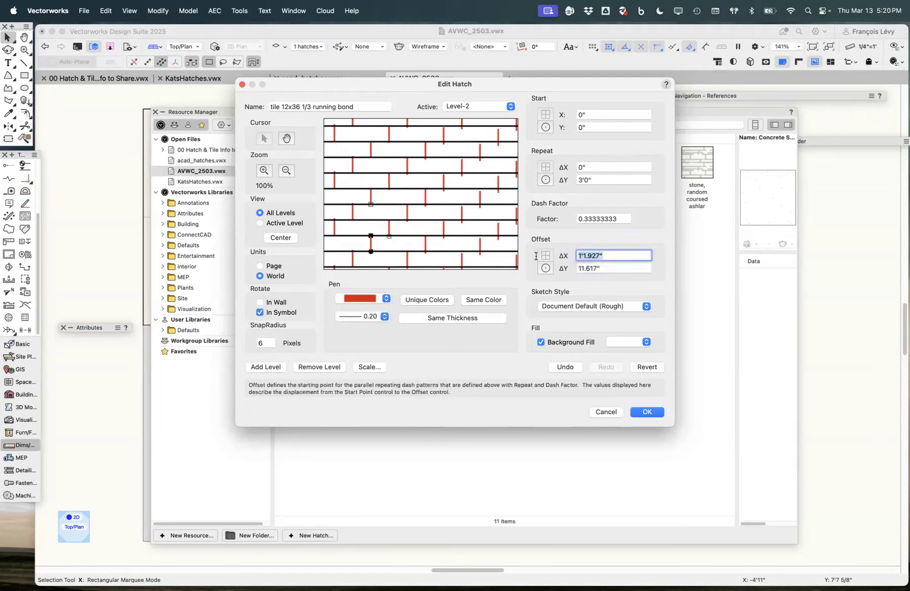
pyautogui.write('12')
pyautogui.press('Tab')
pyautogui.write('12')
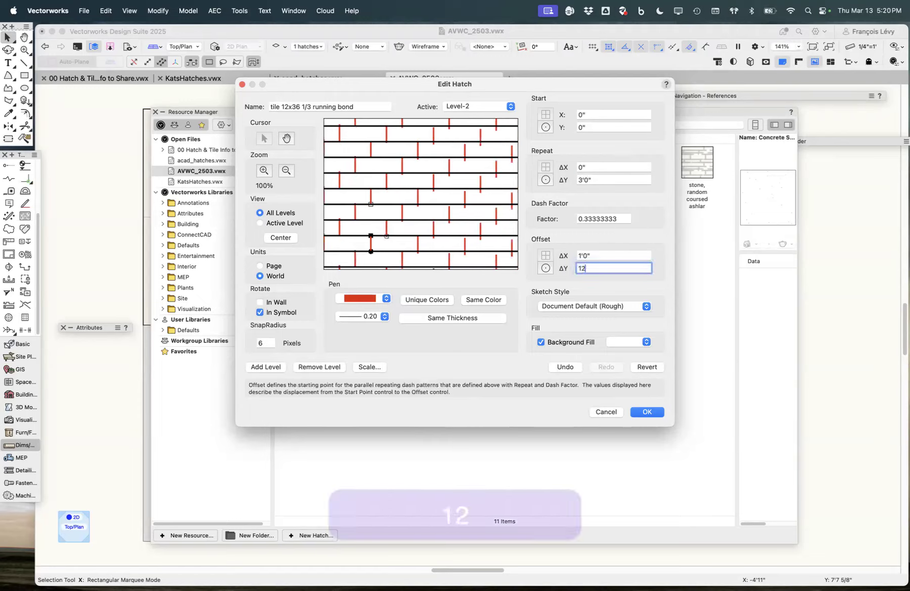
pyautogui.press('Tab')
pyautogui.press('Tab')
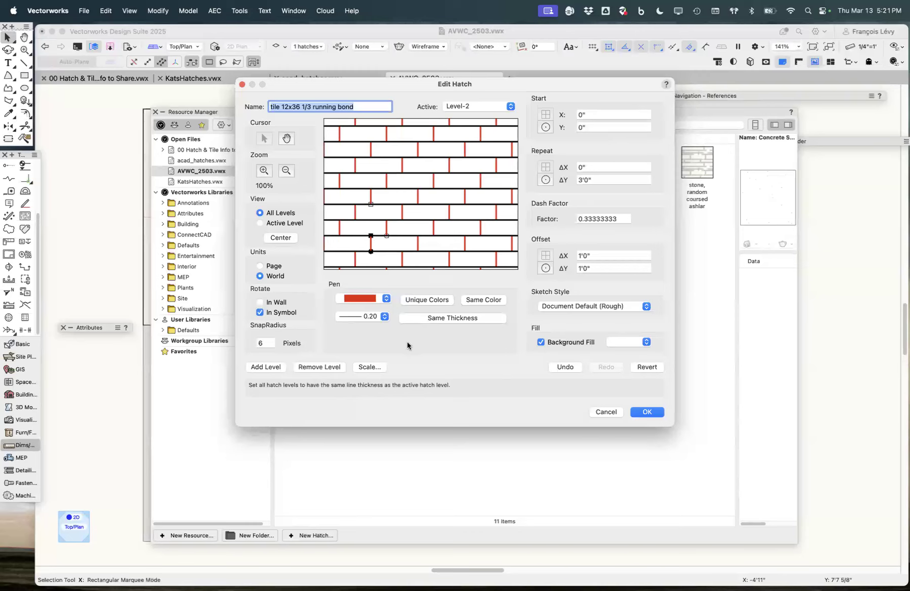
# - Set the pen to gray with a 0.03 line thickness and apply both to all hatch levels
pyautogui.click(370, 317)
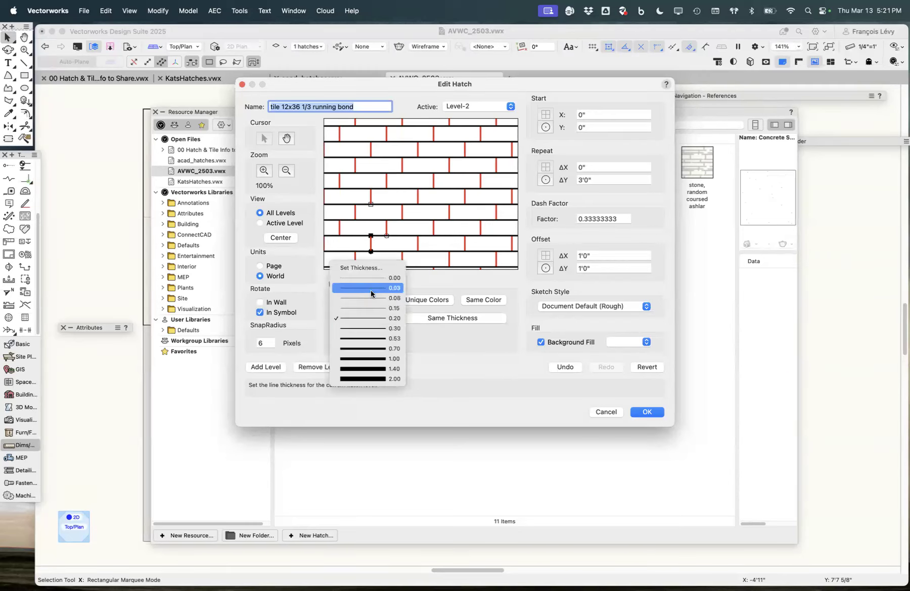
pyautogui.click(372, 288)
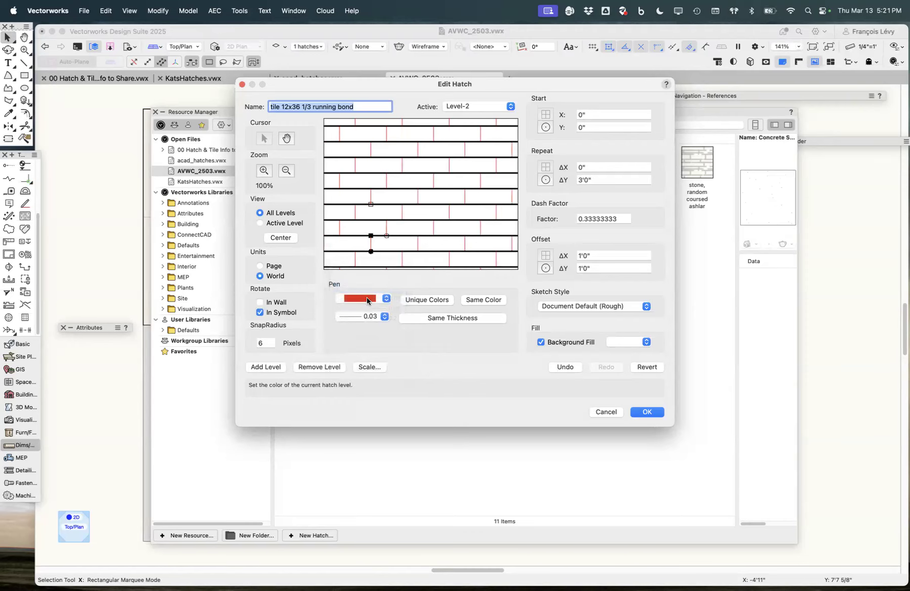
pyautogui.click(367, 297)
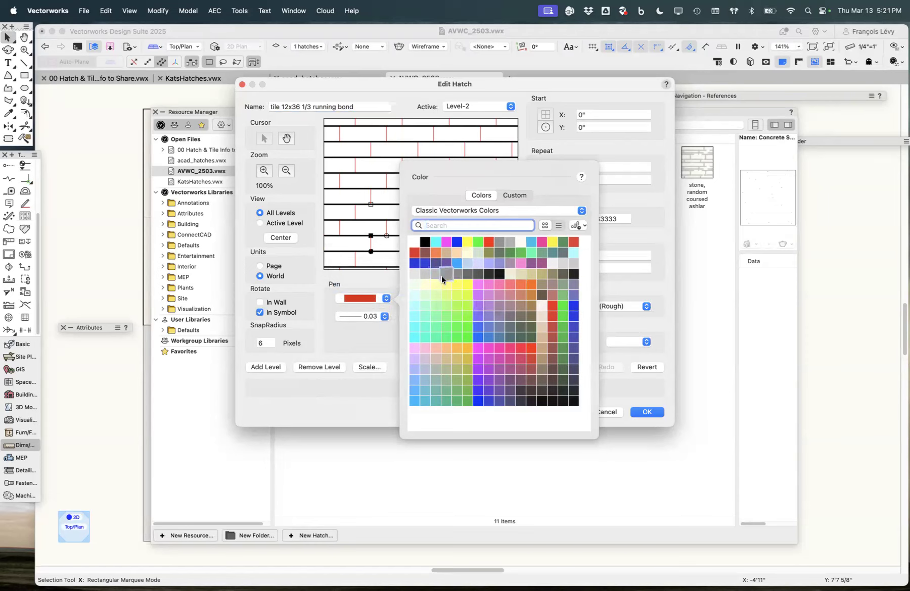
pyautogui.click(439, 275)
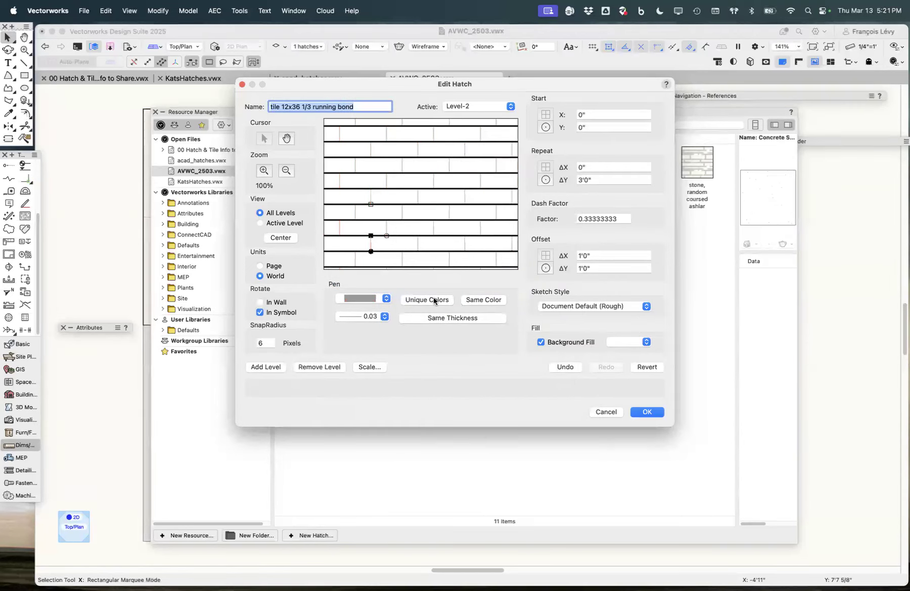
pyautogui.click(473, 300)
pyautogui.click(470, 317)
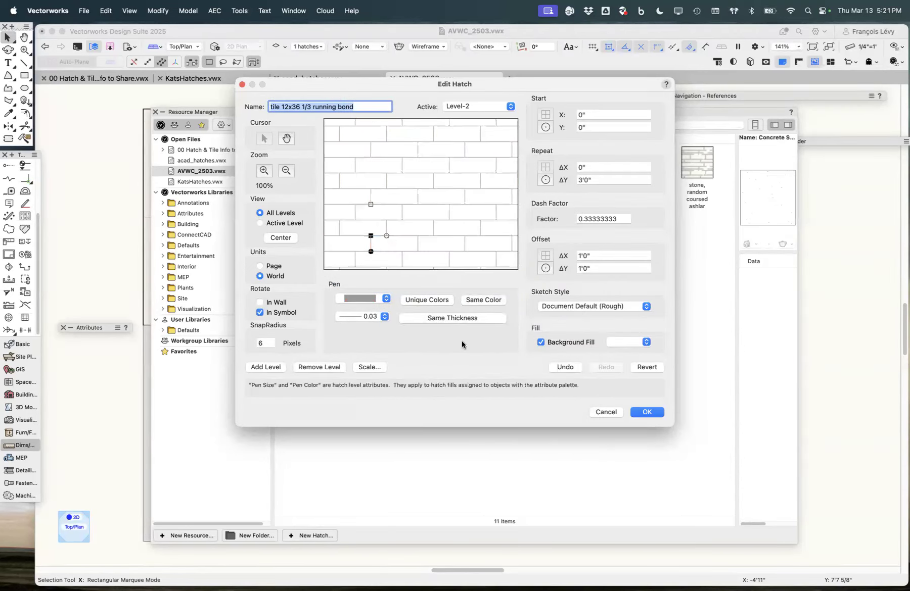
# - Set the background fill to a light cream color and save the tile hatch
pyautogui.click(622, 342)
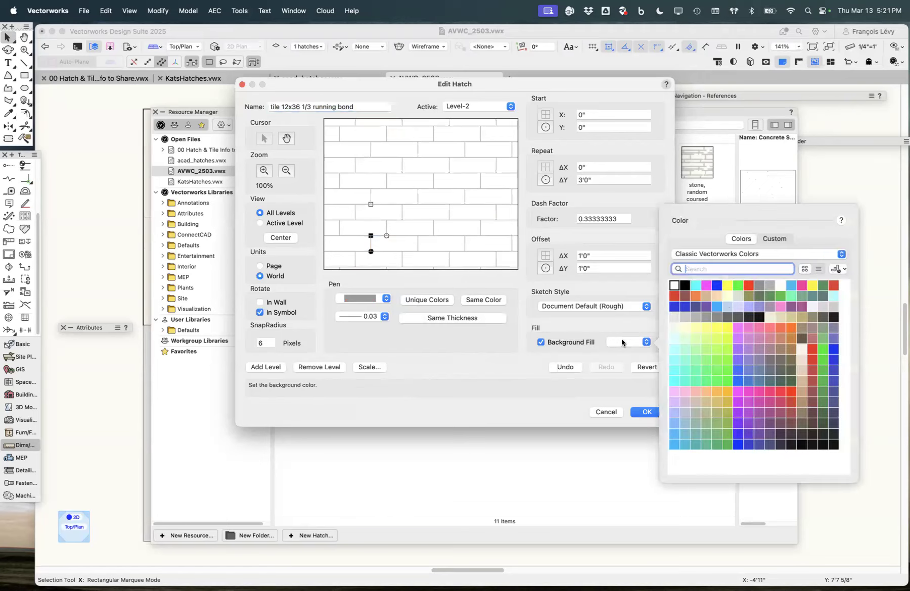
pyautogui.click(781, 286)
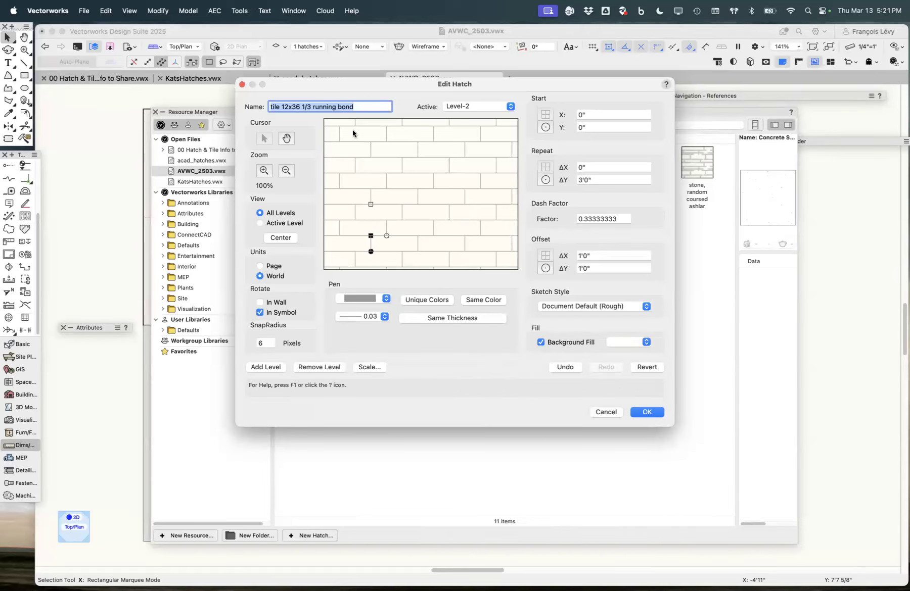
pyautogui.click(649, 413)
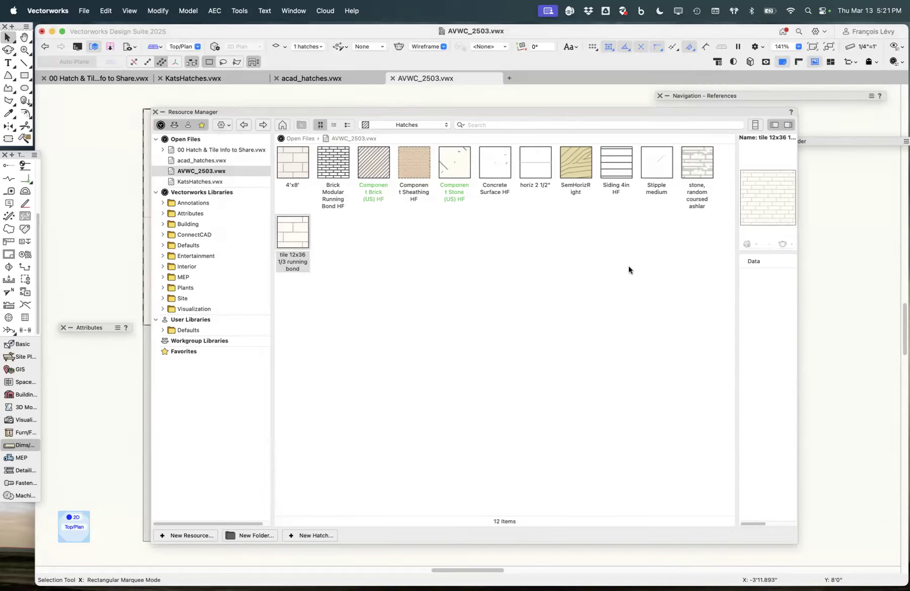
# - Open the "stone, random coursed ashlar" hatch for editing and examine its list of levels and its pattern
pyautogui.click(695, 169)
pyautogui.rightClick(696, 168)
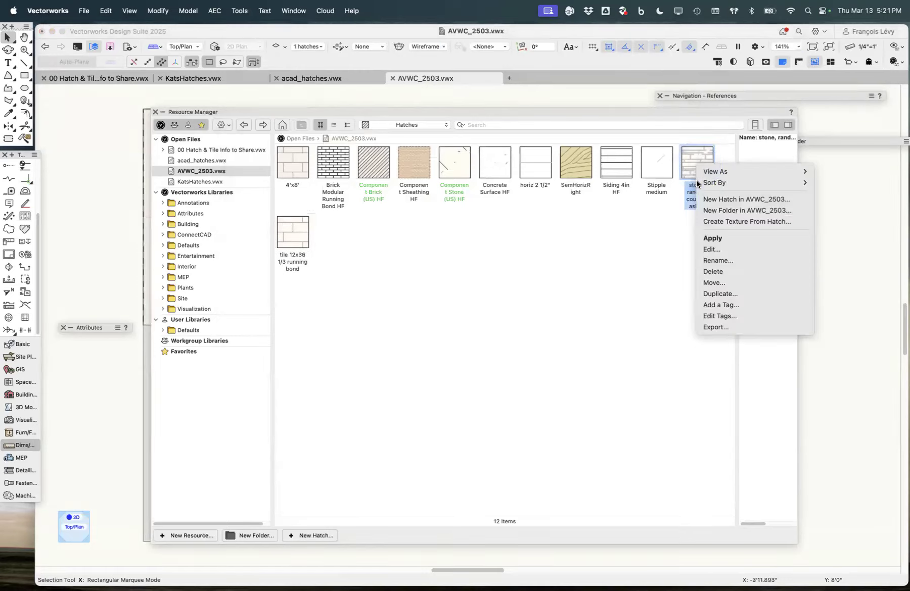
pyautogui.click(715, 253)
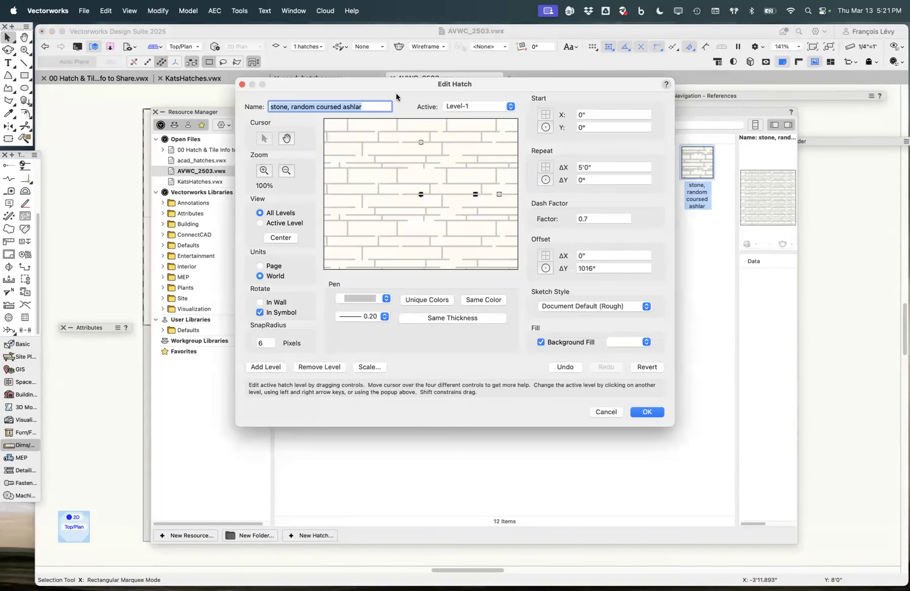
pyautogui.click(466, 108)
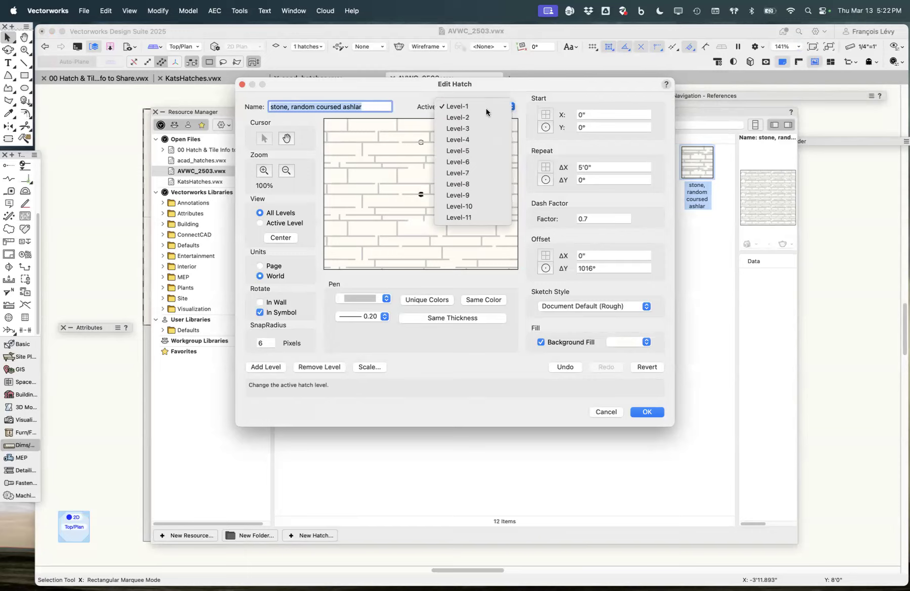
pyautogui.click(489, 89)
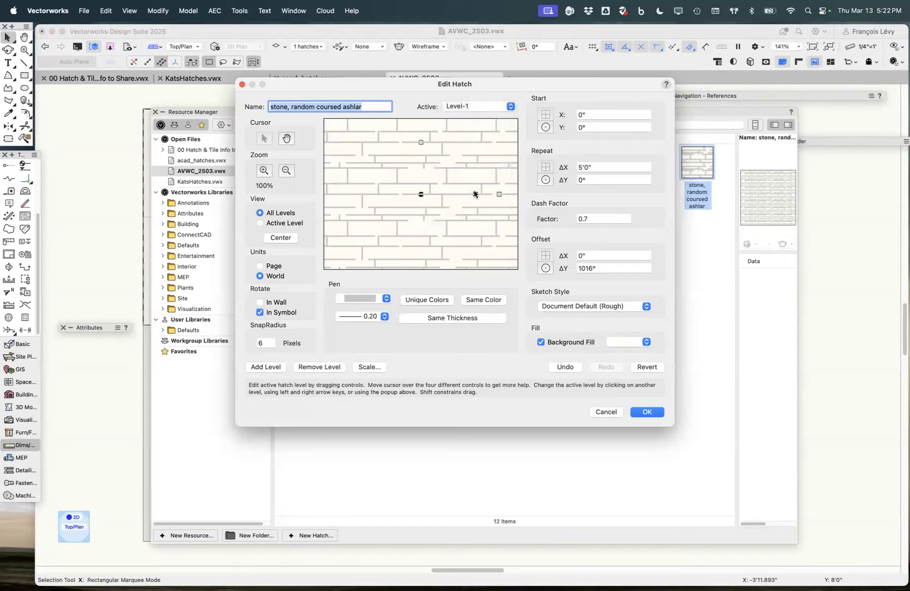
pyautogui.click(284, 171)
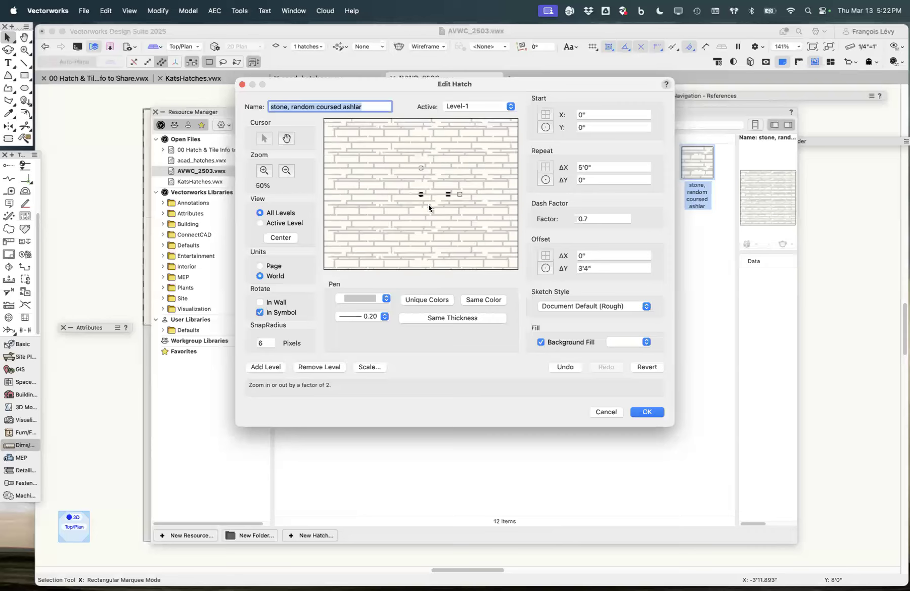
pyautogui.click(263, 172)
pyautogui.click(286, 139)
pyautogui.moveTo(436, 176); pyautogui.dragTo(371, 197)
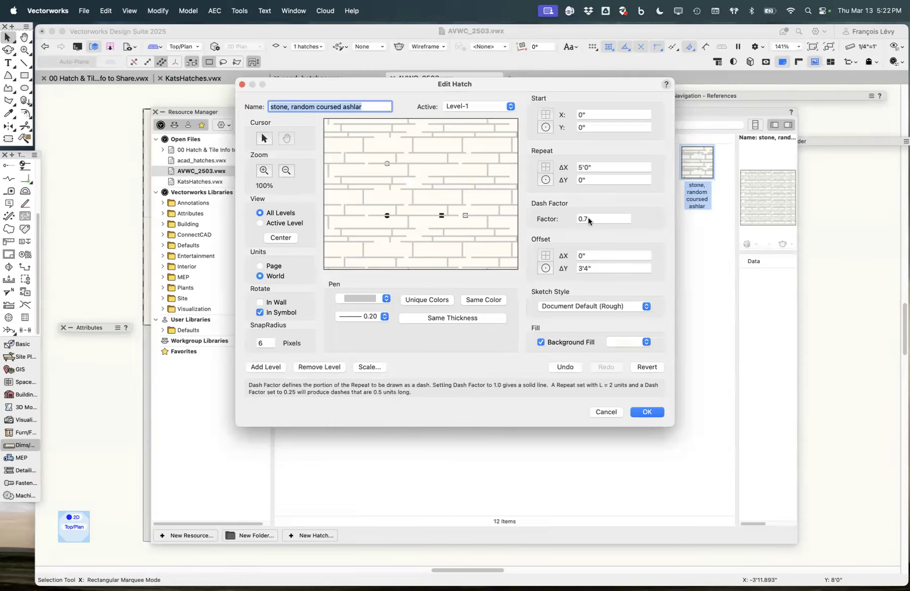
# - Examine the start, repeat, dash factor and offset settings of Levels 2, 4, 3, 6 and 8 in the stone hatch, and close it without saving
pyautogui.click(470, 105)
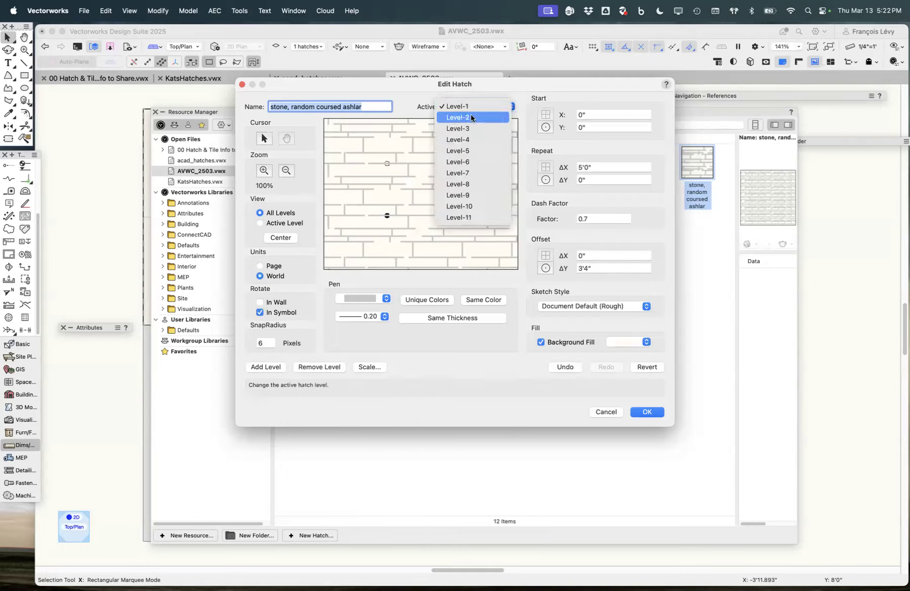
pyautogui.click(471, 117)
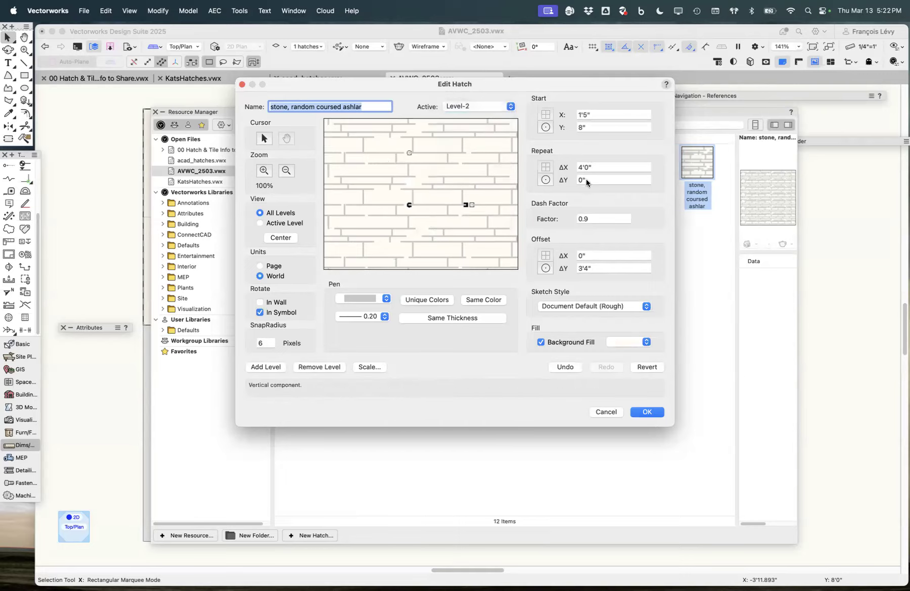
pyautogui.click(492, 110)
pyautogui.click(490, 128)
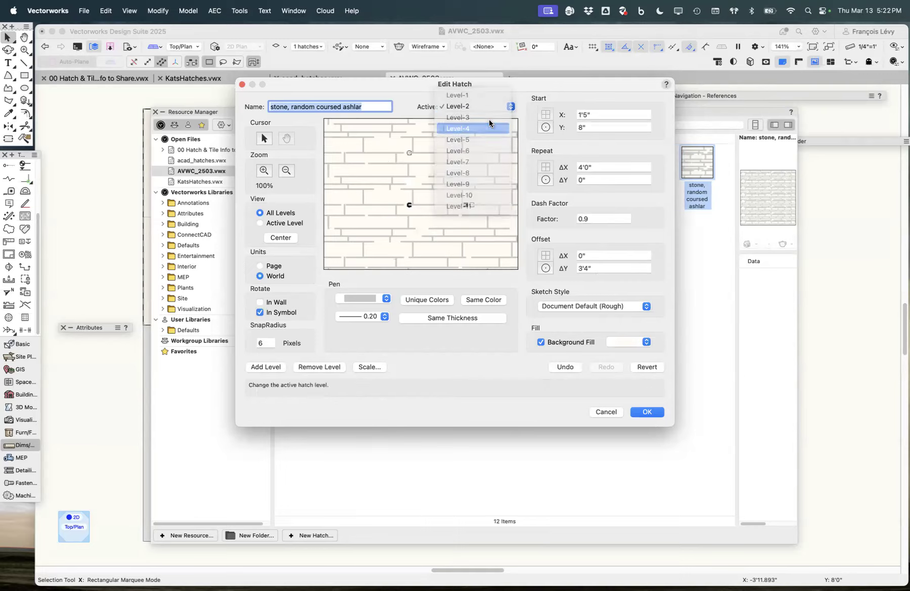
pyautogui.click(490, 108)
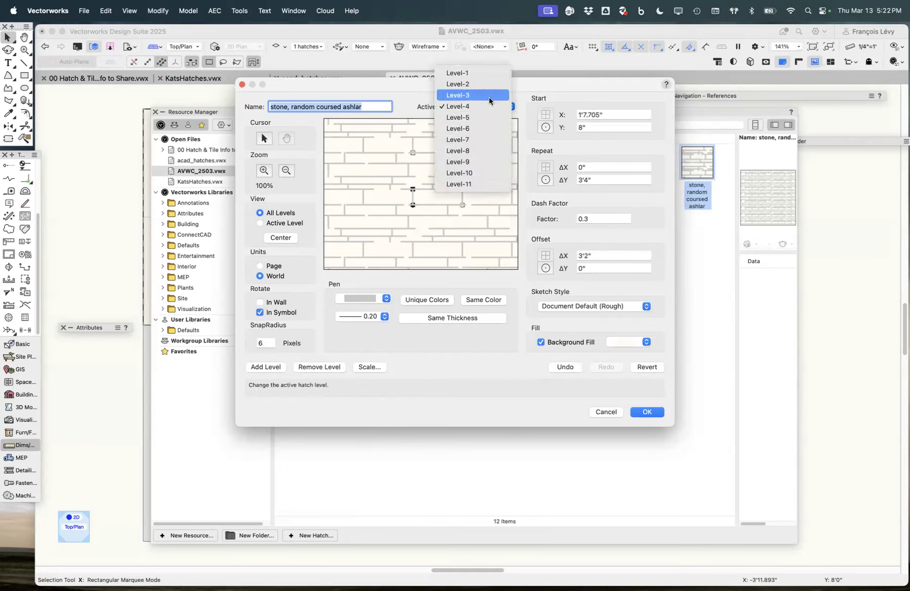
pyautogui.click(493, 95)
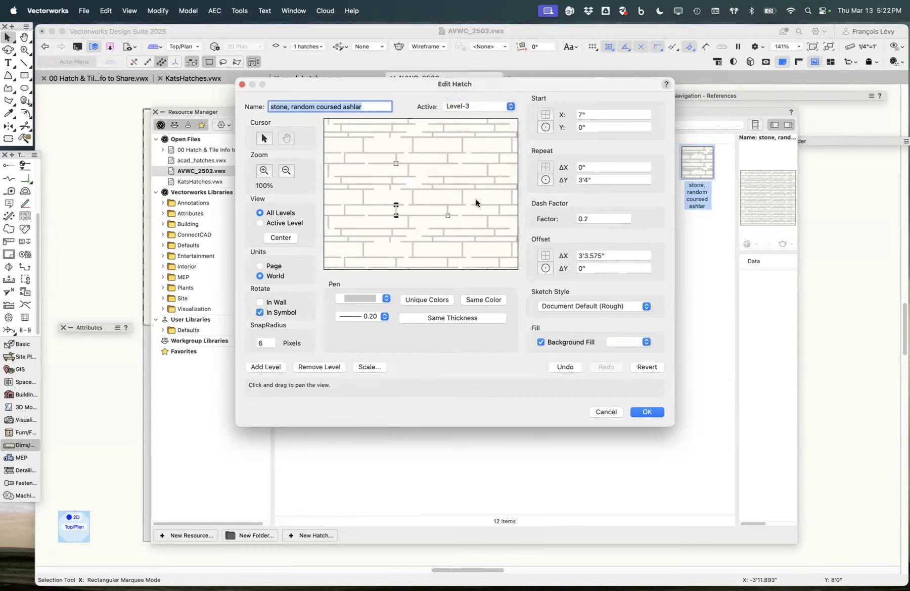
pyautogui.click(491, 108)
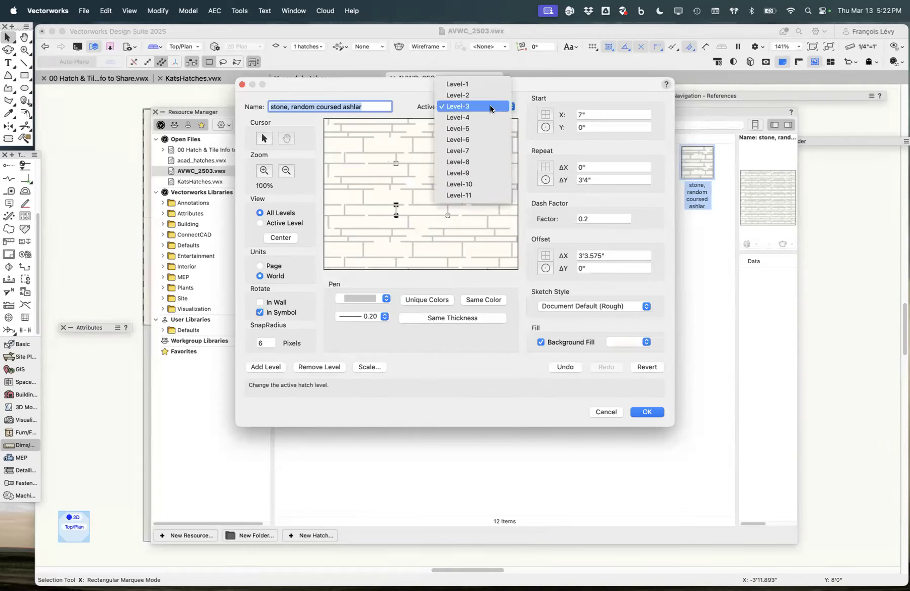
pyautogui.click(489, 138)
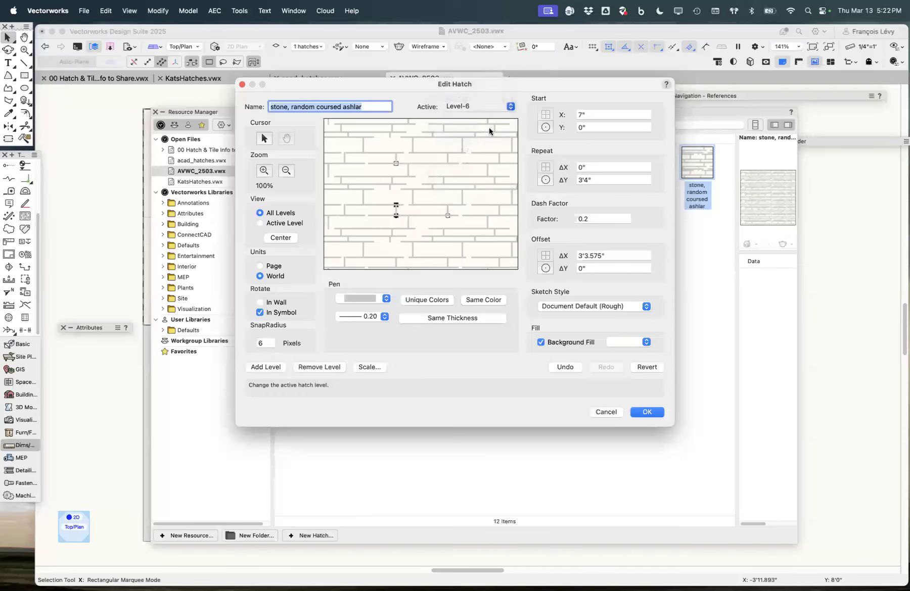
pyautogui.click(483, 106)
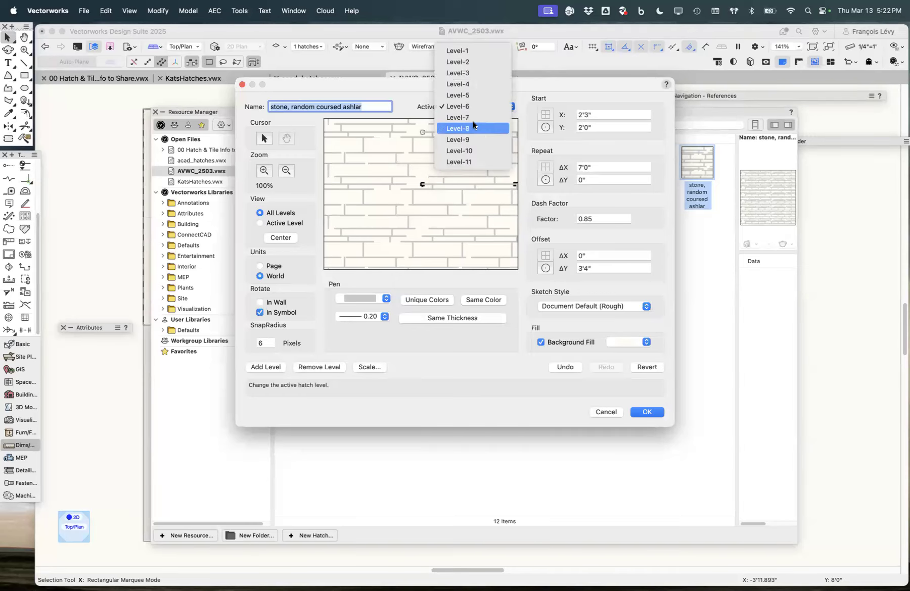
pyautogui.click(474, 126)
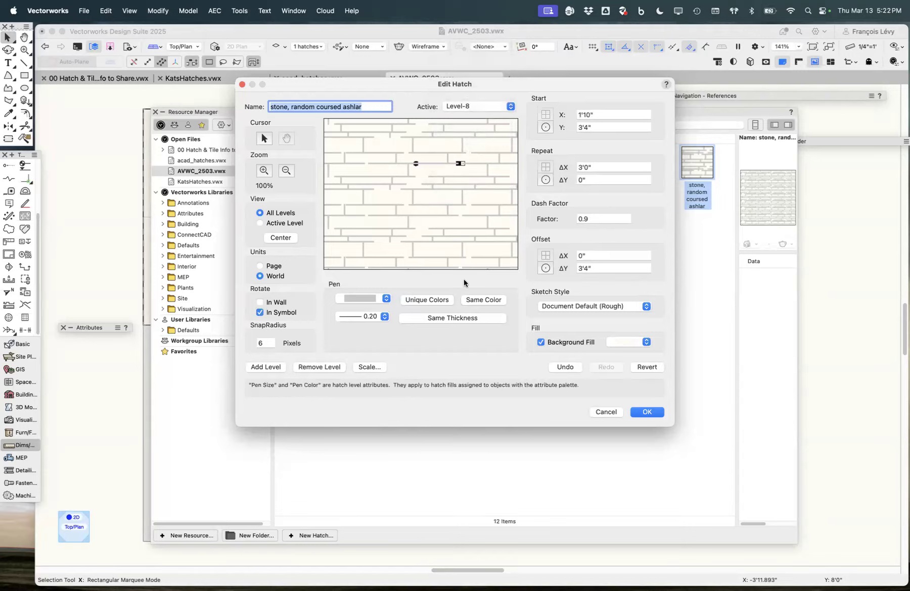
pyautogui.click(605, 412)
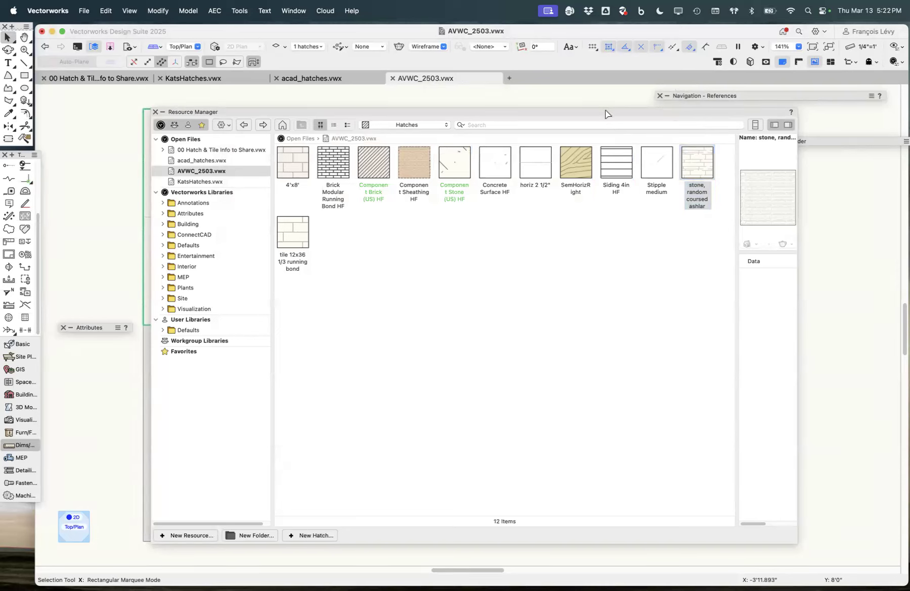
# - Open the SemHorizRight wood grain hatch for editing, examine its list of levels and its pattern, and close it without saving
pyautogui.click(574, 178)
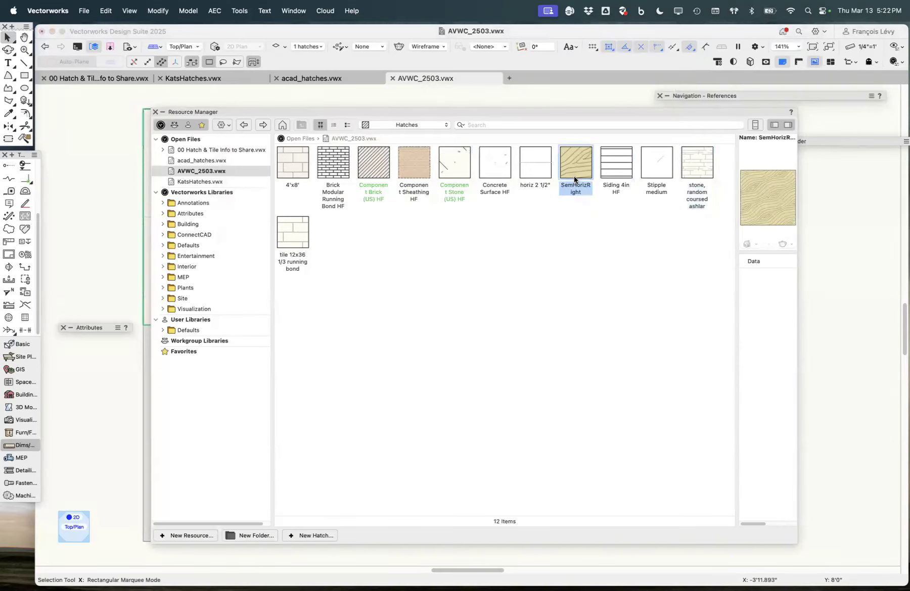
pyautogui.rightClick(575, 178)
pyautogui.click(590, 261)
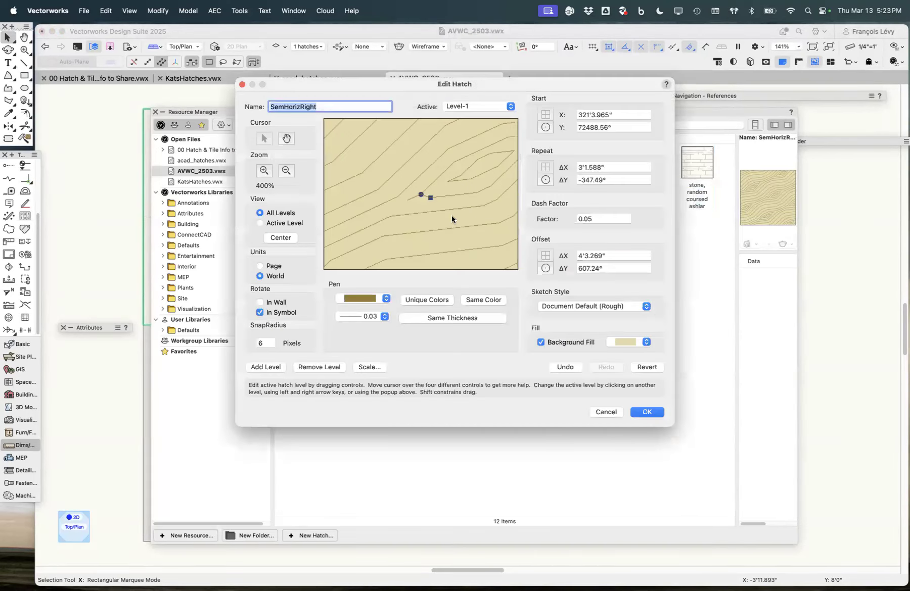
pyautogui.click(465, 105)
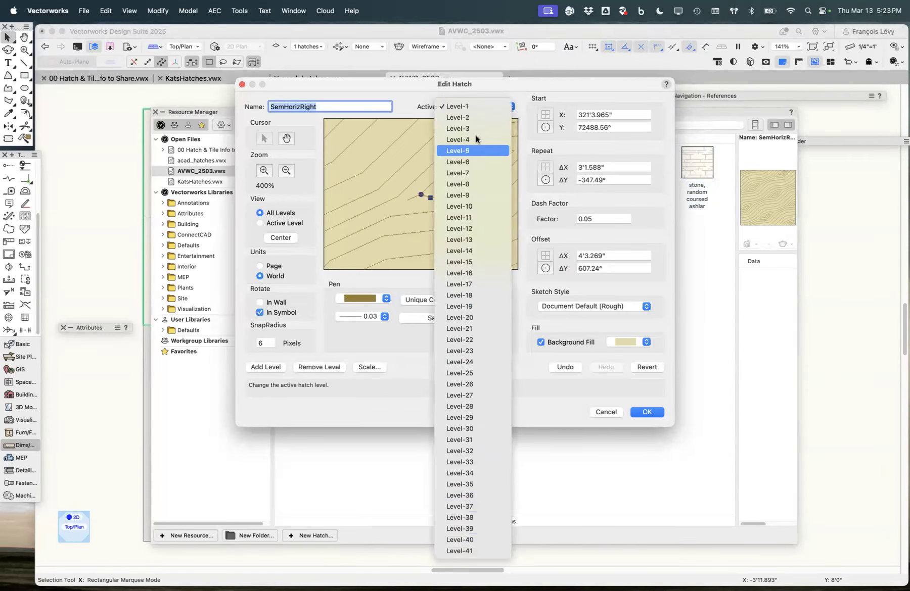
pyautogui.click(408, 90)
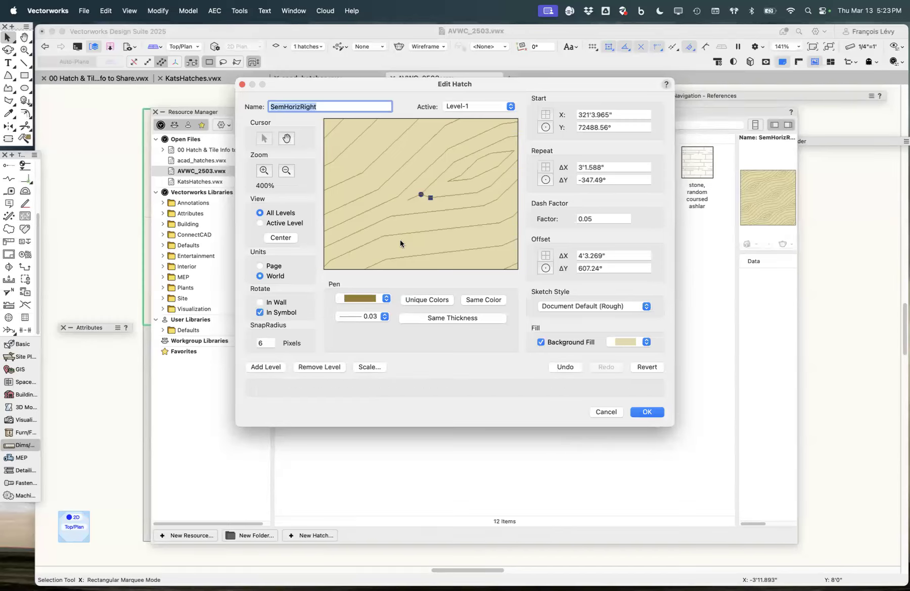
pyautogui.click(605, 412)
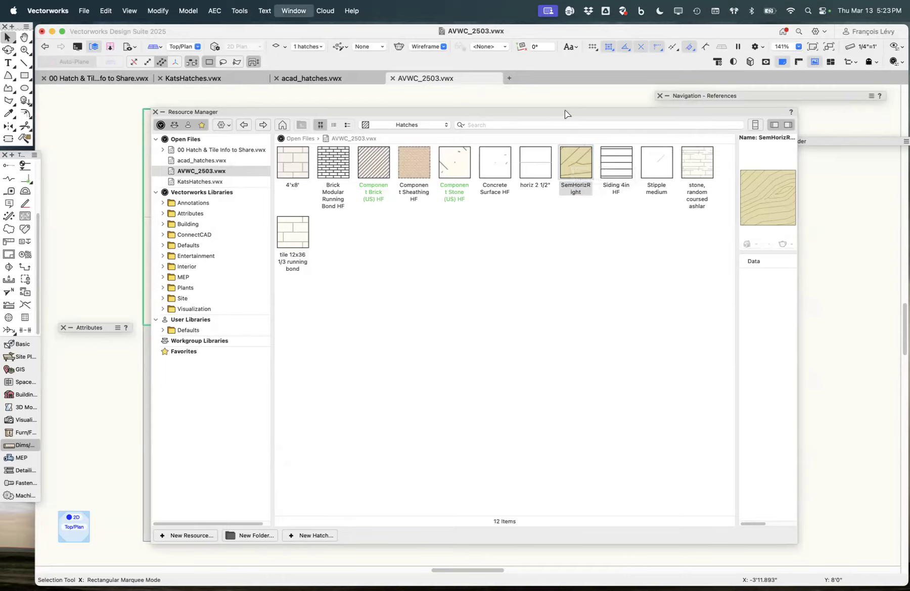
# - Hide the Resource Manager and switch to the "02 DWG hatches" saved view
pyautogui.press('super+r')
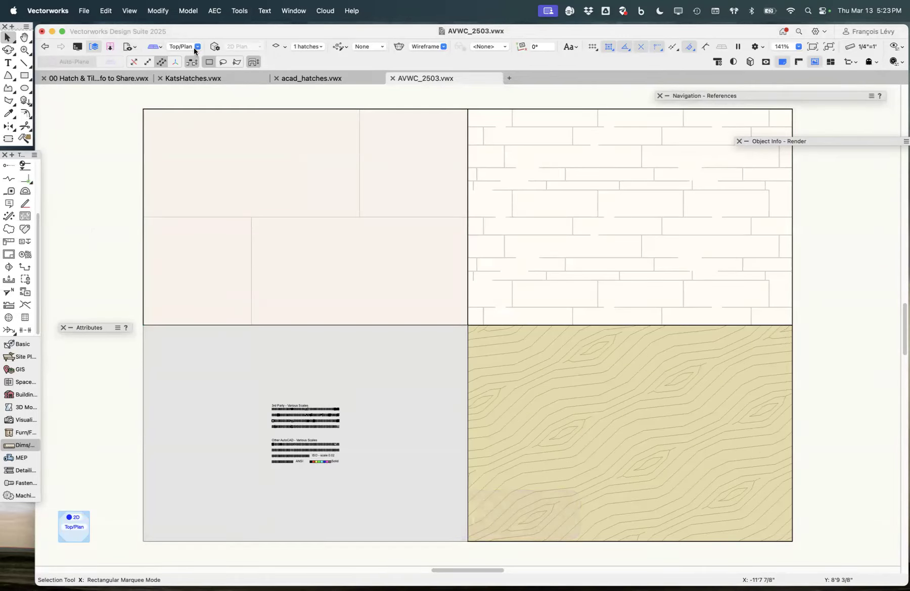
pyautogui.click(127, 48)
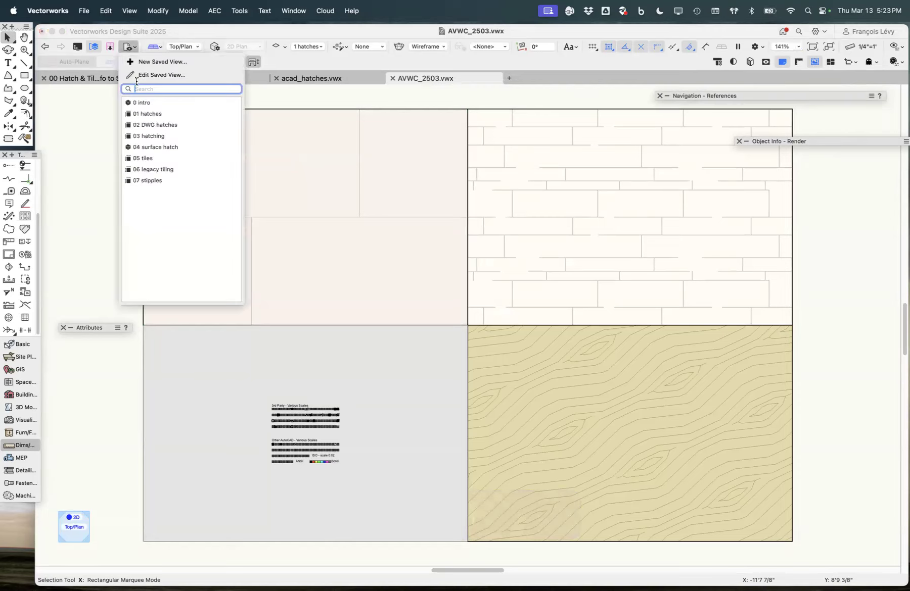
pyautogui.click(166, 126)
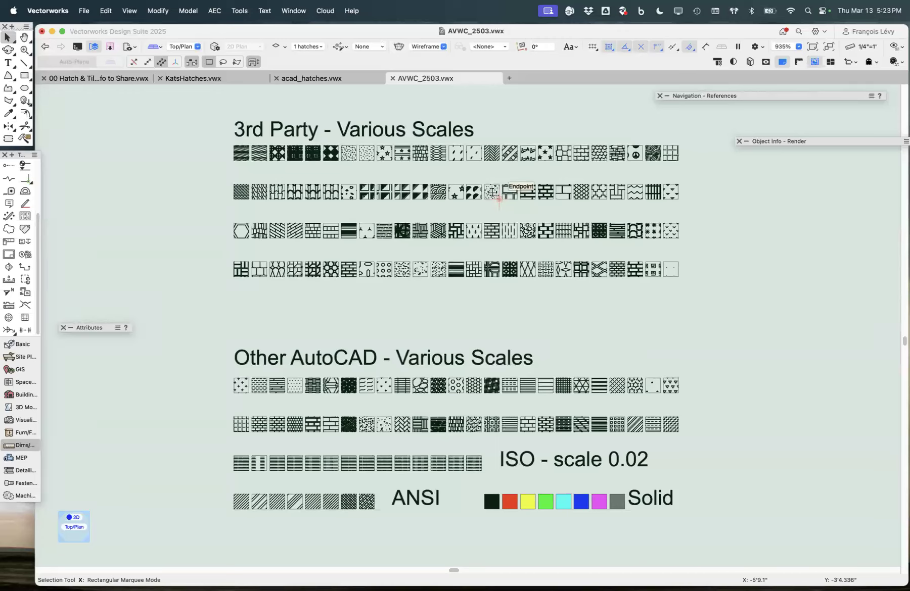
# - Open the DWG hatch viewport's source design layer, Hatches, in acad_hatches.vwx and frame all the hatch swatches
pyautogui.doubleClick(373, 152)
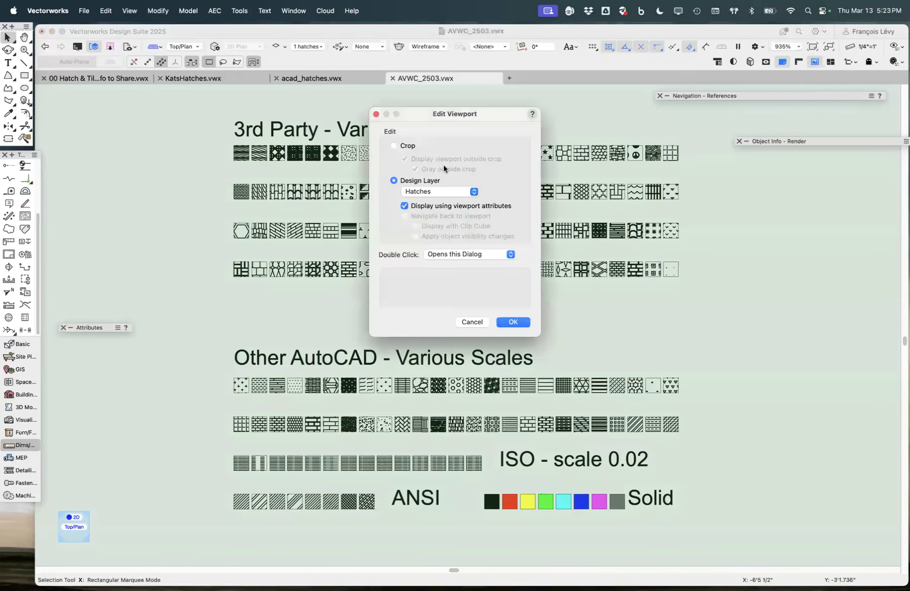
pyautogui.click(511, 323)
pyautogui.click(551, 229)
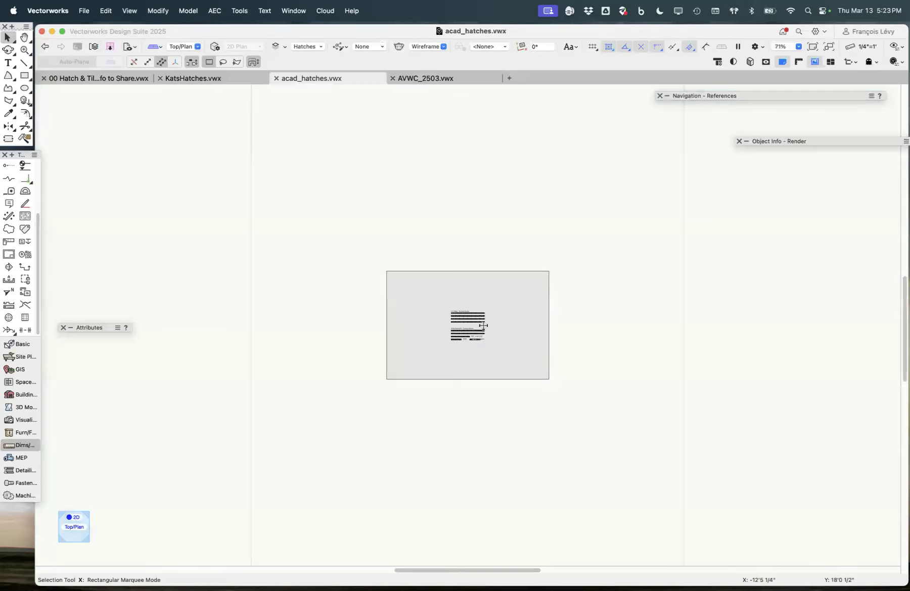
pyautogui.press('c')
pyautogui.moveTo(447, 309); pyautogui.dragTo(488, 344)
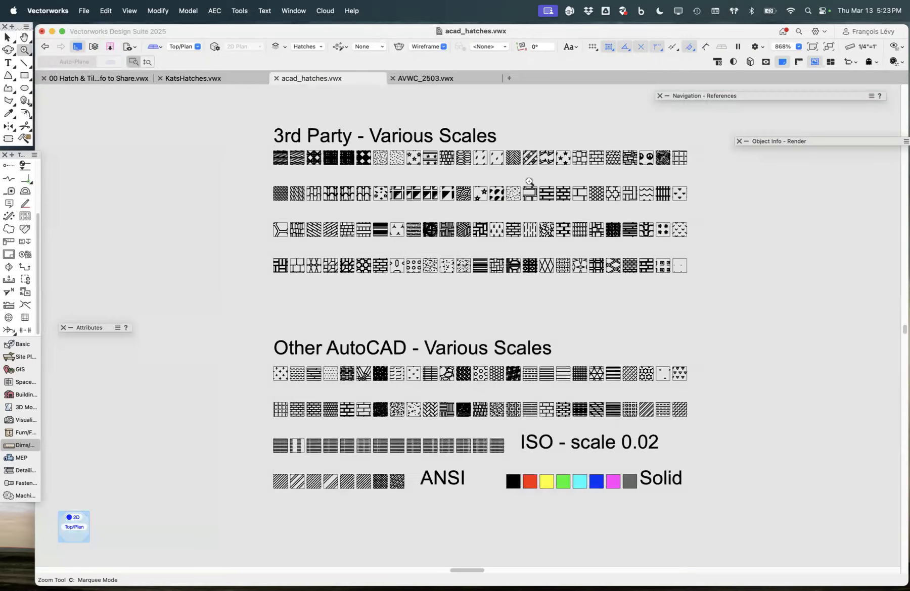
# - Examine the 3rd Party hatch swatches at close range, including how the rounded stone pattern in the third row is drawn
pyautogui.click(529, 180)
pyautogui.scroll(1, 529, 180)
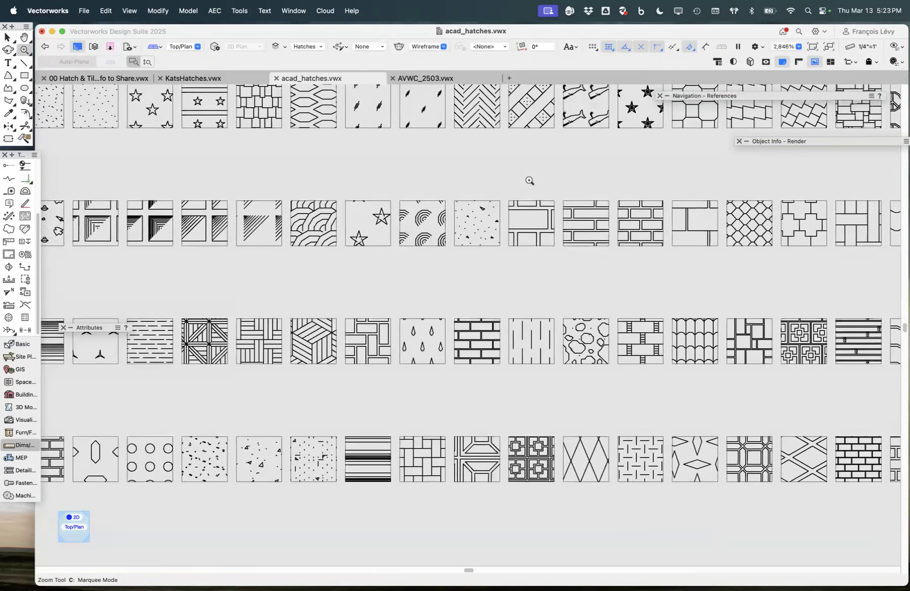
pyautogui.scroll(1, 529, 181)
pyautogui.hscroll(-5, 529, 181)
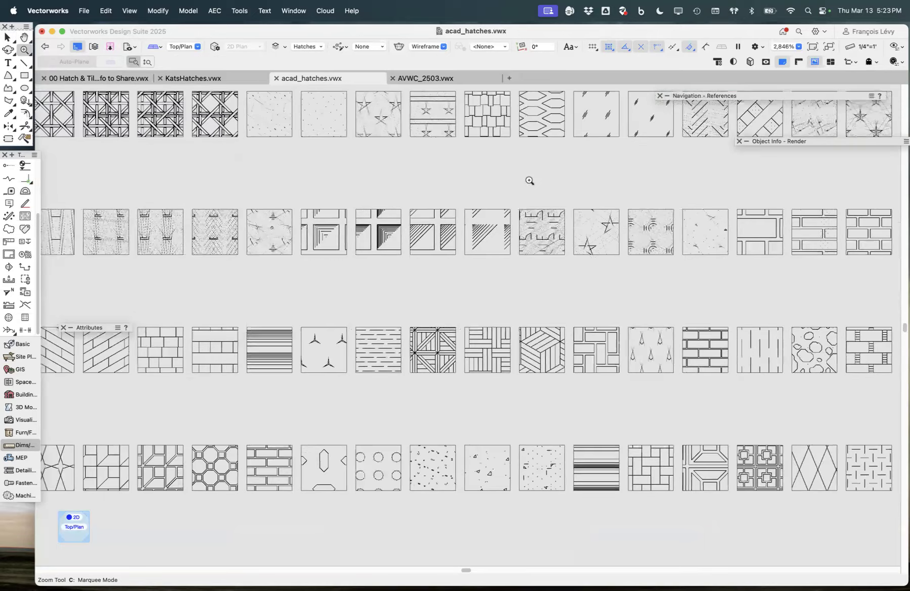
pyautogui.scroll(1, 529, 181)
pyautogui.scroll(-1, 529, 180)
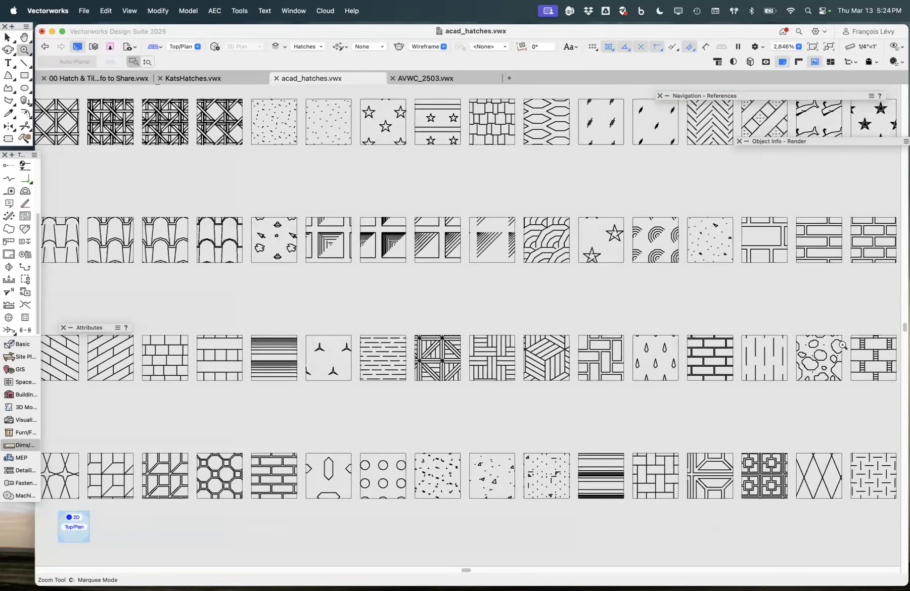
pyautogui.click(808, 357)
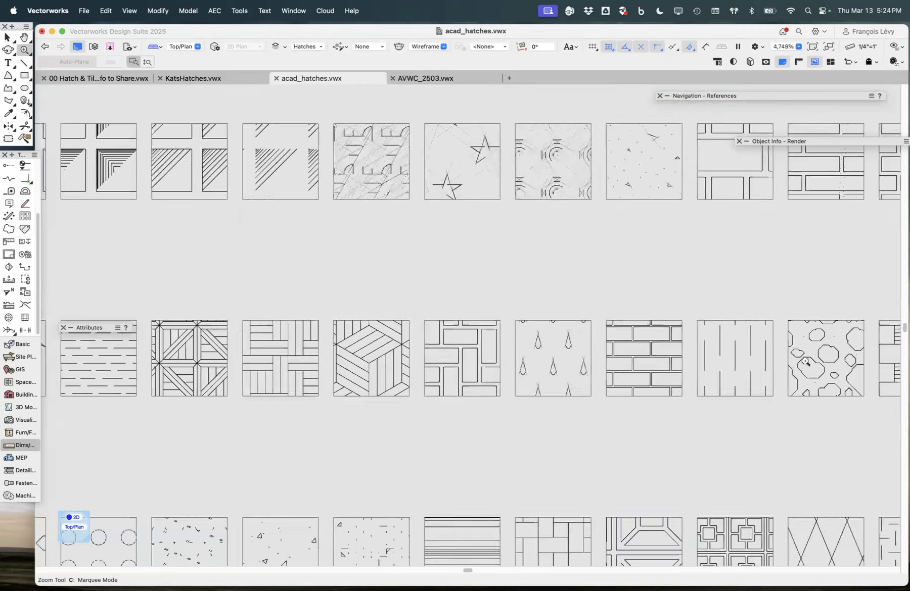
pyautogui.click(829, 360)
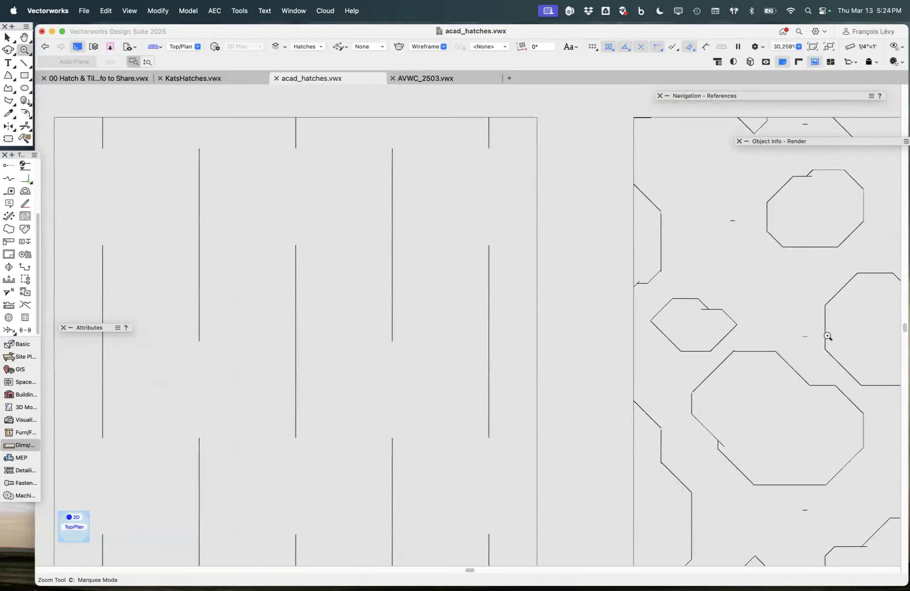
pyautogui.scroll(-8, 827, 336)
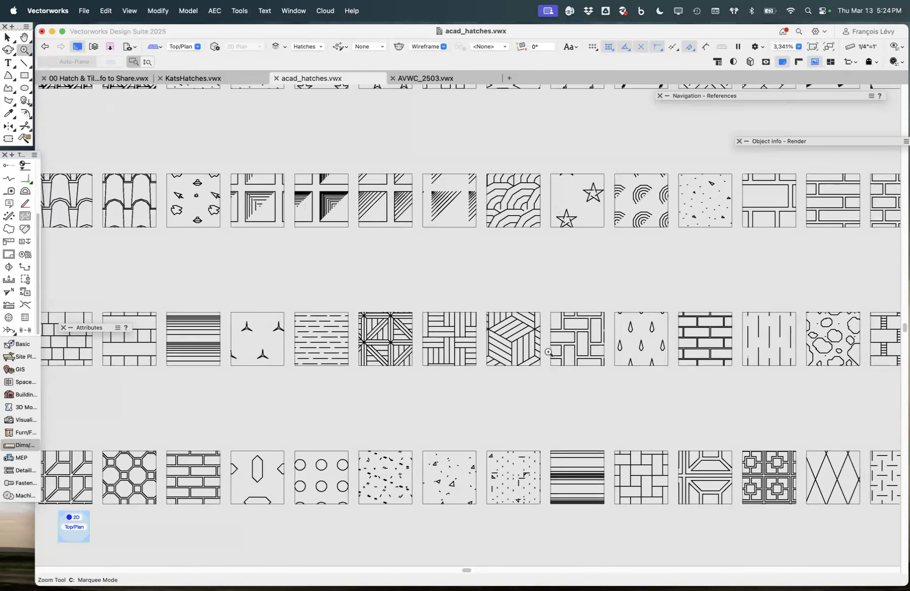
# - Inspect the line segments of the overlapping scallop hatch in the second row, and look over the other 3rd Party swatches
pyautogui.moveTo(488, 171)
pyautogui.mouseDown()
pyautogui.moveTo(526, 185)
pyautogui.moveTo(551, 237)
pyautogui.mouseUp()
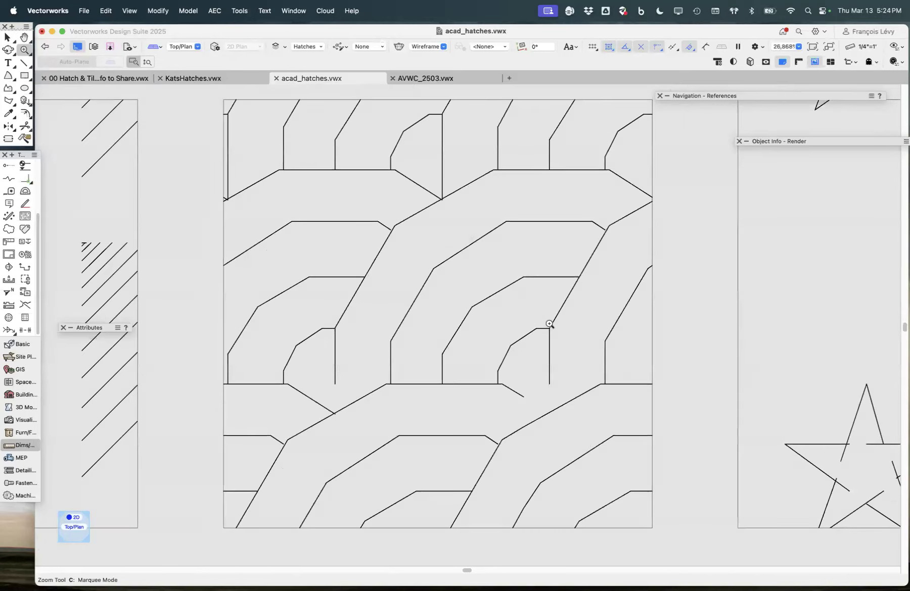
pyautogui.scroll(-10, 570, 345)
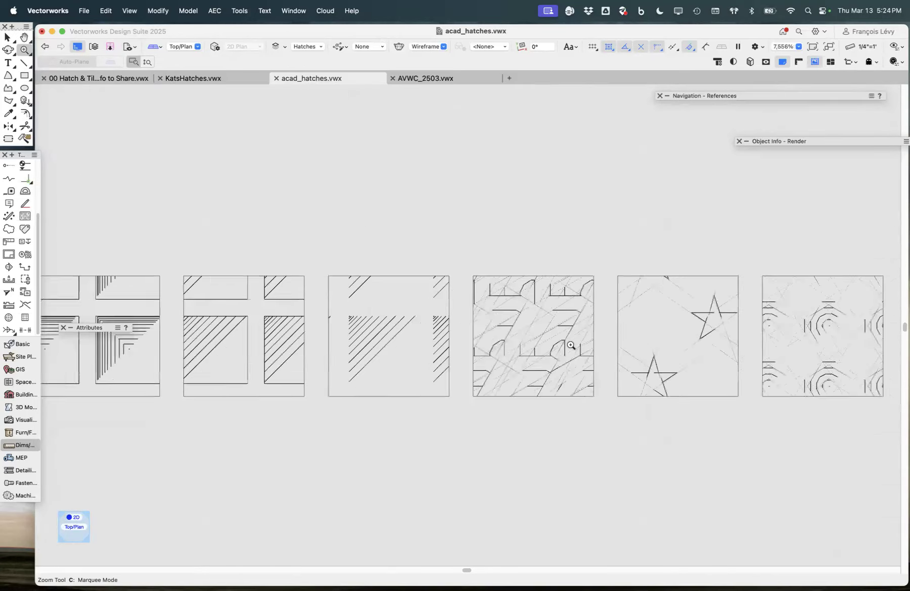
pyautogui.hscroll(-5, 570, 345)
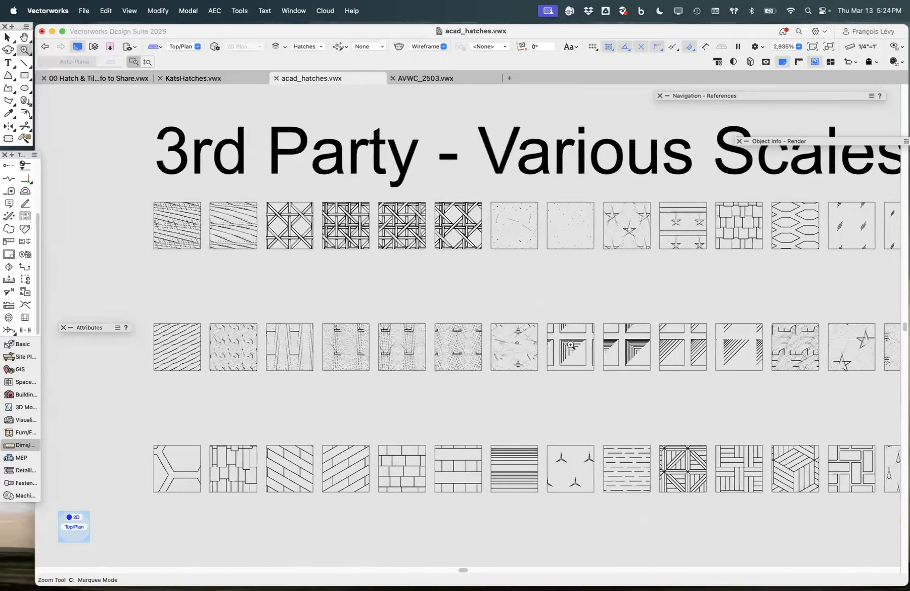
pyautogui.scroll(-3, 571, 345)
pyautogui.hscroll(5, 571, 345)
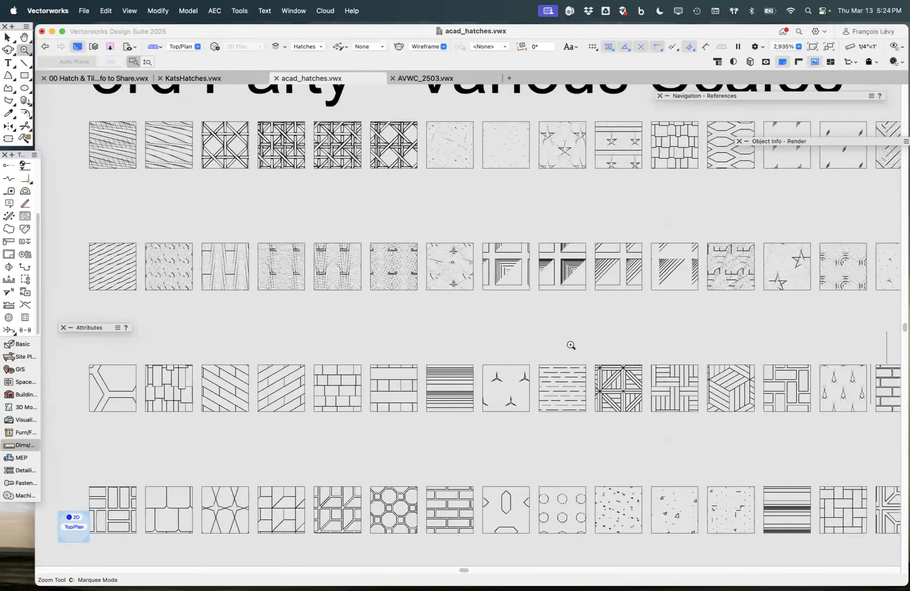
pyautogui.scroll(-3, 571, 345)
pyautogui.hscroll(6, 571, 346)
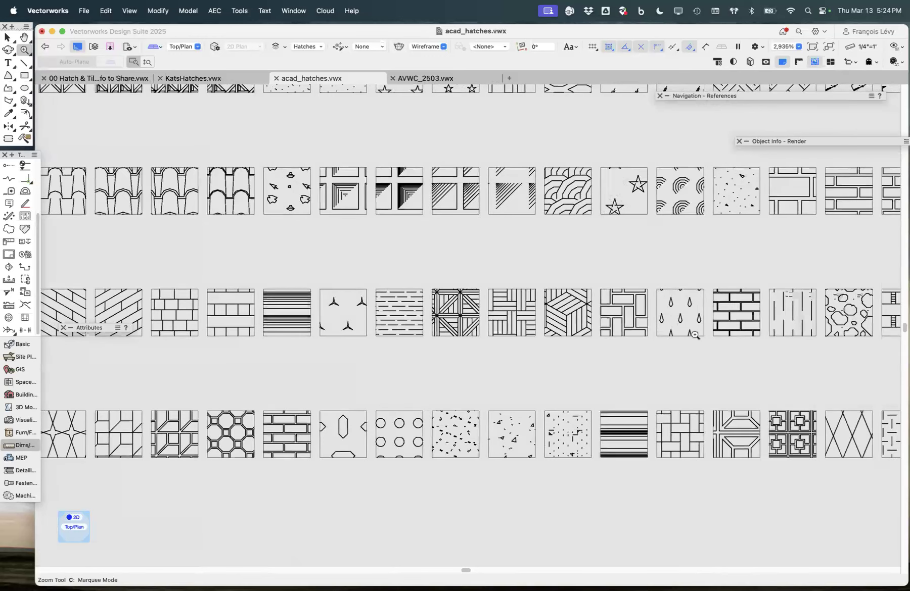
# - Inspect the teardrop hatch swatch in the third row at close range, and return to the full page
pyautogui.rightClick(655, 281)
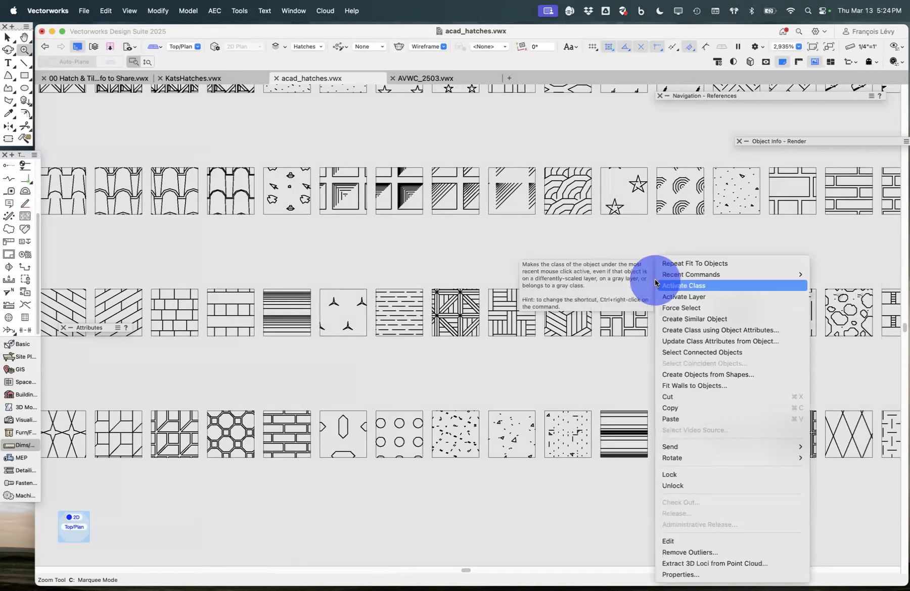
pyautogui.click(662, 284)
pyautogui.moveTo(641, 279); pyautogui.dragTo(729, 341)
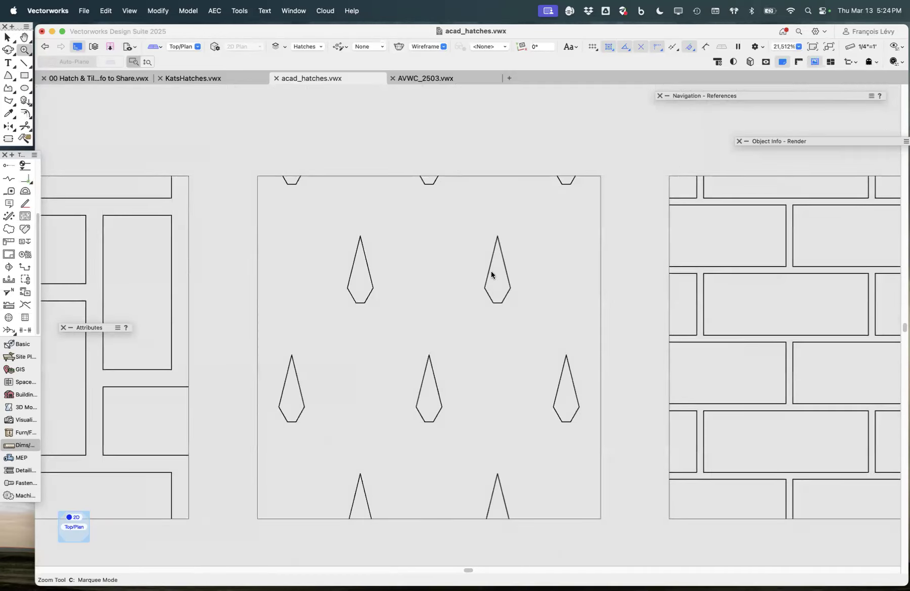
pyautogui.scroll(-3, 491, 275)
pyautogui.press('super+4')
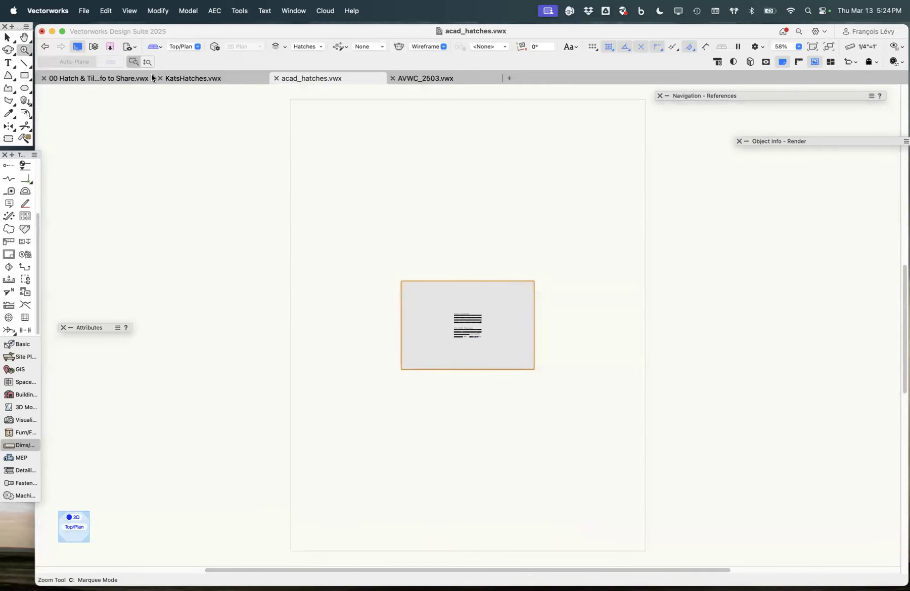
# - Switch to AVWC_2503.vwx, activate the saved view 03 hatching, and draw an upright rectangle beside the Hatches dialog image
pyautogui.click(409, 80)
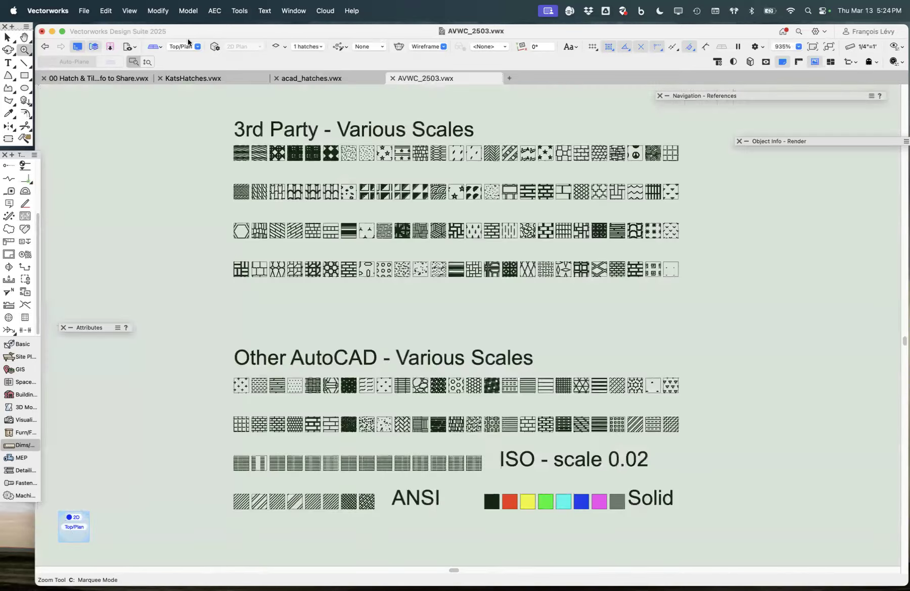
pyautogui.click(132, 48)
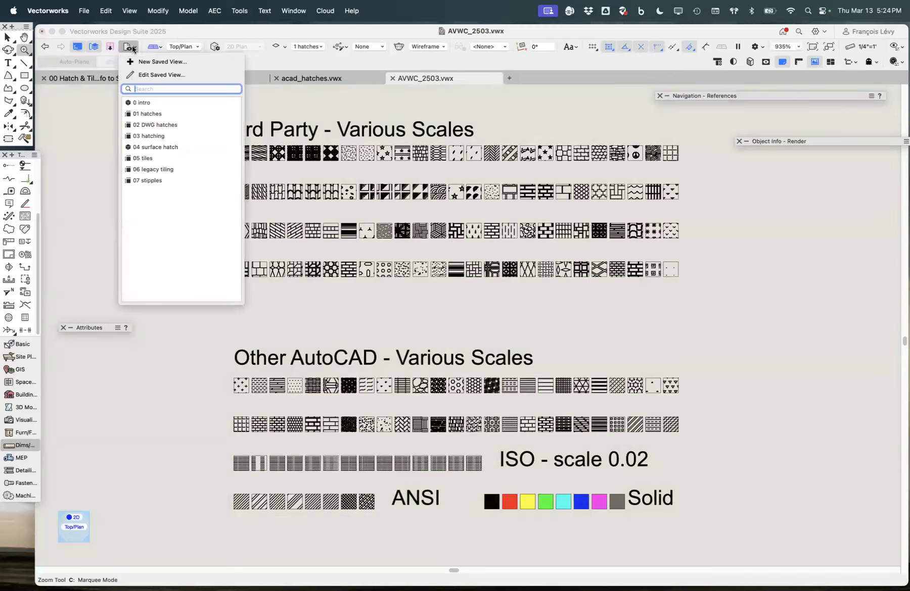
pyautogui.click(150, 136)
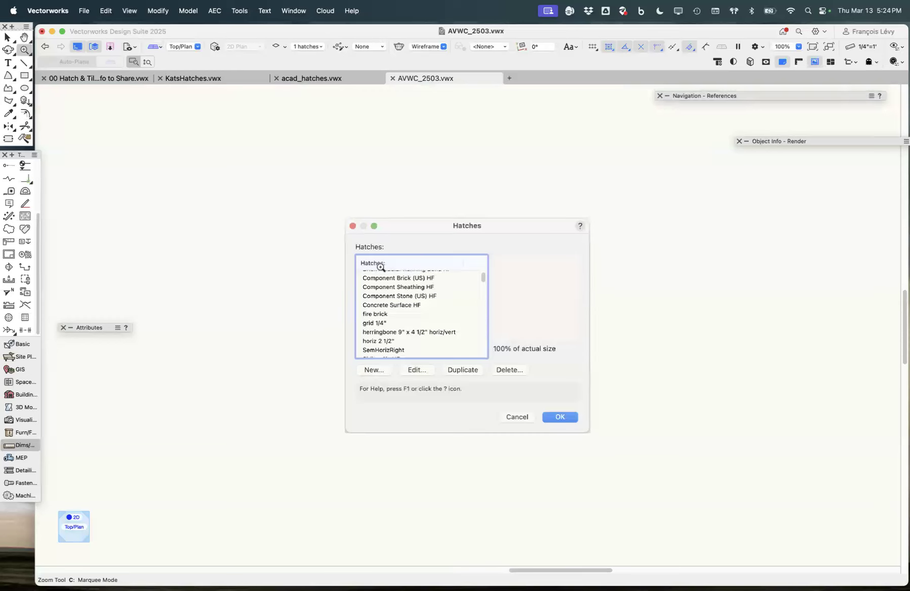
pyautogui.click(24, 75)
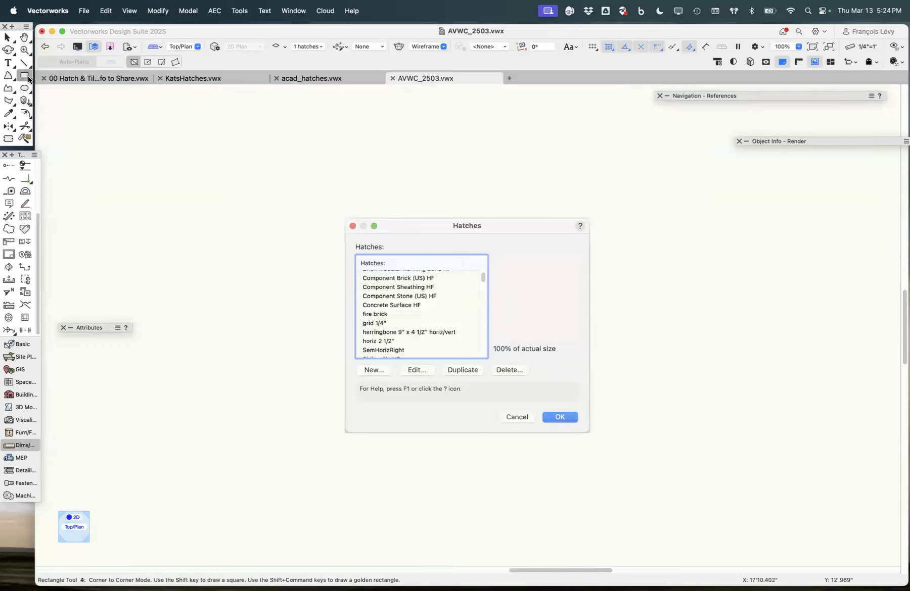
pyautogui.moveTo(192, 193); pyautogui.dragTo(286, 357)
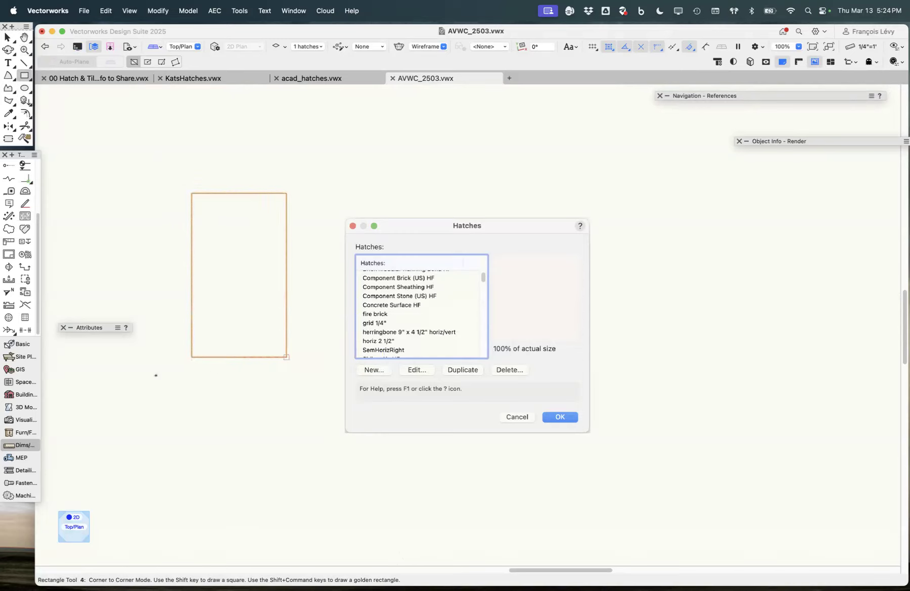
# - Fill the new rectangle with the hatch tile 12x36 1/3 running bond
pyautogui.moveTo(91, 329)
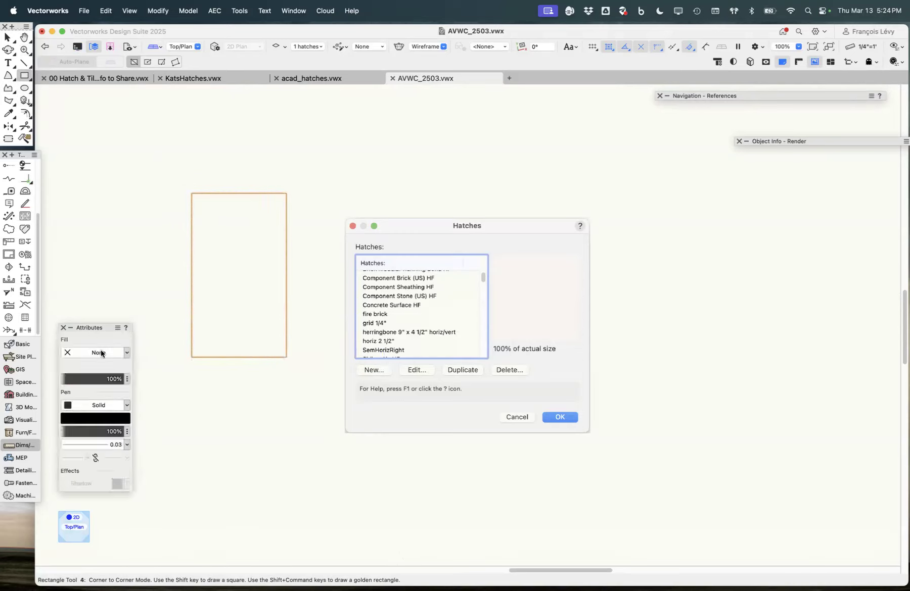
pyautogui.click(101, 353)
pyautogui.click(100, 394)
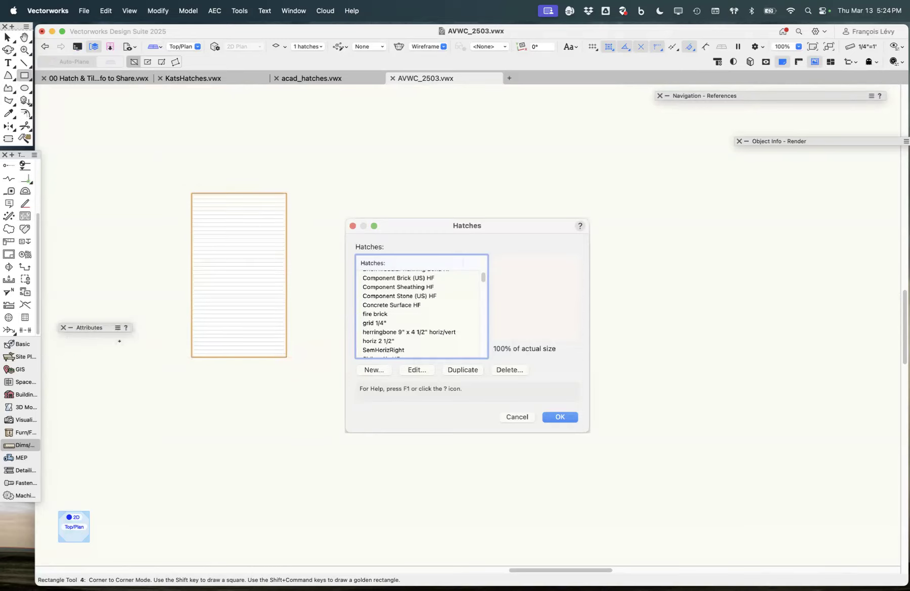
pyautogui.moveTo(113, 364)
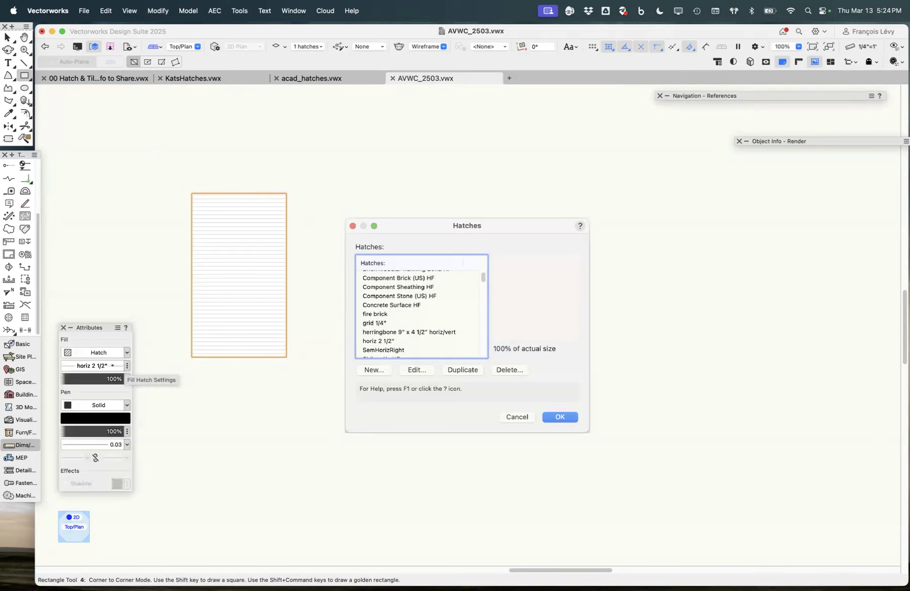
pyautogui.click(121, 365)
pyautogui.scroll(-3, 220, 434)
pyautogui.scroll(3, 219, 434)
pyautogui.scroll(-3, 220, 434)
pyautogui.scroll(2, 219, 434)
pyautogui.scroll(-2, 223, 490)
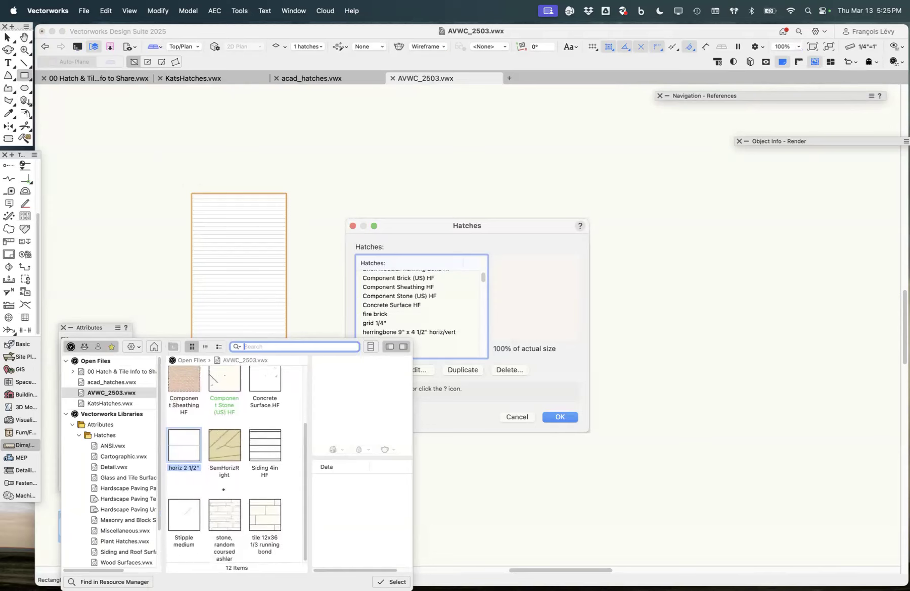
pyautogui.click(271, 524)
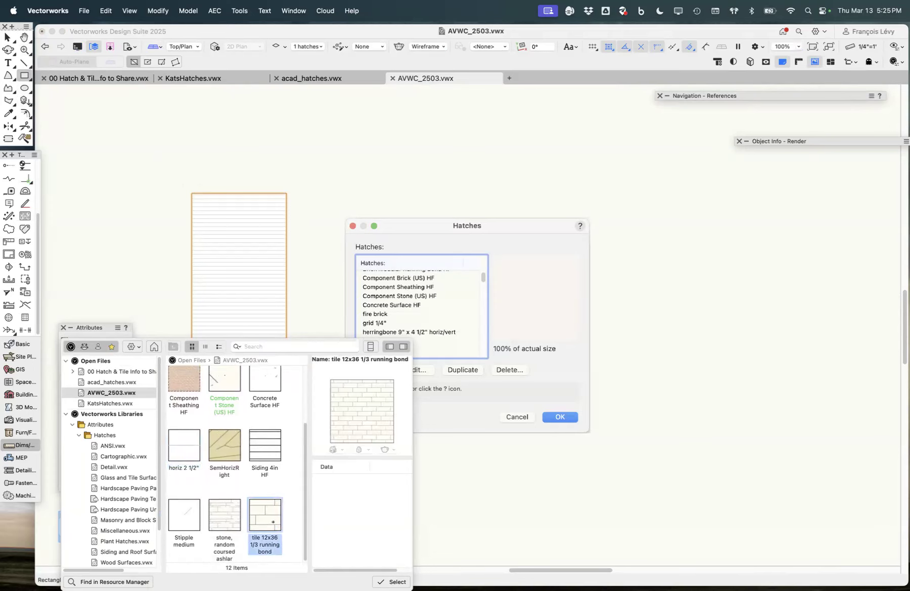
pyautogui.doubleClick(273, 522)
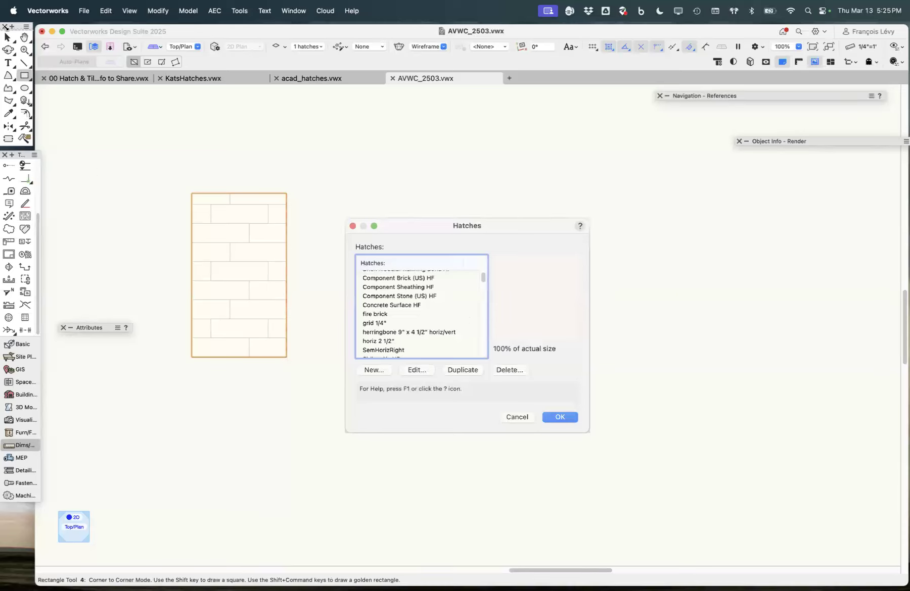
# - Reshape the tile-hatched rectangle from its left edge and upper-right corner and move it, to test how the hatch behaves
pyautogui.click(8, 36)
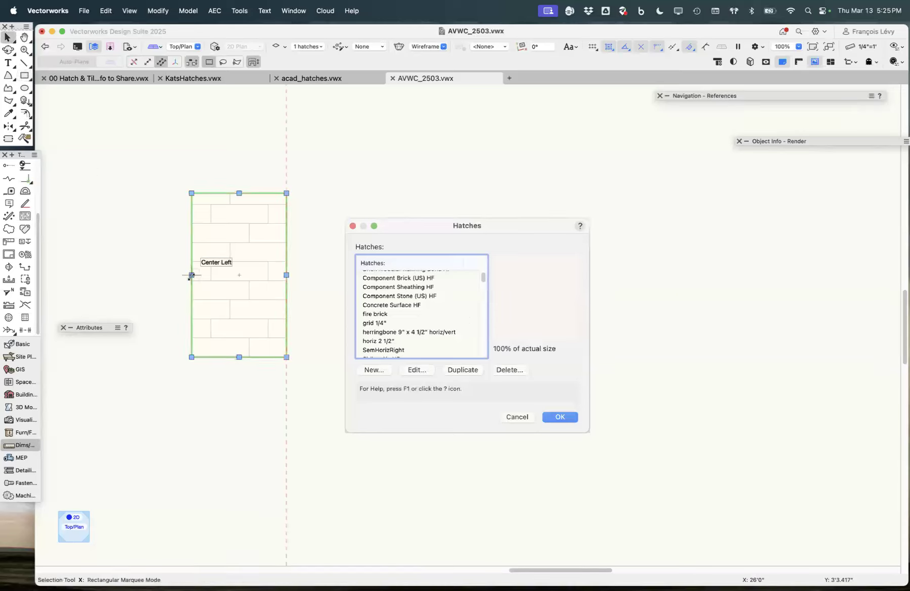
pyautogui.moveTo(191, 275); pyautogui.dragTo(136, 275)
pyautogui.moveTo(245, 273); pyautogui.dragTo(297, 228)
pyautogui.moveTo(336, 144)
pyautogui.mouseDown()
pyautogui.moveTo(395, 103)
pyautogui.moveTo(299, 166)
pyautogui.mouseUp()
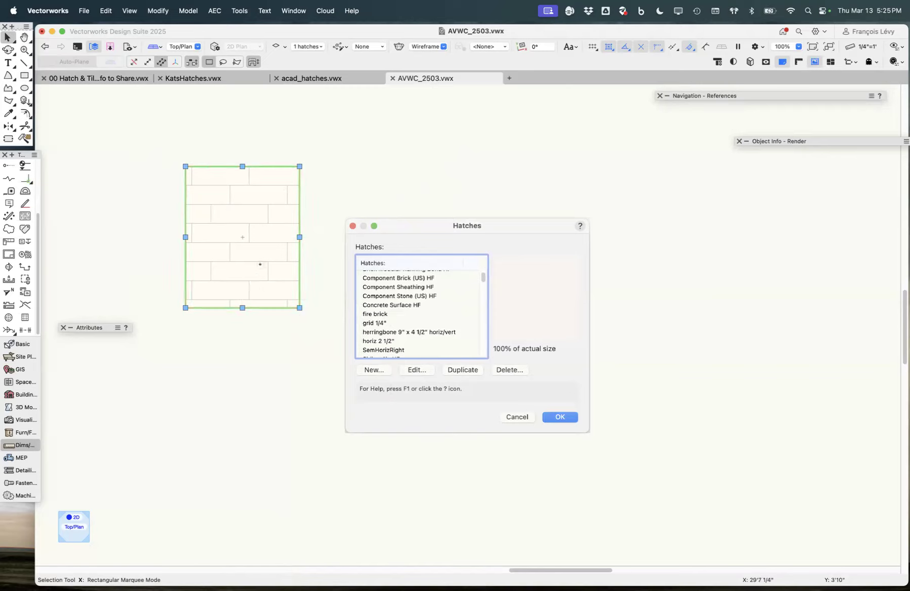
# - Rotate the tile-hatched rectangle 30° counterclockwise about its center and move it lower
pyautogui.click(242, 237)
pyautogui.click(243, 338)
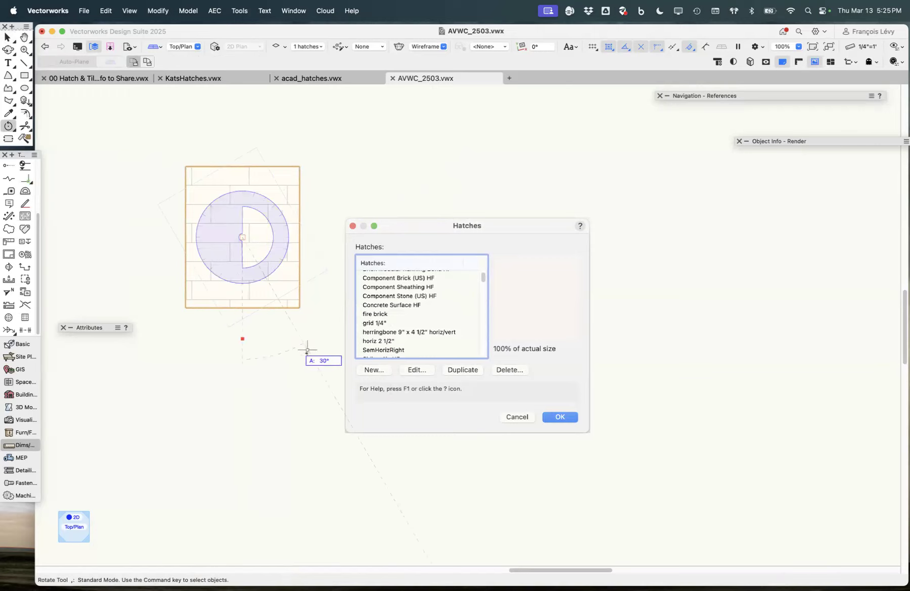
pyautogui.click(301, 354)
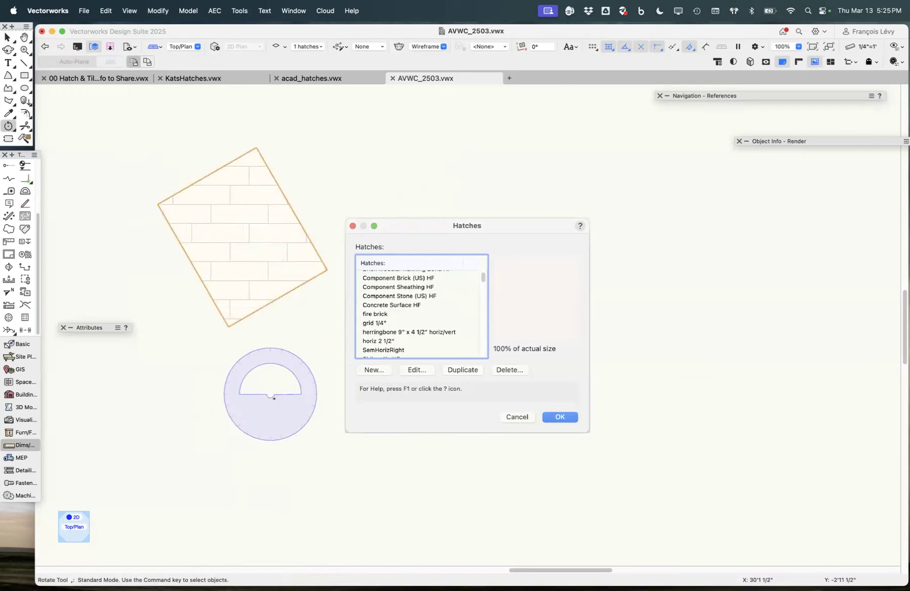
pyautogui.press('x')
pyautogui.moveTo(251, 263)
pyautogui.mouseDown()
pyautogui.moveTo(272, 252)
pyautogui.moveTo(268, 212)
pyautogui.moveTo(241, 200)
pyautogui.moveTo(227, 274)
pyautogui.moveTo(242, 370)
pyautogui.mouseUp()
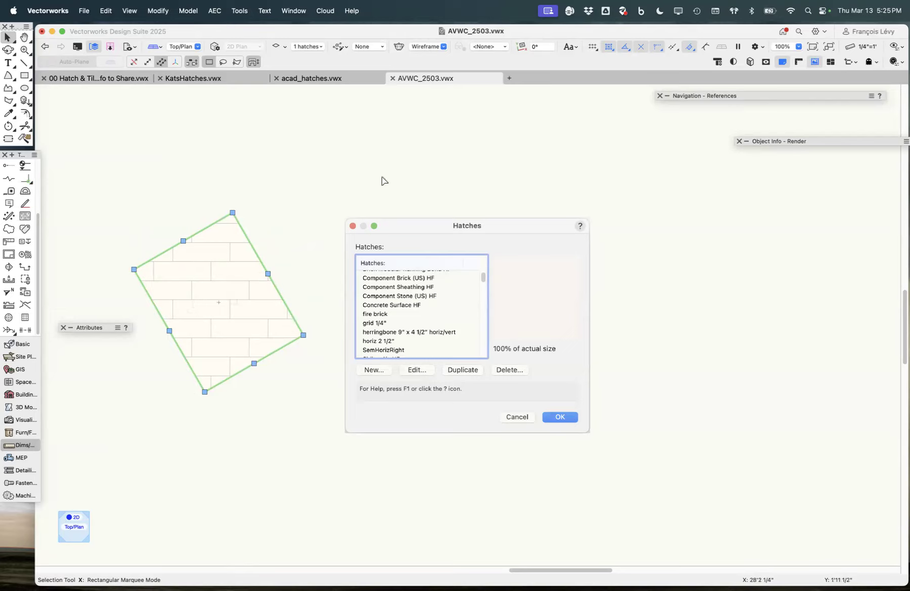
# - Inspect the start point and repeat settings of the tile 12x36 1/3 running bond hatch, leaving its definition unedited
pyautogui.press('super+r')
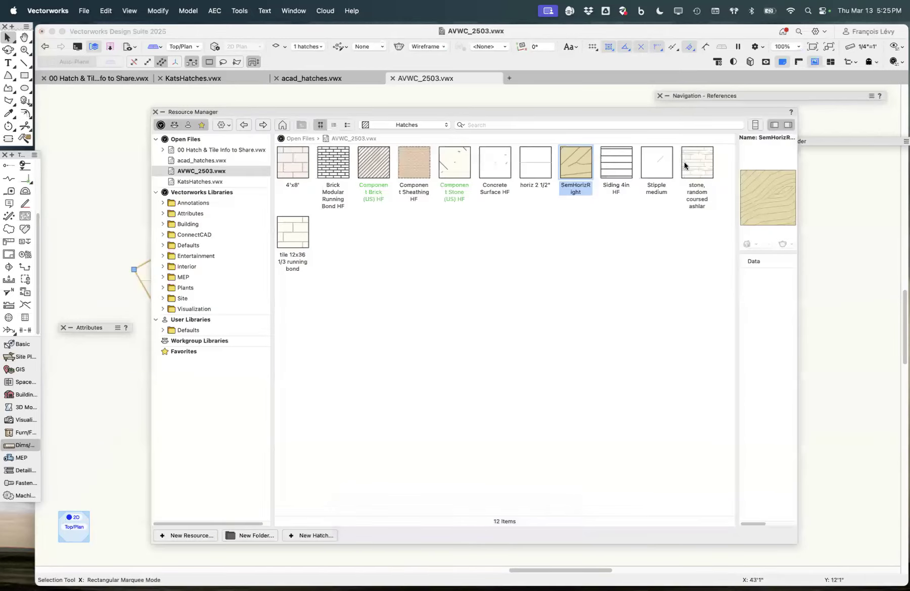
pyautogui.click(292, 244)
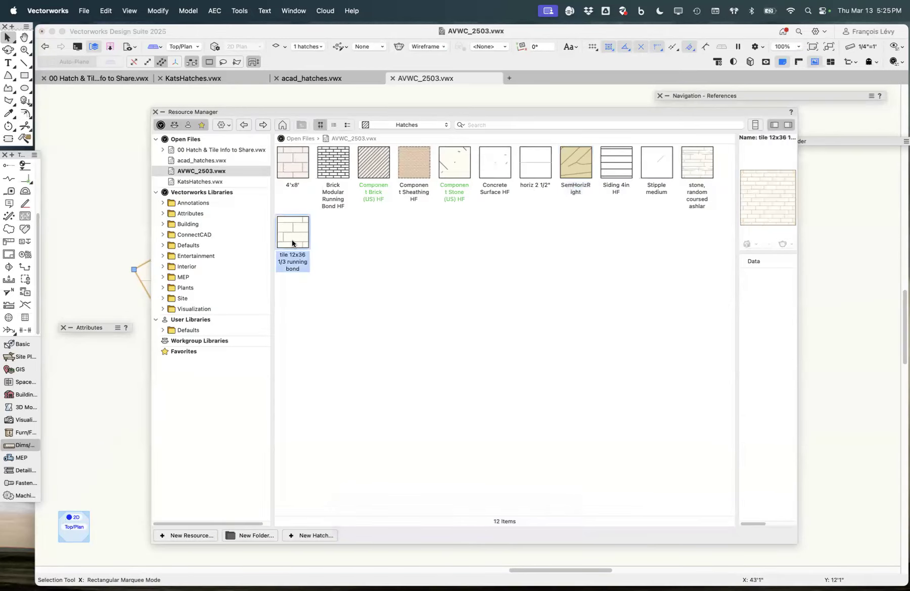
pyautogui.rightClick(293, 244)
pyautogui.click(309, 325)
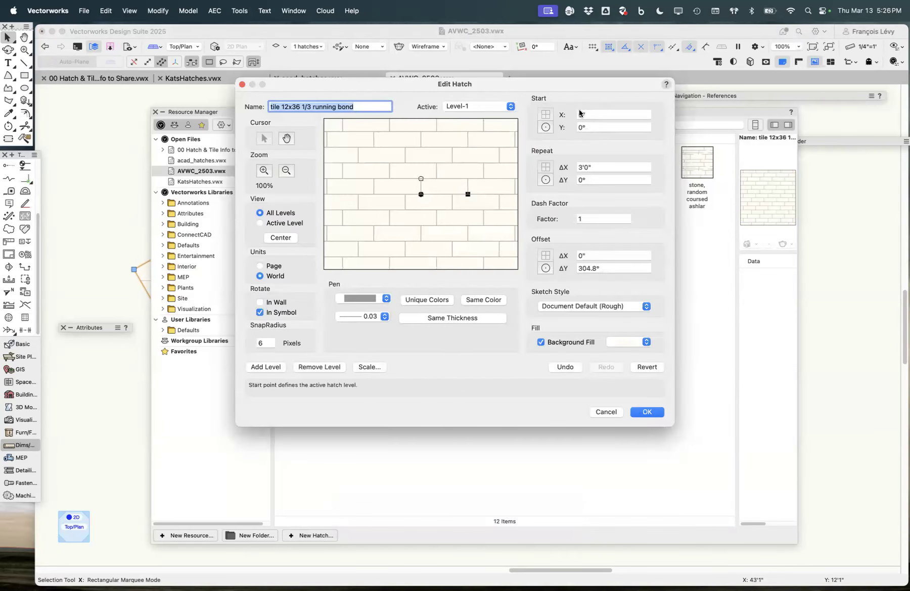
pyautogui.click(606, 412)
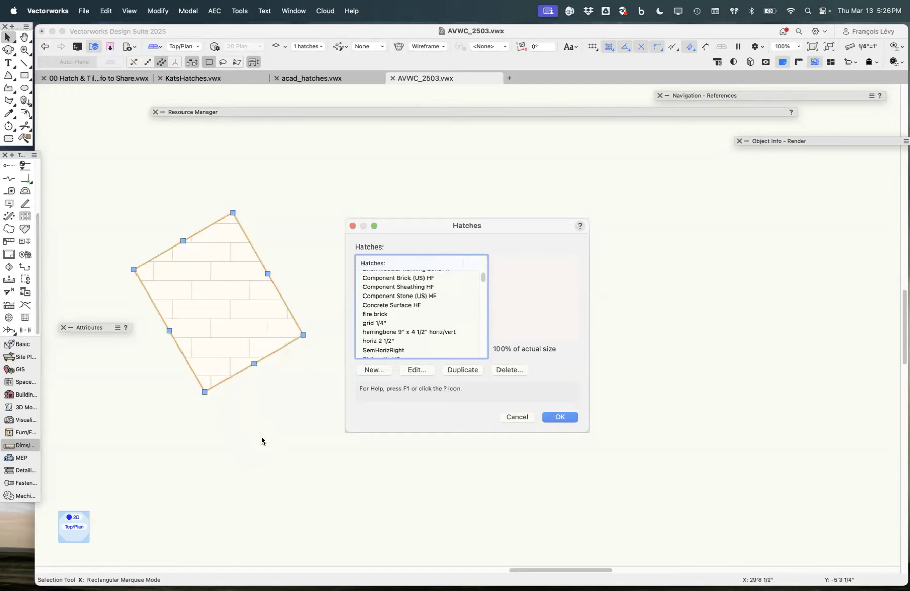
# - Fit the page and examine the document origin where the four hatch sample rectangles meet
pyautogui.press('super+4')
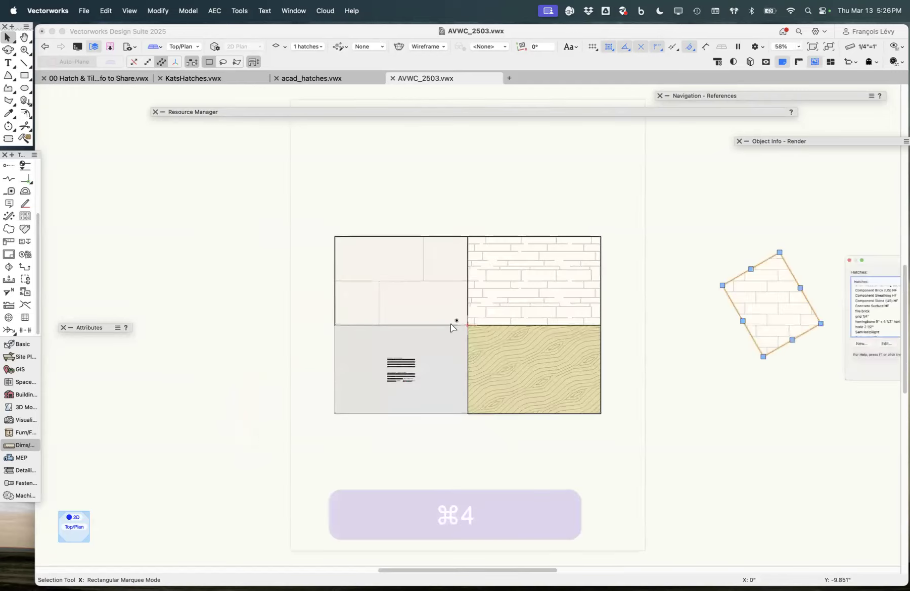
pyautogui.scroll(5, 461, 321)
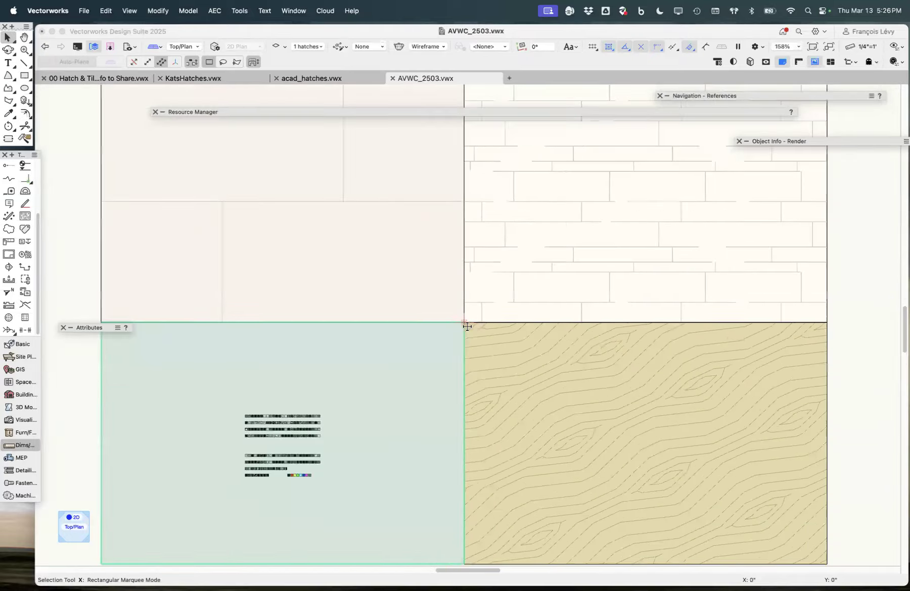
pyautogui.scroll(-5, 475, 324)
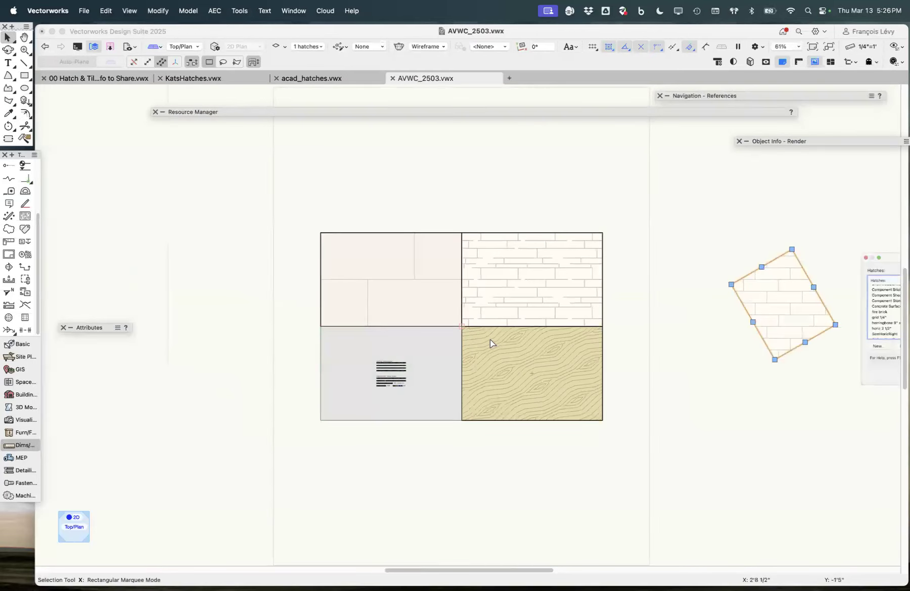
pyautogui.press('b')
pyautogui.press('b')
pyautogui.press('b')
pyautogui.press('b')
# - Draw a wide rectangle below the rotated tile-hatched rectangle
pyautogui.hscroll(5, 667, 479)
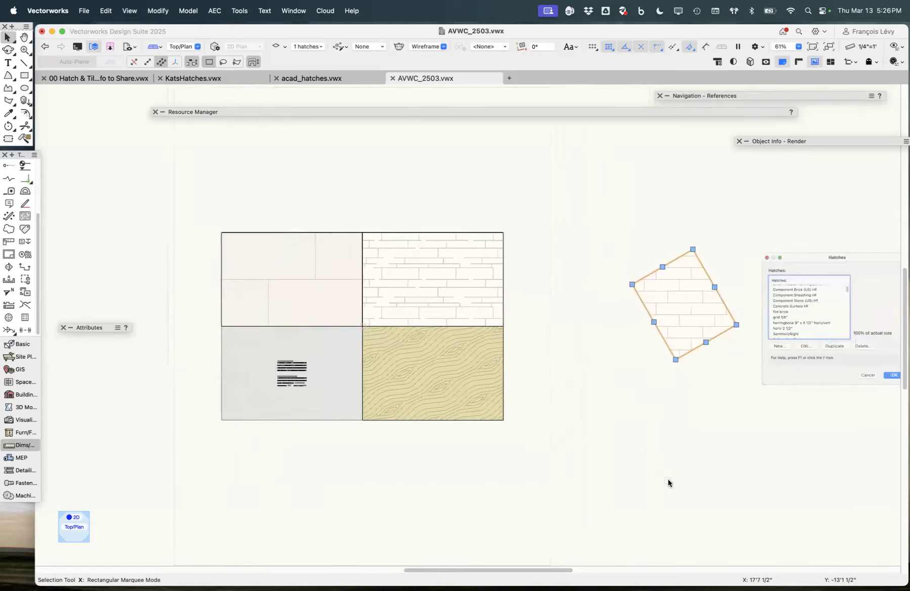
pyautogui.click(25, 76)
pyautogui.click(586, 395)
pyautogui.click(718, 491)
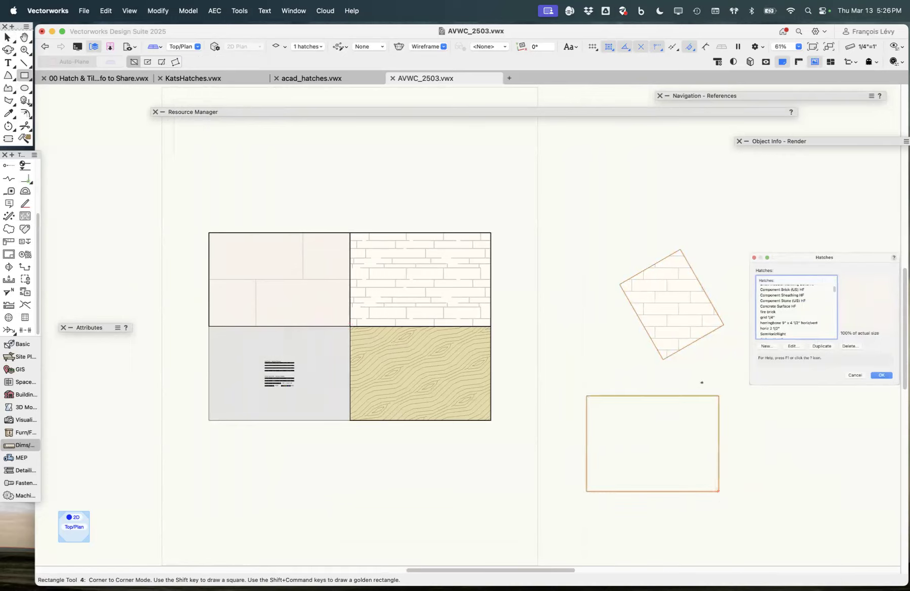
# - Start the Hatch command on the wide rectangle and browse the document and default hatches it offers
pyautogui.click(158, 11)
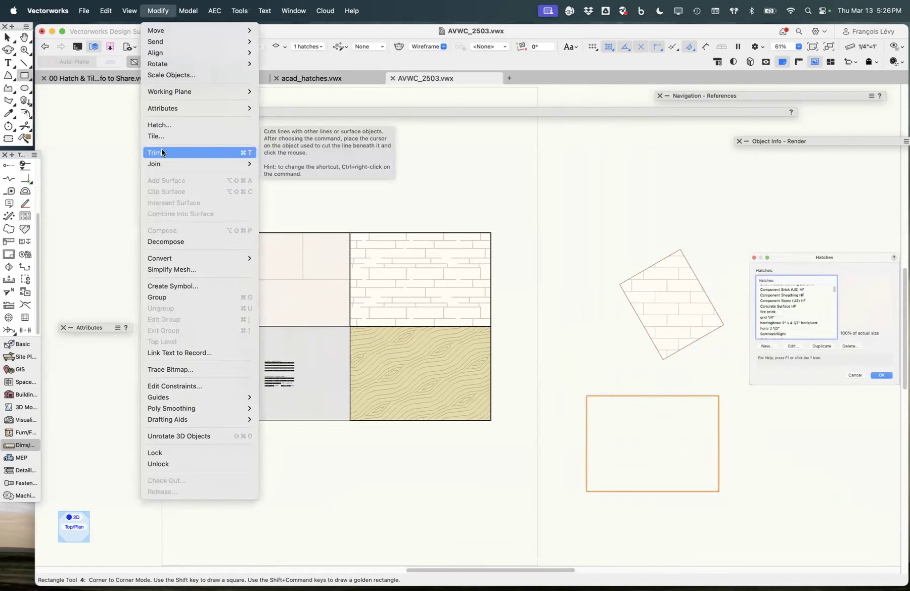
pyautogui.click(162, 123)
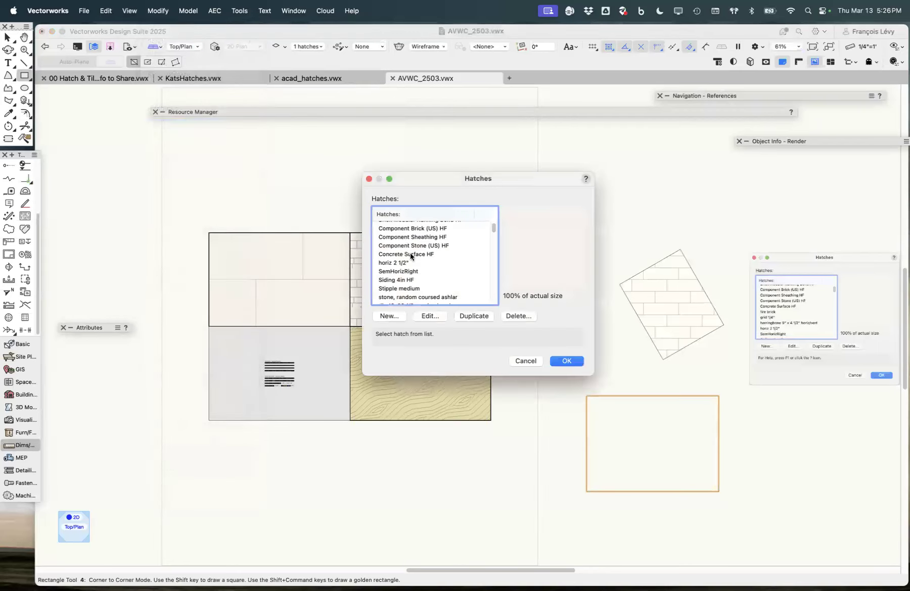
pyautogui.scroll(3, 410, 254)
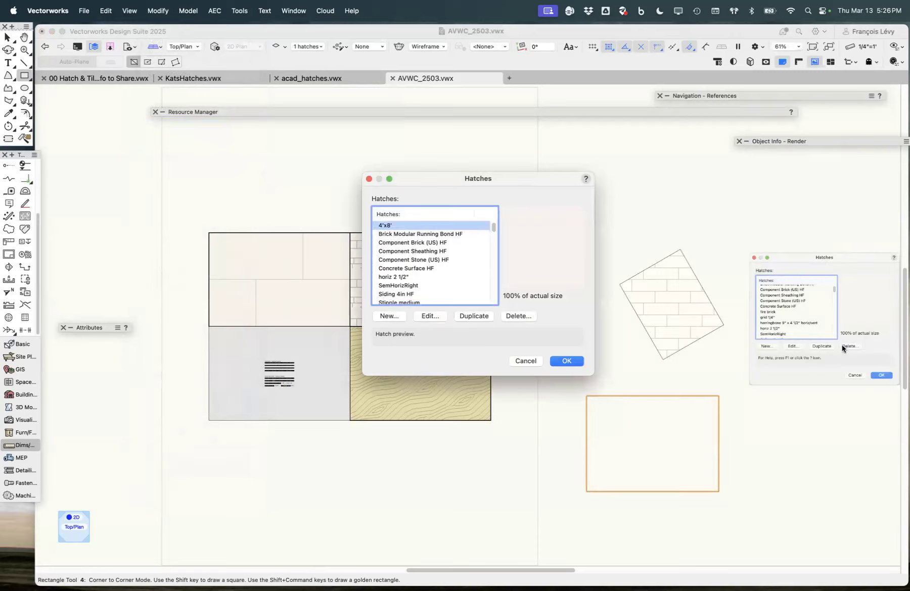
pyautogui.scroll(-5, 426, 237)
pyautogui.scroll(5, 425, 238)
pyautogui.scroll(-5, 423, 242)
pyautogui.scroll(2, 417, 238)
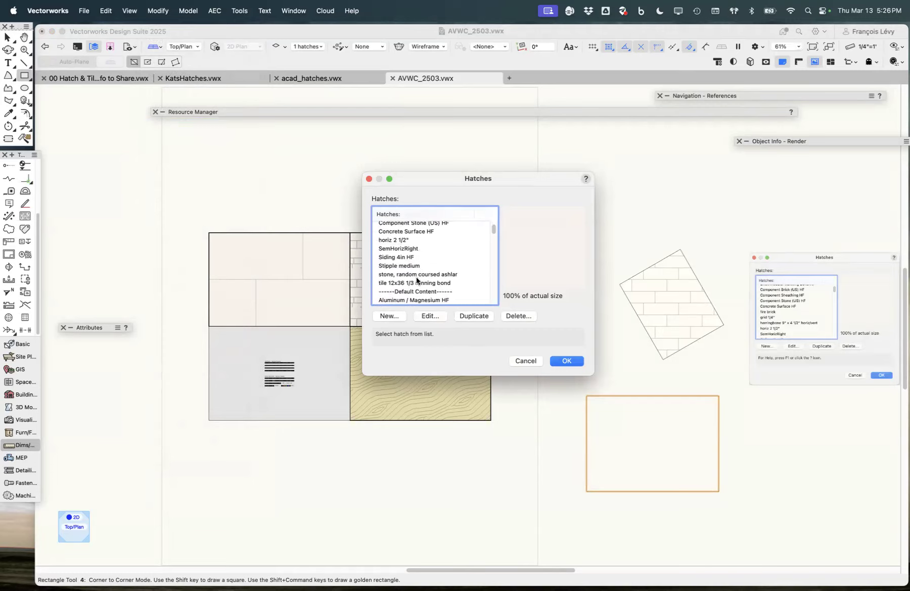
pyautogui.scroll(-8, 416, 288)
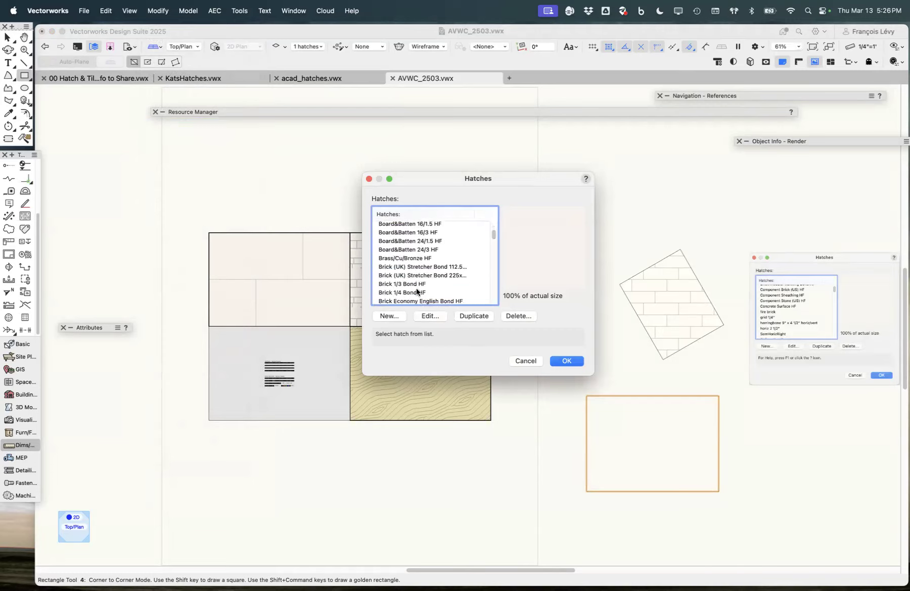
pyautogui.scroll(-10, 416, 289)
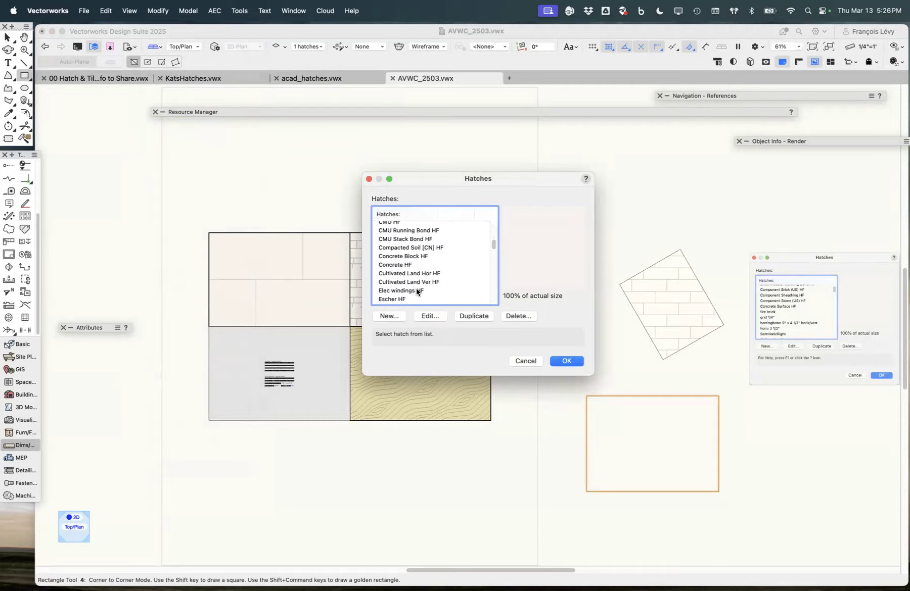
pyautogui.scroll(-15, 417, 292)
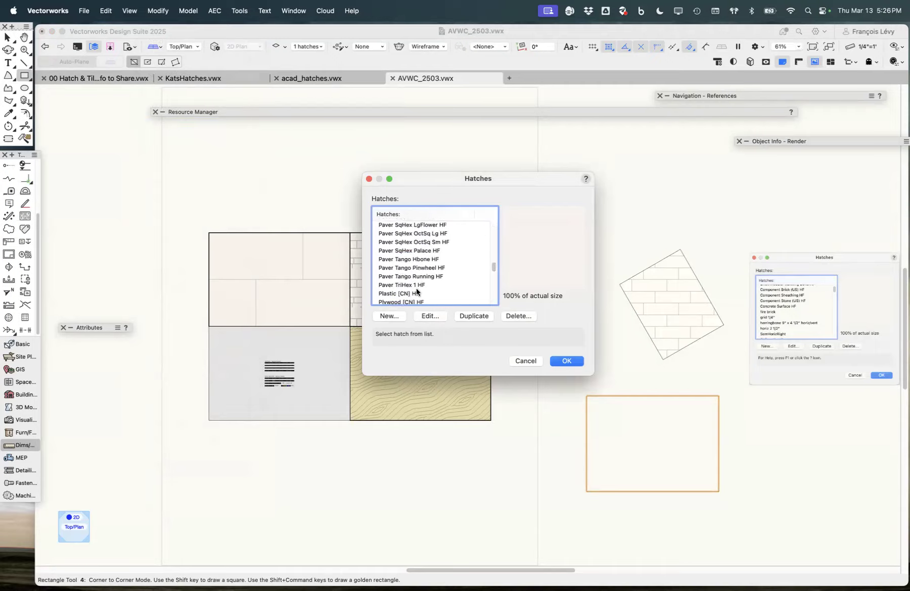
pyautogui.scroll(-15, 417, 292)
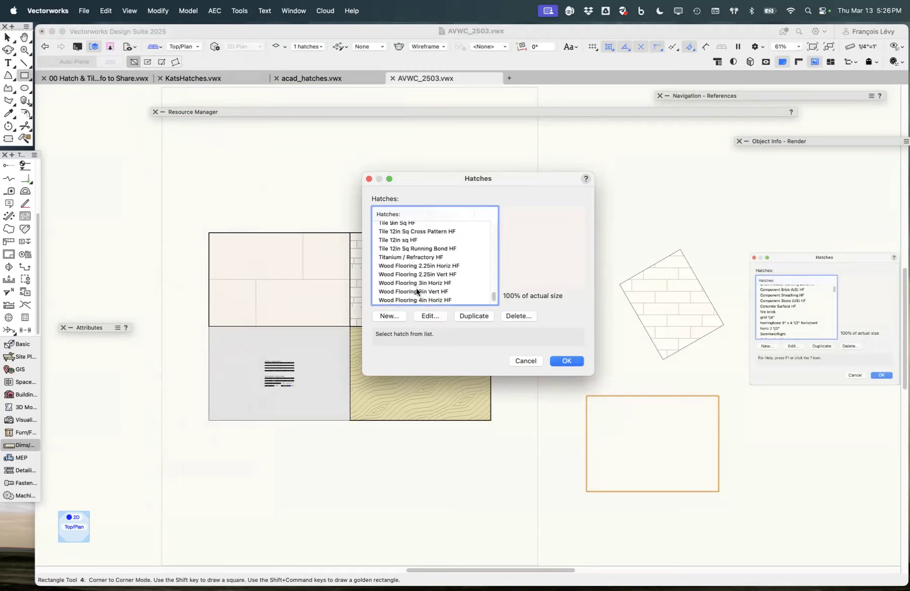
pyautogui.scroll(20, 416, 291)
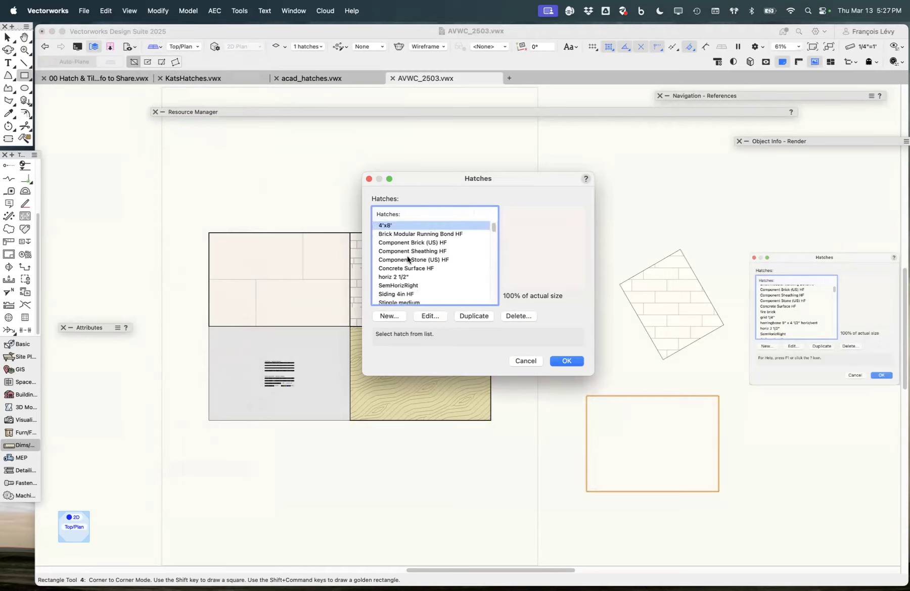
# - Hatch the wide rectangle with tile 12x36 1/3 running bond, setting the hatch origin at the rectangle's center
pyautogui.scroll(-4, 440, 276)
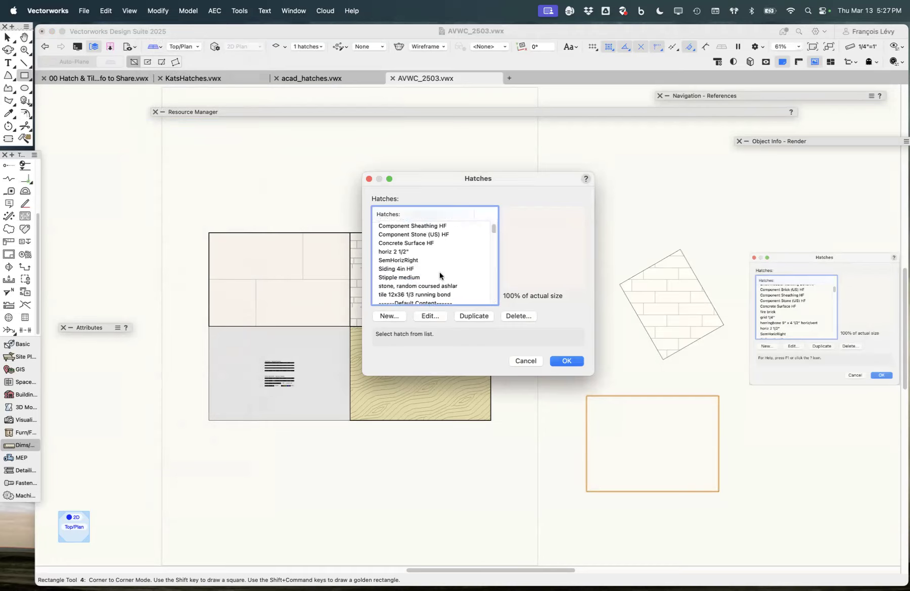
pyautogui.click(422, 252)
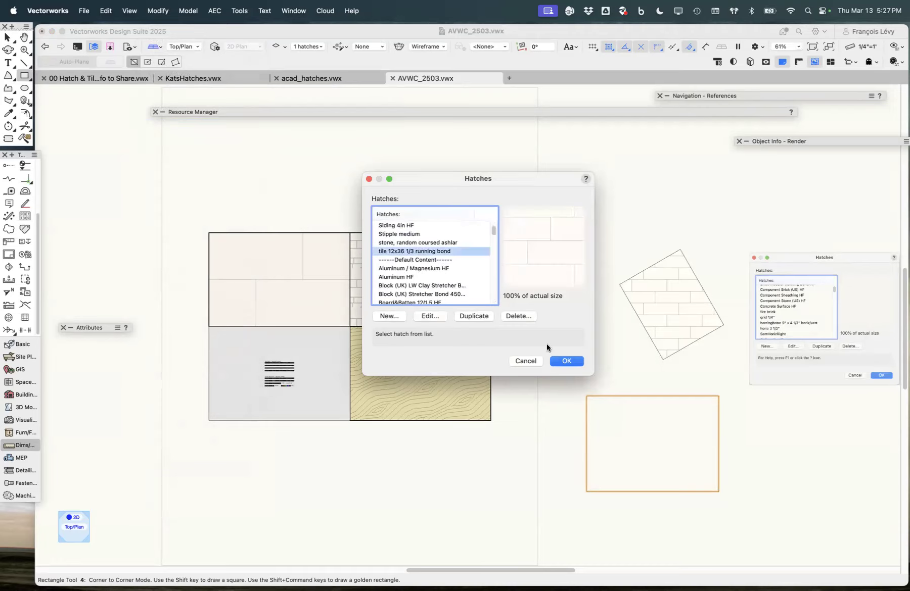
pyautogui.click(573, 358)
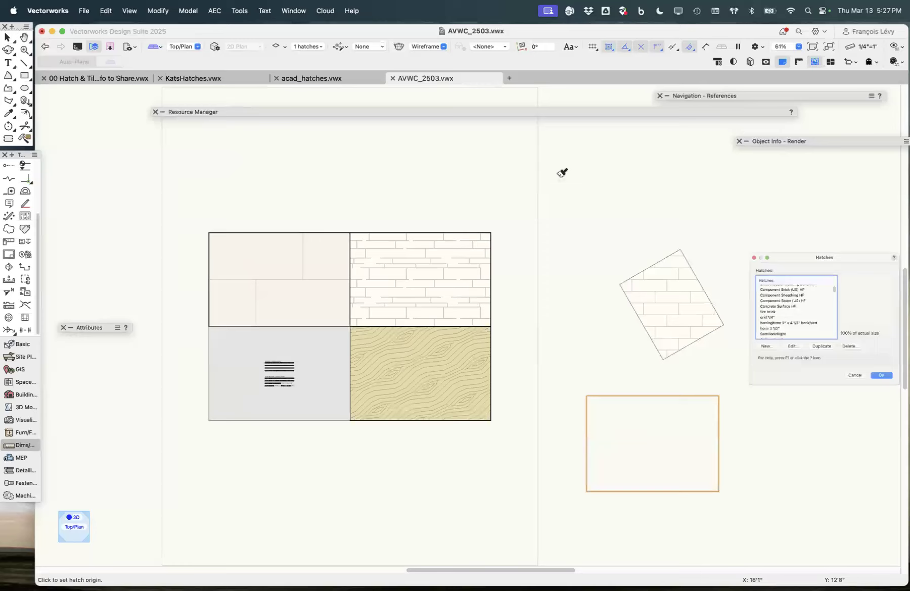
pyautogui.click(653, 443)
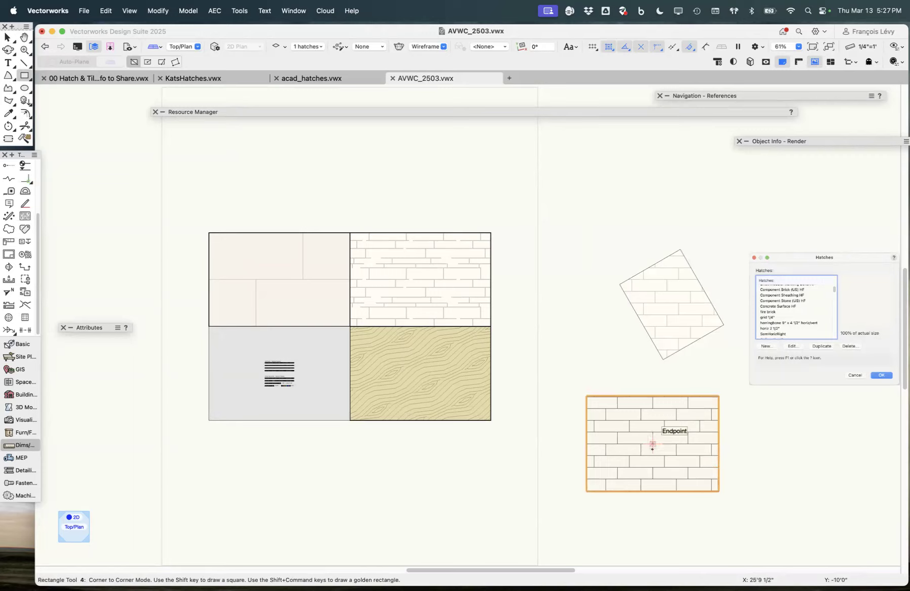
pyautogui.scroll(5, 652, 446)
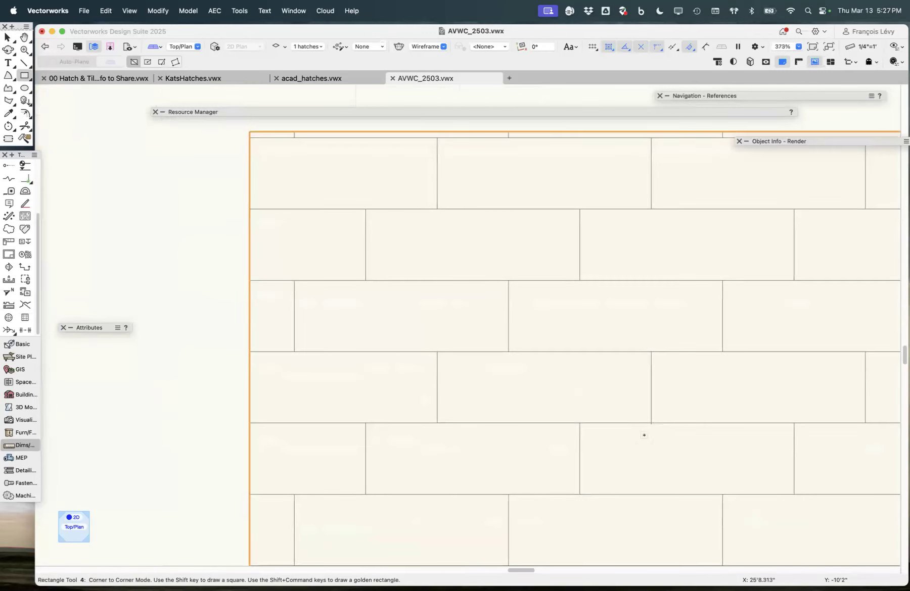
pyautogui.scroll(-2, 644, 435)
# - Move the hatch group off the wide rectangle, down and to the right, and show its shape properties
pyautogui.press('super+2')
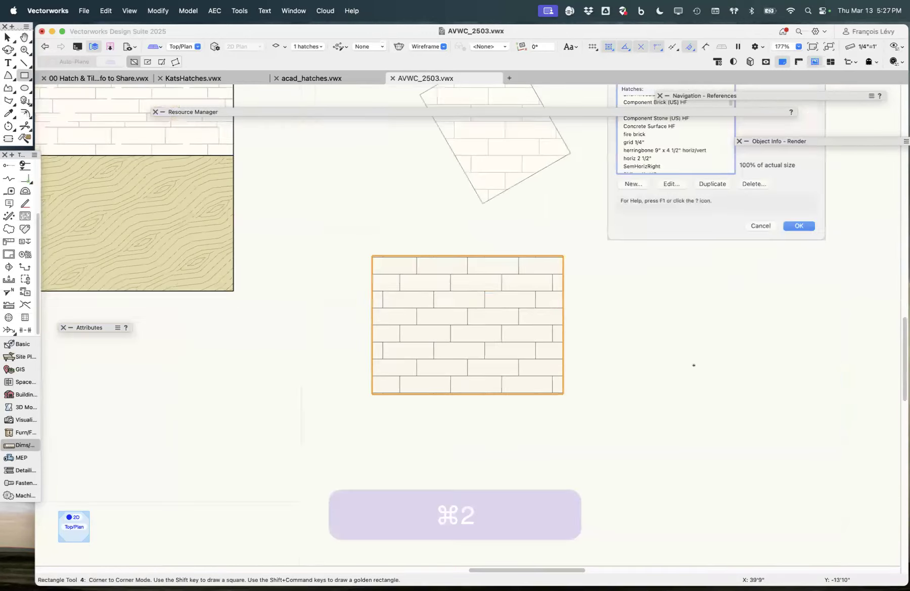
pyautogui.press('x')
pyautogui.click(717, 384)
pyautogui.click(500, 331)
pyautogui.click(626, 428)
pyautogui.click(547, 326)
pyautogui.moveTo(547, 326); pyautogui.dragTo(696, 402)
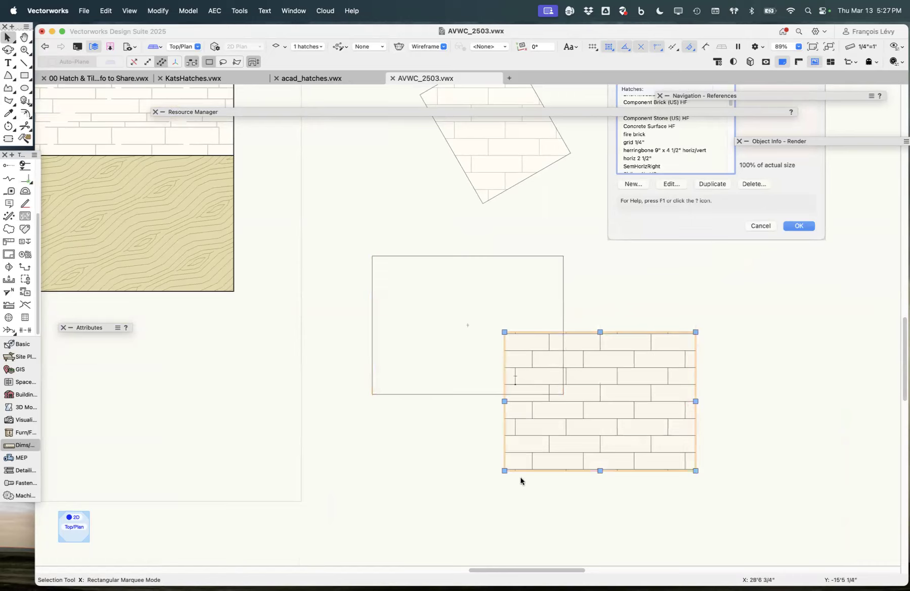
pyautogui.moveTo(782, 141)
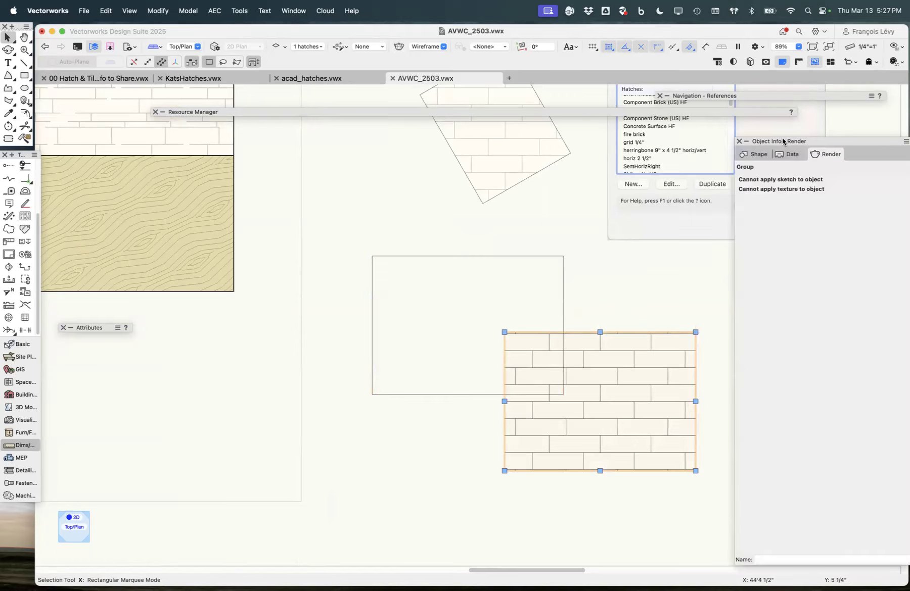
pyautogui.click(752, 154)
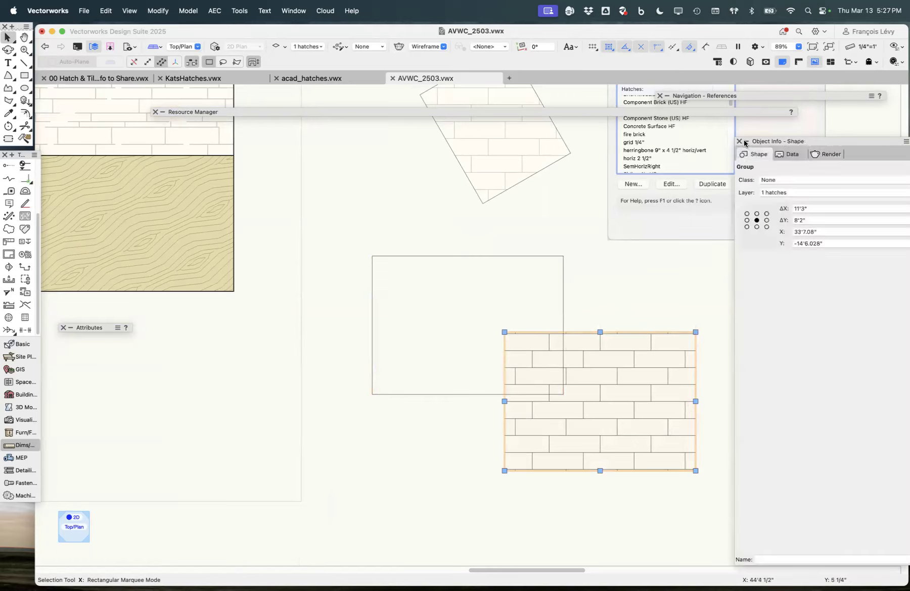
# - Move the rotated tile-hatched rectangle down and to the left
pyautogui.click(534, 154)
pyautogui.moveTo(534, 154); pyautogui.dragTo(470, 183)
# - Enter the separated hatch group to inspect the lines inside, and exit it without changes
pyautogui.click(670, 334)
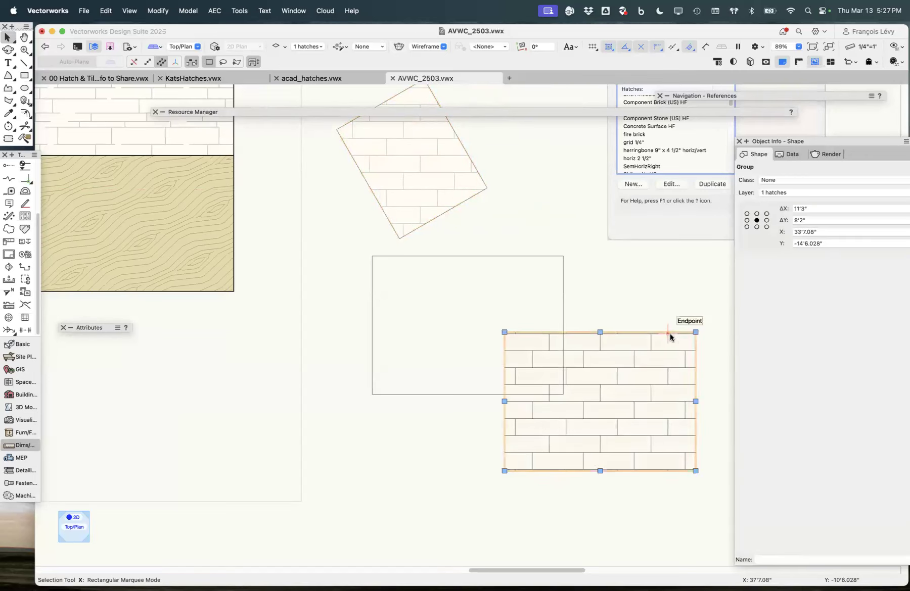
pyautogui.doubleClick(643, 366)
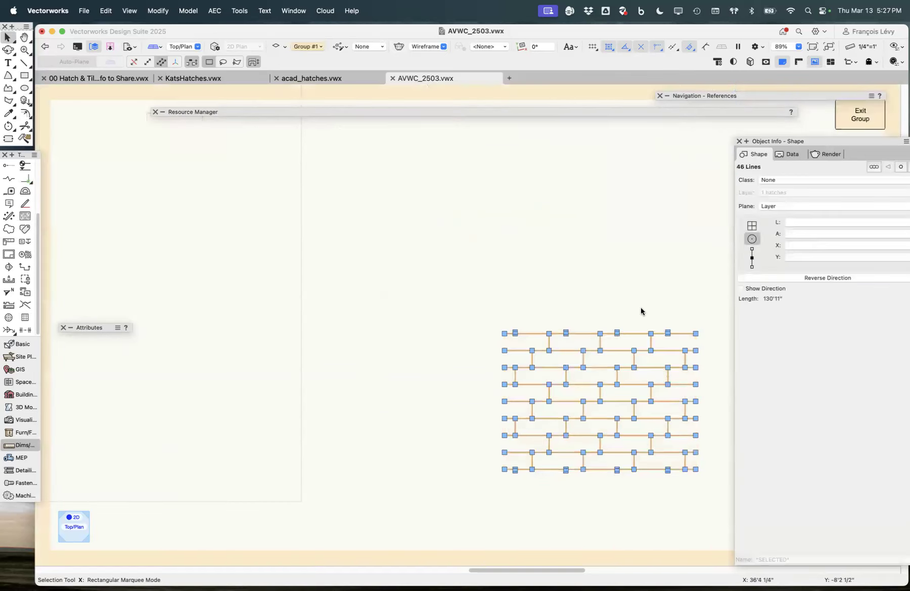
pyautogui.click(857, 121)
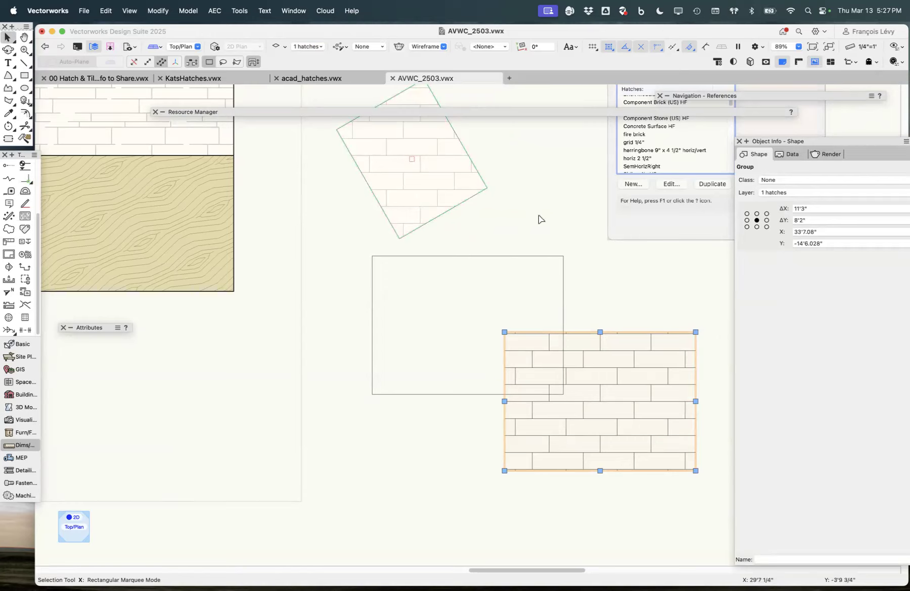
# - Delete the separated hatch group, keeping the empty wide rectangle
pyautogui.click(540, 242)
pyautogui.click(600, 349)
pyautogui.click(382, 320)
pyautogui.click(562, 285)
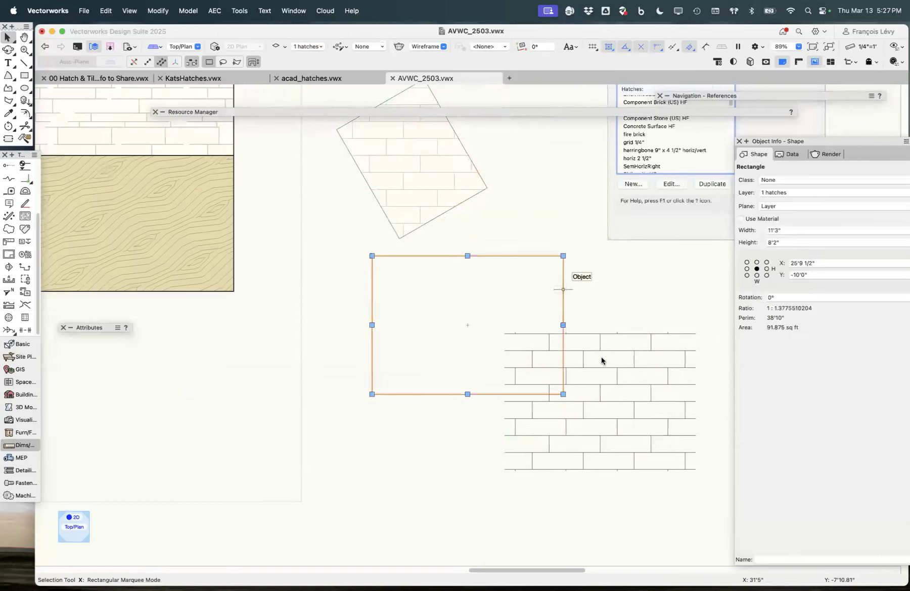
pyautogui.click(608, 364)
pyautogui.press('BackSpace')
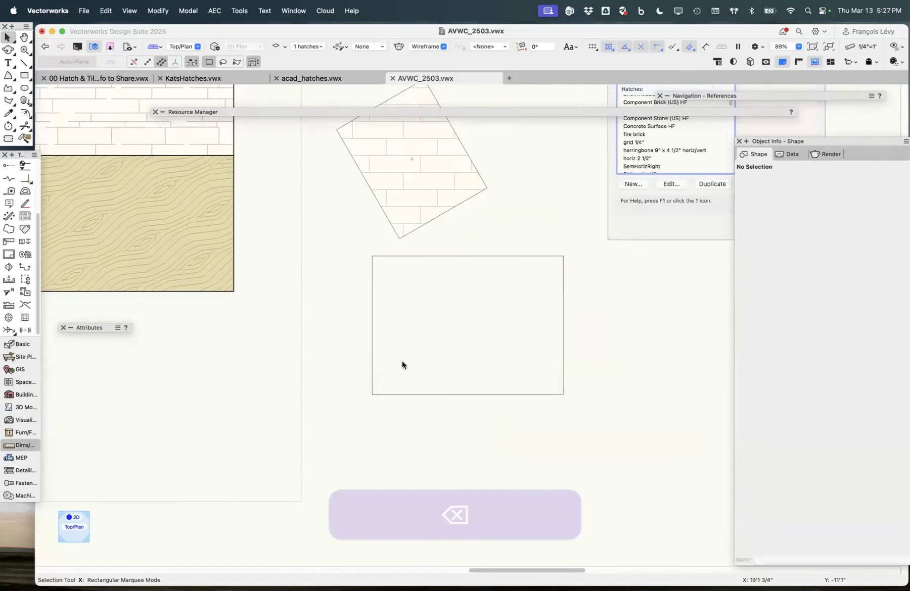
# - Hatch the wide rectangle again with tile 12x36 1/3 running bond, setting the hatch origin at its lower-left corner
pyautogui.click(387, 395)
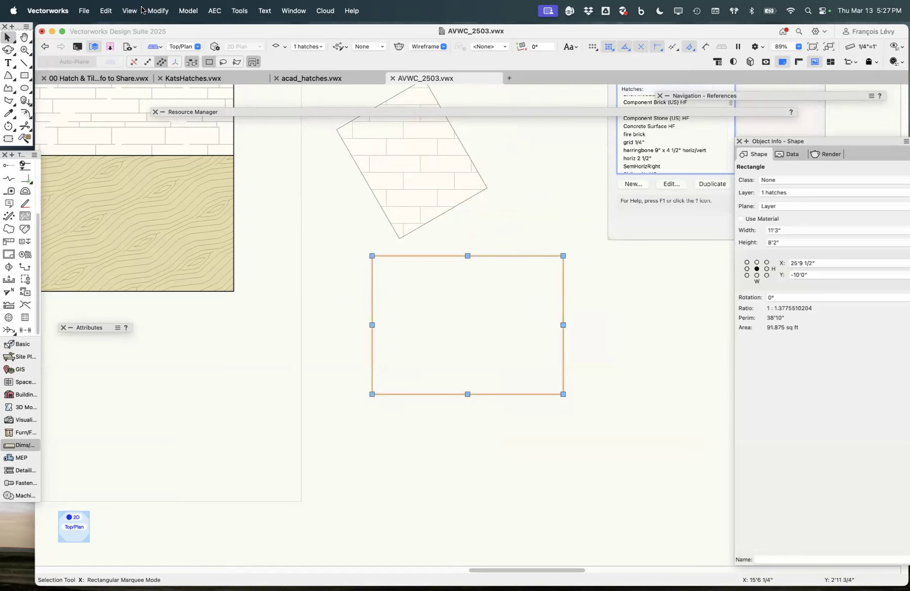
pyautogui.click(152, 11)
pyautogui.click(156, 123)
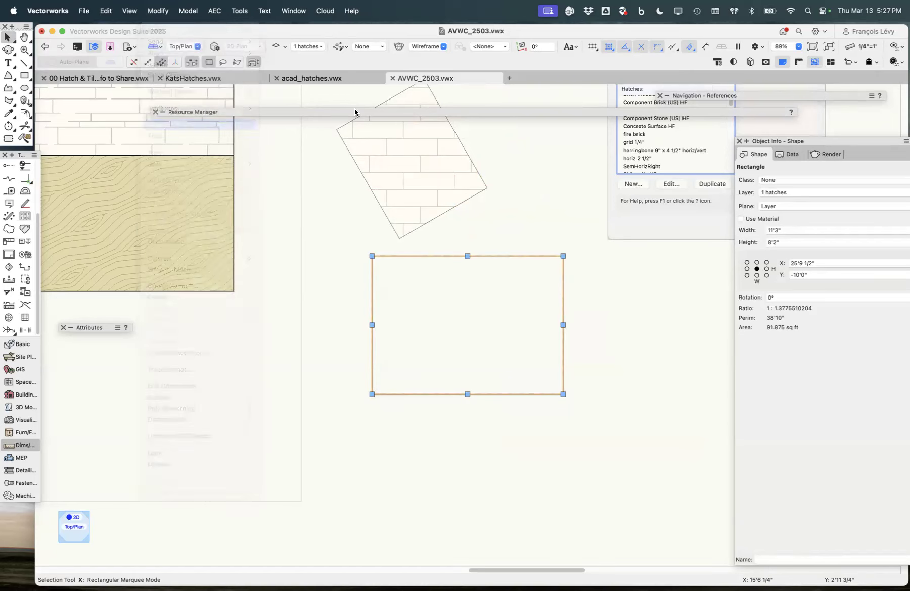
pyautogui.click(566, 361)
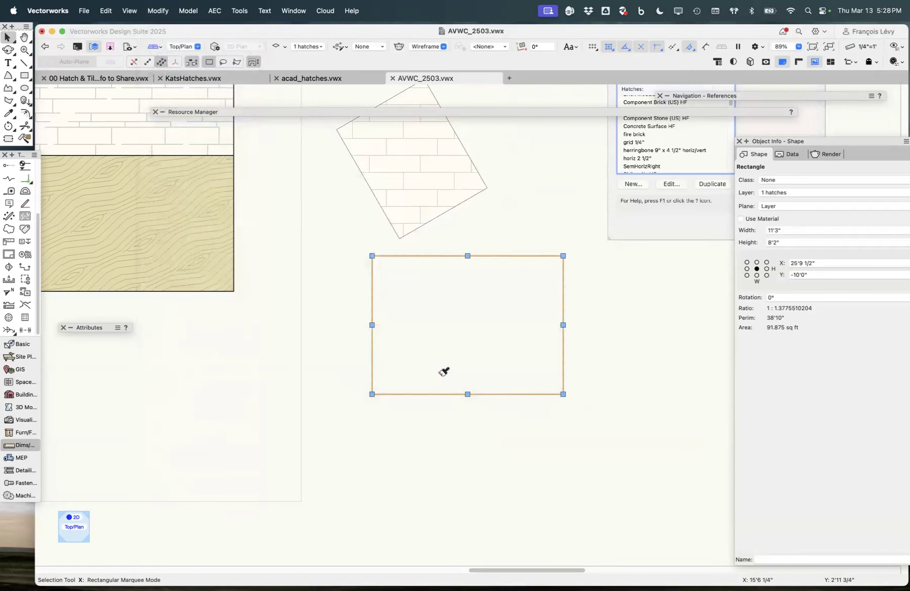
pyautogui.doubleClick(372, 394)
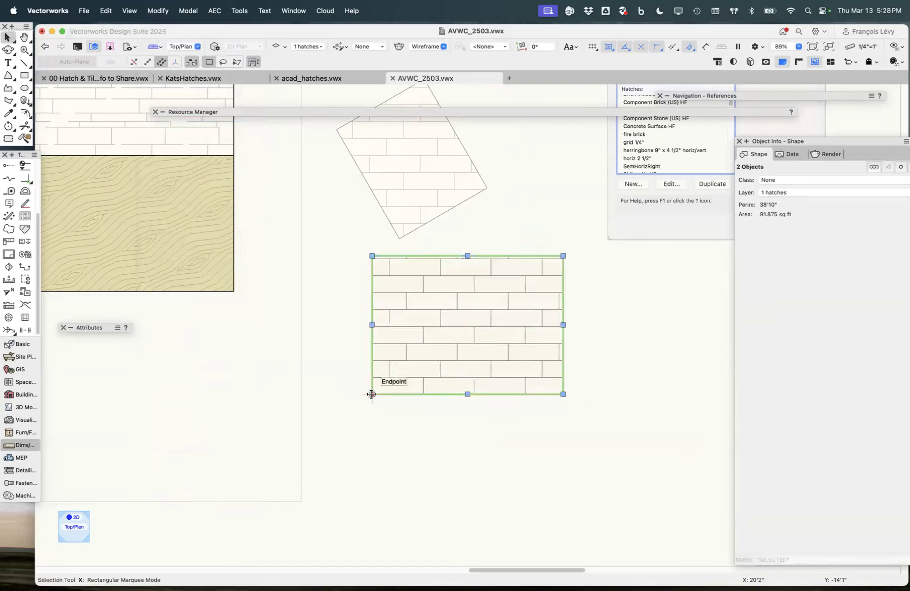
pyautogui.click(540, 458)
# - Try moving the hatch group and the wide rectangle away from each other in turn, undoing each move
pyautogui.moveTo(539, 394); pyautogui.dragTo(692, 448)
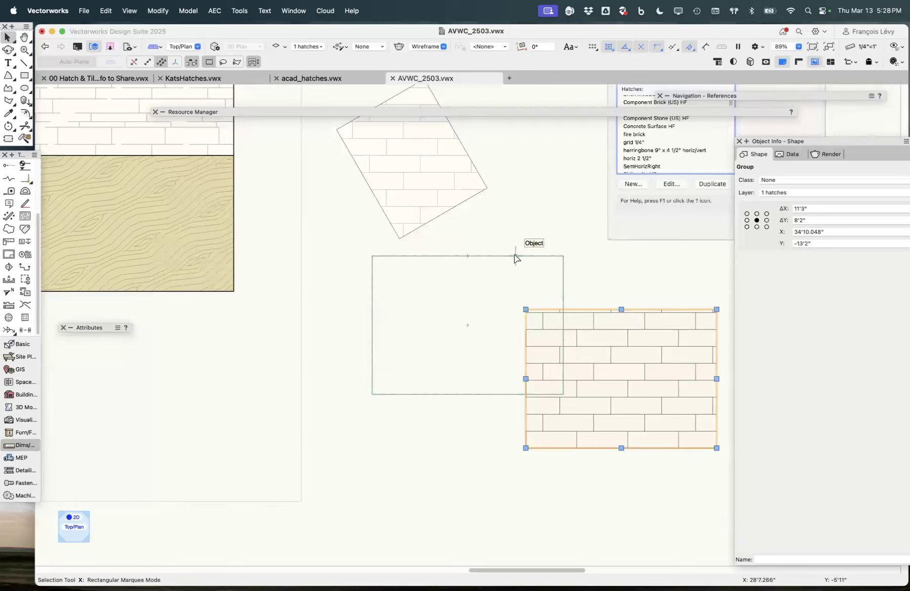
pyautogui.press('super+z')
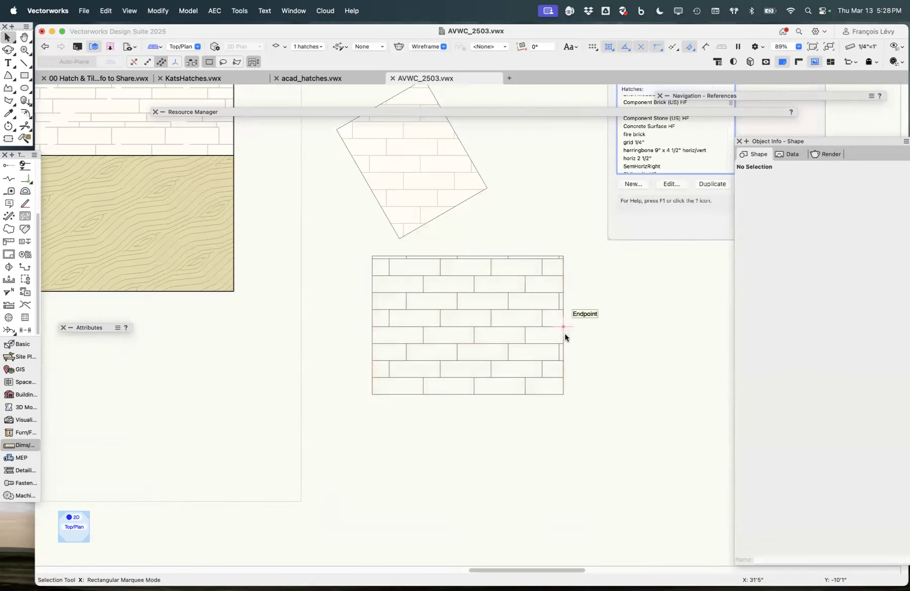
pyautogui.moveTo(564, 327); pyautogui.dragTo(629, 380)
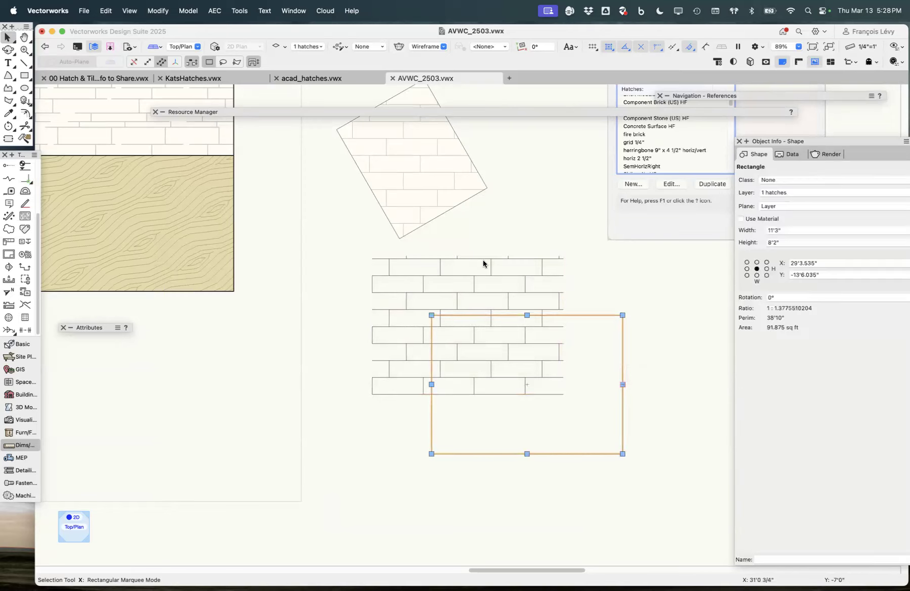
pyautogui.press('super+z')
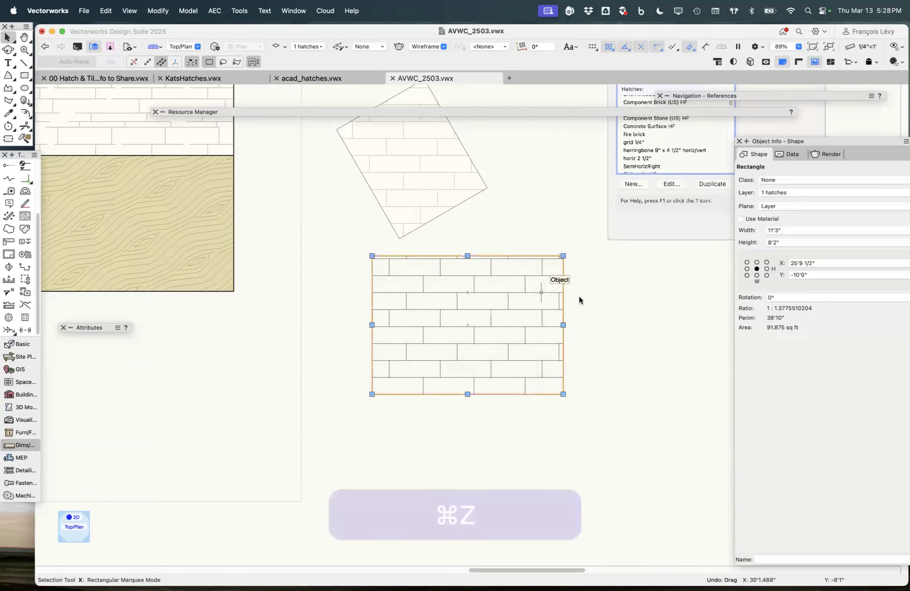
pyautogui.click(614, 314)
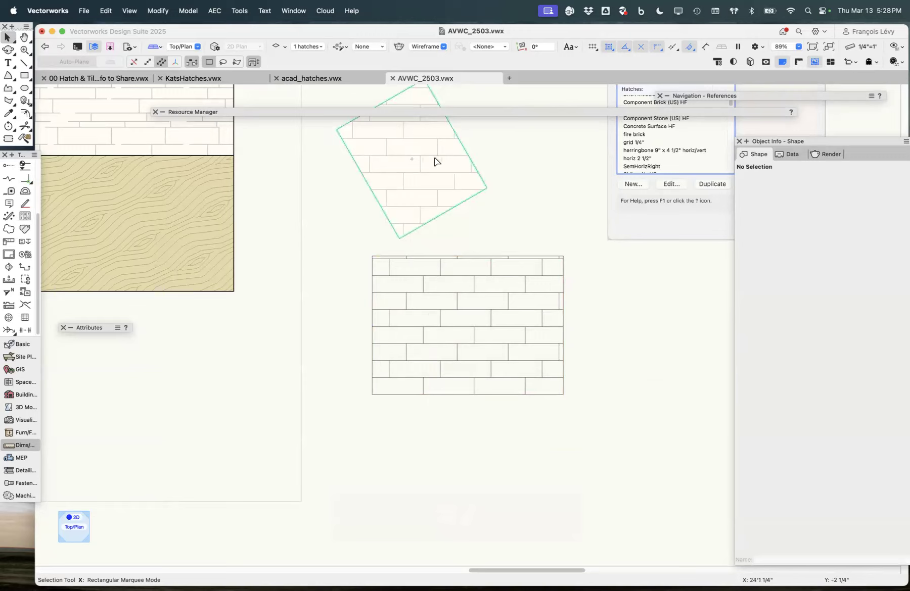
# - Move the rotated tile-hatched rectangle slightly down and to the left, and select it for comparison with the hatch group
pyautogui.click(392, 154)
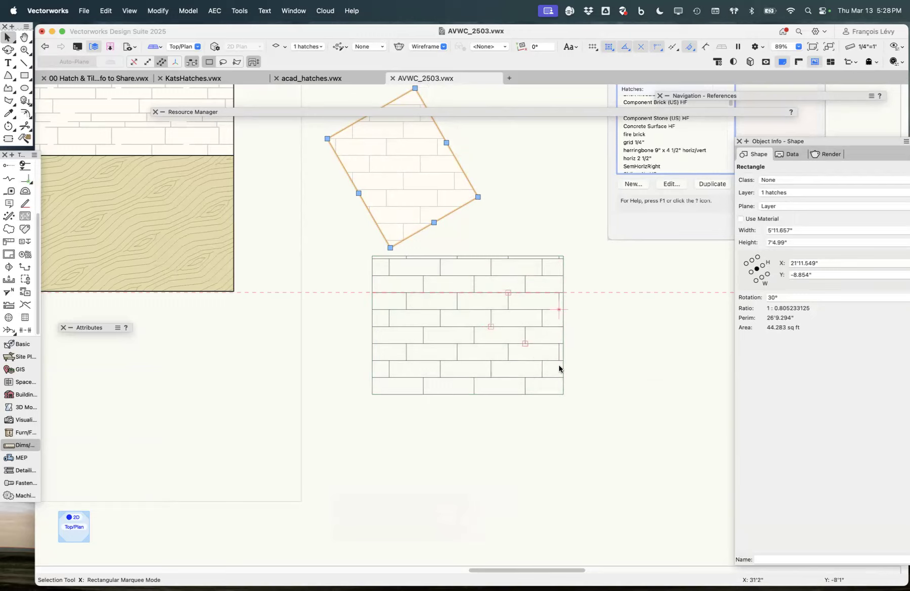
pyautogui.click(608, 378)
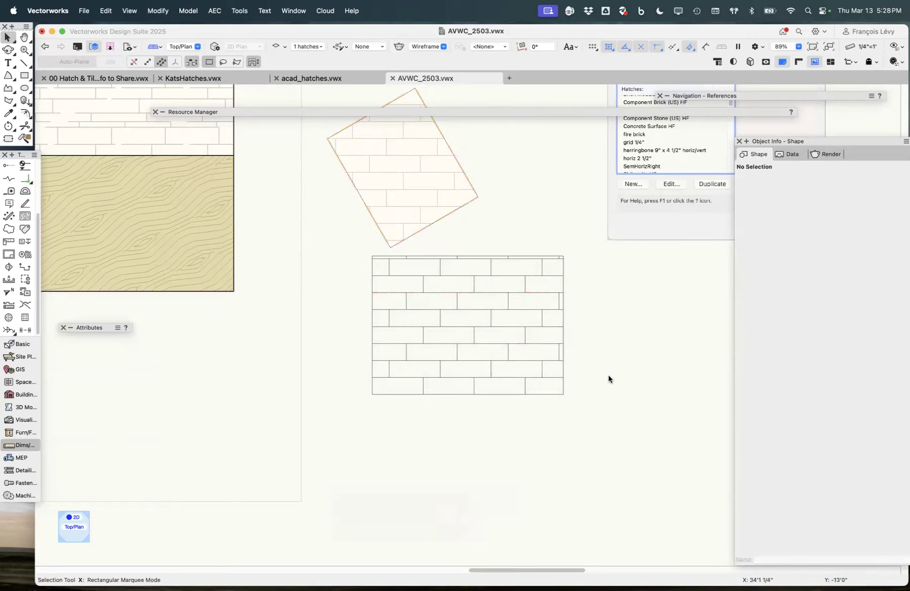
pyautogui.click(443, 197)
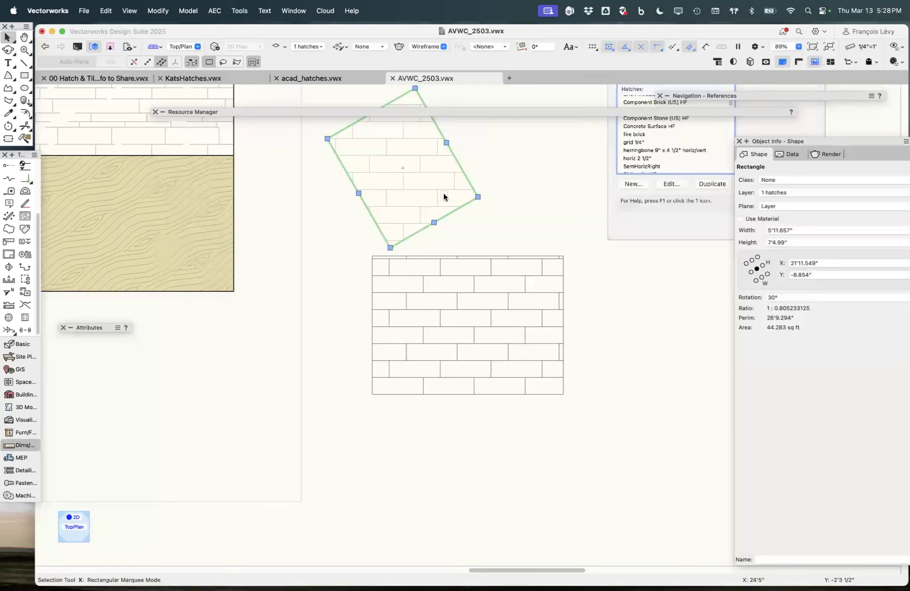
# - Select the hatch line group for comparison, and switch to the saved view 05 tiles
pyautogui.click(491, 278)
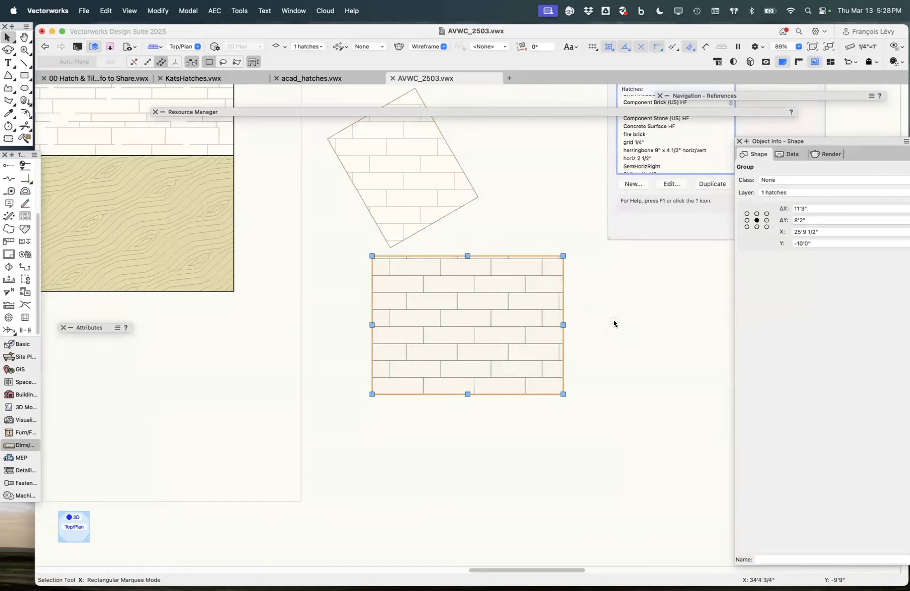
pyautogui.moveTo(509, 109)
pyautogui.hscroll(-3, 516, 241)
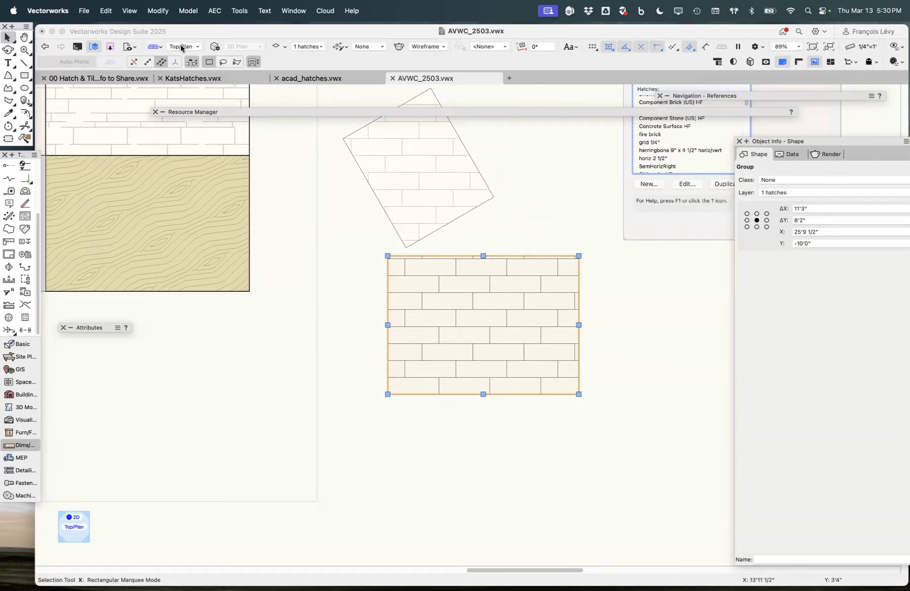
pyautogui.click(129, 48)
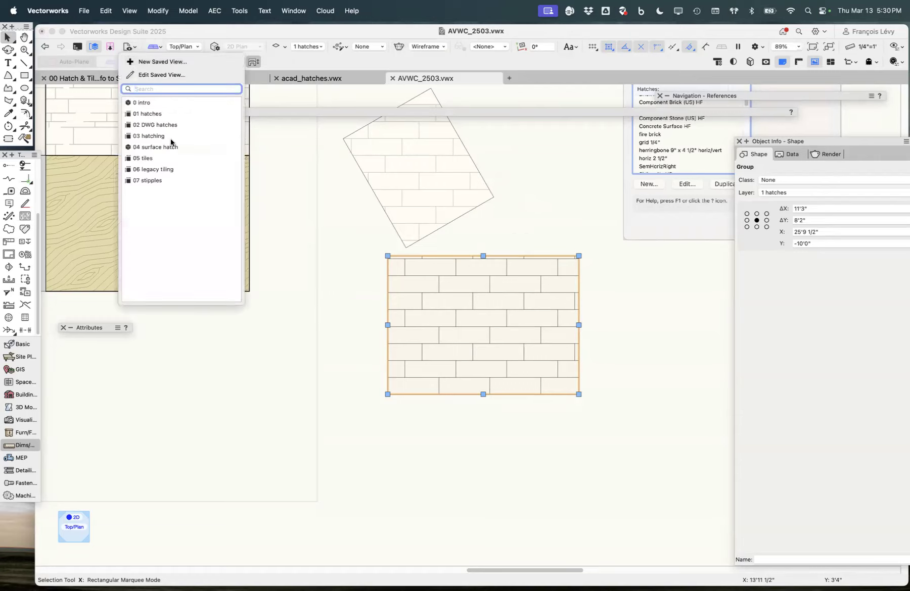
pyautogui.click(166, 158)
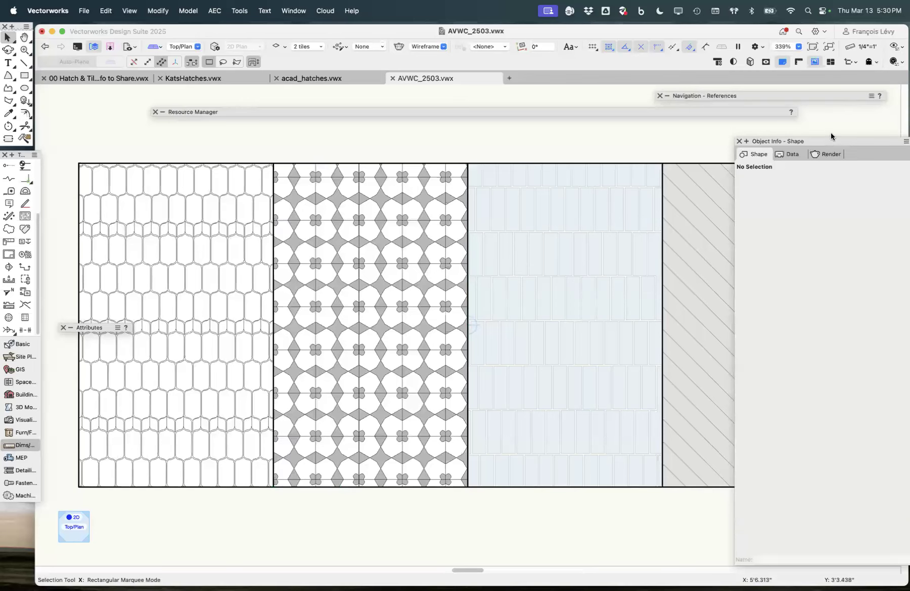
# - Select the tile-filled rectangles in turn and check which fill type the 3x6 Gothic Picket rectangle uses
pyautogui.click(581, 214)
pyautogui.click(452, 214)
pyautogui.click(710, 229)
pyautogui.click(440, 256)
pyautogui.click(221, 272)
pyautogui.moveTo(106, 328)
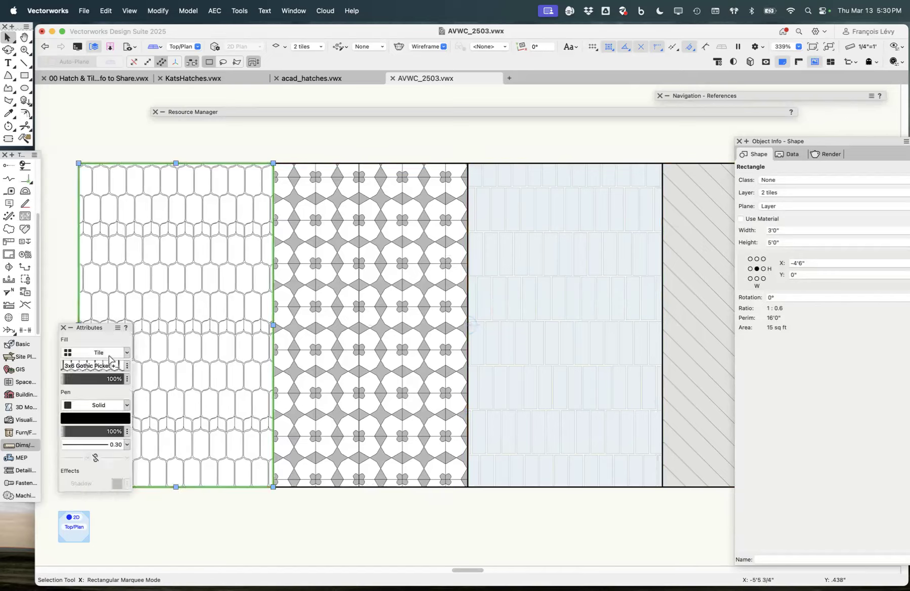
pyautogui.click(104, 359)
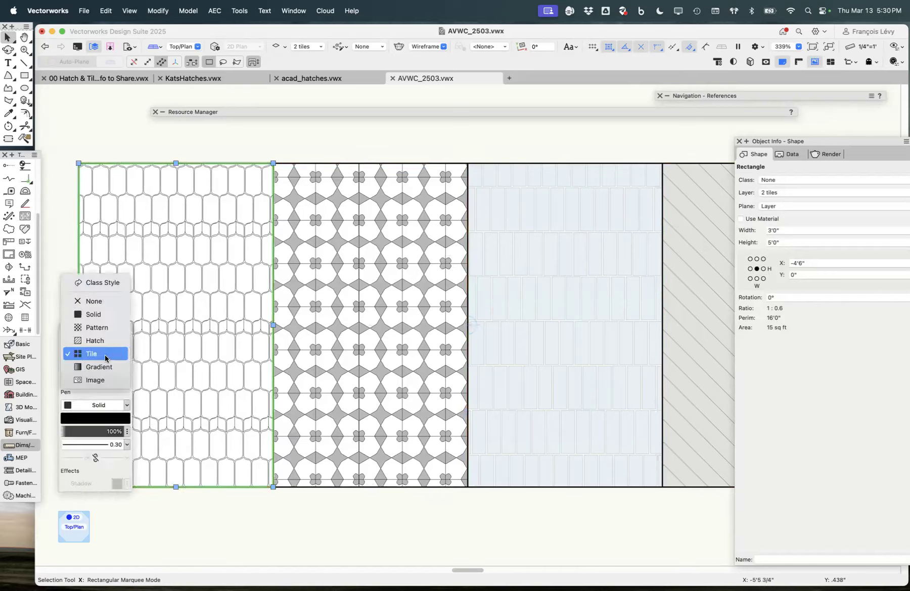
pyautogui.click(220, 132)
# - Show the document's tile resources and preview the Wall Insulation Batt, Moderno 8x8 and 3x24 -gray tiles
pyautogui.moveTo(305, 112)
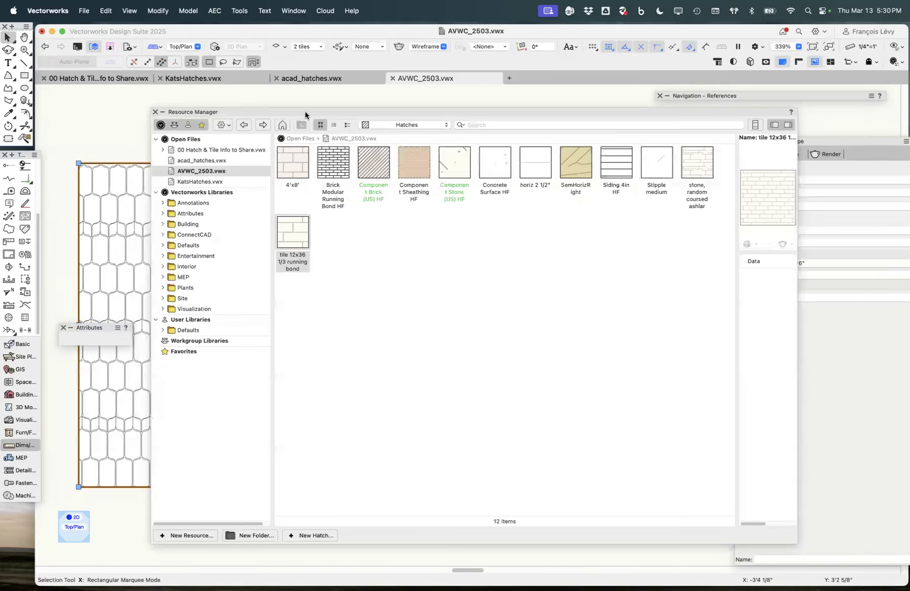
pyautogui.click(386, 125)
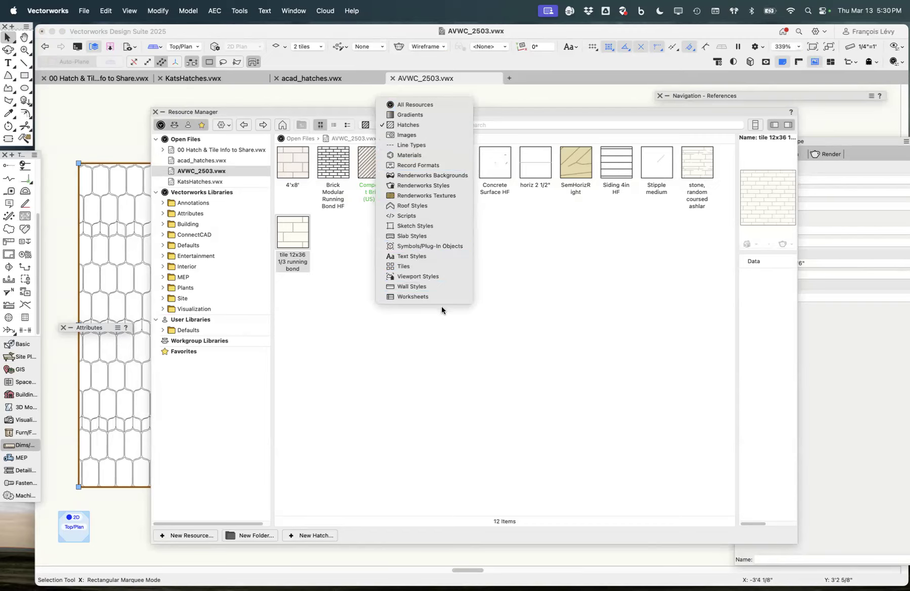
pyautogui.click(439, 267)
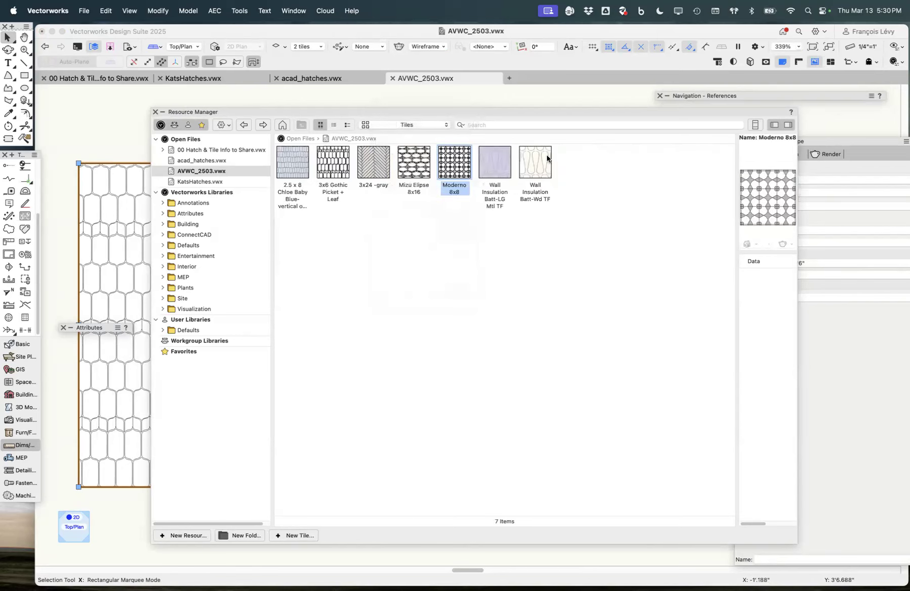
pyautogui.click(537, 161)
pyautogui.click(497, 161)
pyautogui.click(464, 162)
pyautogui.doubleClick(292, 112)
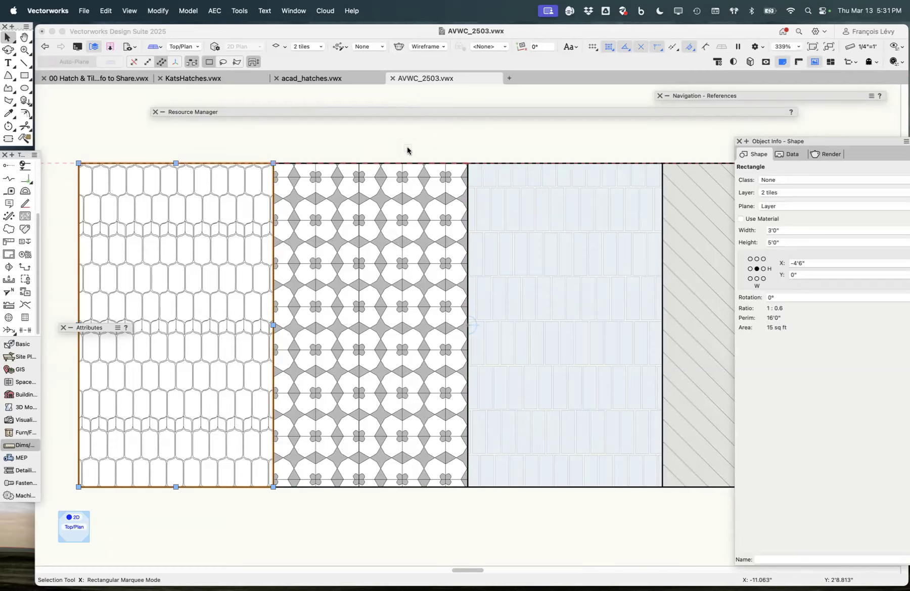
pyautogui.click(409, 113)
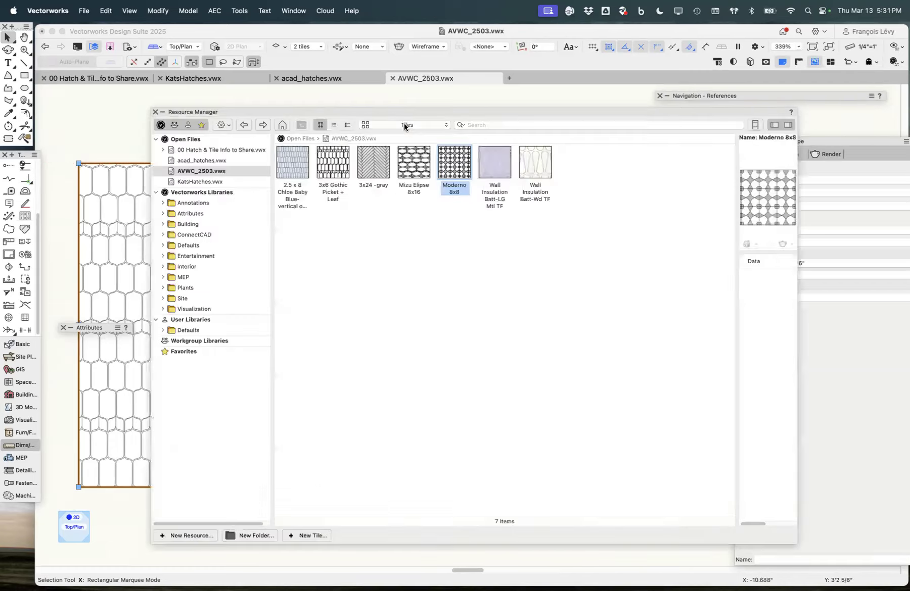
pyautogui.click(376, 178)
pyautogui.click(589, 305)
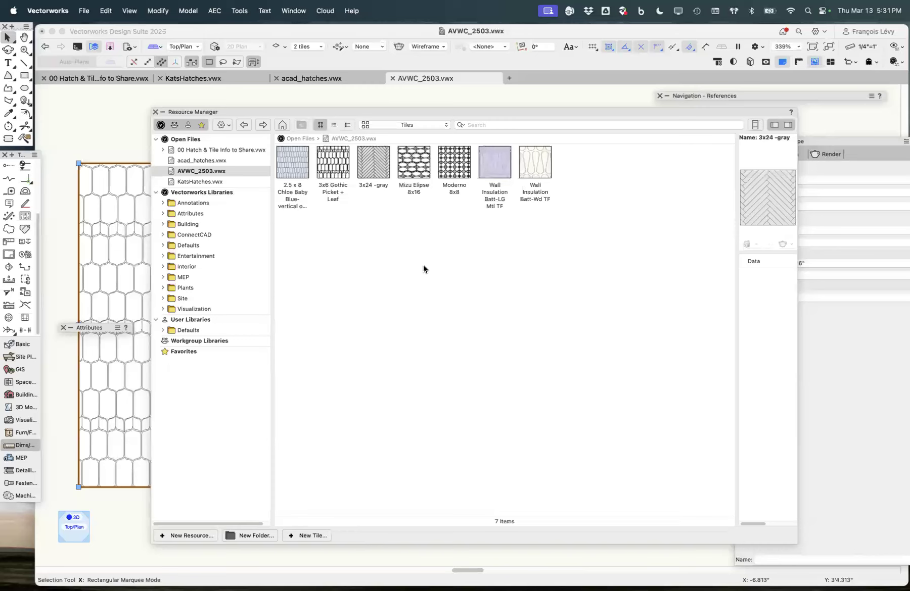
# - Create a new tile resource named "tile 12x36 1/3 bond" with World units and a gray background fill
pyautogui.moveTo(423, 268); pyautogui.dragTo(438, 308, button='right')
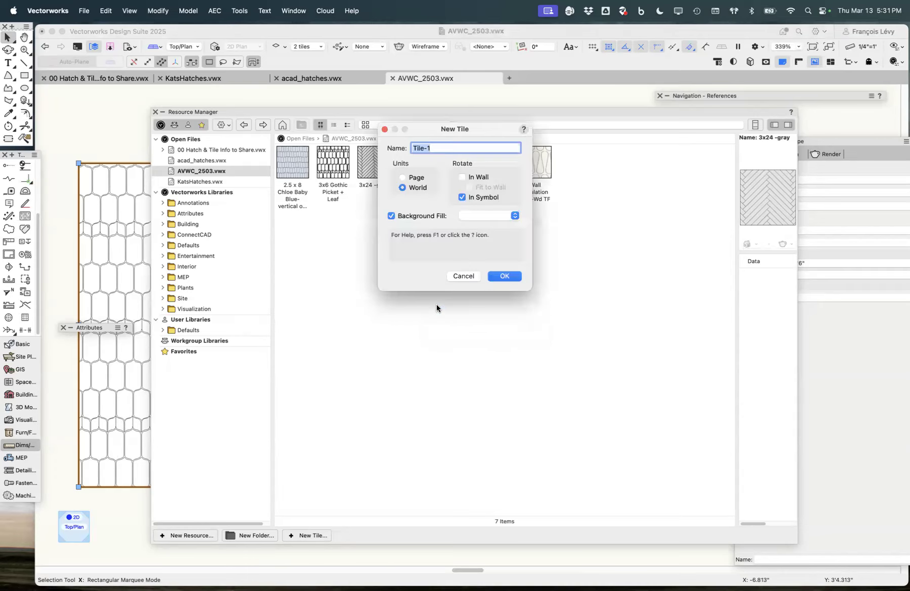
pyautogui.write('til')
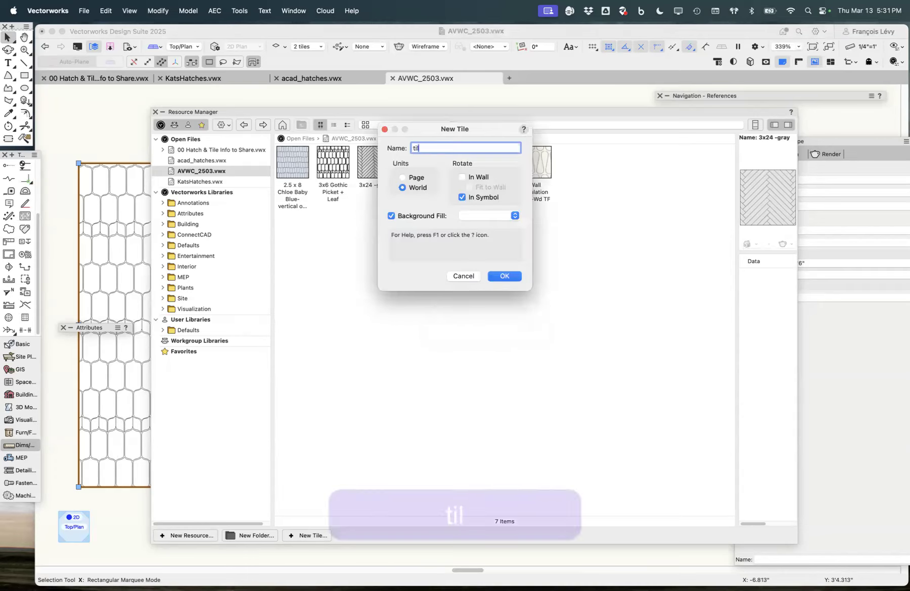
pyautogui.write('e 12x')
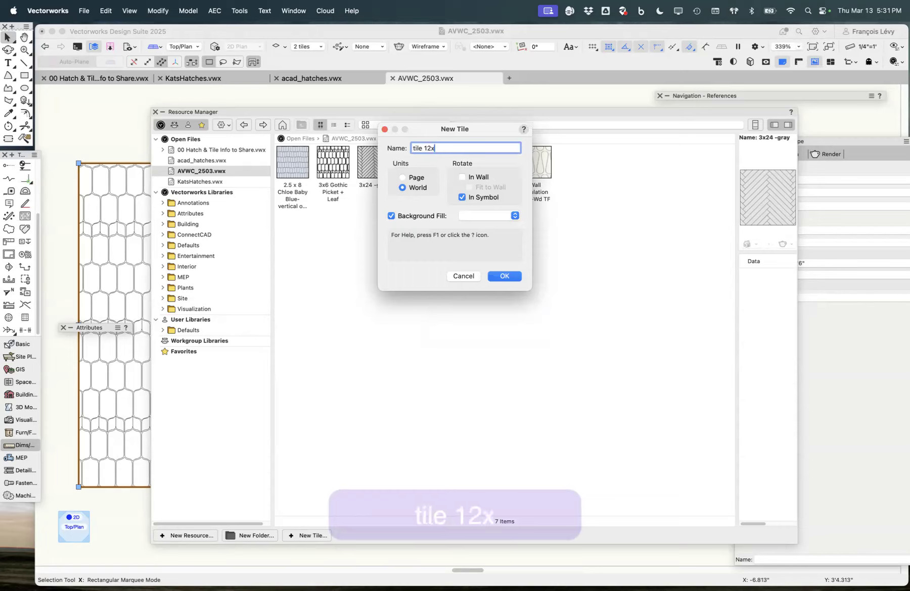
pyautogui.write('36 1/')
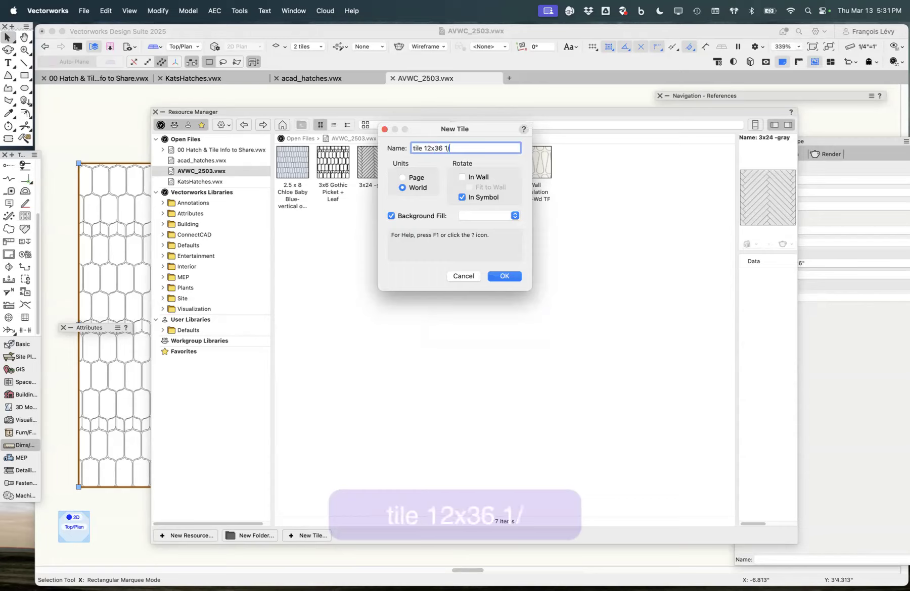
pyautogui.write('3 bond')
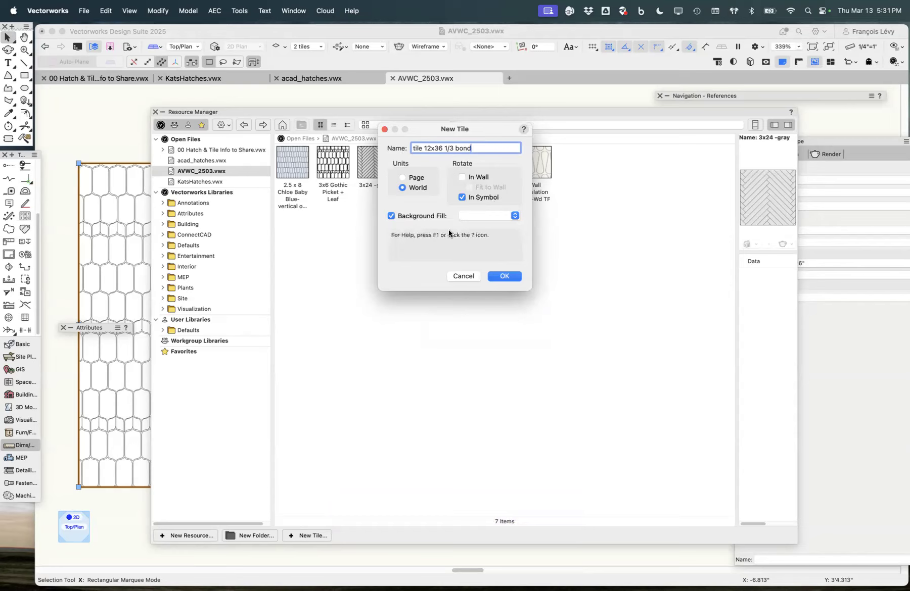
pyautogui.click(468, 216)
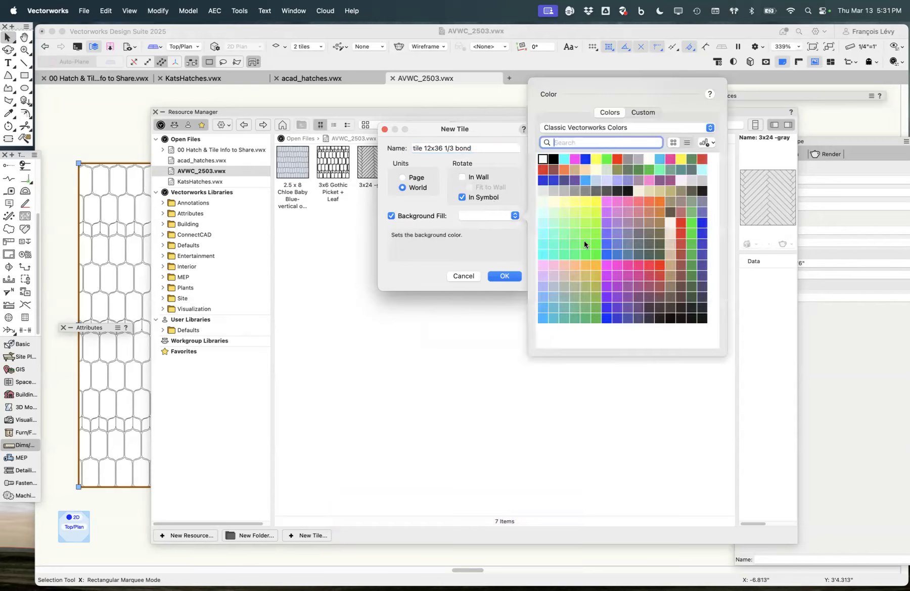
pyautogui.click(572, 191)
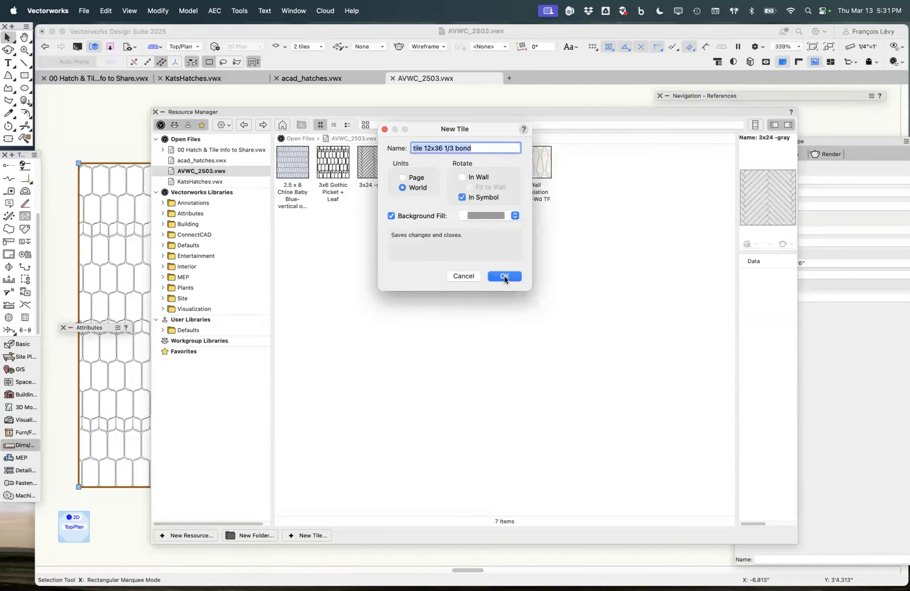
pyautogui.click(504, 276)
# - Open the geometry of tile 12x36 1/3 bond for editing and clear the resource list from the drawing area
pyautogui.rightClick(496, 166)
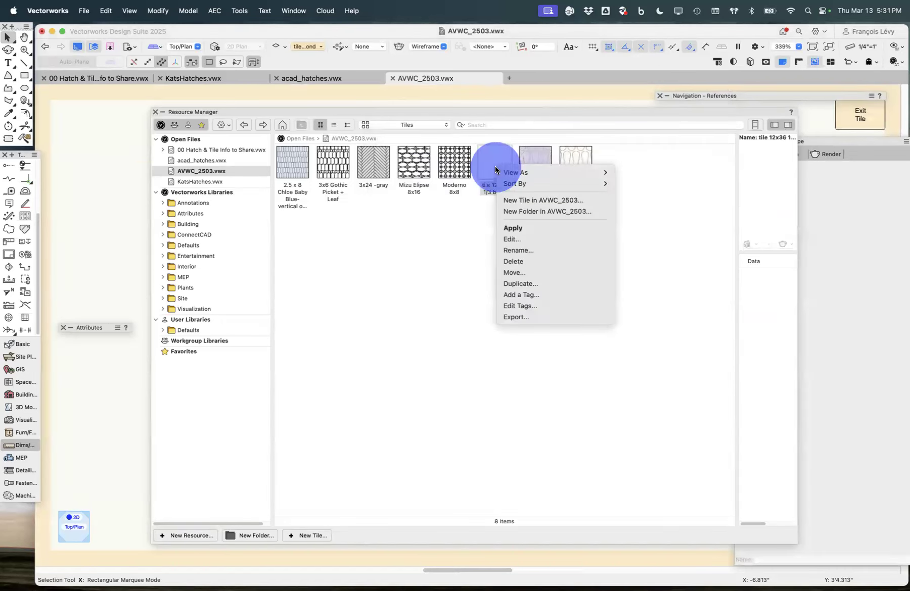
pyautogui.click(510, 239)
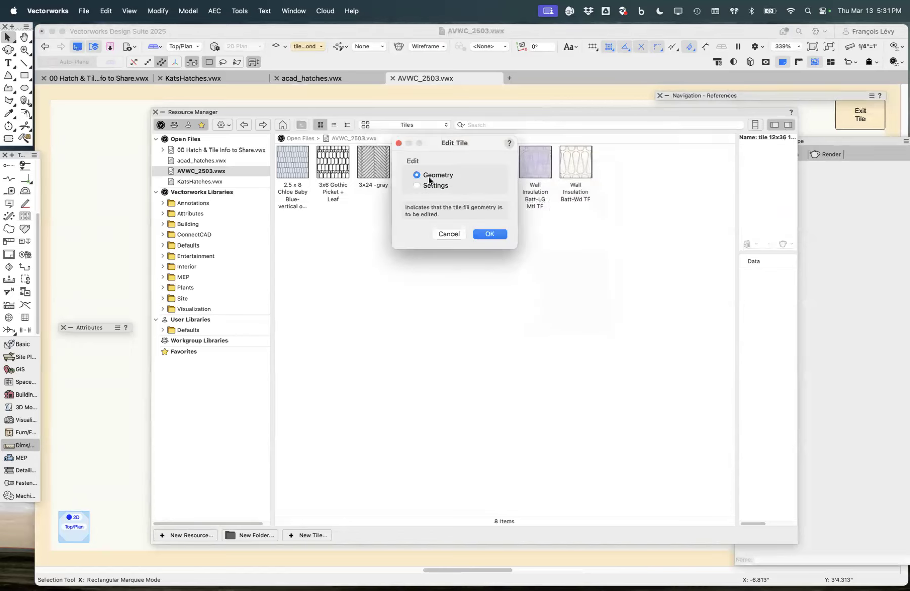
pyautogui.click(491, 234)
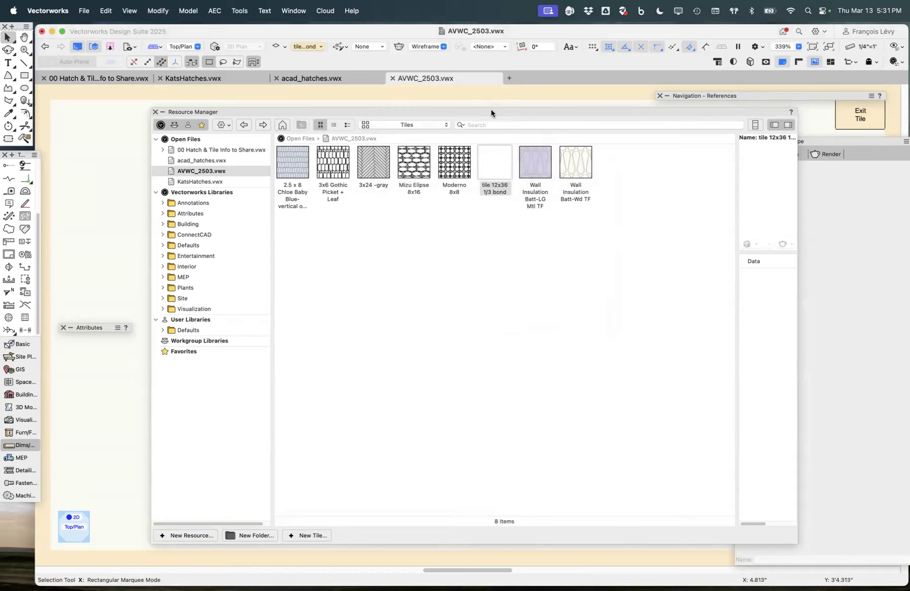
pyautogui.press('super+r')
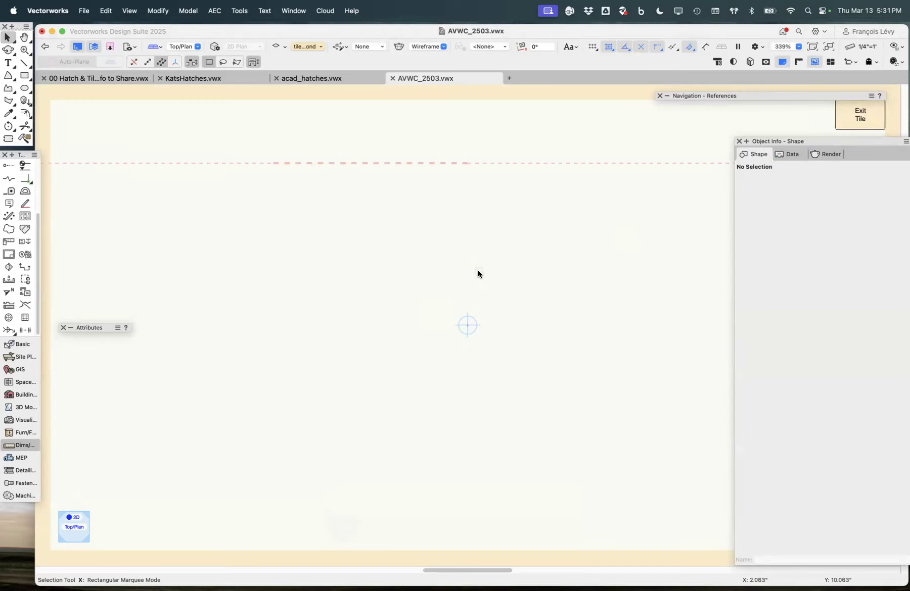
# - Try a rectangle 12" wide and 36" high centred on the tile origin and rotated 90°, and delete it
pyautogui.press('4')
pyautogui.press('4')
pyautogui.write('3')
pyautogui.press('BackSpace')
pyautogui.write('12')
pyautogui.press('Tab')
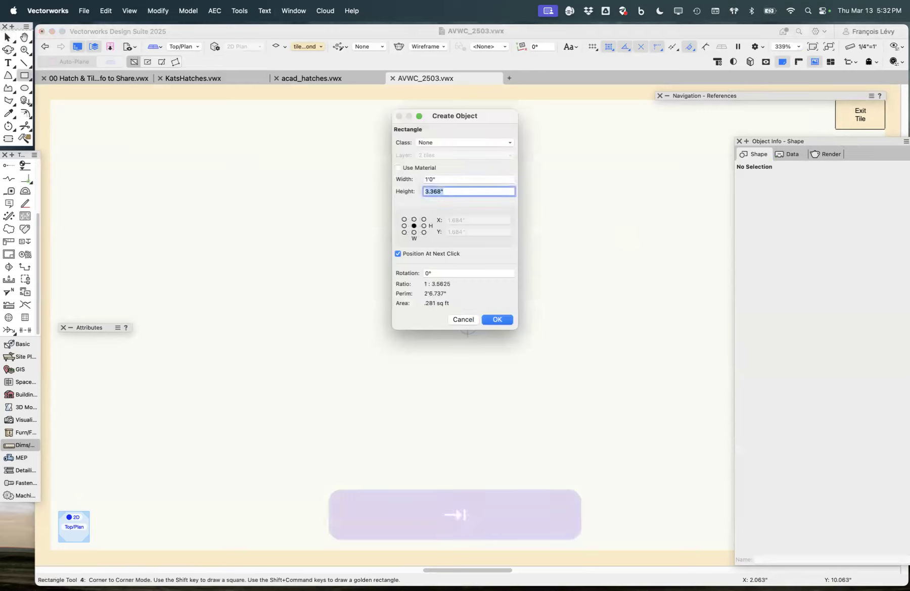
pyautogui.write('36')
pyautogui.press('Tab')
pyautogui.click(492, 319)
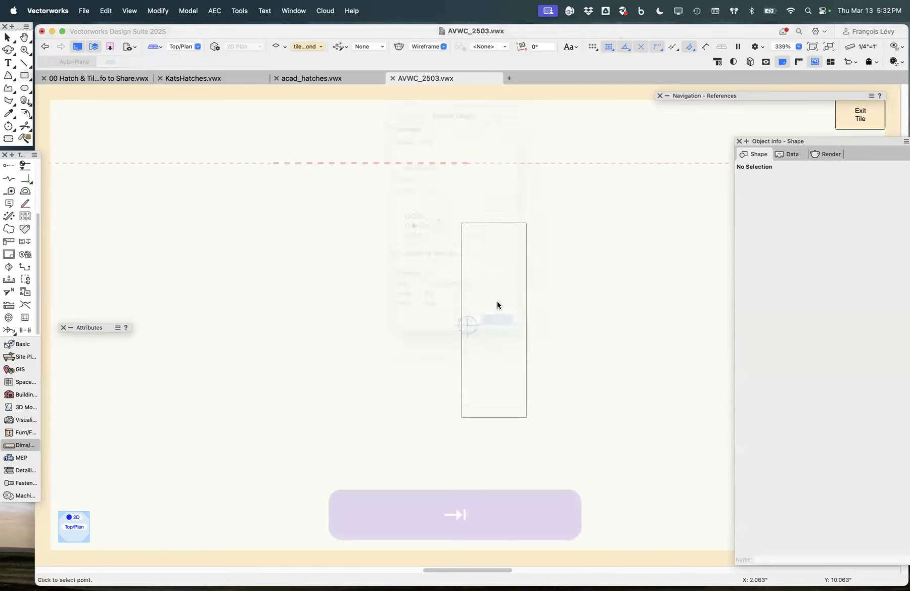
pyautogui.click(465, 326)
pyautogui.press('super+l')
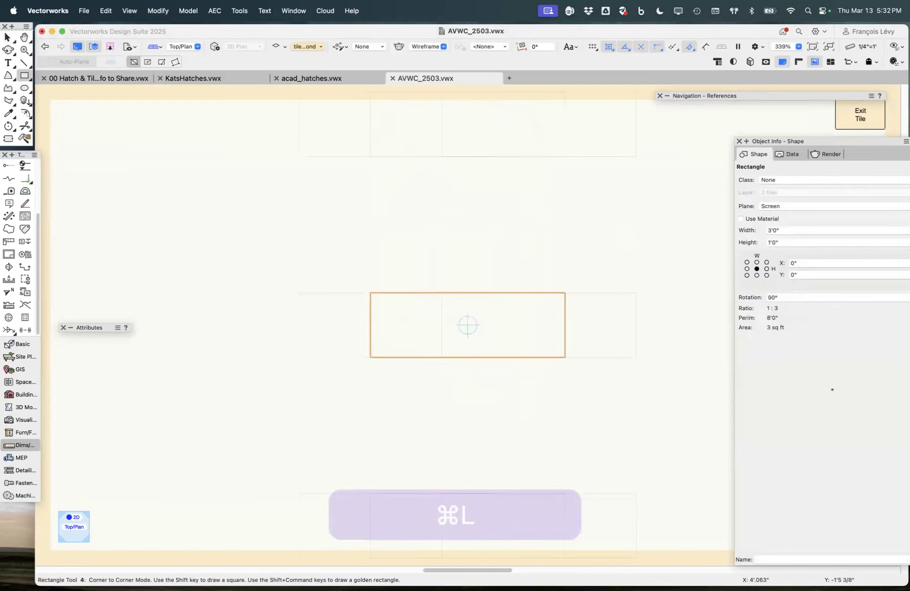
pyautogui.press('x')
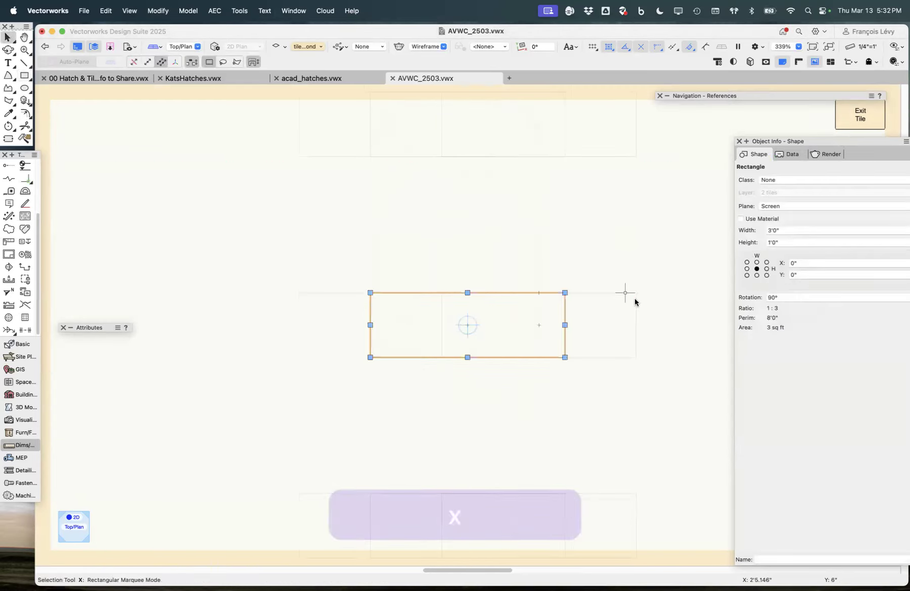
pyautogui.press('BackSpace')
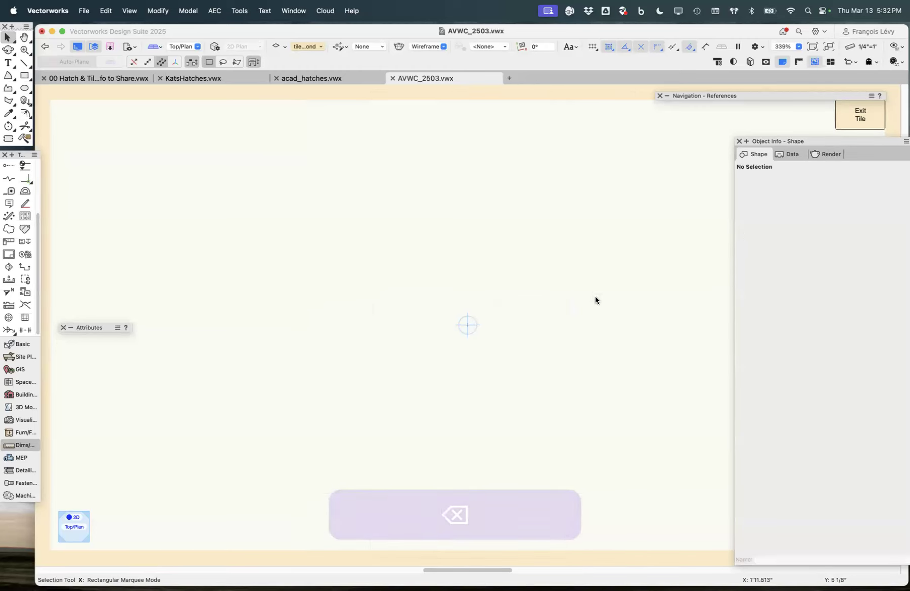
# - Draw a rectangle 36" wide and 12" high, centred on the tile origin
pyautogui.press('4')
pyautogui.press('4')
pyautogui.write('26')
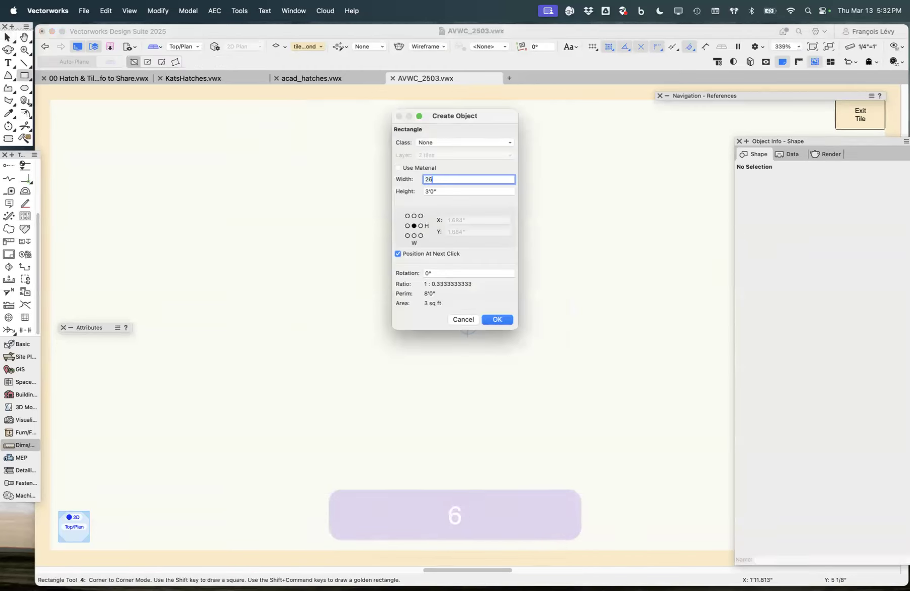
pyautogui.press('Tab')
pyautogui.write('12')
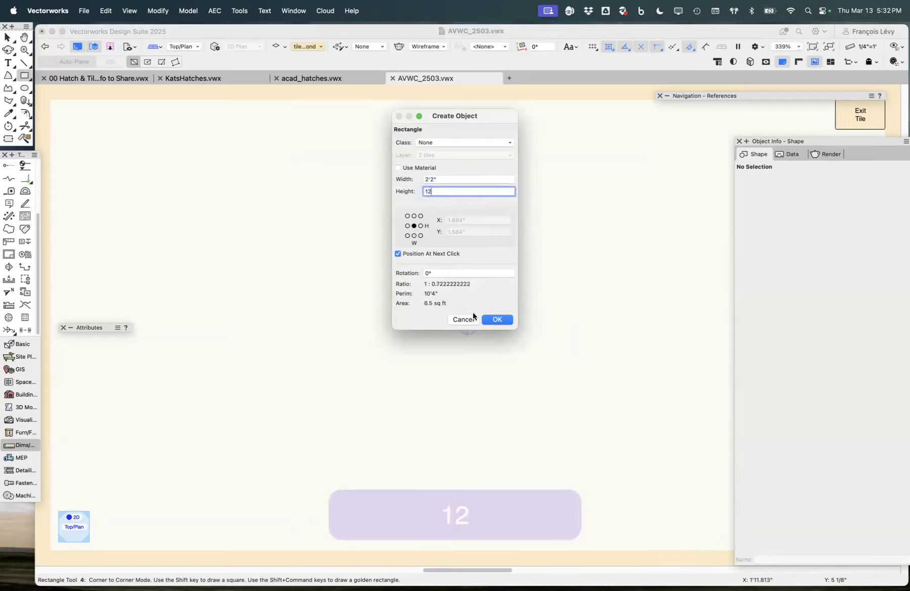
pyautogui.click(436, 182)
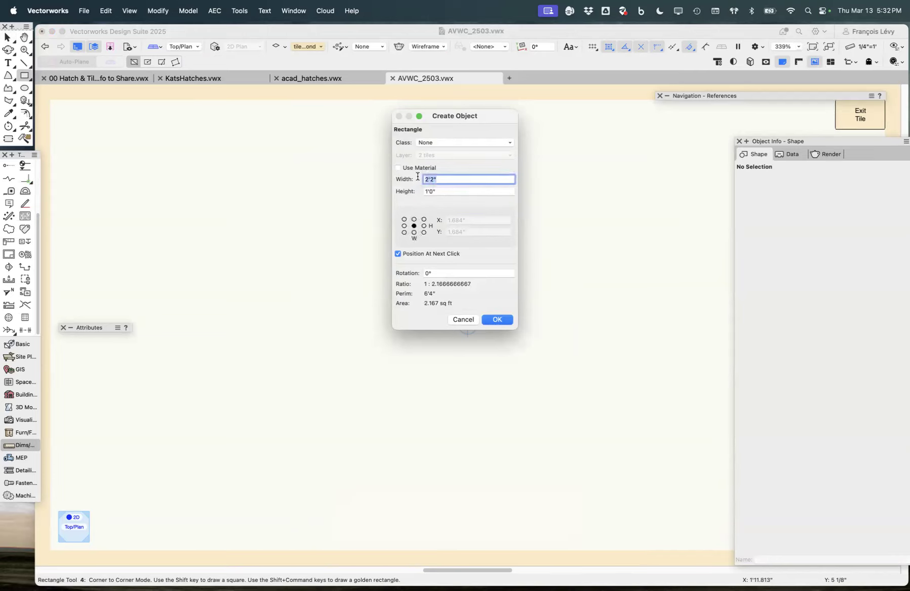
pyautogui.write('36')
pyautogui.click(496, 319)
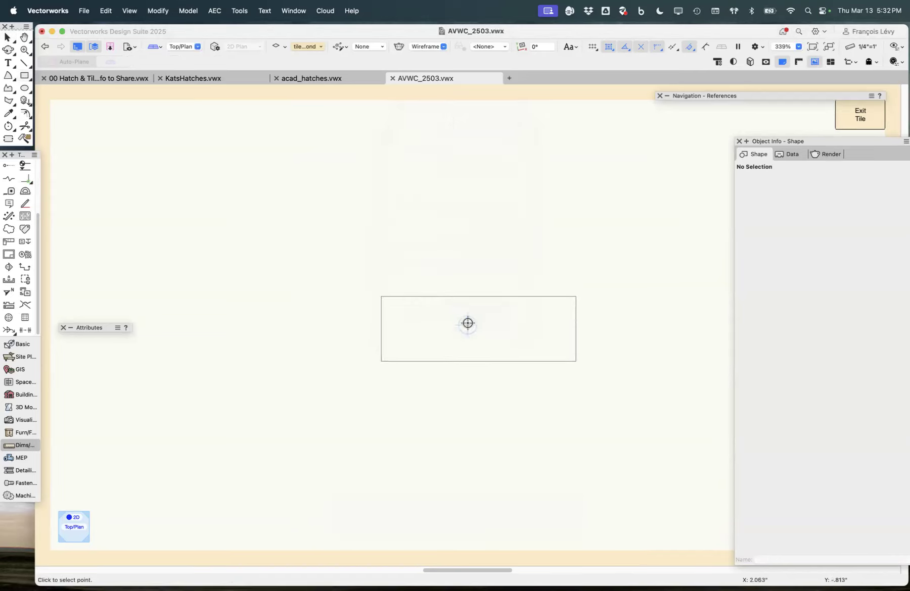
pyautogui.click(468, 323)
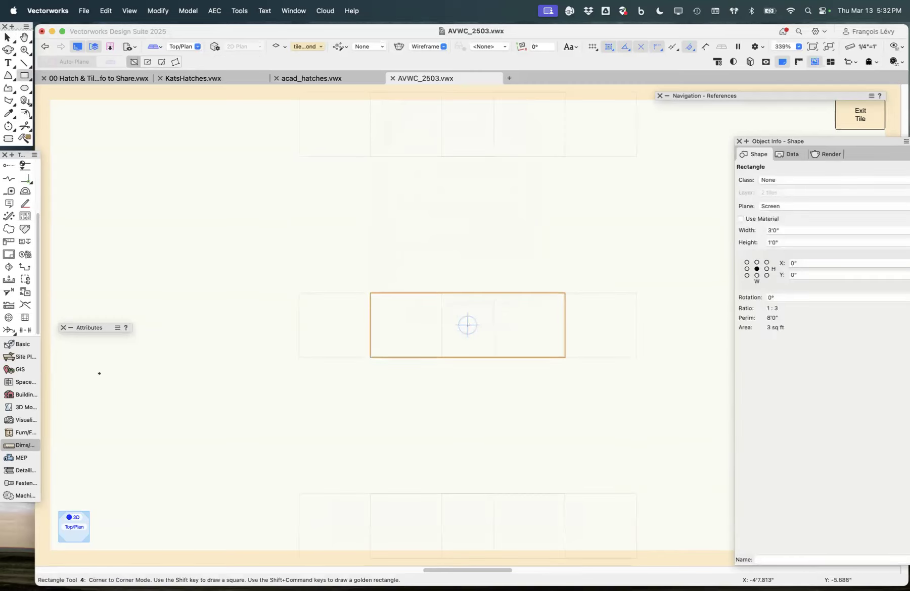
# - Give the 3'0" by 1'0" rectangle a solid light blue fill and deselect it
pyautogui.moveTo(110, 329)
pyautogui.click(103, 353)
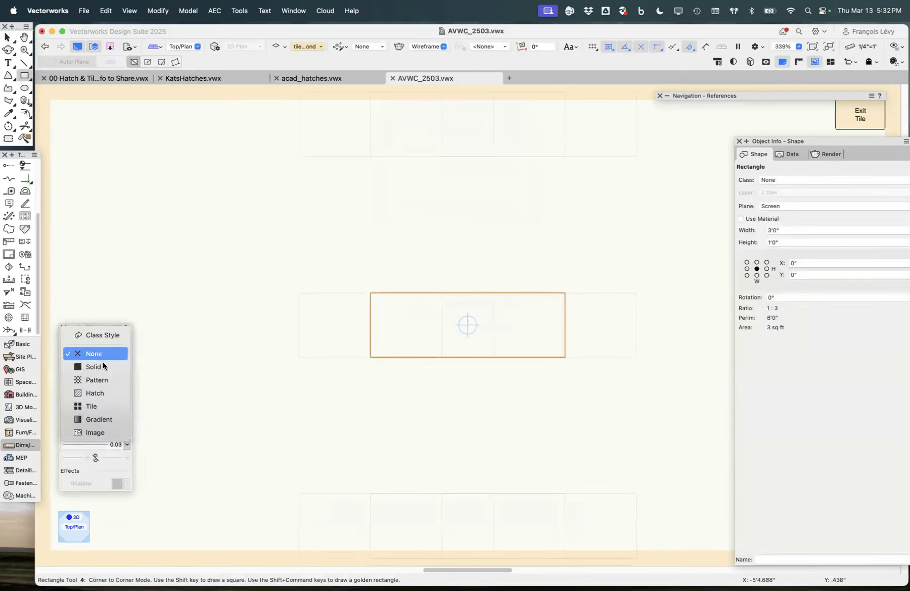
pyautogui.click(96, 367)
pyautogui.click(92, 366)
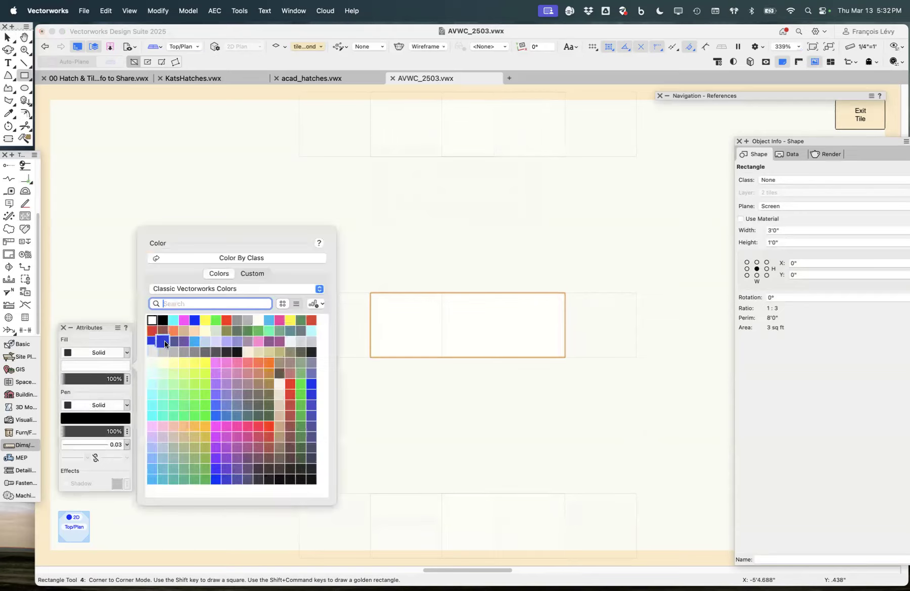
pyautogui.click(206, 347)
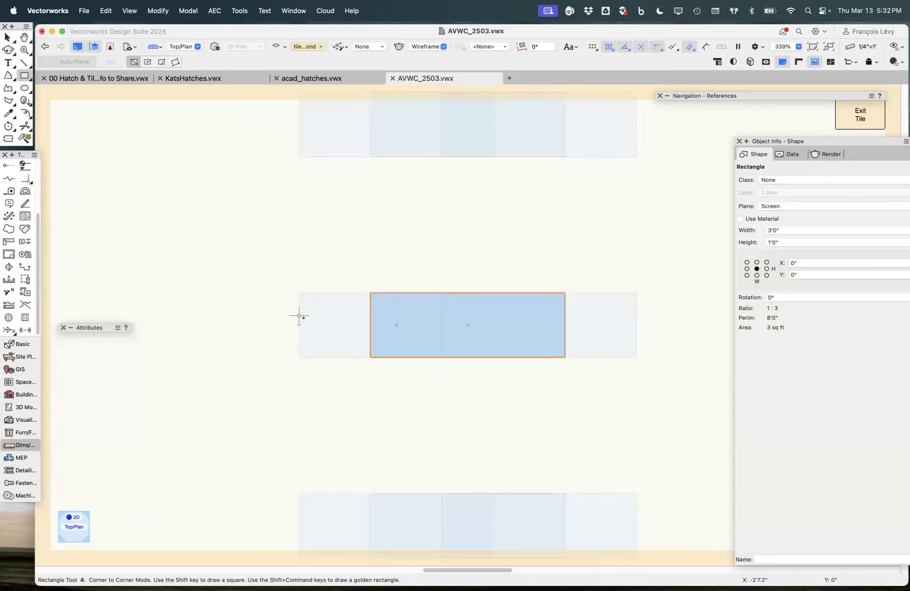
pyautogui.press('x')
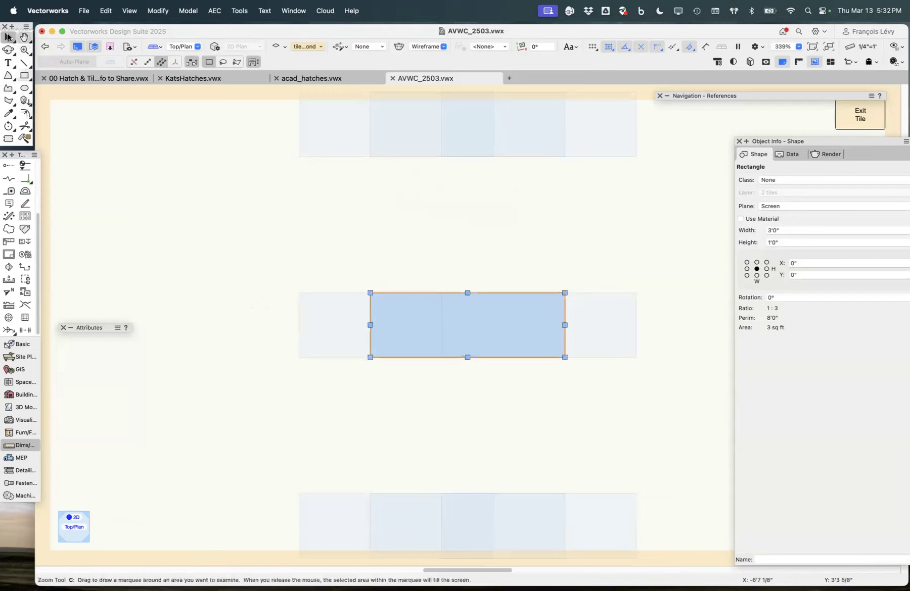
pyautogui.click(370, 241)
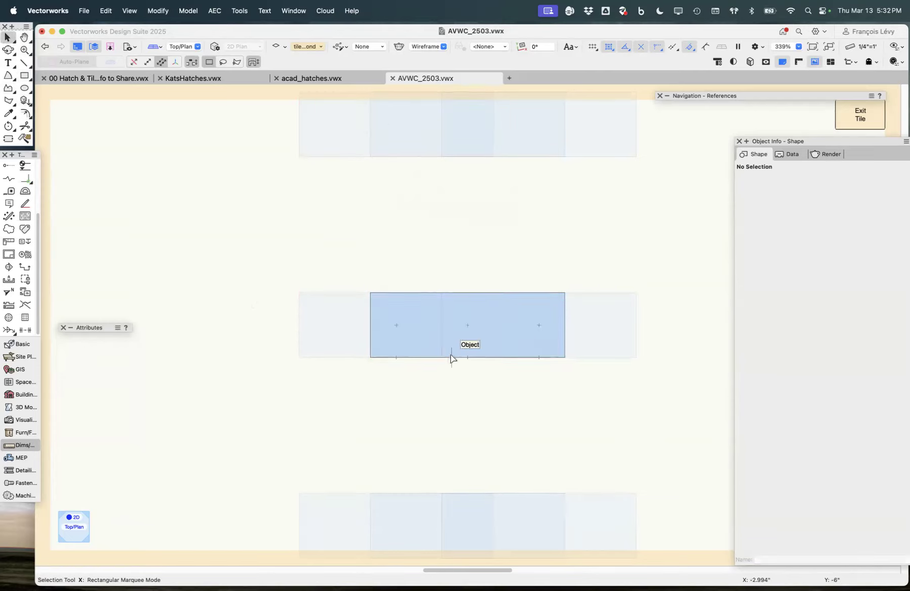
# - Move the tile's horizontal repeat so the copies beside the blue rectangle abut its short edges end to end
pyautogui.moveTo(574, 395); pyautogui.dragTo(349, 272)
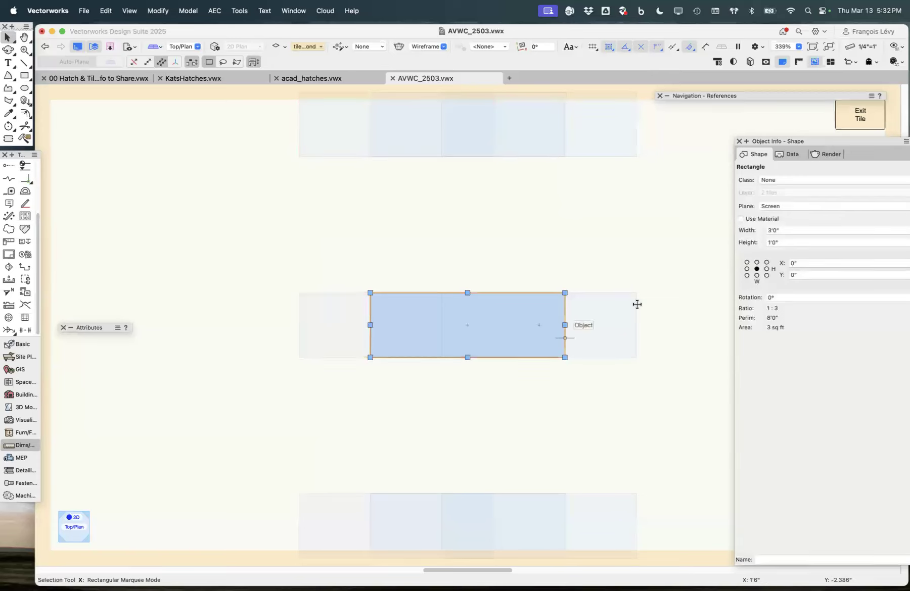
pyautogui.click(593, 250)
pyautogui.moveTo(315, 339); pyautogui.dragTo(160, 348)
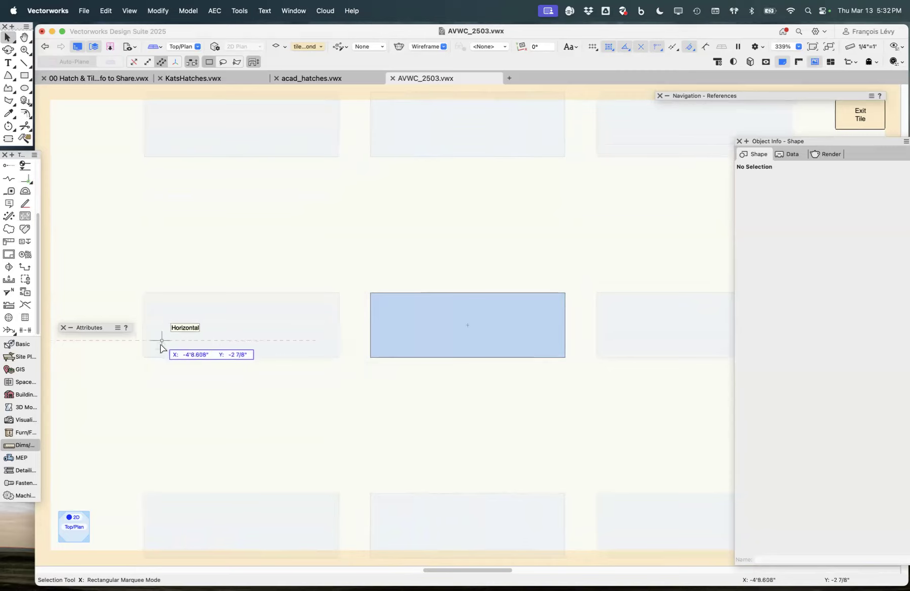
pyautogui.moveTo(340, 357); pyautogui.dragTo(370, 357)
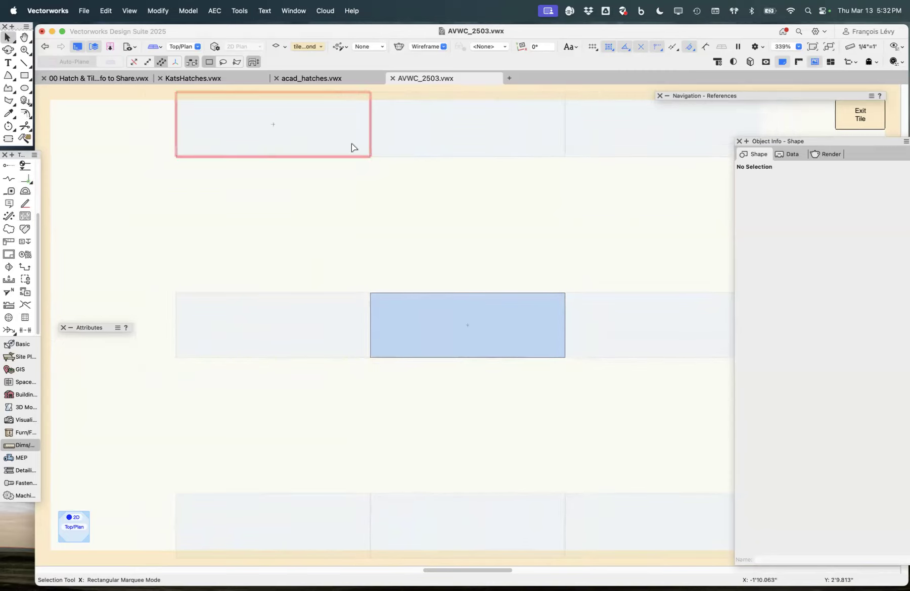
# - Try to place the upper repeat row against the blue rectangle with its corner at an X value of 12"
pyautogui.moveTo(370, 156); pyautogui.dragTo(418, 291)
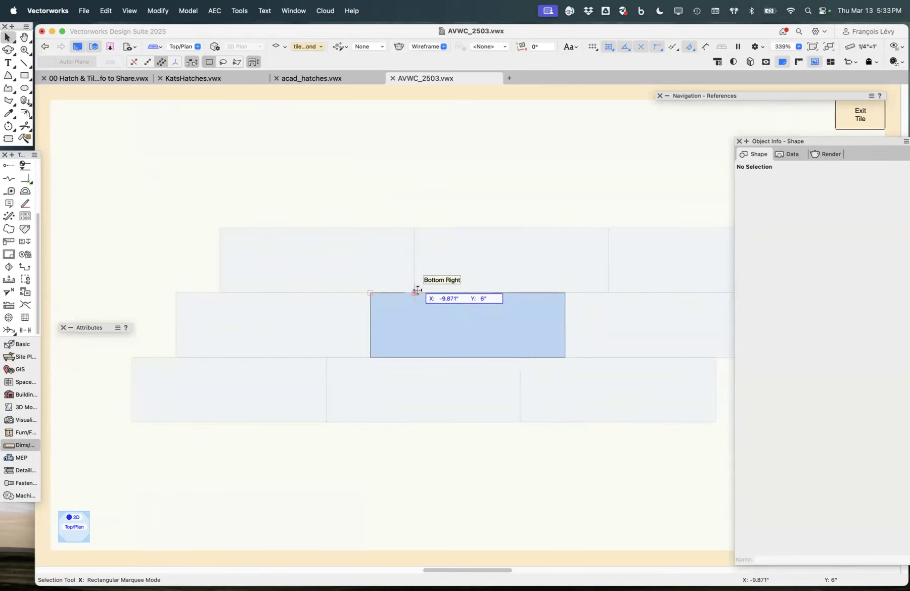
pyautogui.write('12')
pyautogui.press('Tab')
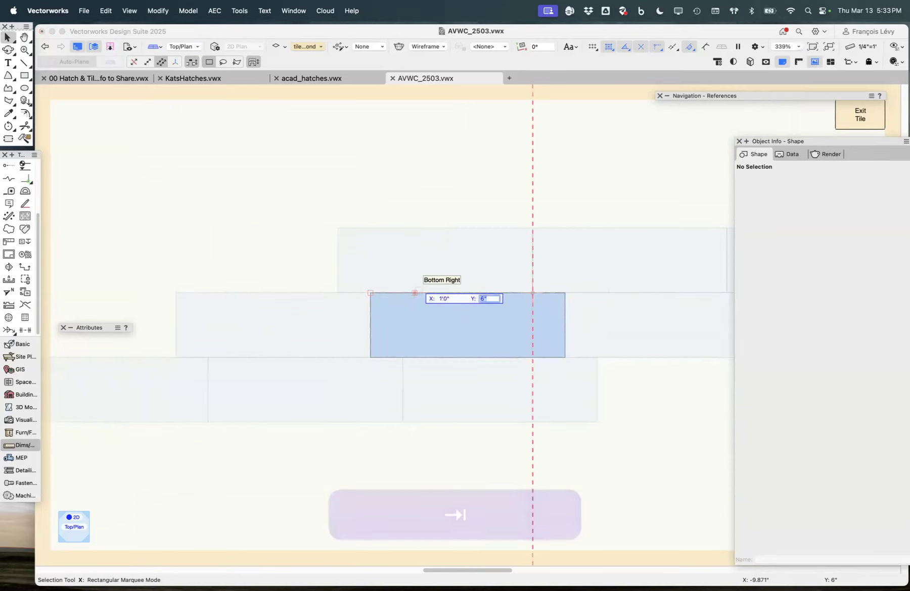
pyautogui.press('Return')
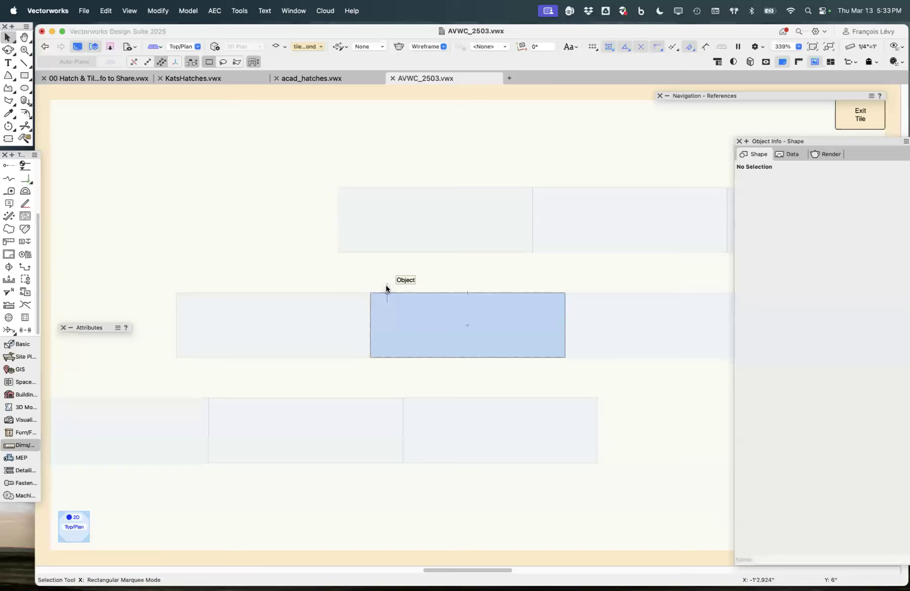
# - Place a 2D locus on the blue rectangle's upper-left corner and move it 1'0" along X with a 0" Y offset
pyautogui.hotkey('alt', '8')
pyautogui.click(370, 293)
pyautogui.press('super+m')
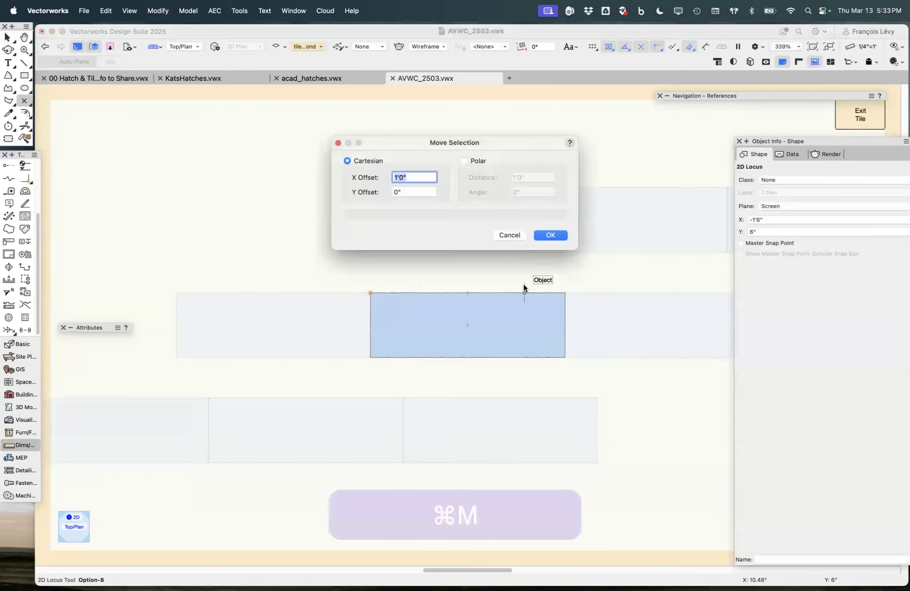
pyautogui.press('Return')
pyautogui.press('x')
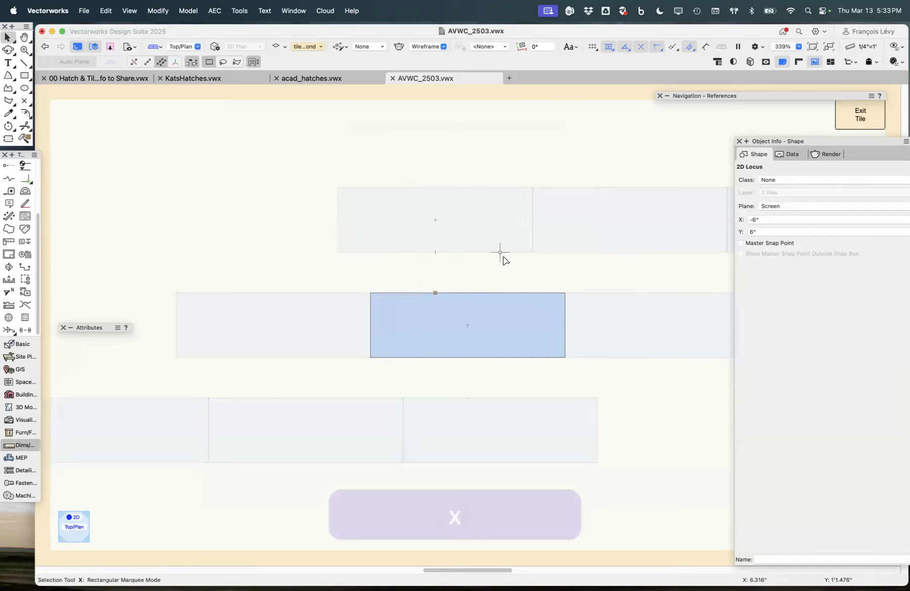
# - Snap the upper repeat row's lower tile corner to the locus to form the 1/3 bond, and delete the locus
pyautogui.moveTo(537, 252); pyautogui.dragTo(435, 291)
pyautogui.moveTo(453, 207); pyautogui.dragTo(410, 313)
pyautogui.press('BackSpace')
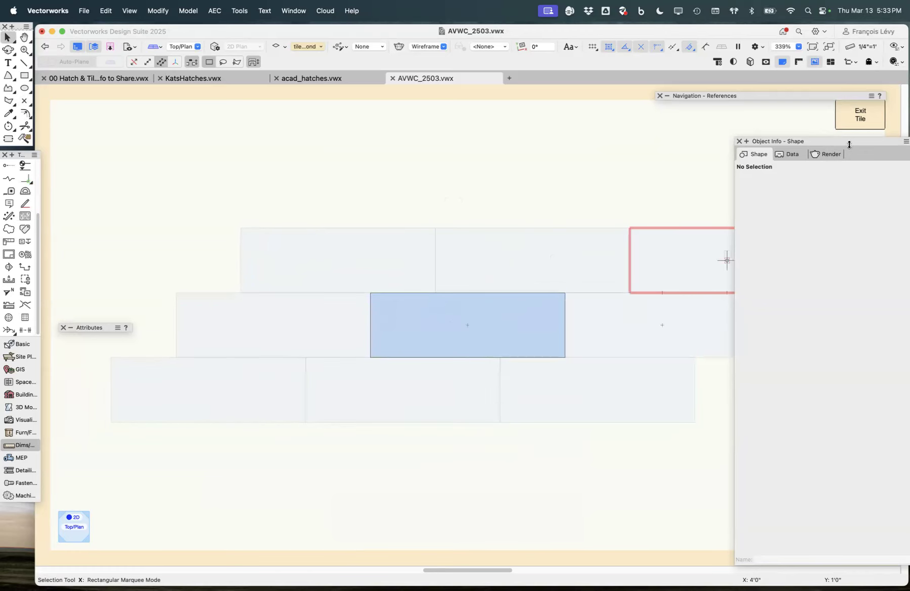
# - Exit the tile geometry editing and return to the 2 tiles layer
pyautogui.click(860, 115)
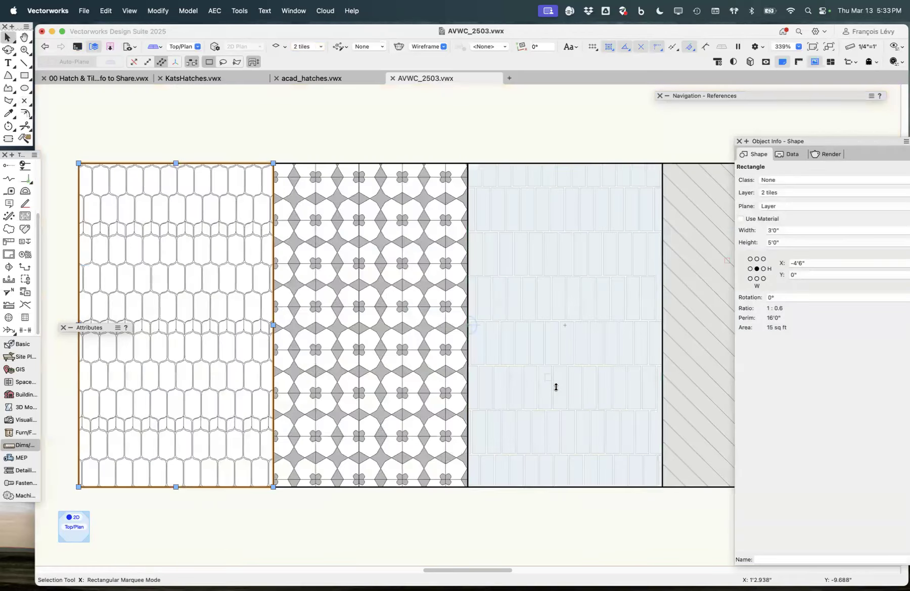
pyautogui.press('super+2')
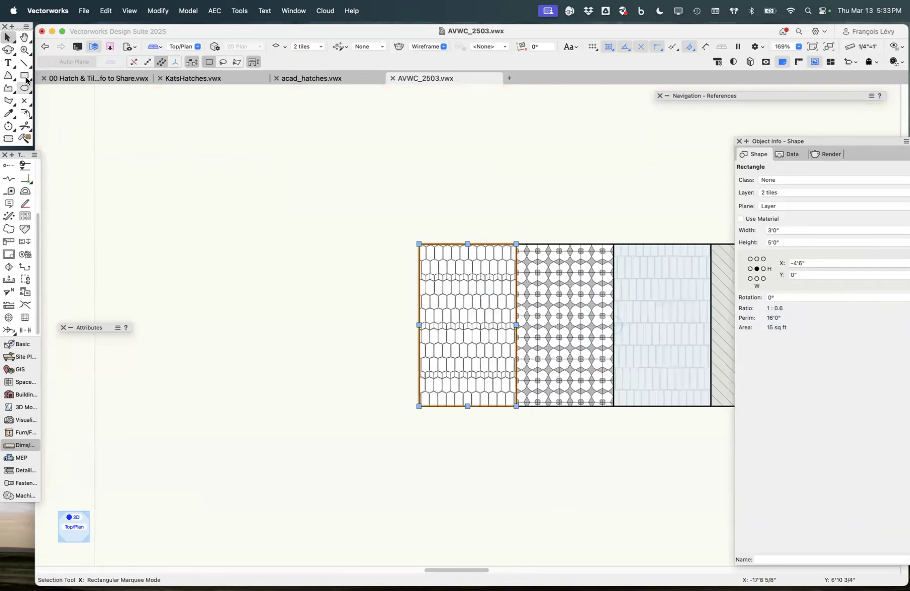
# - Draw a rectangle about 7'2" wide by 8'0" high beside the row of tile samples
pyautogui.click(24, 75)
pyautogui.click(161, 166)
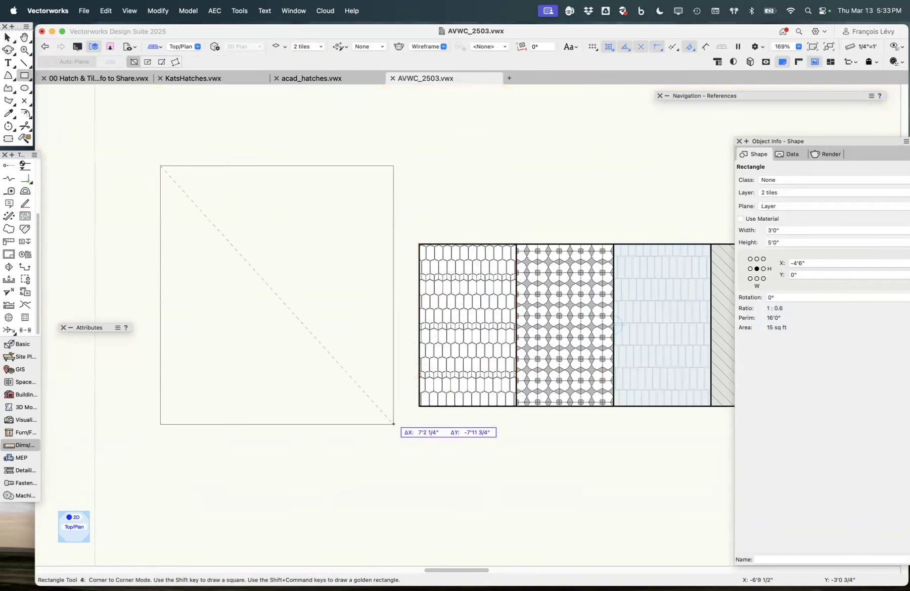
pyautogui.click(393, 424)
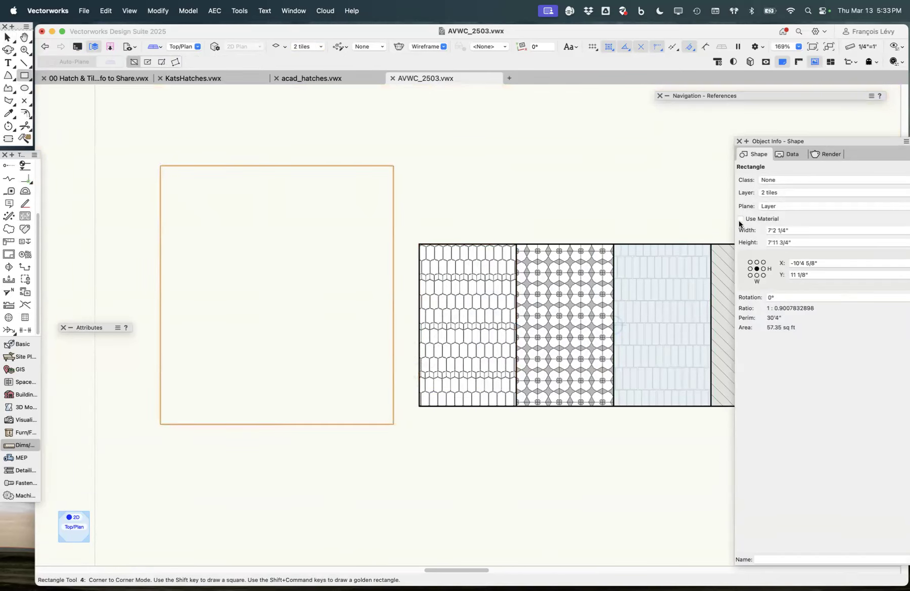
# - Give the new rectangle a Tile fill using the tile 12x36 1/3 bond resource
pyautogui.moveTo(94, 328)
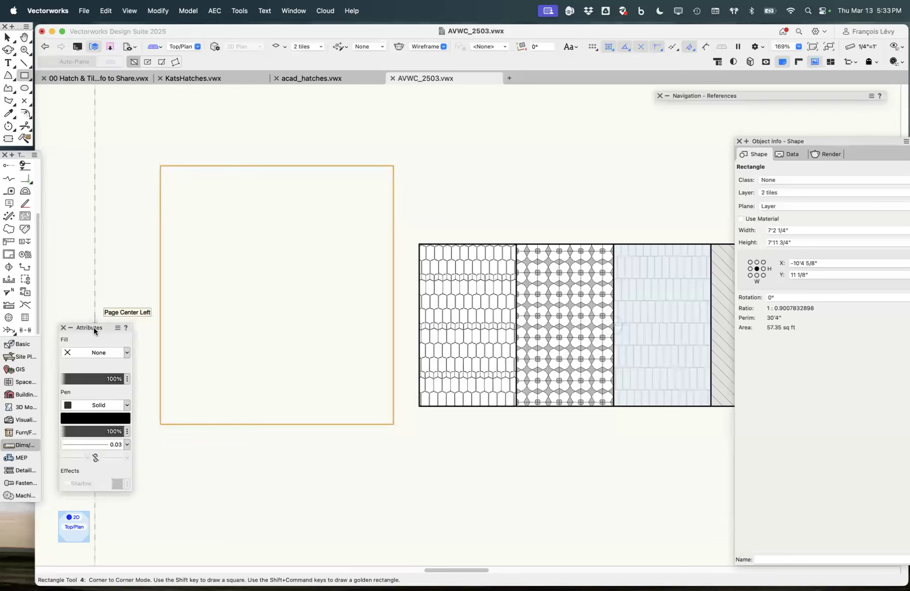
pyautogui.click(99, 353)
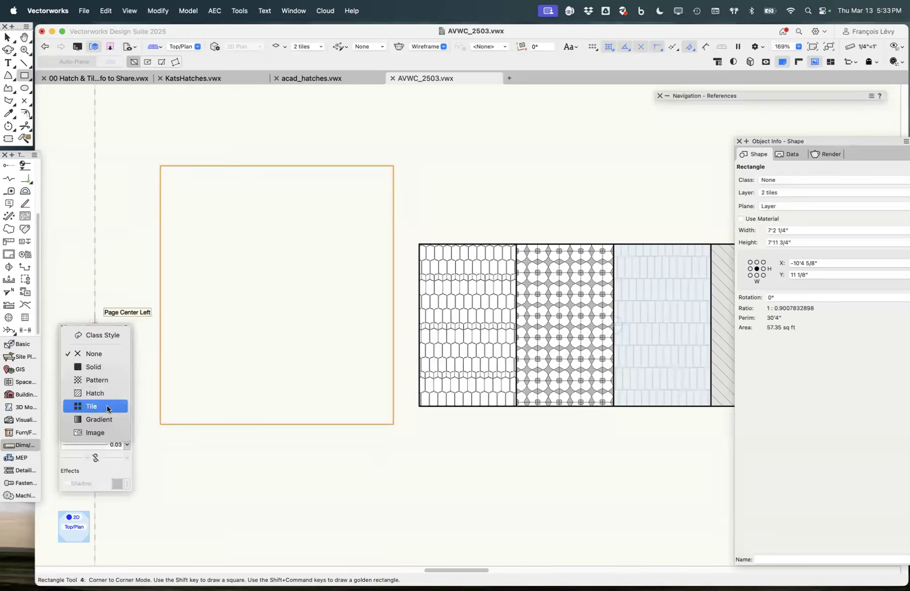
pyautogui.click(91, 406)
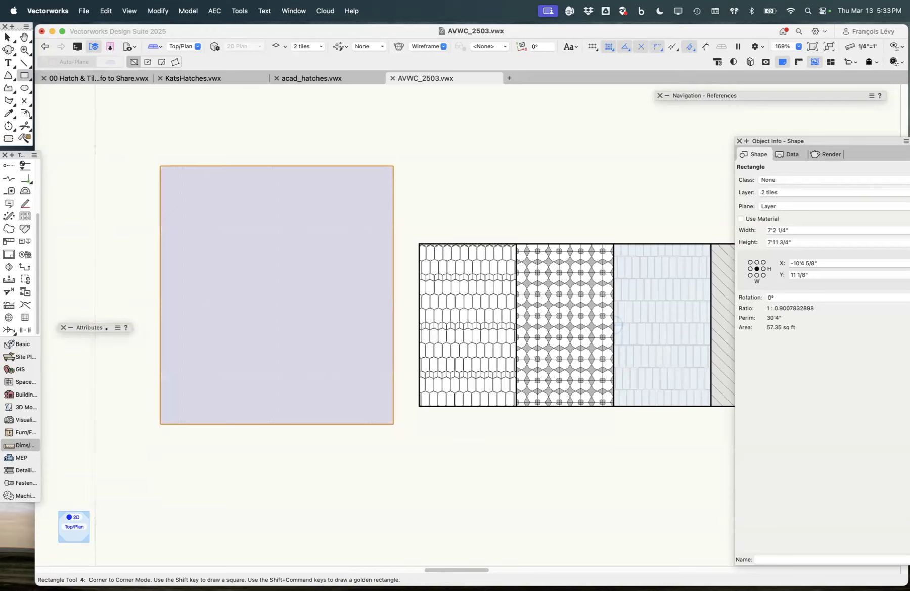
pyautogui.moveTo(106, 329)
pyautogui.click(103, 364)
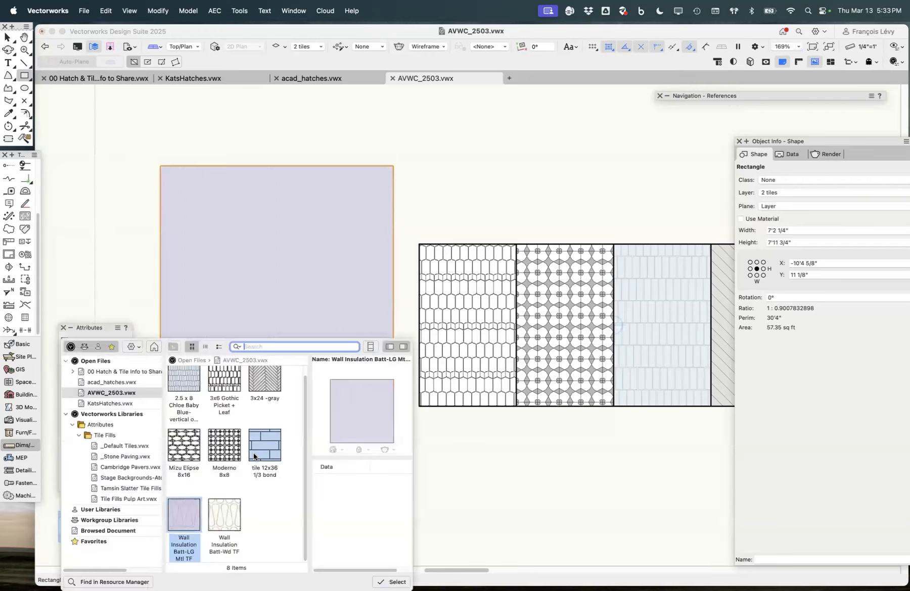
pyautogui.click(276, 446)
pyautogui.doubleClick(276, 446)
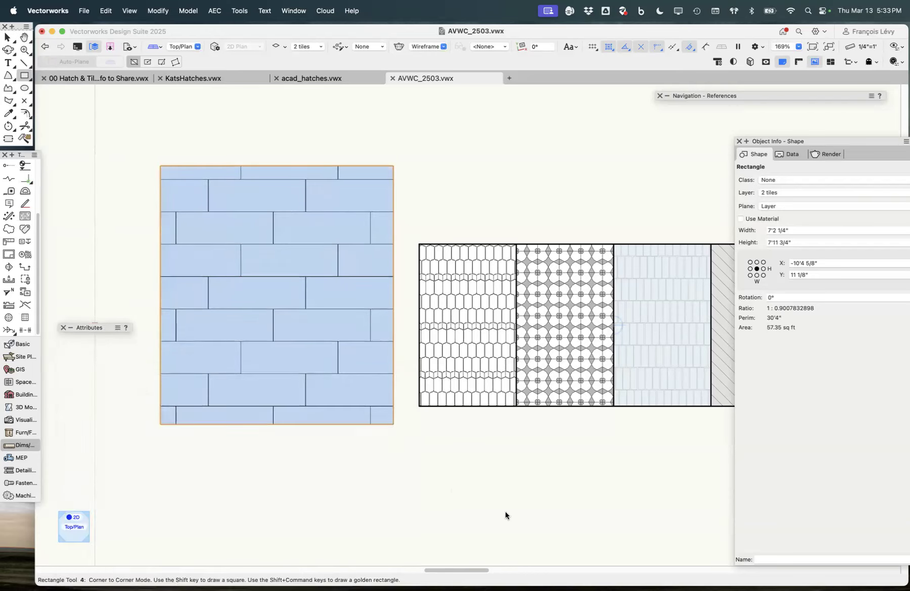
# - Move the tile-filled rectangle up by about one foot
pyautogui.press('x')
pyautogui.click(422, 424)
pyautogui.moveTo(309, 368); pyautogui.dragTo(338, 325)
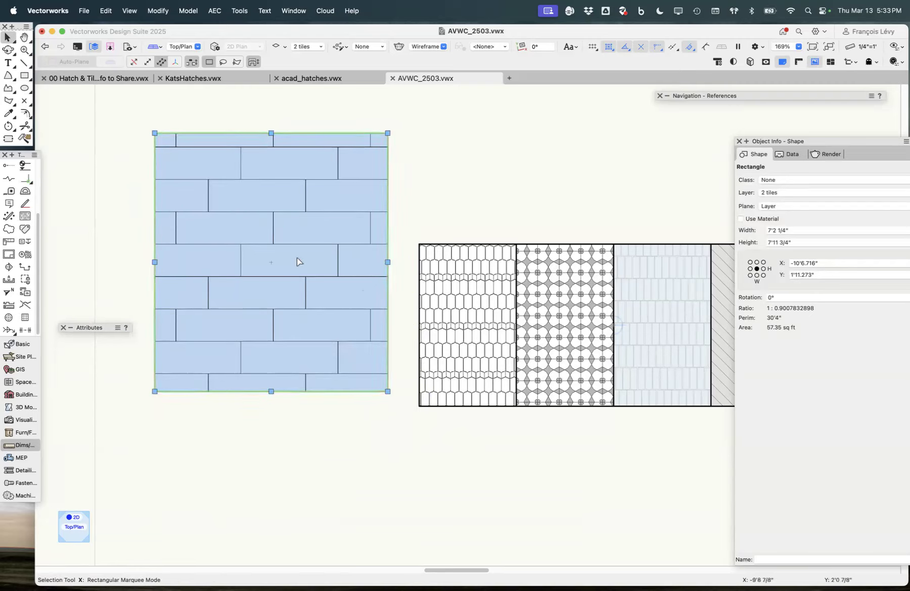
# - Open the geometry of the tile 12x36 1/3 bond resource for editing
pyautogui.press('super+r')
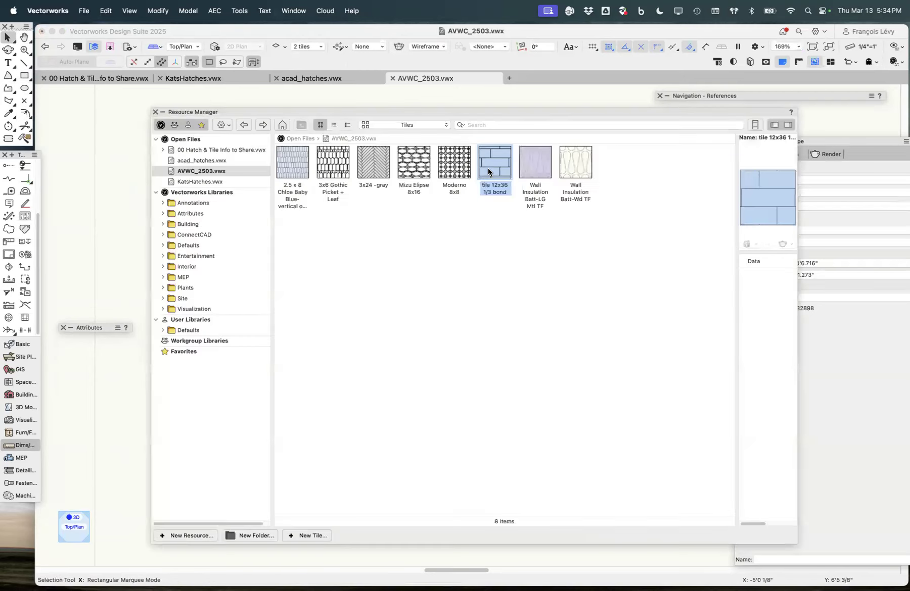
pyautogui.rightClick(488, 172)
pyautogui.click(504, 241)
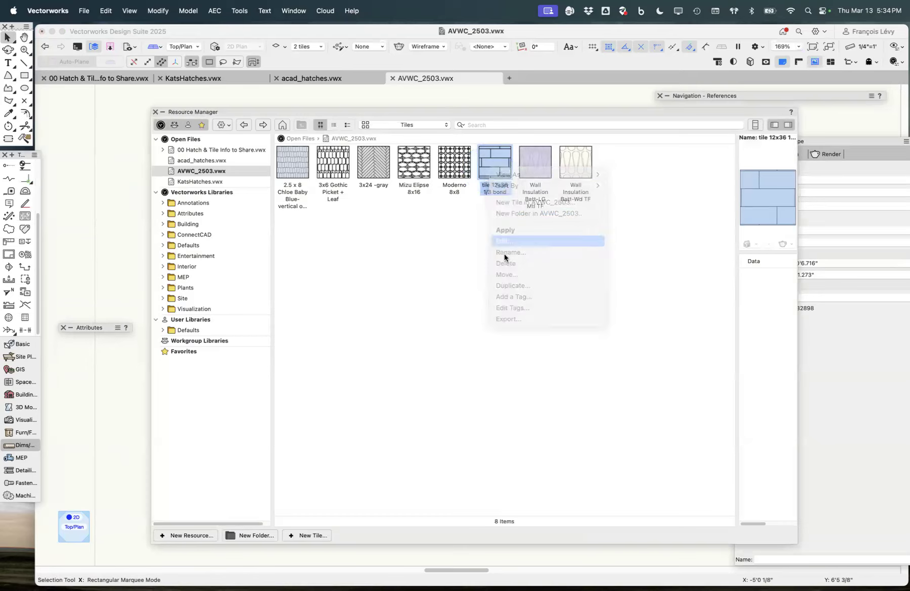
pyautogui.click(490, 234)
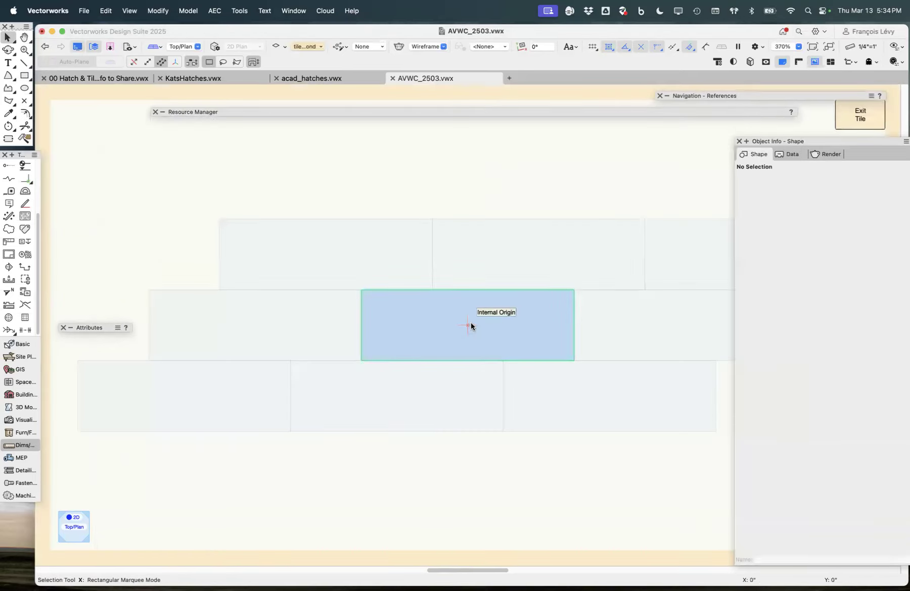
# - Offset the tile's rectangle inward by 1/8", exit tile editing and inspect the joints in the filled rectangle
pyautogui.scroll(4, 471, 326)
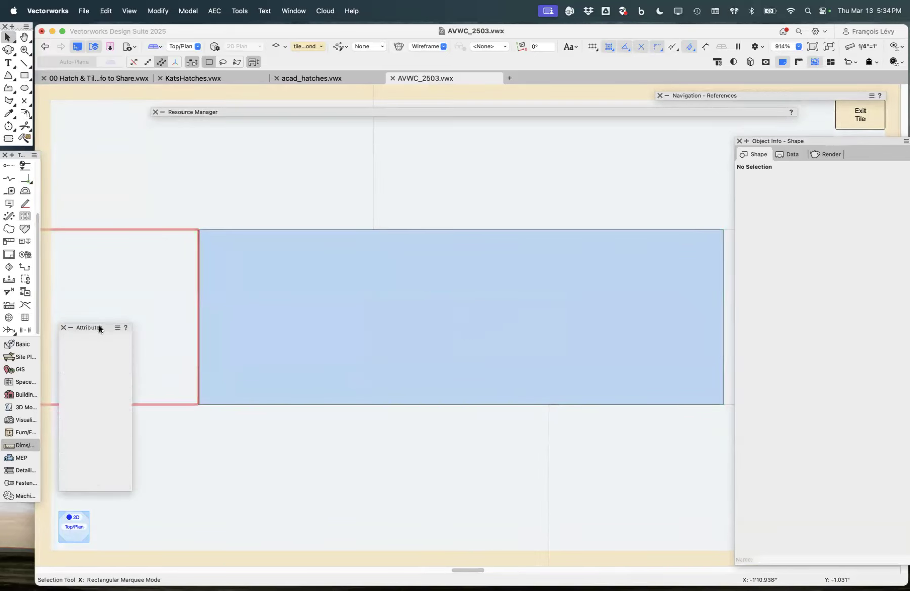
pyautogui.click(411, 338)
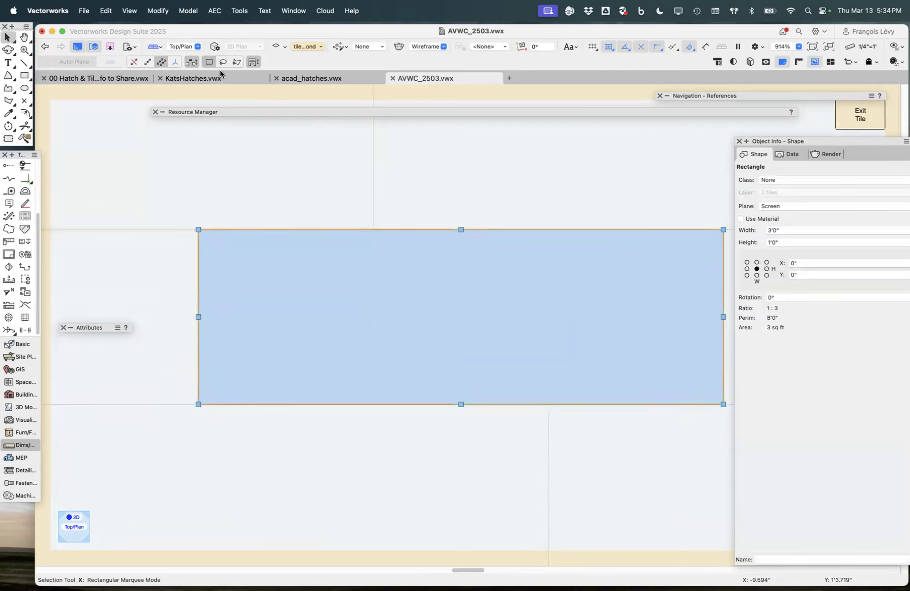
pyautogui.hotkey('alt', 'k')
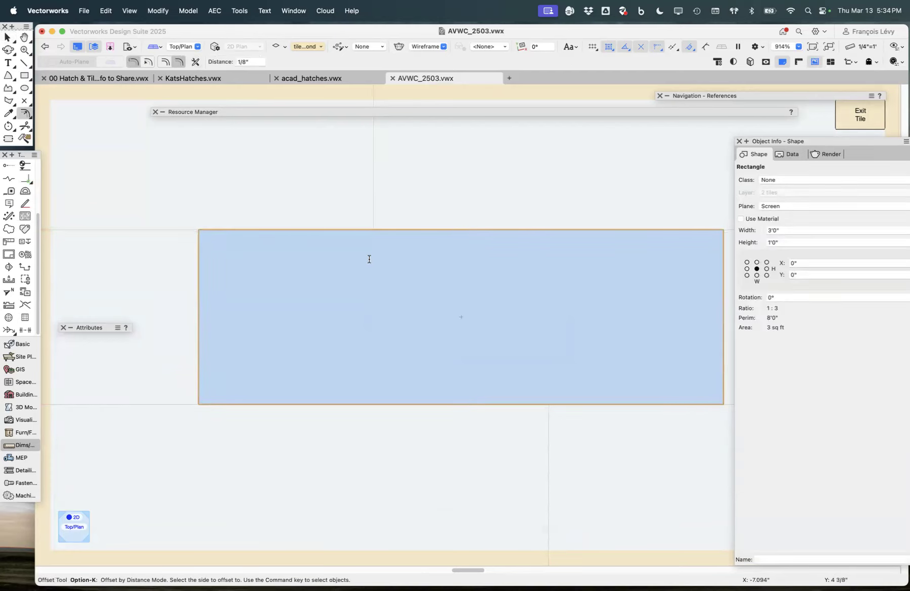
pyautogui.click(308, 296)
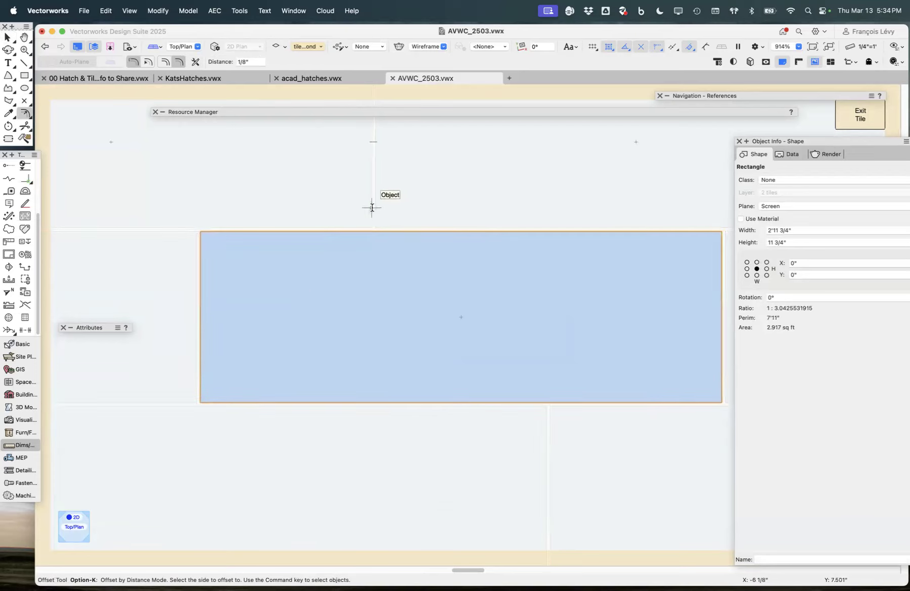
pyautogui.click(837, 122)
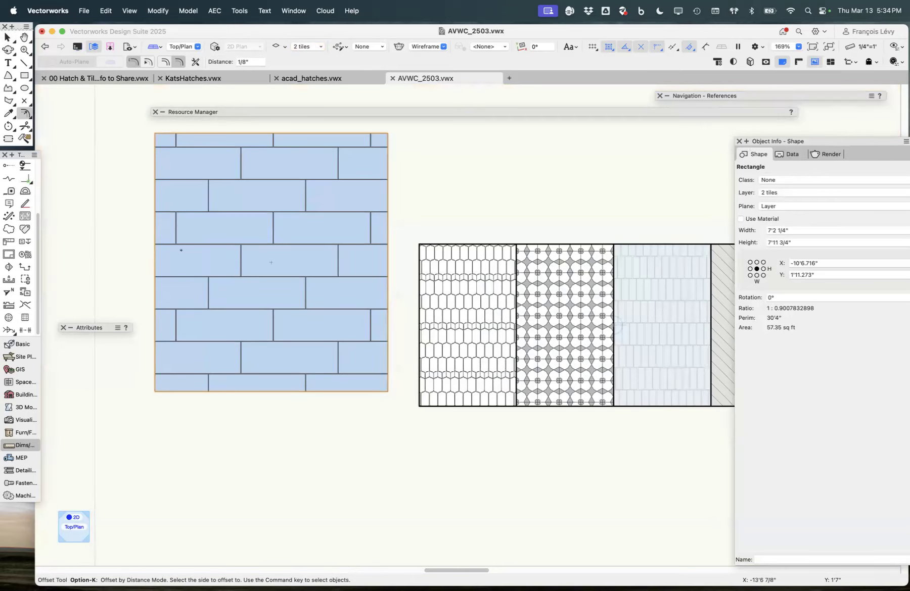
pyautogui.scroll(10, 324, 183)
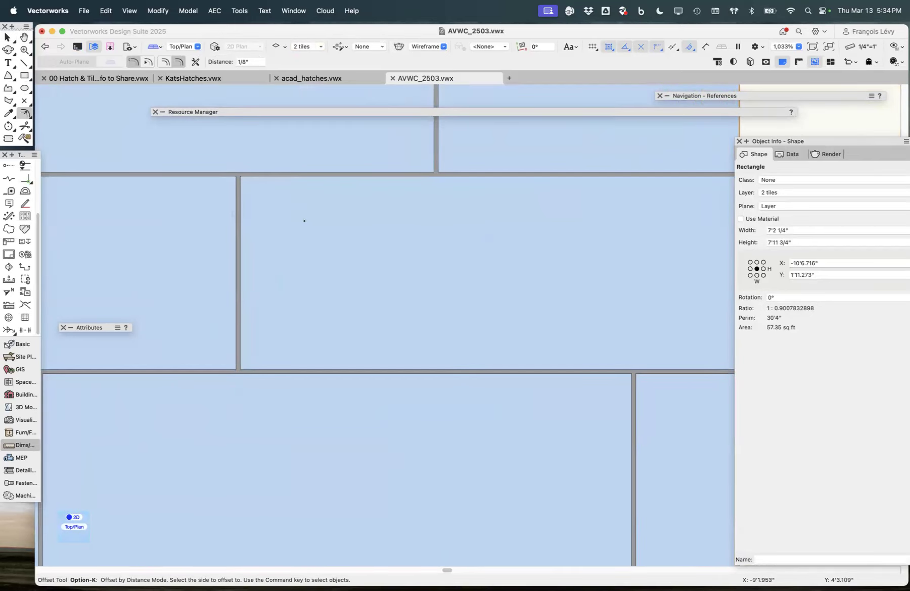
pyautogui.scroll(-7, 304, 221)
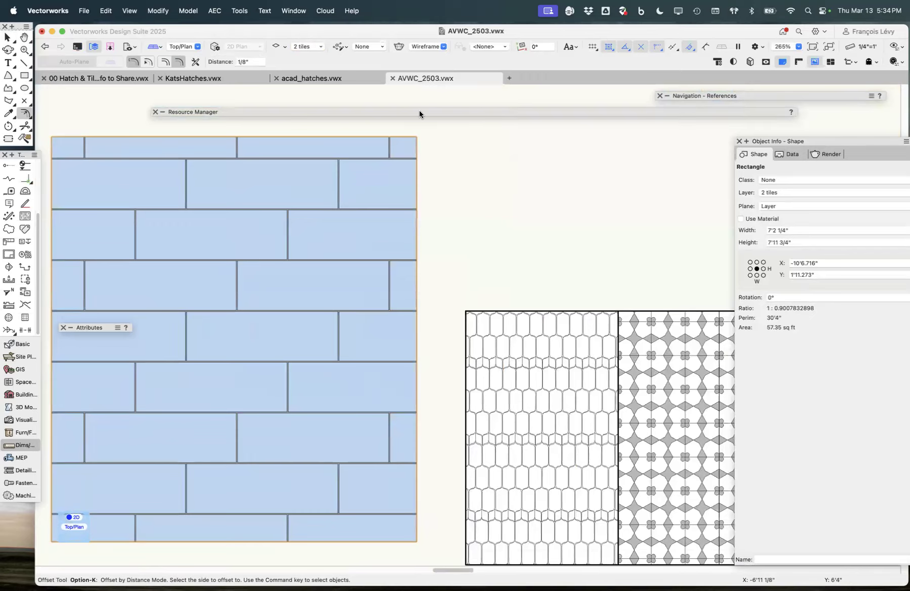
# - Reopen the geometry of the tile 12x36 1/3 bond resource for editing and hide the Resource Manager
pyautogui.click(420, 112)
pyautogui.rightClick(483, 156)
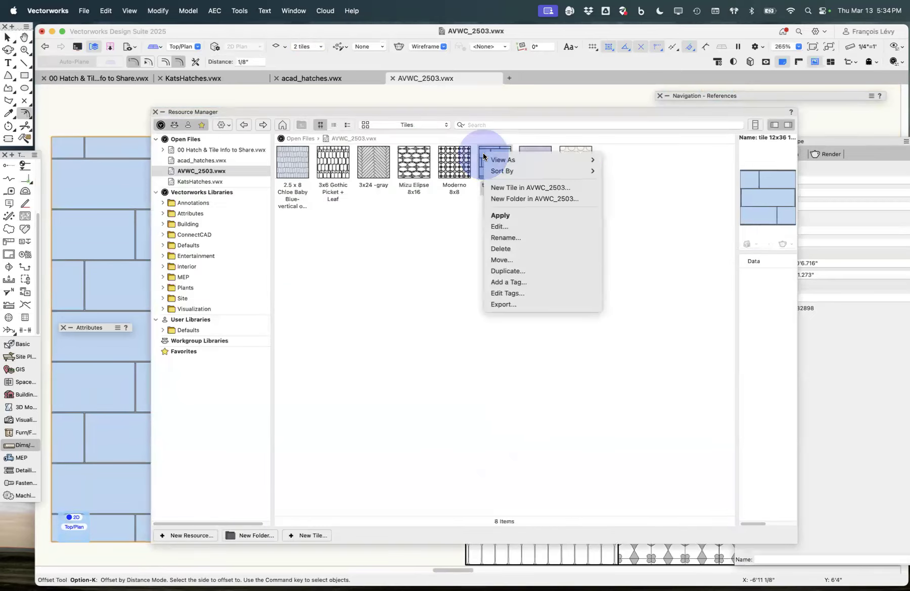
pyautogui.click(506, 224)
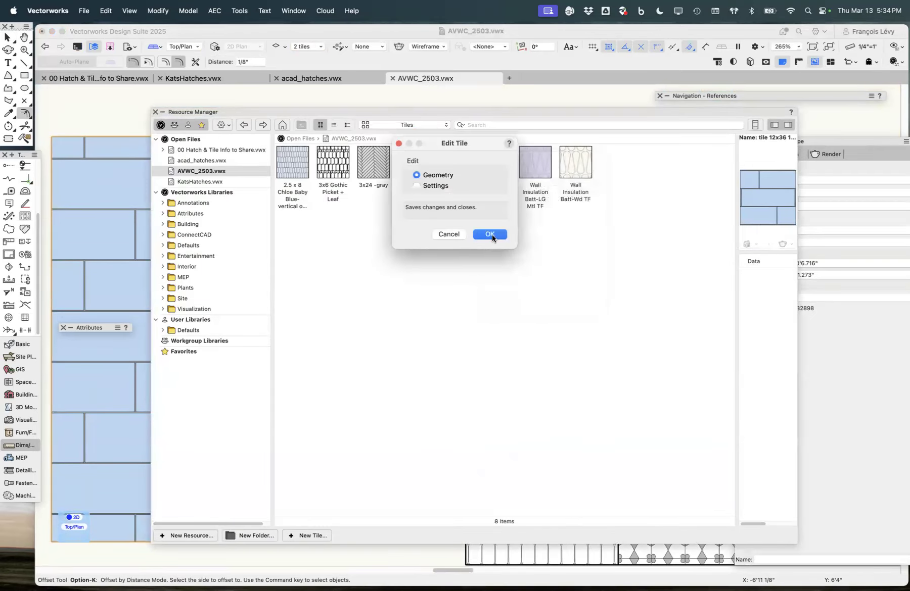
pyautogui.click(490, 235)
pyautogui.click(404, 112)
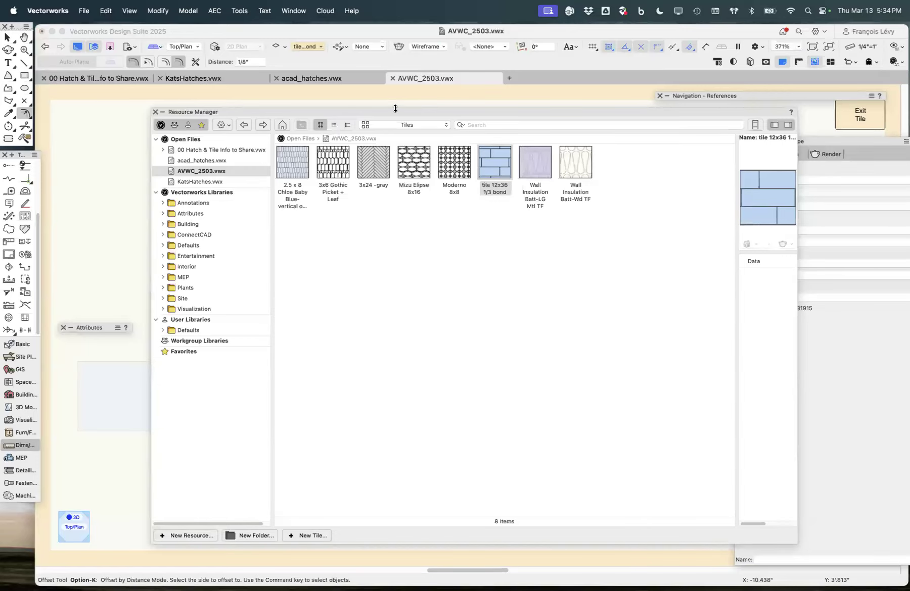
pyautogui.press('super+r')
pyautogui.press('x')
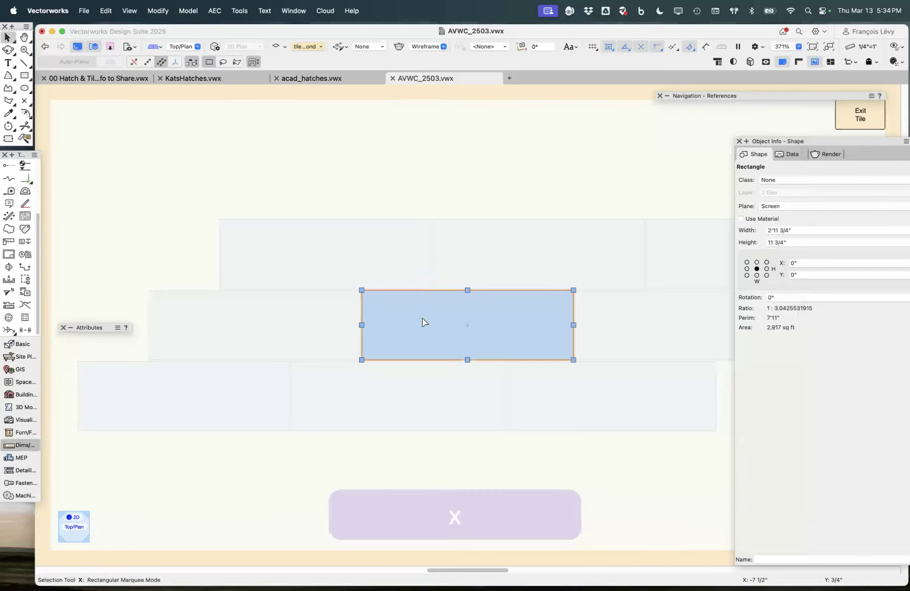
# - Change the tile rectangle's pen color to gray and set its pen style to None
pyautogui.moveTo(109, 326)
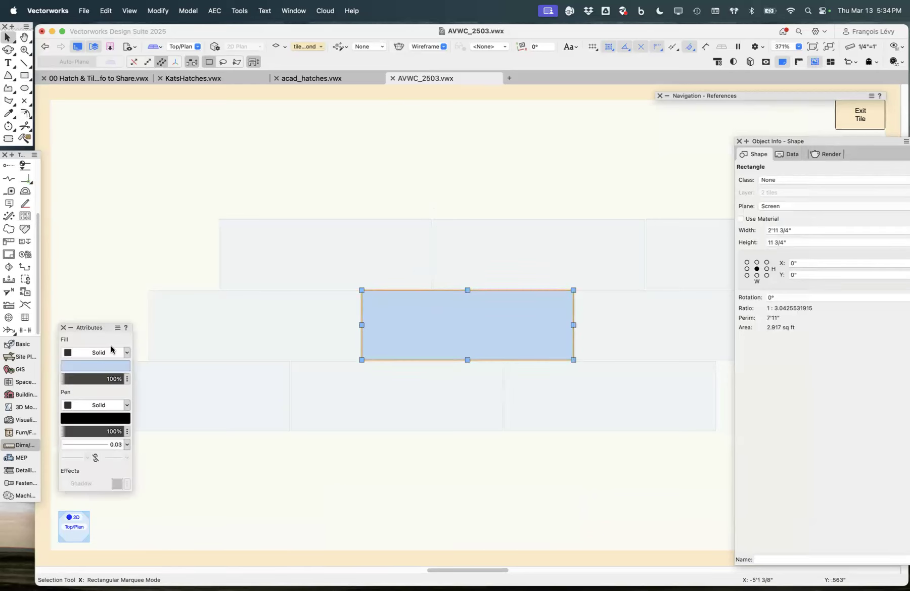
pyautogui.click(117, 419)
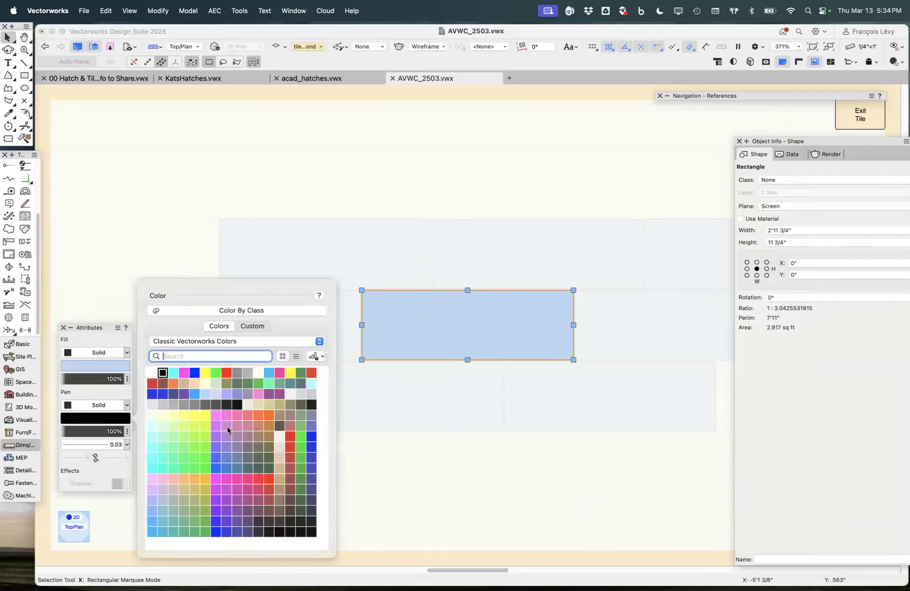
pyautogui.click(184, 405)
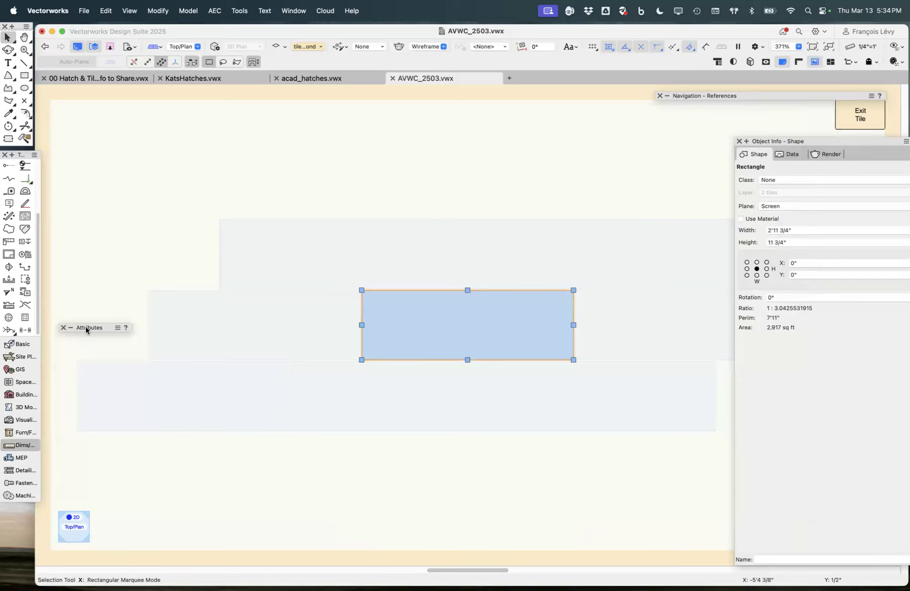
pyautogui.moveTo(87, 330)
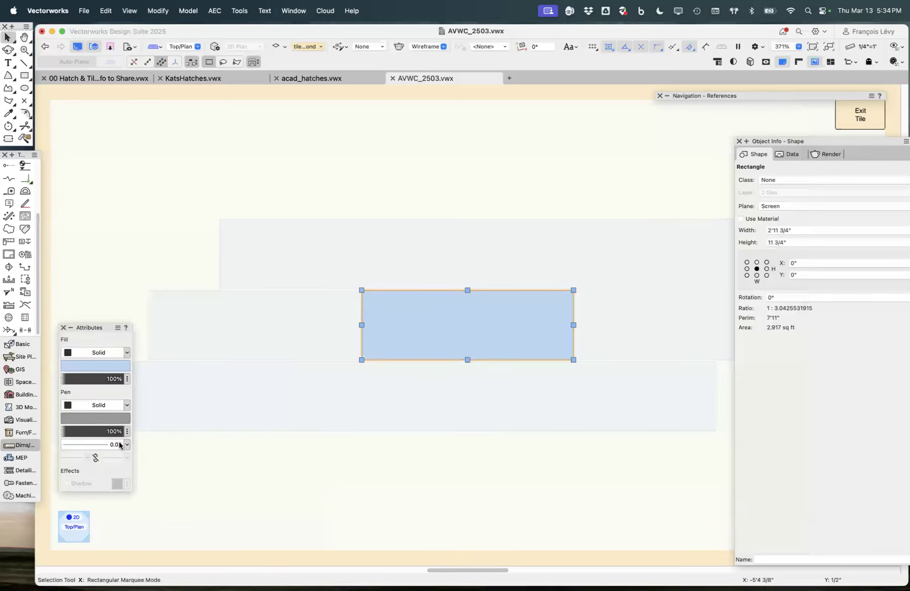
pyautogui.click(113, 409)
pyautogui.click(107, 394)
pyautogui.click(417, 487)
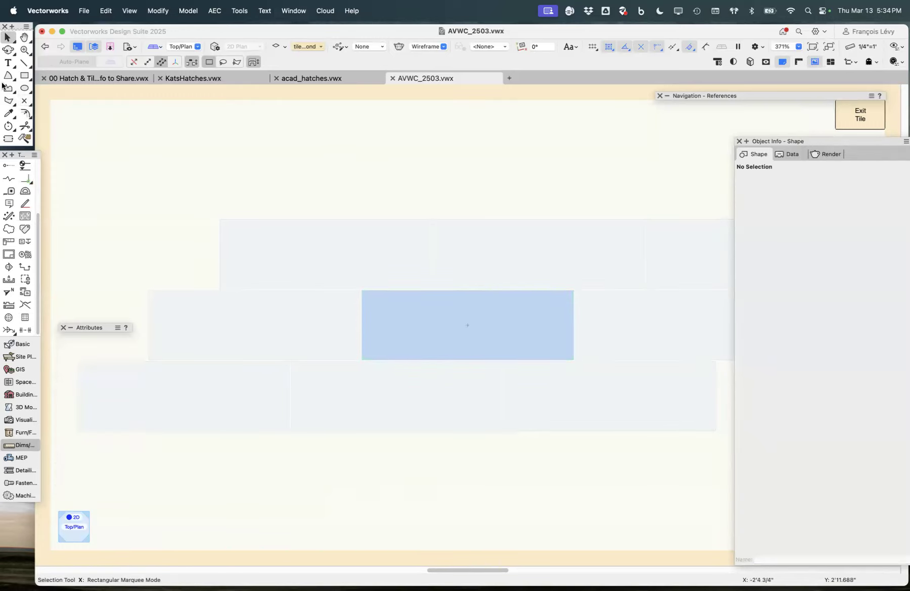
# - Draw a smaller rectangle about 2'4.6" by 7.1" inside the blue tile rectangle
pyautogui.click(23, 75)
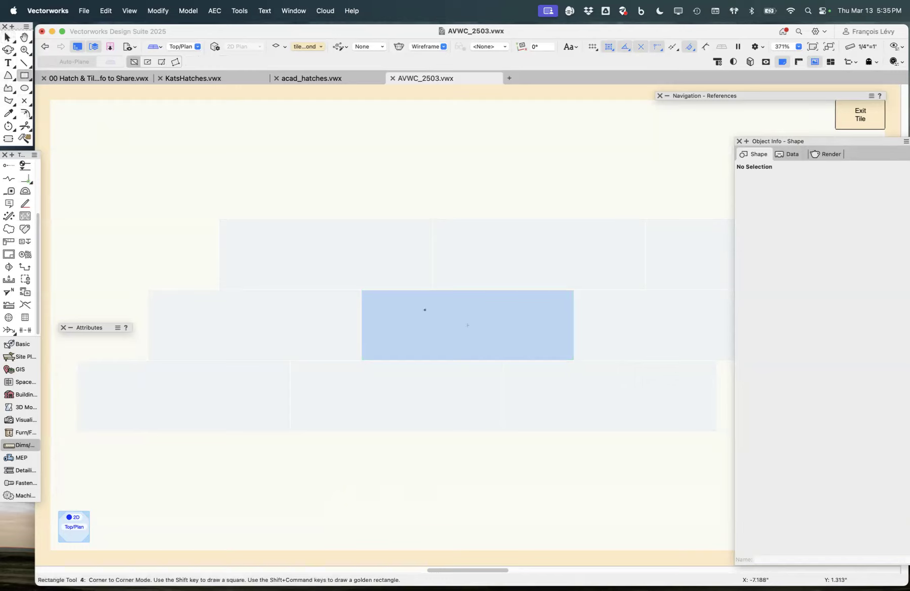
pyautogui.moveTo(379, 303)
pyautogui.mouseDown()
pyautogui.moveTo(526, 331)
pyautogui.moveTo(549, 346)
pyautogui.mouseUp()
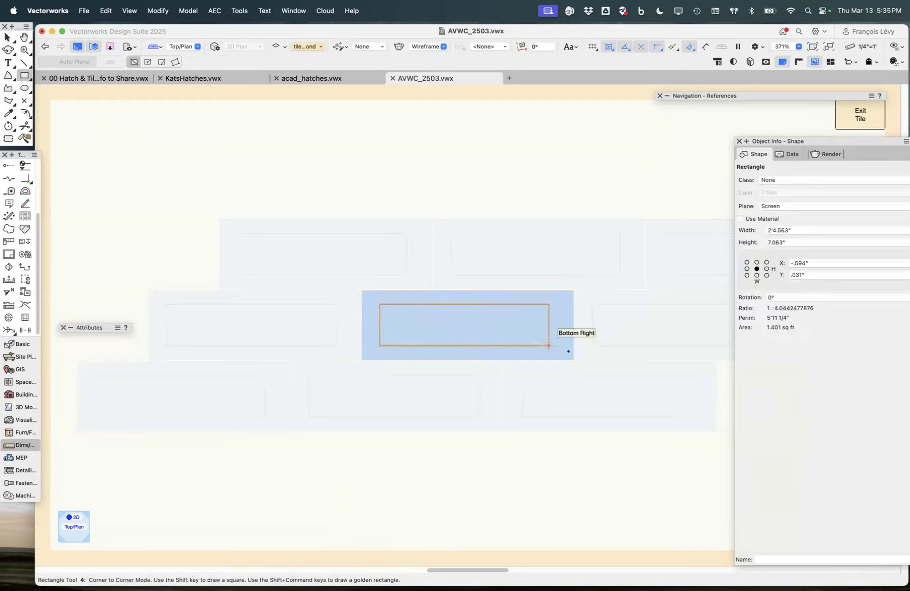
pyautogui.press('x')
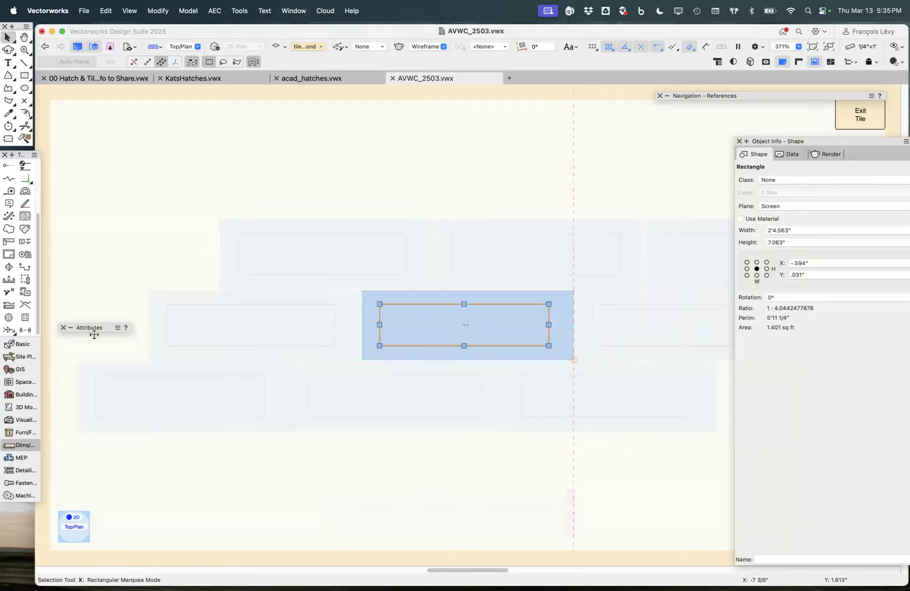
# - Give the inner rectangle a Gradient fill using the Heliodon Fill-1 resource
pyautogui.moveTo(95, 327)
pyautogui.click(108, 352)
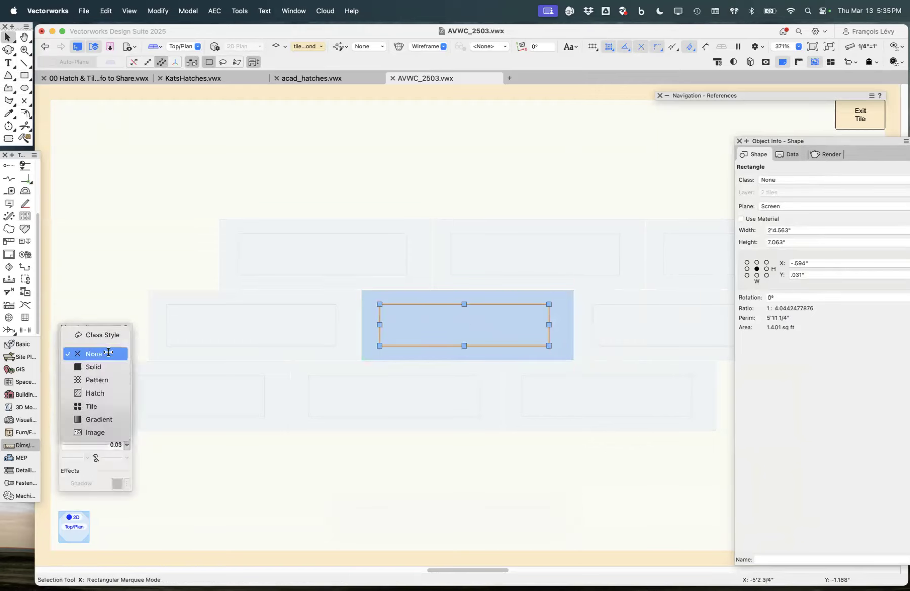
pyautogui.click(112, 419)
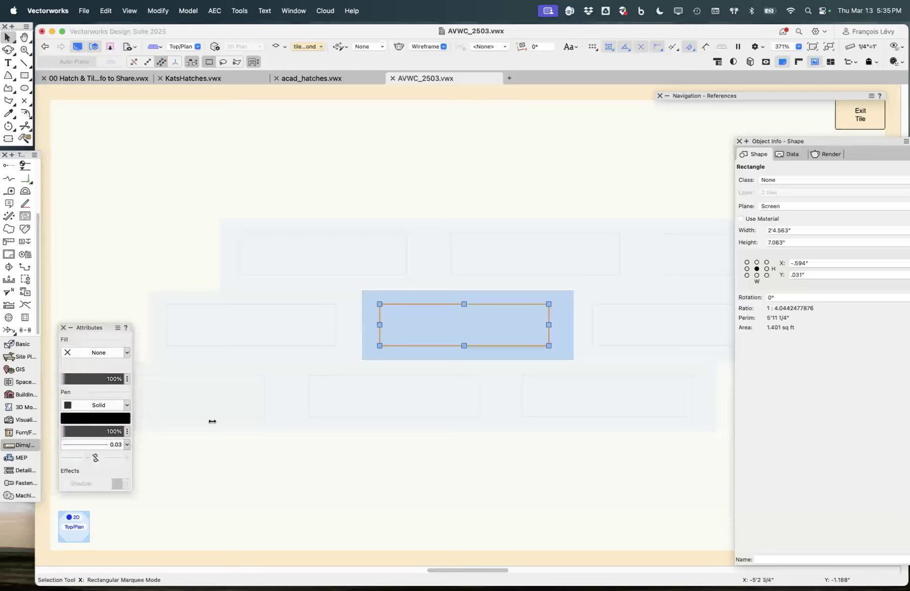
pyautogui.moveTo(99, 329)
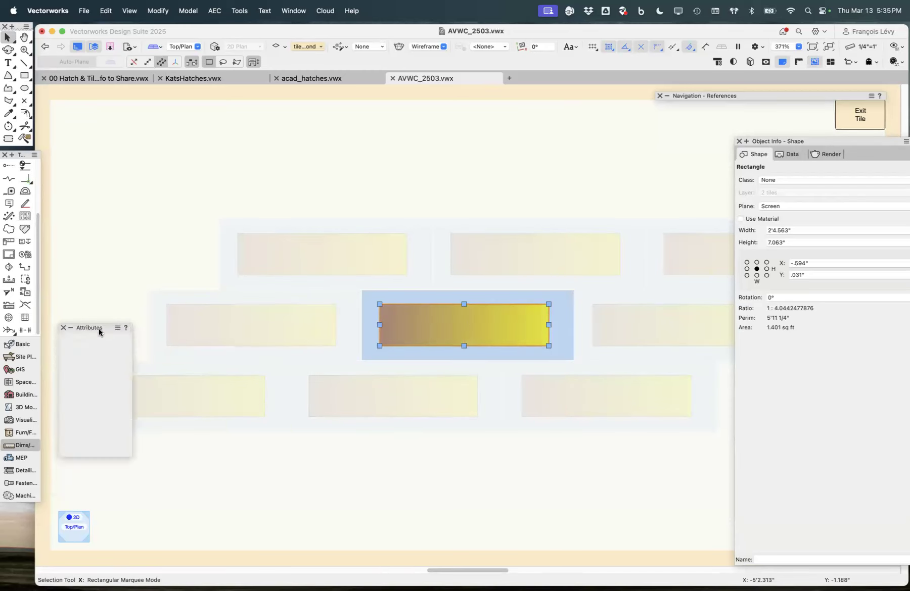
pyautogui.click(98, 371)
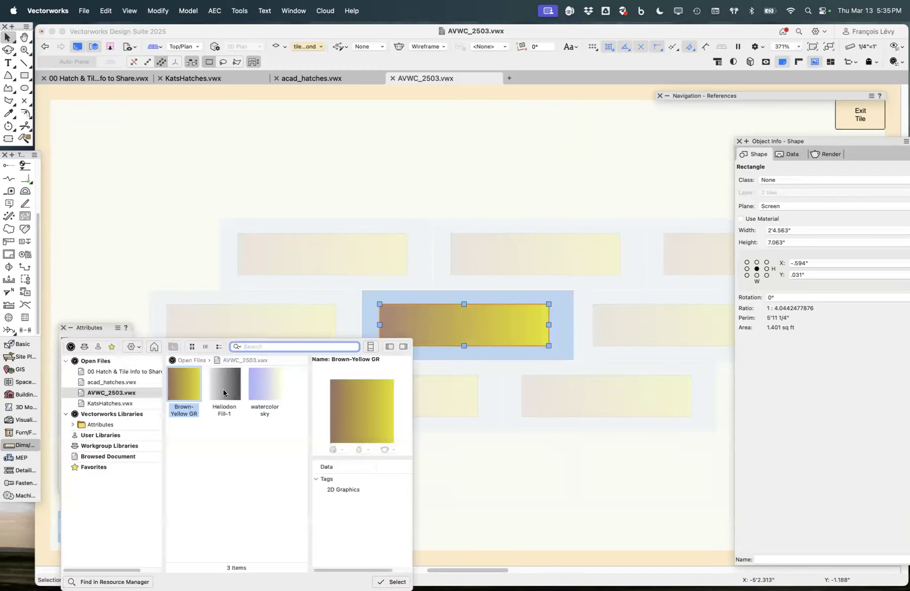
pyautogui.click(224, 390)
pyautogui.doubleClick(231, 383)
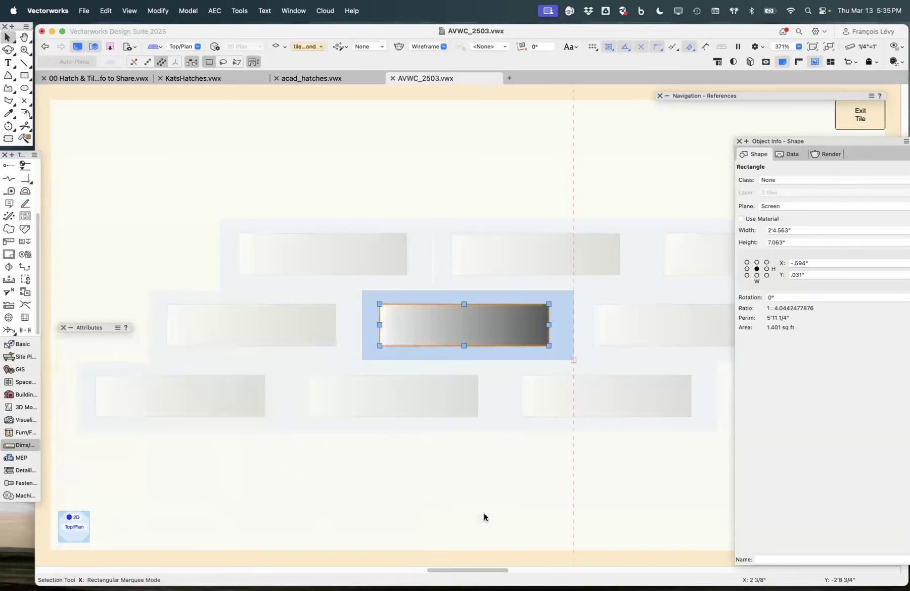
# - Lower the fill opacity of the gradient rectangle inside the blue tile so the tile color shows through
pyautogui.moveTo(108, 327)
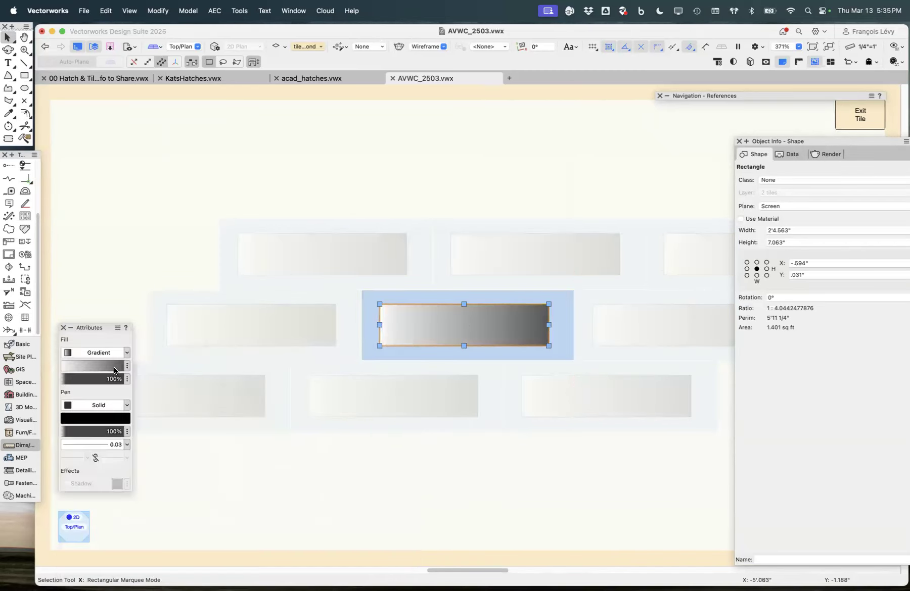
pyautogui.click(114, 406)
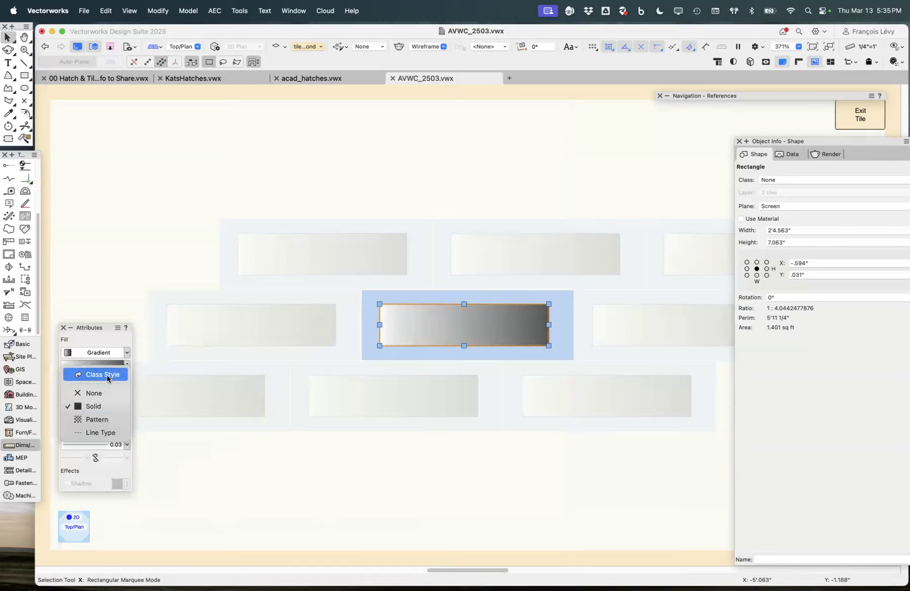
pyautogui.click(104, 375)
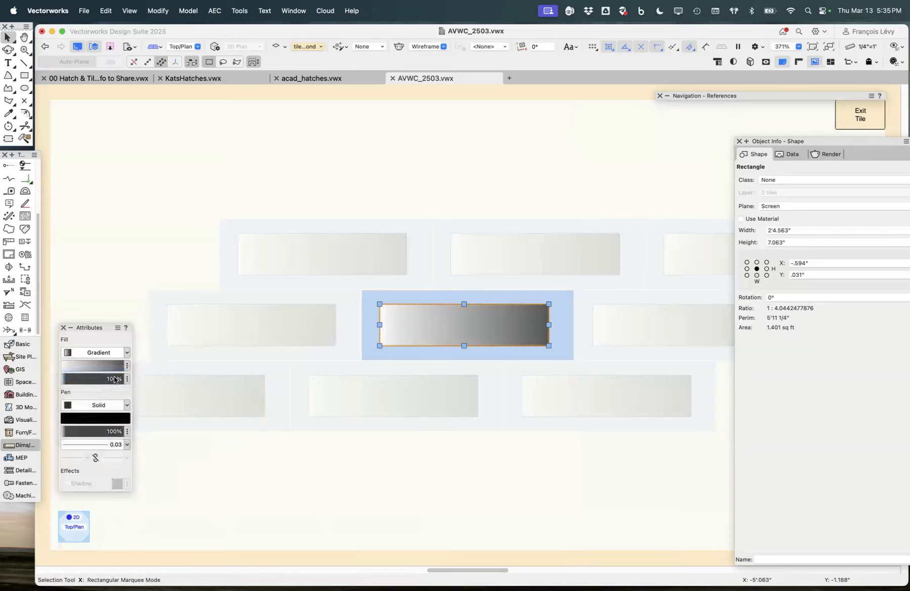
pyautogui.moveTo(110, 376); pyautogui.dragTo(82, 379)
pyautogui.press('x')
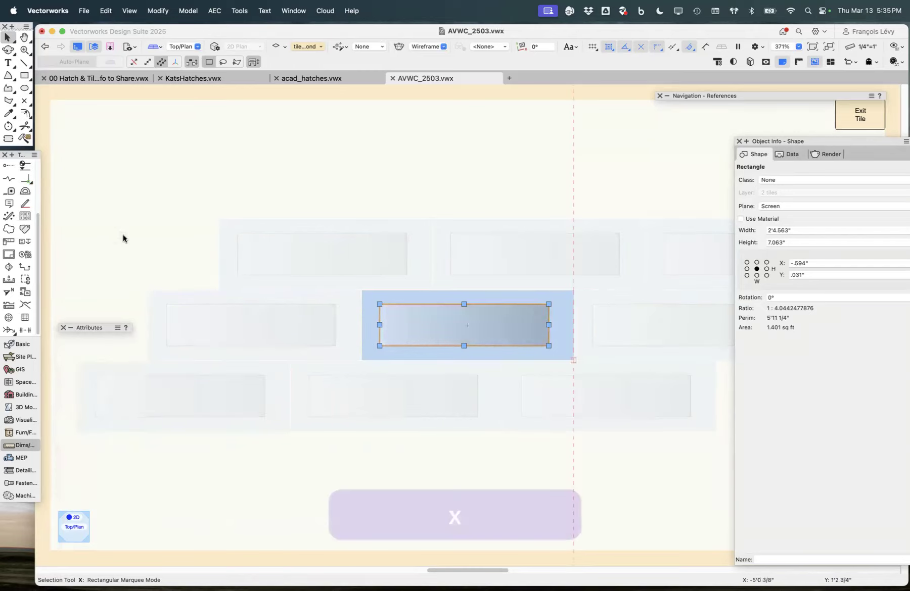
pyautogui.click(109, 226)
pyautogui.click(514, 319)
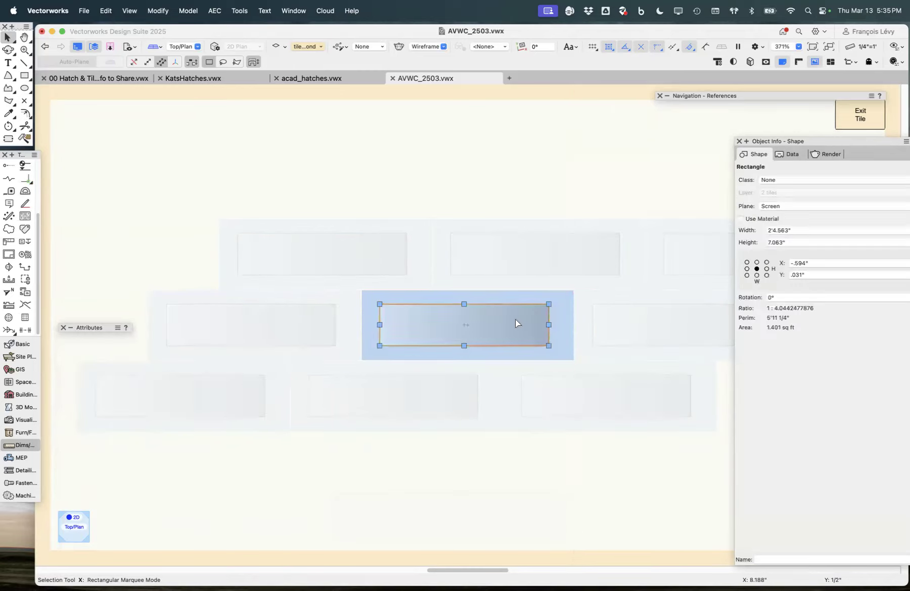
# - Set the pen style of the inner gradient rectangle to None
pyautogui.moveTo(109, 327)
pyautogui.click(105, 405)
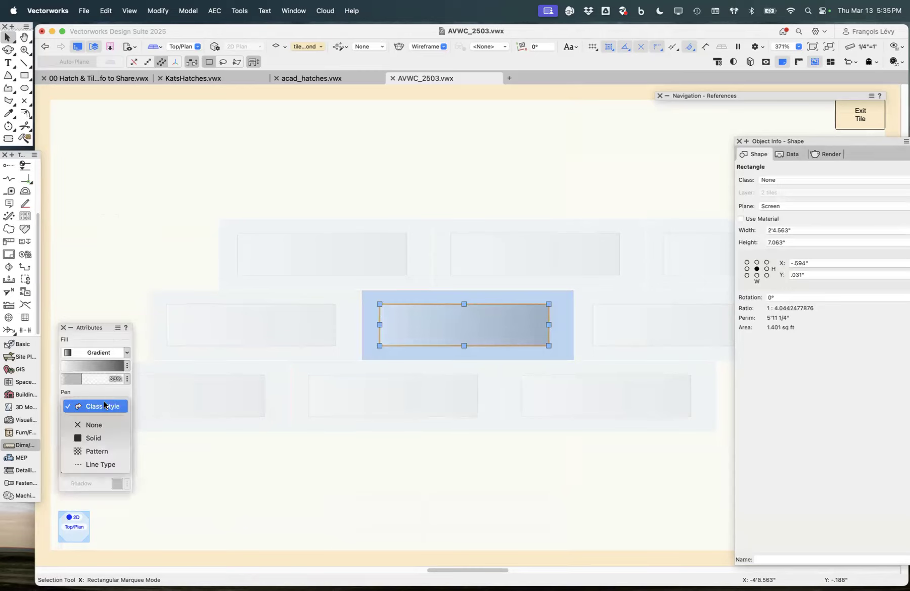
pyautogui.click(90, 424)
pyautogui.click(485, 497)
# - Stretch the gradient rectangle to the blue tile's corners, 2'11 3/4" by 11 3/4", and exit tile editing
pyautogui.click(493, 314)
pyautogui.moveTo(379, 304); pyautogui.dragTo(362, 290)
pyautogui.moveTo(549, 347); pyautogui.dragTo(572, 360)
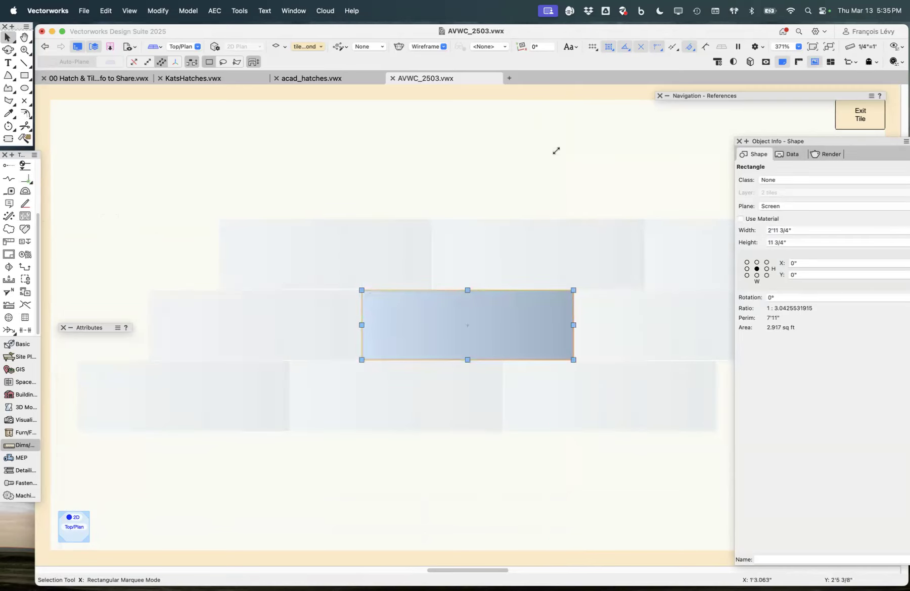
pyautogui.press('super+bracketright')
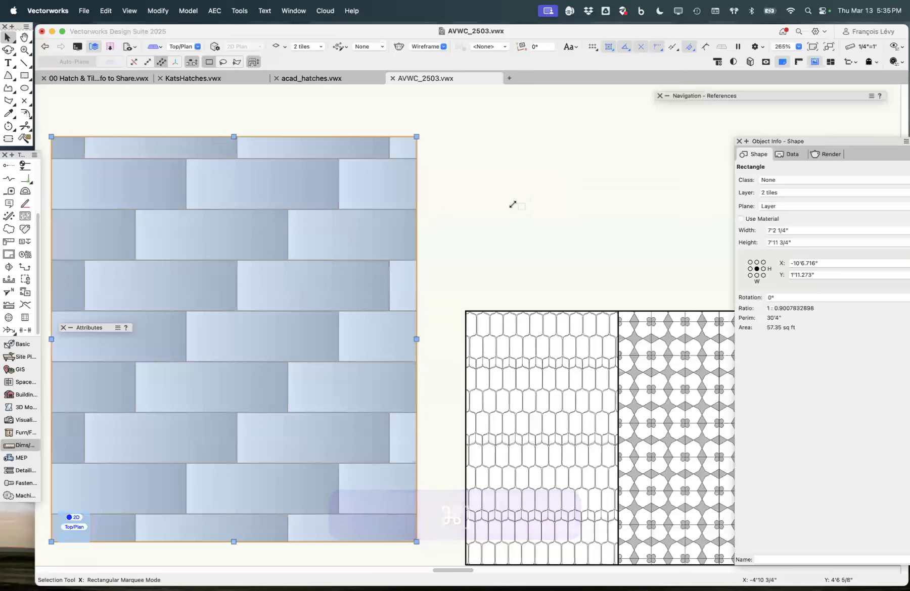
pyautogui.click(512, 204)
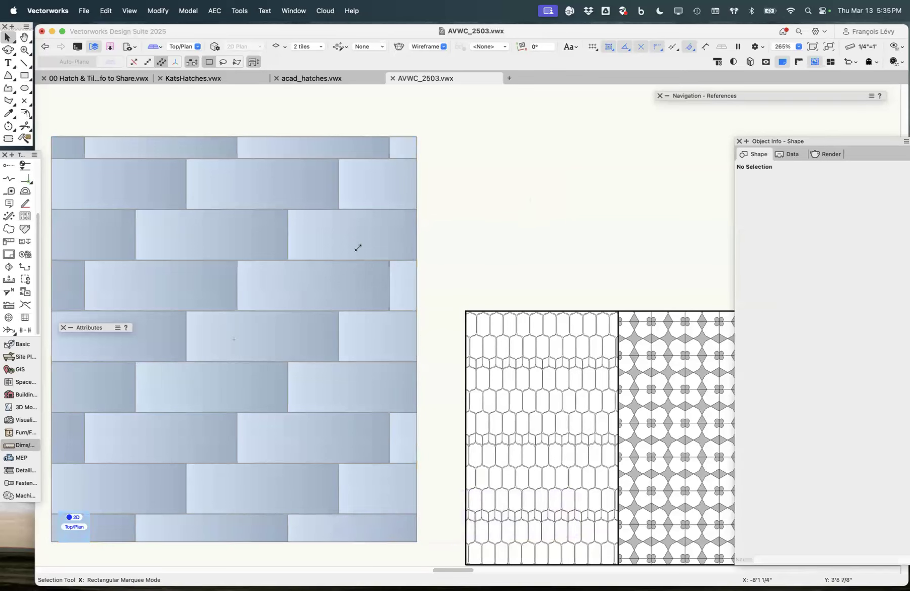
# - Display the drawing in black and white to compare the tile fills, and restore the color display
pyautogui.scroll(-3, 357, 248)
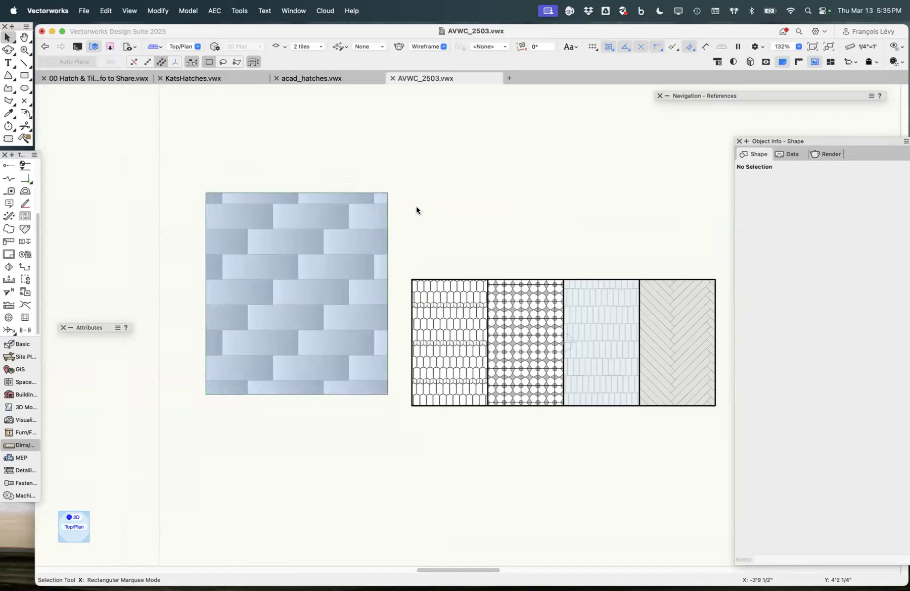
pyautogui.click(733, 61)
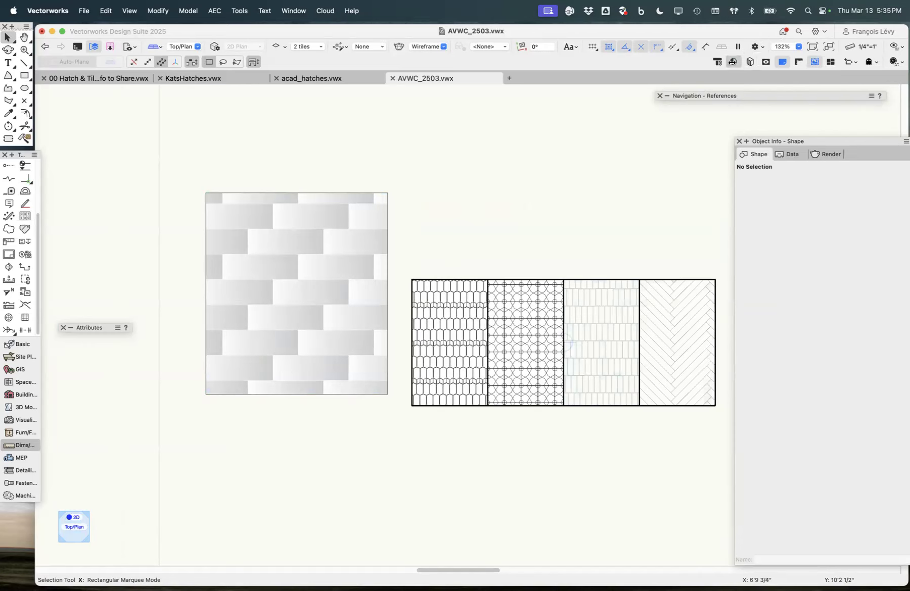
pyautogui.click(732, 61)
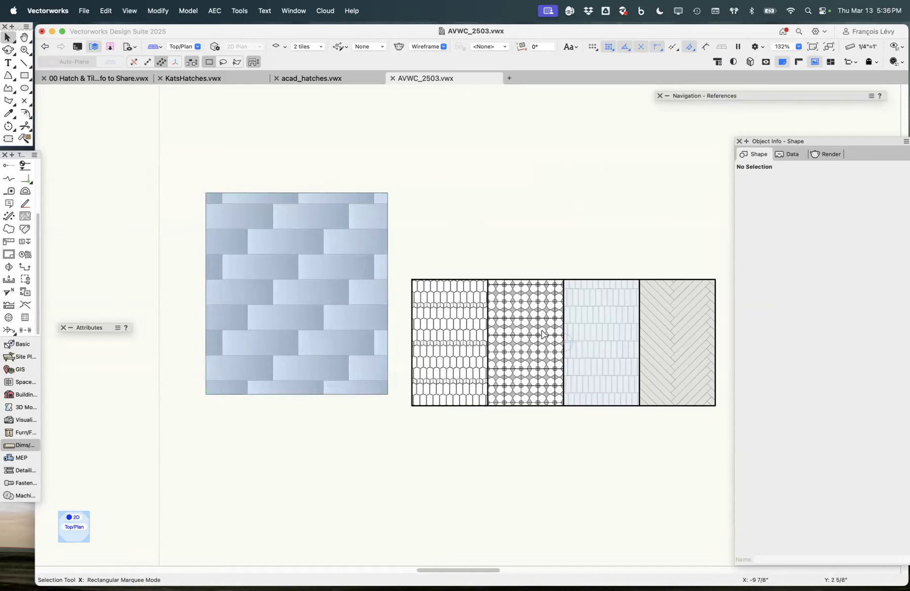
# - Examine the four sample tile fills beside the blue rectangle at different zoom levels
pyautogui.scroll(5, 542, 335)
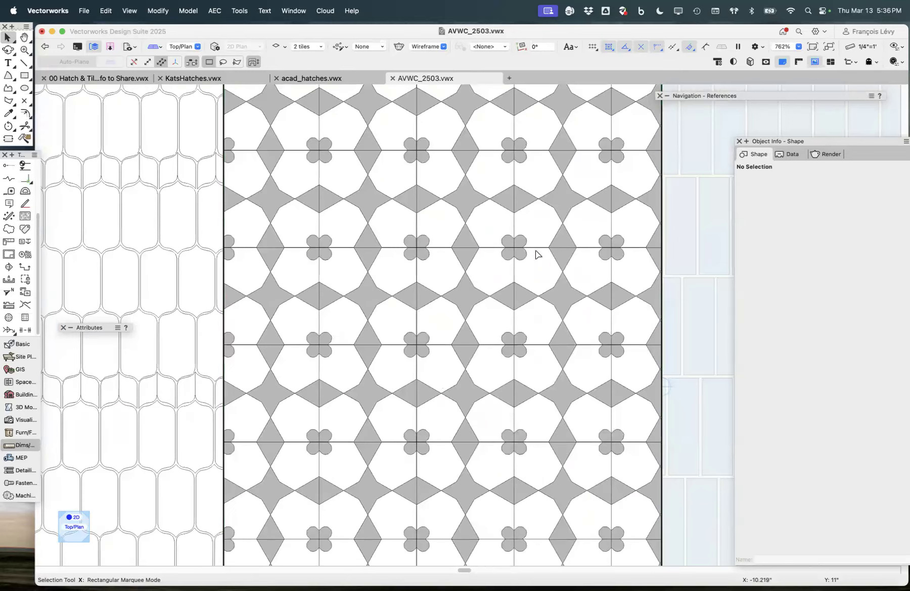
pyautogui.scroll(-5, 537, 254)
pyautogui.scroll(3, 602, 267)
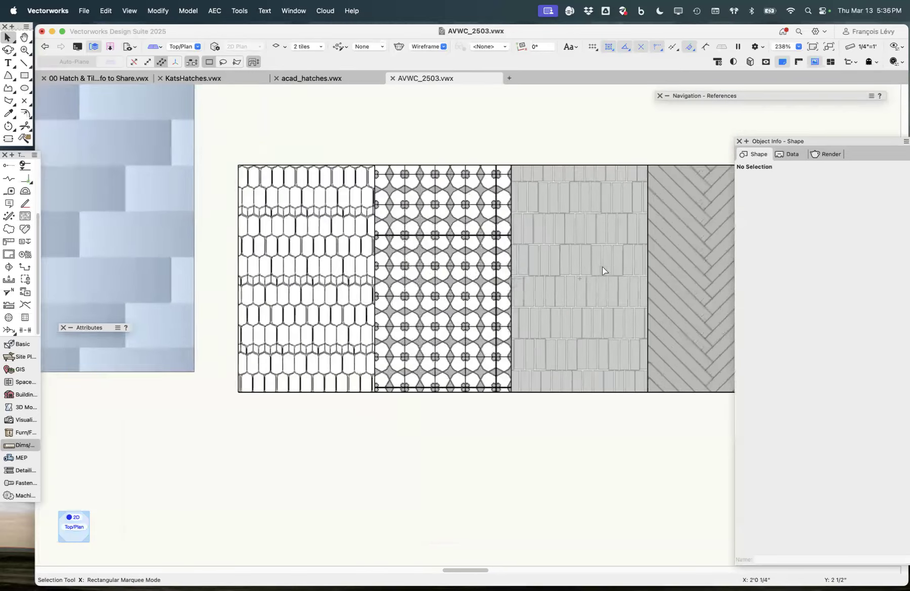
pyautogui.scroll(5, 309, 176)
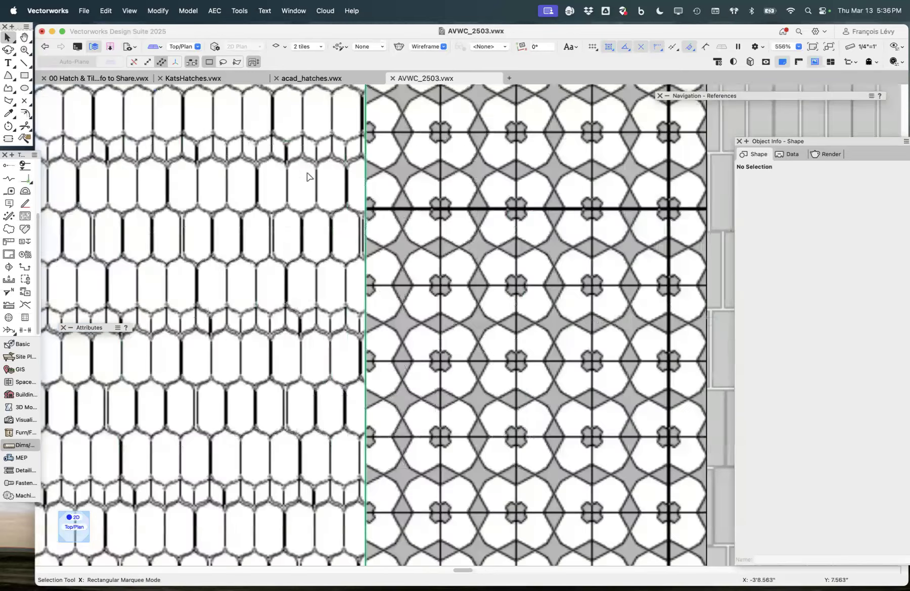
pyautogui.scroll(-5, 327, 260)
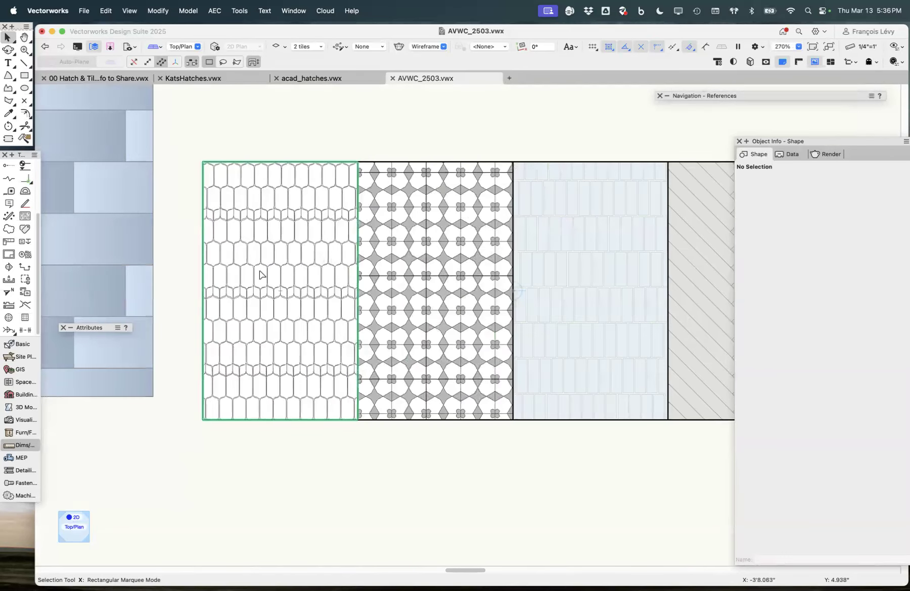
pyautogui.scroll(-1, 260, 274)
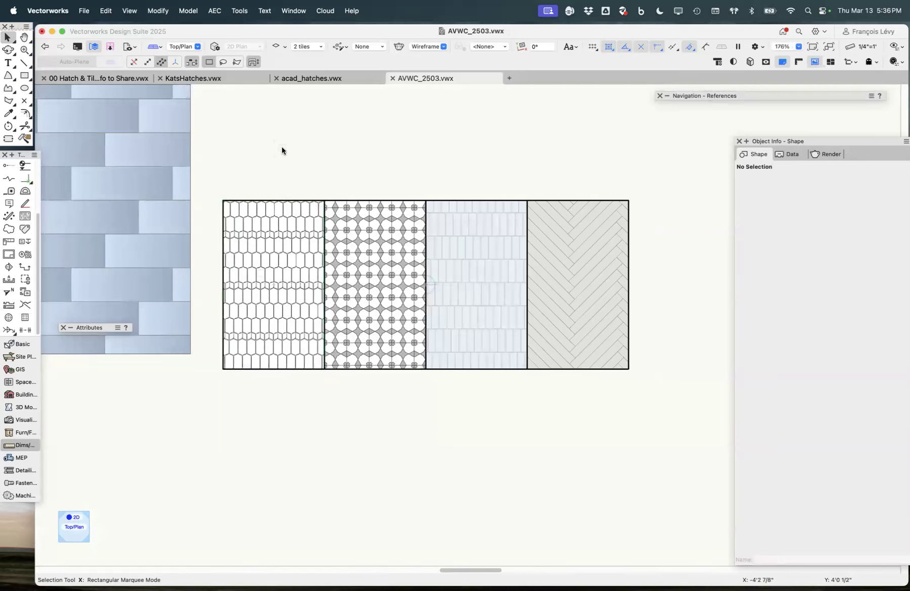
pyautogui.scroll(-1, 282, 147)
# - Activate the saved view 04 surface hatch
pyautogui.click(223, 151)
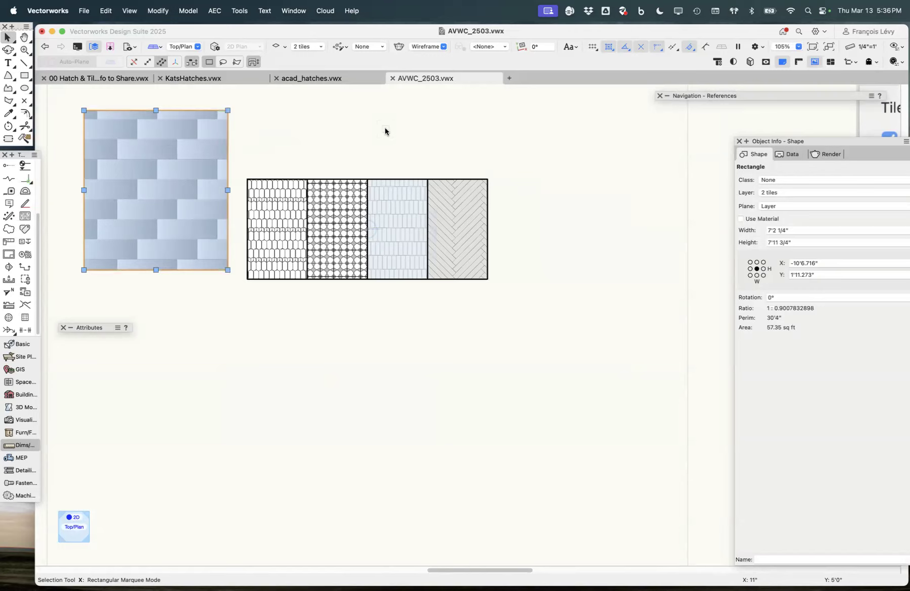
pyautogui.click(129, 46)
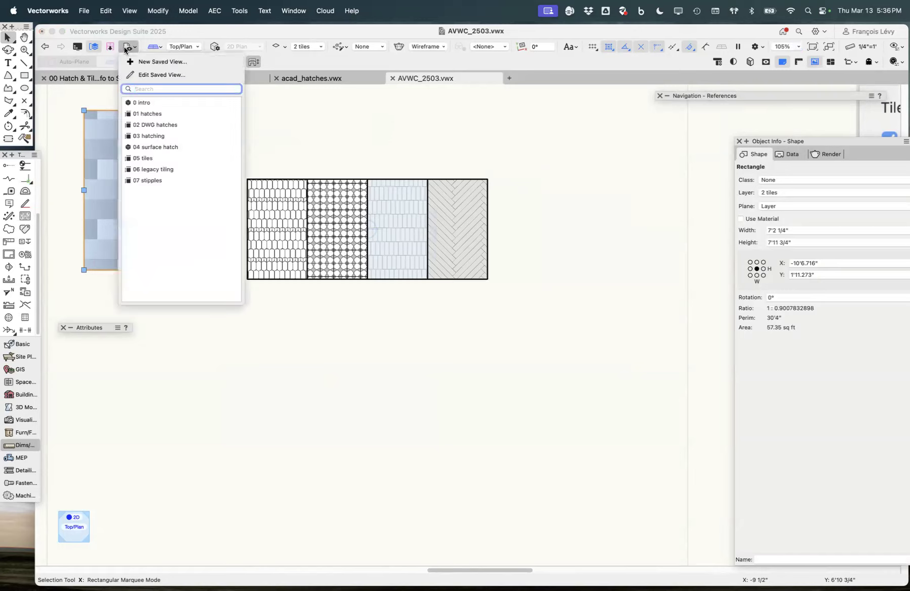
pyautogui.click(159, 146)
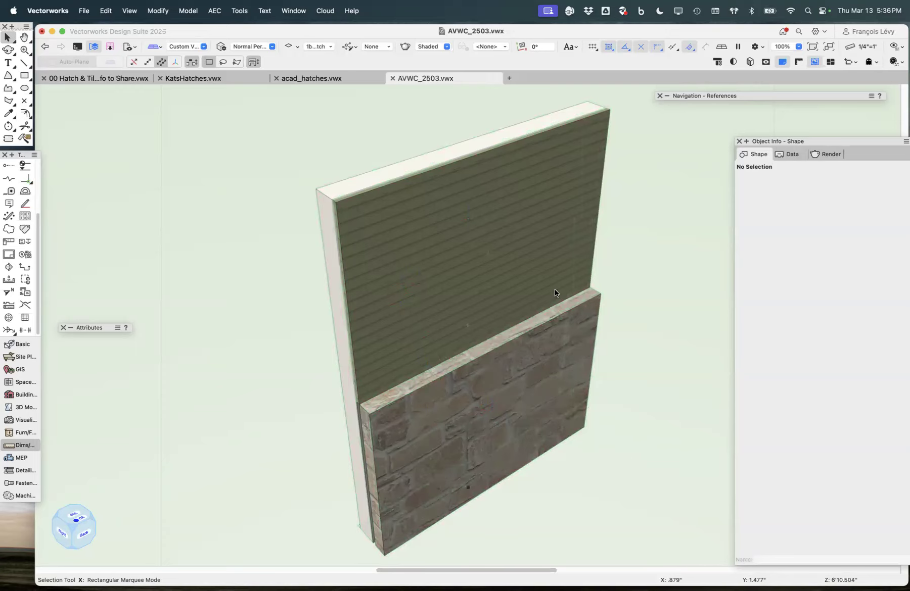
# - Orbit around the siding and stone wall and compare its Hidden Line and Shaded renderings
pyautogui.hotkey('shift', 'c')
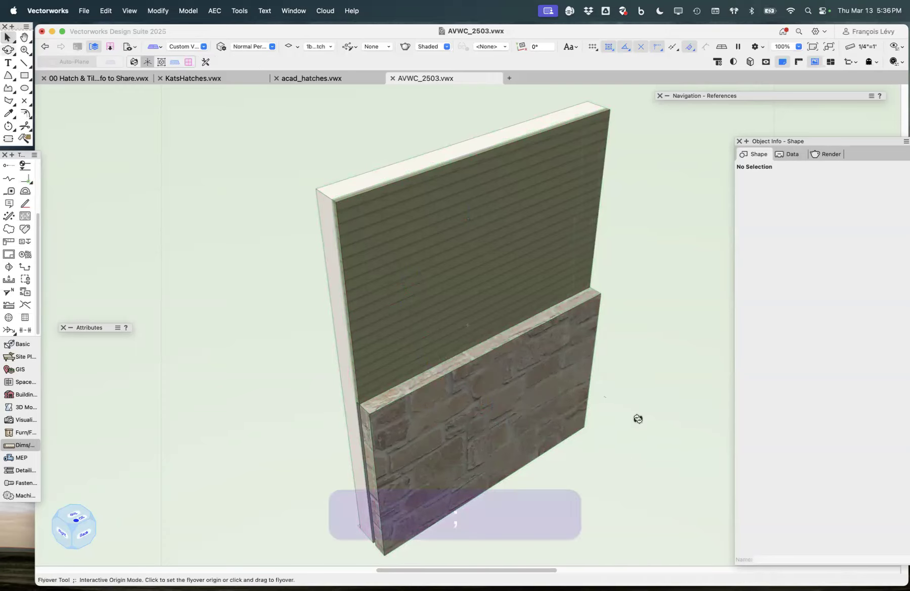
pyautogui.moveTo(558, 376)
pyautogui.mouseDown()
pyautogui.moveTo(524, 345)
pyautogui.moveTo(464, 344)
pyautogui.moveTo(563, 345)
pyautogui.moveTo(546, 366)
pyautogui.mouseUp()
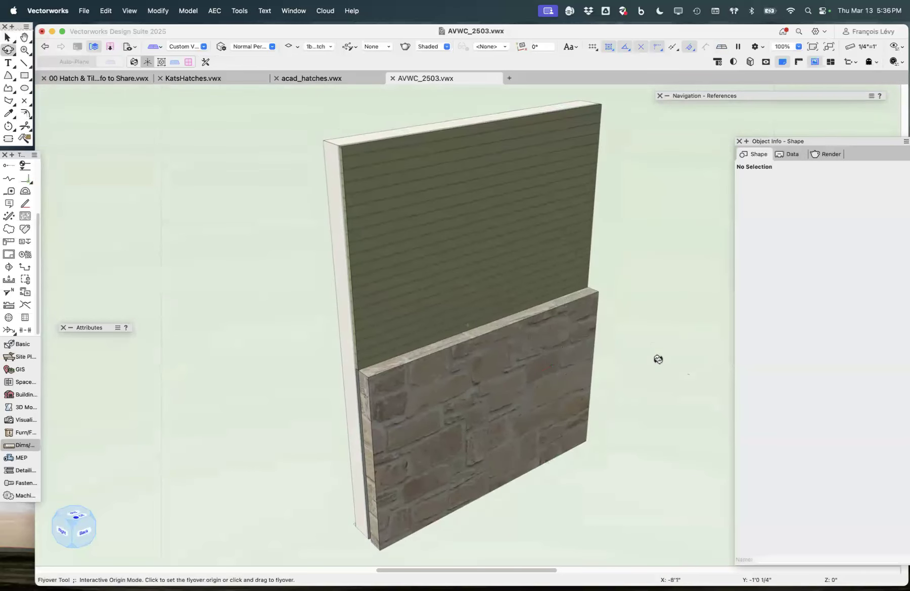
pyautogui.press('super+shift+e')
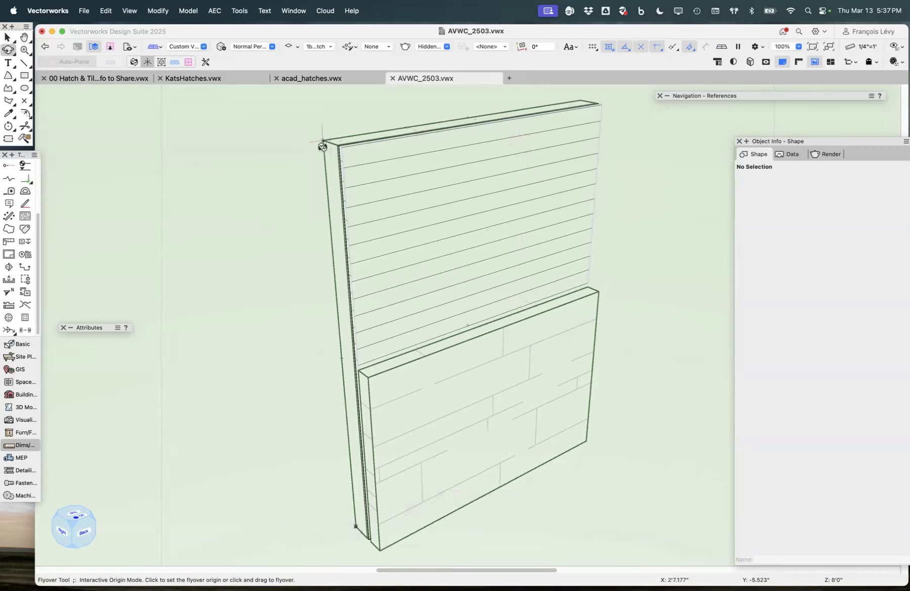
pyautogui.press('shift+super+g')
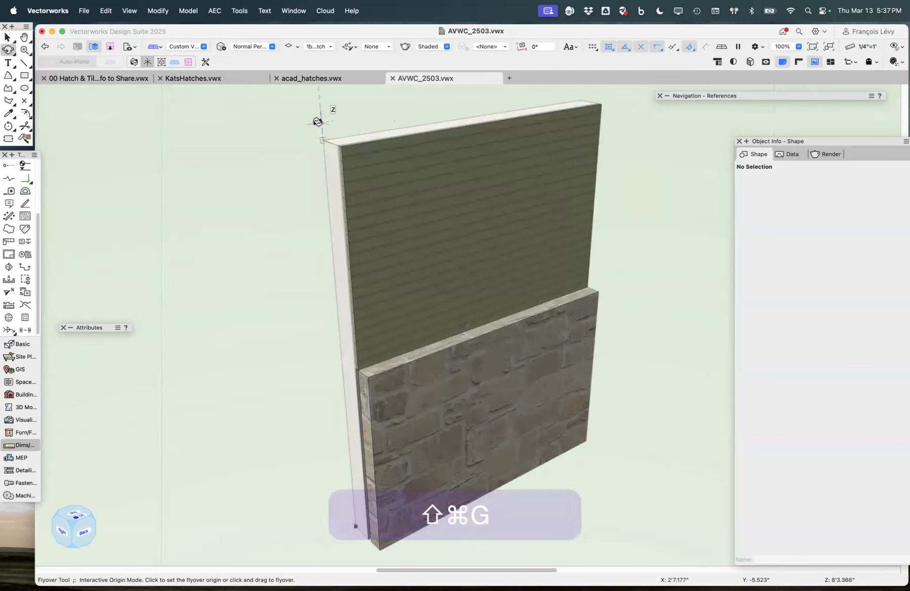
# - List the file's Renderworks Textures in the Resource Manager and open Stone Fieldstone Wall 02 Lt Brown RT for editing
pyautogui.press('super+r')
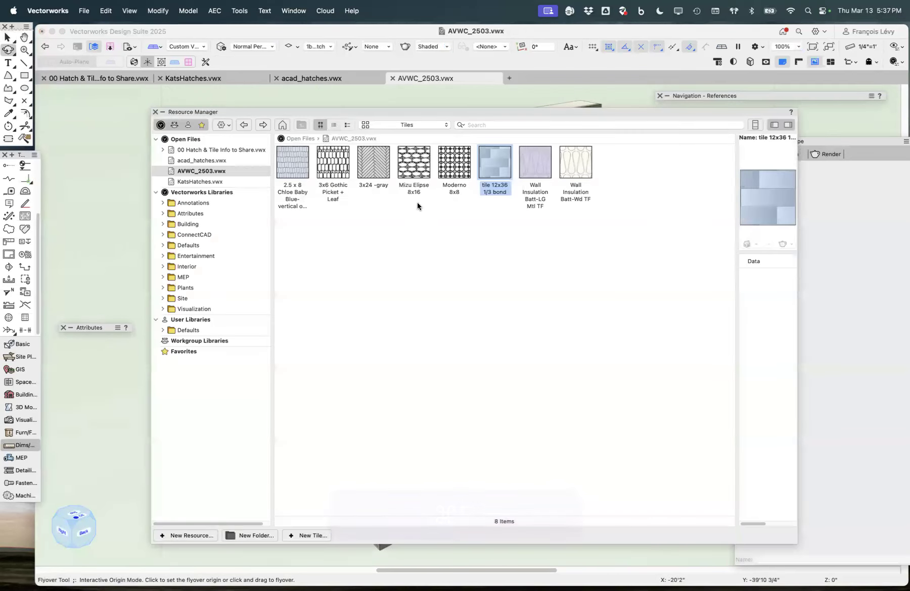
pyautogui.click(392, 129)
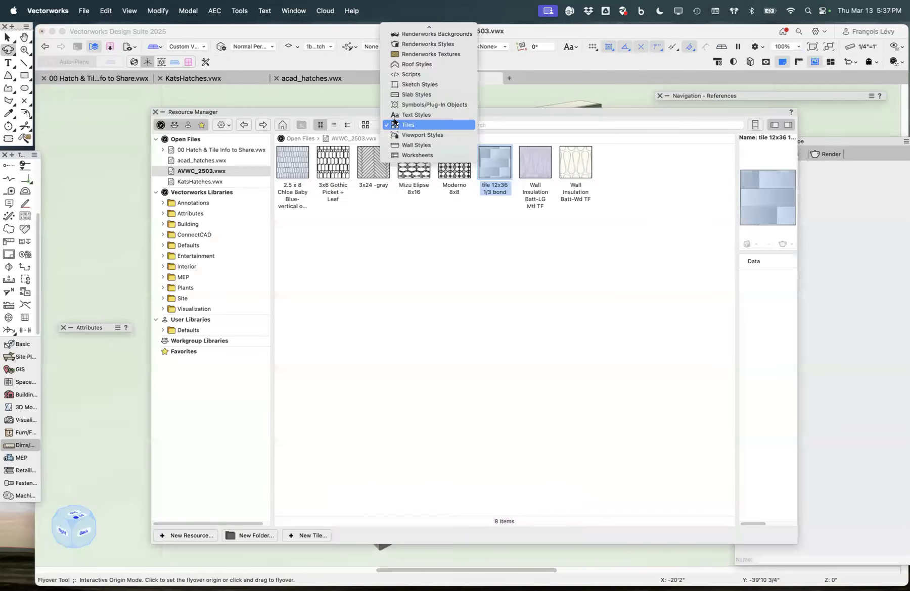
pyautogui.click(405, 54)
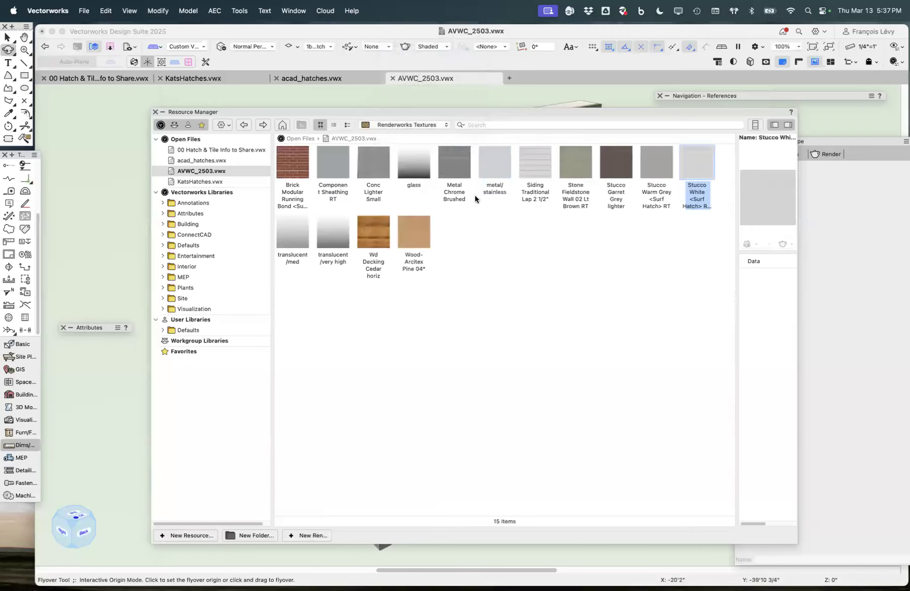
pyautogui.click(571, 154)
pyautogui.rightClick(570, 154)
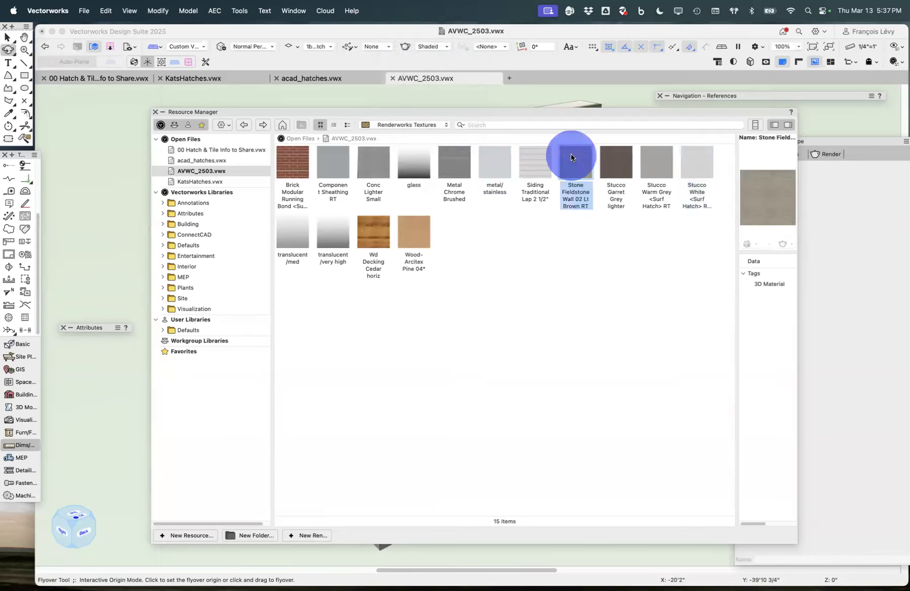
pyautogui.click(584, 240)
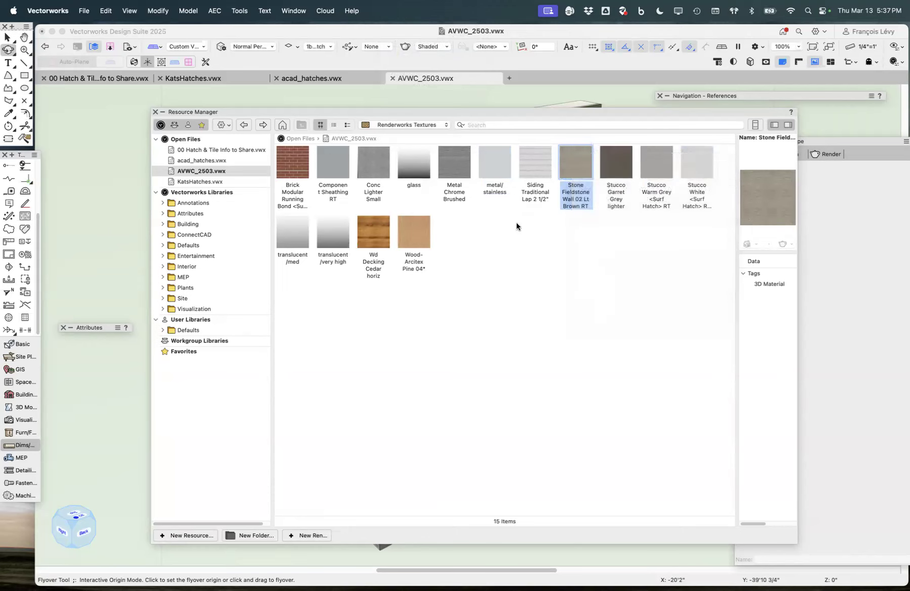
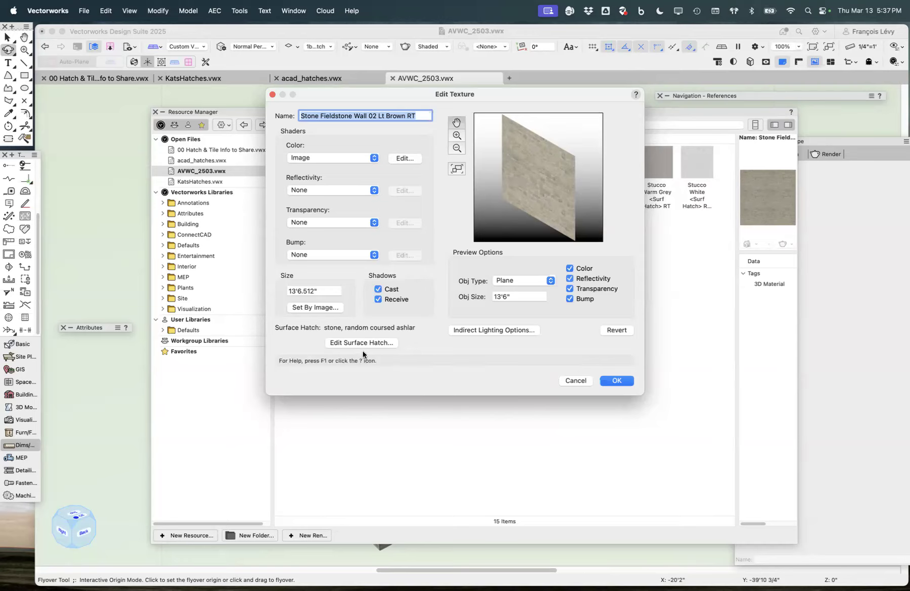
# - Open the stone texture's surface hatch settings and look through the hatch type options and available hatch resources
pyautogui.click(387, 345)
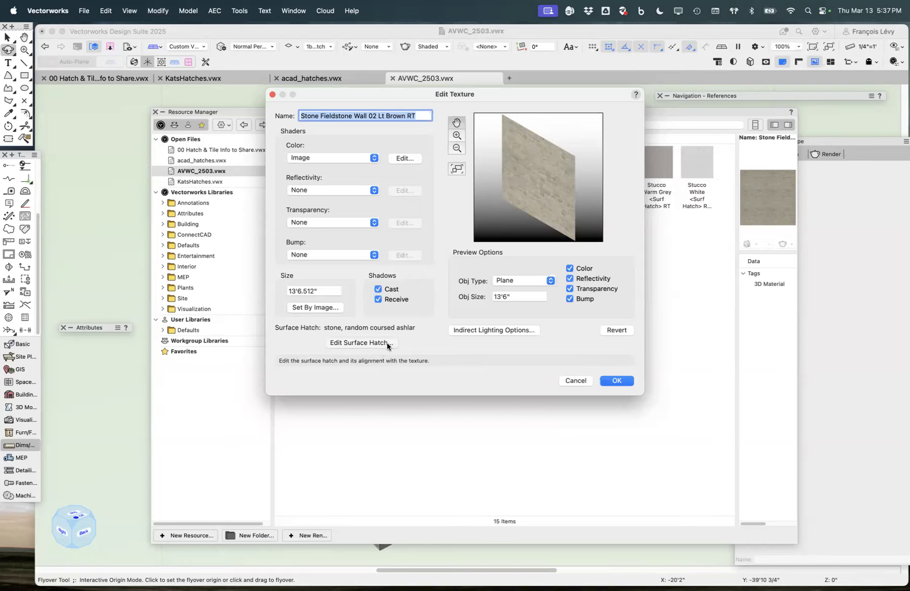
pyautogui.click(387, 341)
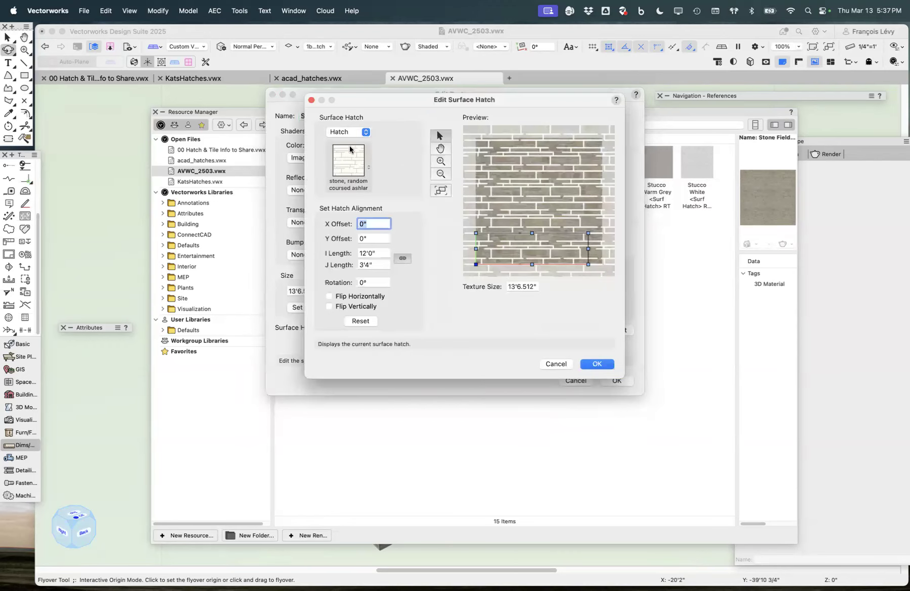
pyautogui.click(351, 132)
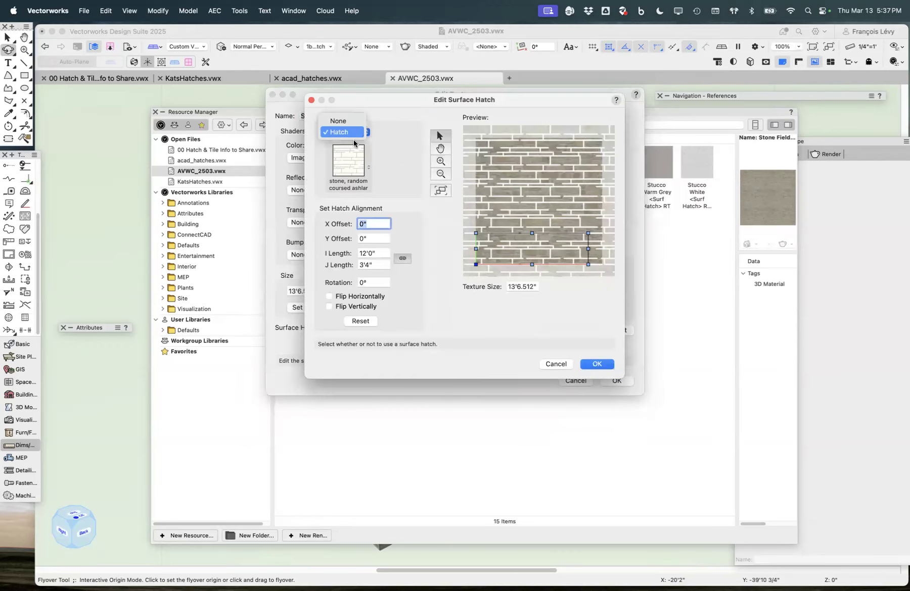
pyautogui.click(354, 139)
pyautogui.click(348, 165)
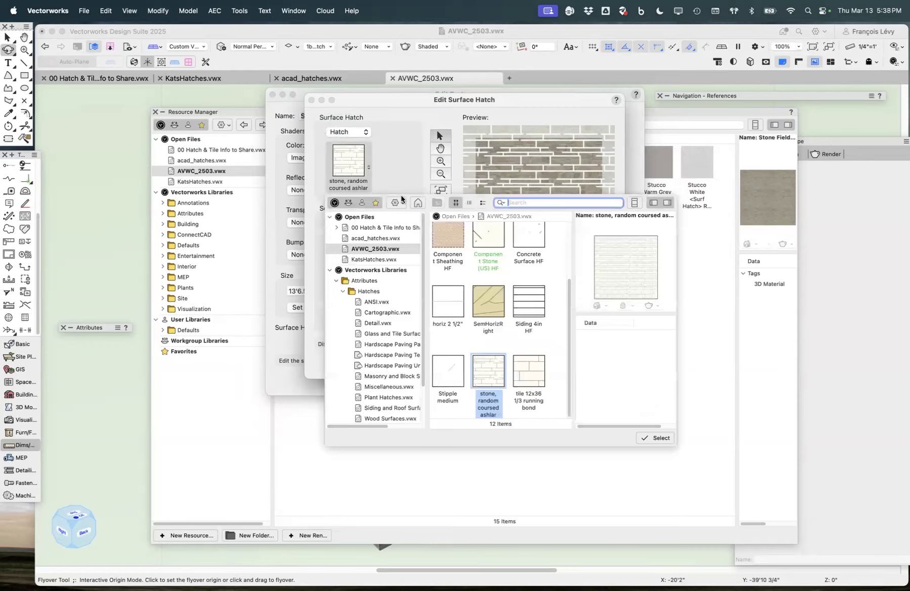
pyautogui.click(402, 161)
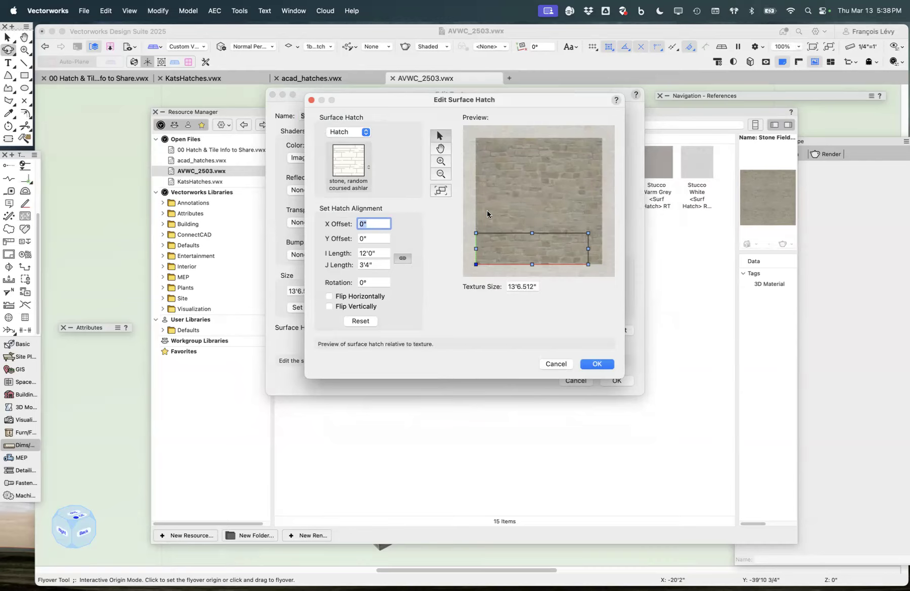
# - Examine the ashlar hatch over the stone texture in the preview, both close up and across several texture repeats
pyautogui.click(441, 161)
pyautogui.moveTo(496, 174); pyautogui.dragTo(561, 237)
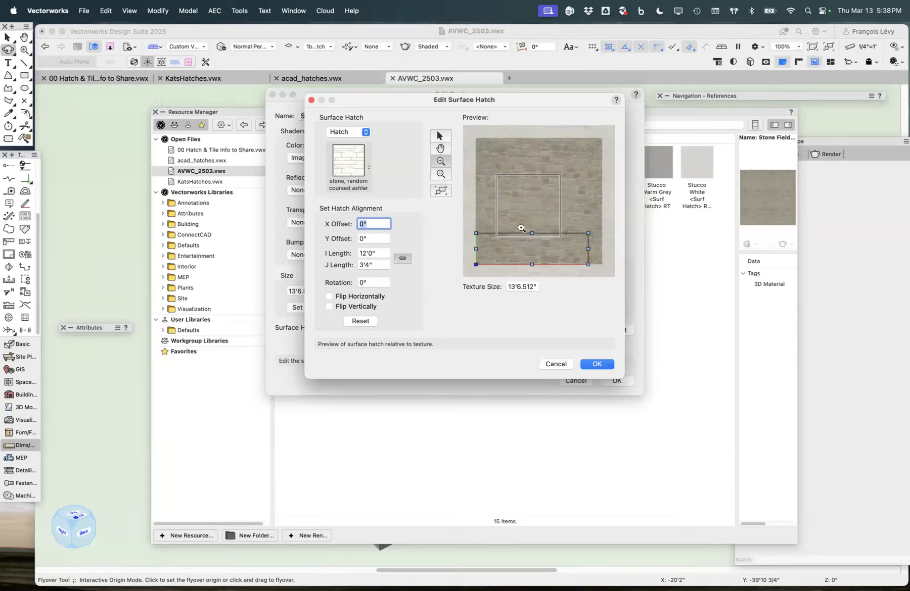
pyautogui.click(521, 227)
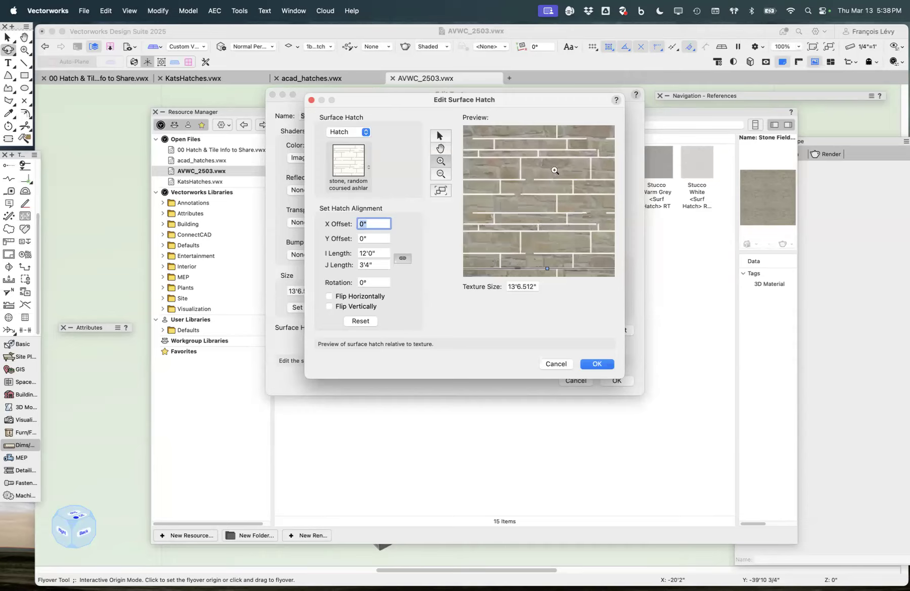
pyautogui.click(440, 174)
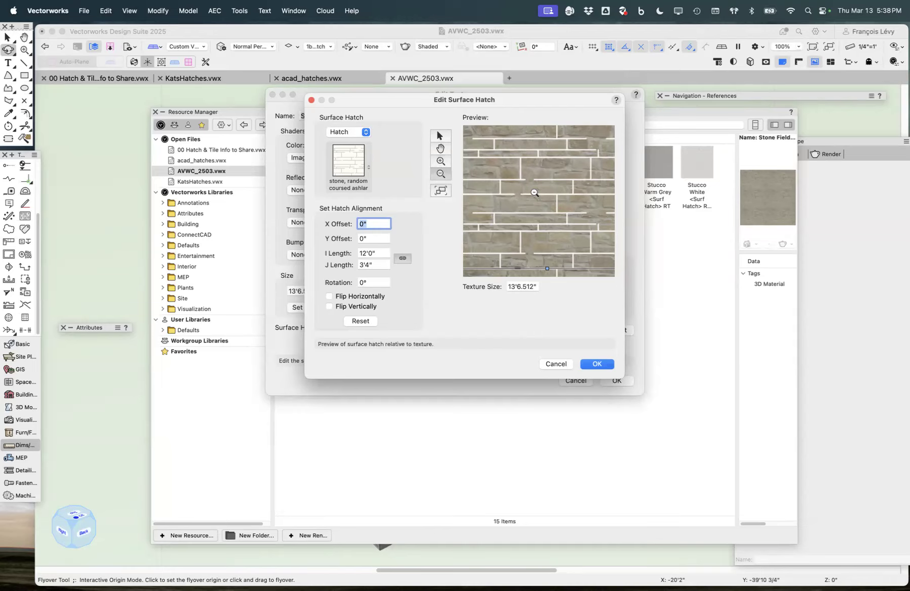
pyautogui.moveTo(491, 175); pyautogui.dragTo(589, 260)
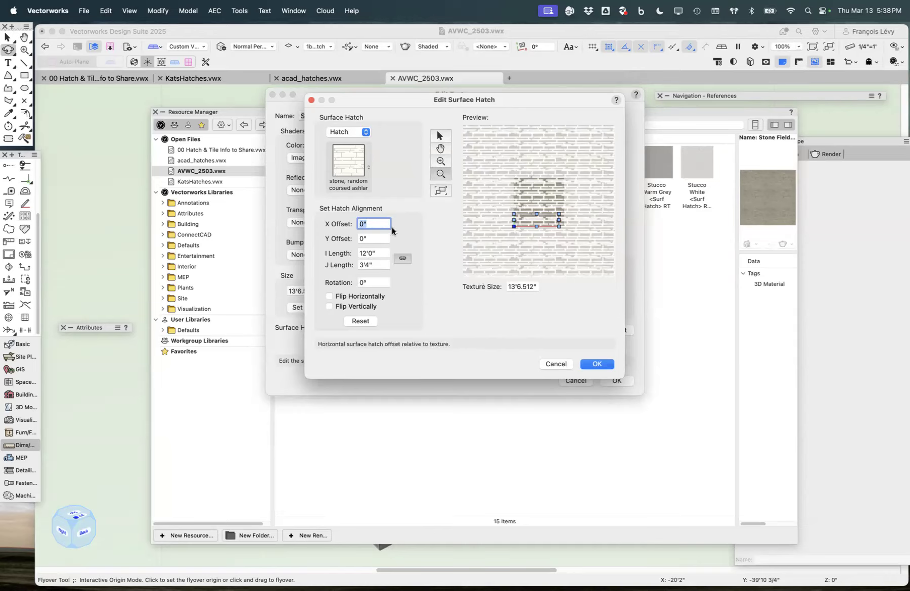
pyautogui.click(441, 161)
pyautogui.moveTo(505, 171); pyautogui.dragTo(577, 240)
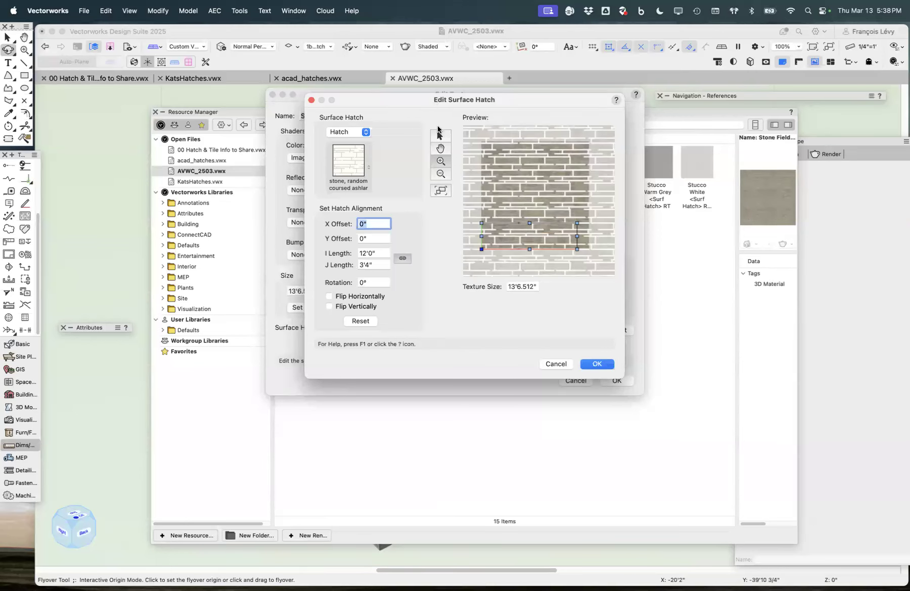
# - Try shrinking the ashlar hatch's repeat to about 5'8.6" by 1'7" and moving its origin outside the stone image's lower-left corner
pyautogui.click(440, 136)
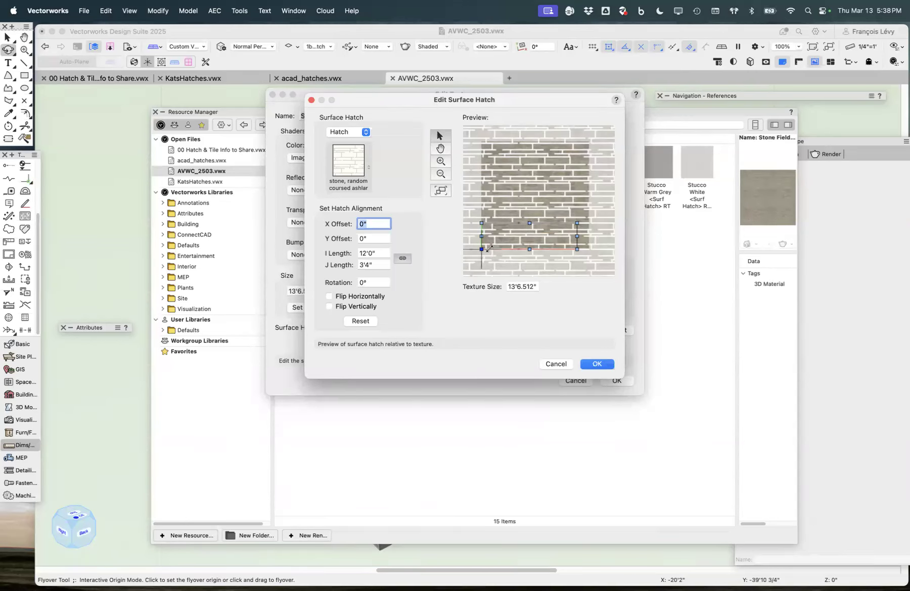
pyautogui.moveTo(500, 254)
pyautogui.mouseDown()
pyautogui.moveTo(478, 259)
pyautogui.moveTo(527, 263)
pyautogui.mouseUp()
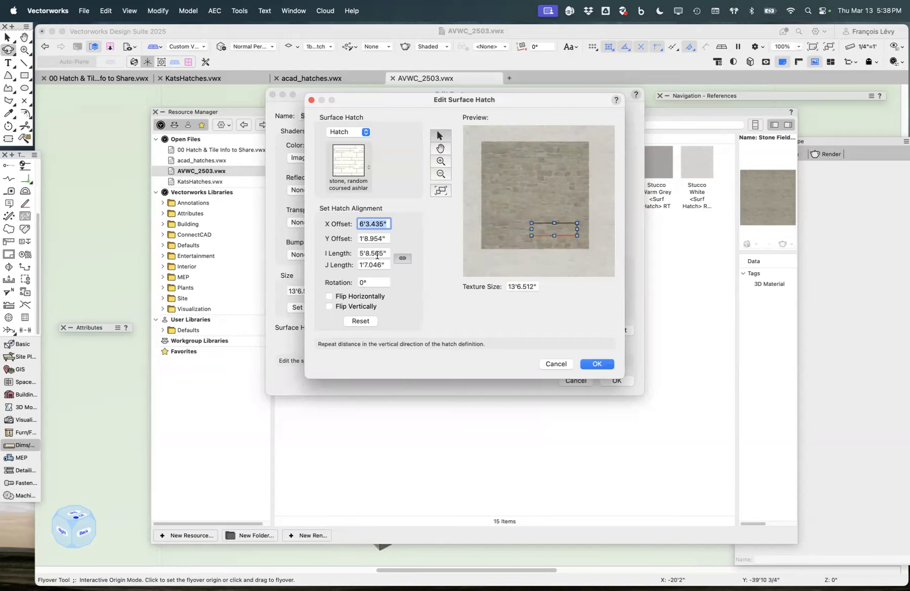
pyautogui.click(378, 253)
pyautogui.click(384, 224)
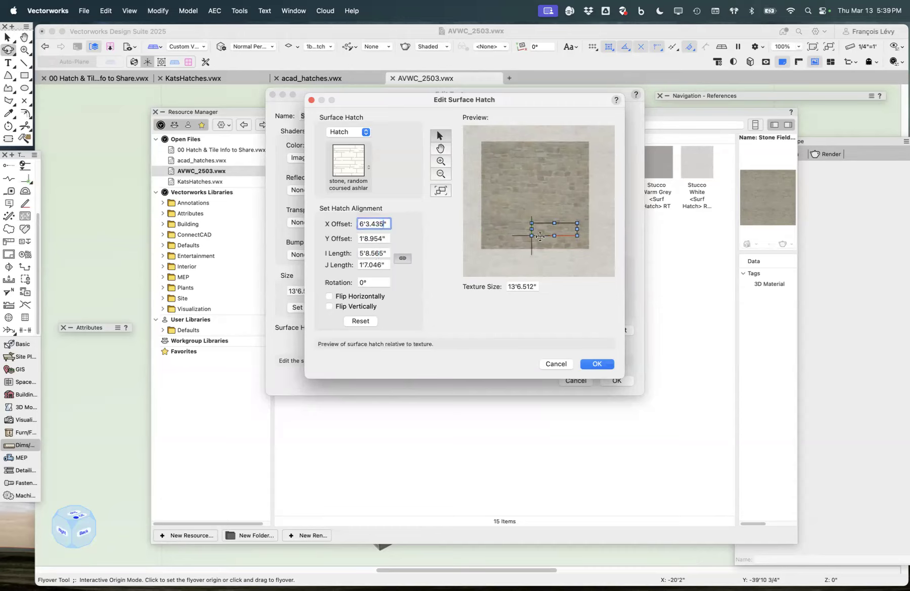
pyautogui.moveTo(540, 236)
pyautogui.mouseDown()
pyautogui.moveTo(501, 277)
pyautogui.moveTo(484, 273)
pyautogui.mouseUp()
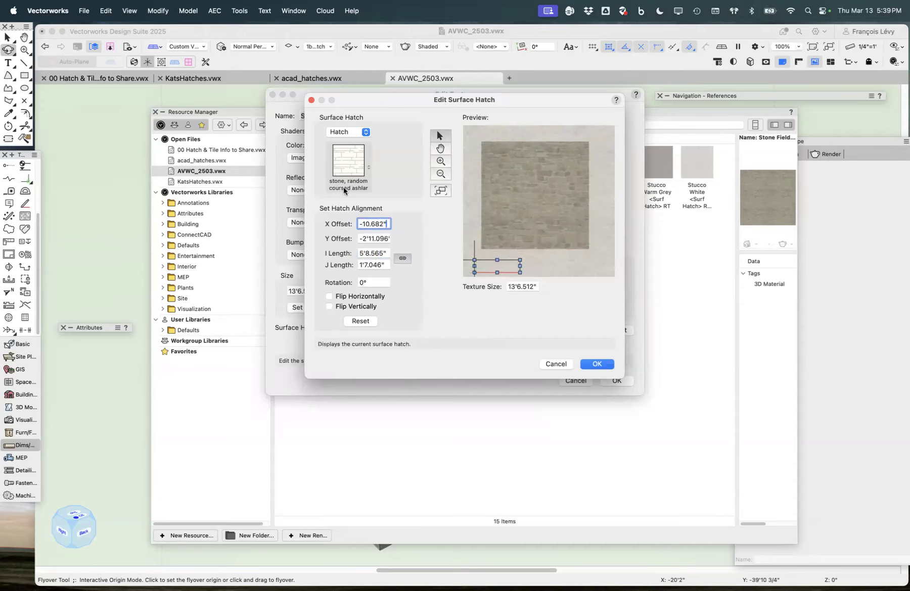
# - Set the ashlar hatch's X and Y offsets to 0 and its I Length to 12', and accept the stone texture edits
pyautogui.click(365, 219)
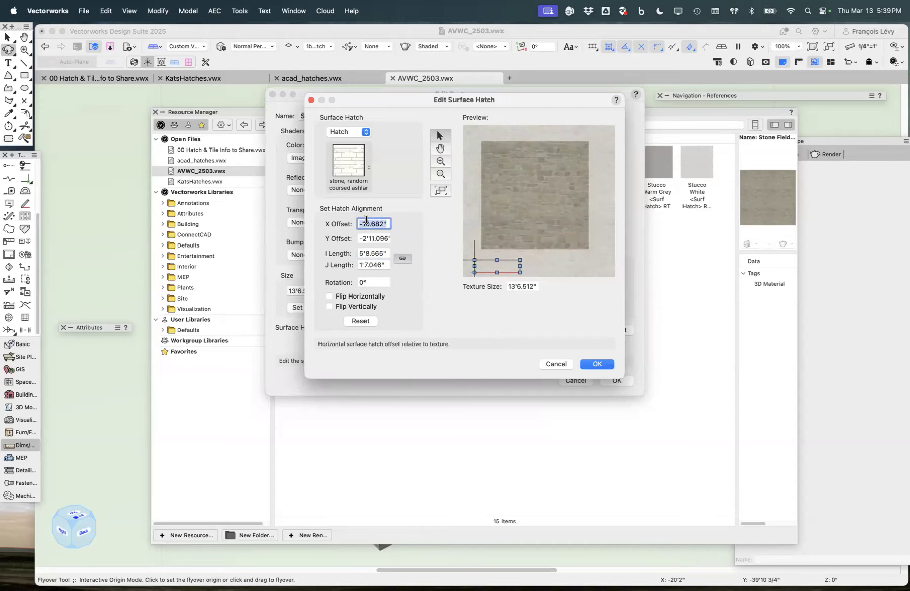
pyautogui.write('0')
pyautogui.press('Tab')
pyautogui.write('0')
pyautogui.press('Tab')
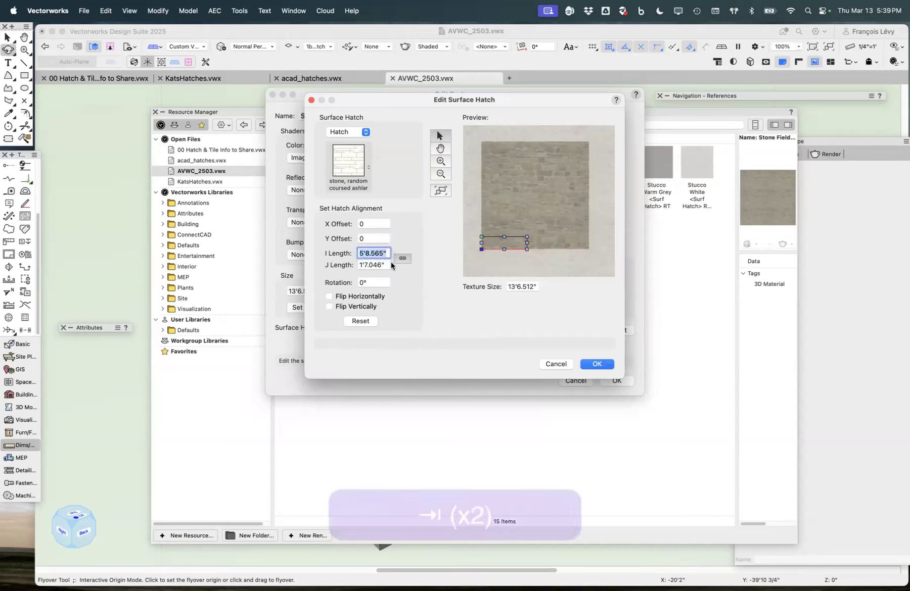
pyautogui.moveTo(527, 236); pyautogui.dragTo(561, 202)
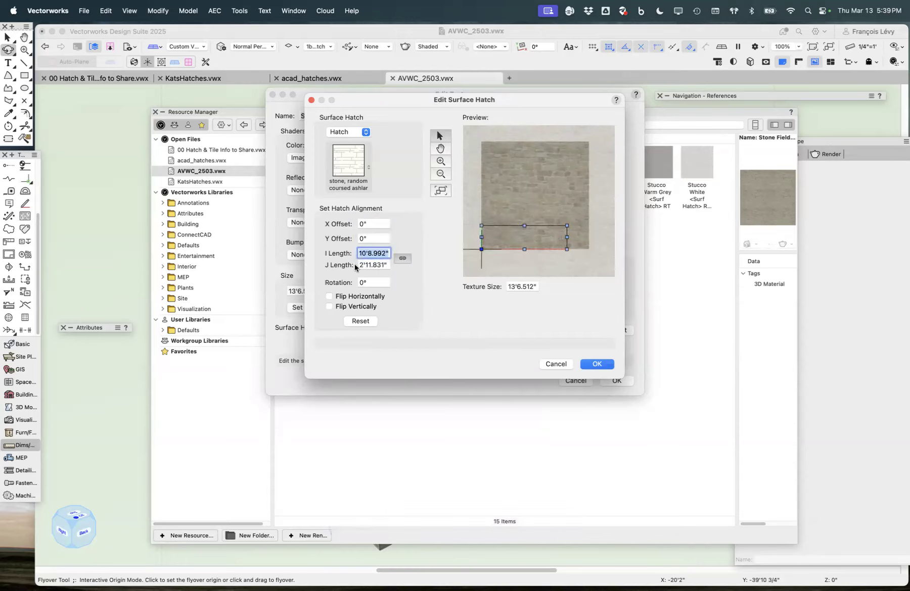
pyautogui.write('12')
pyautogui.press('Tab')
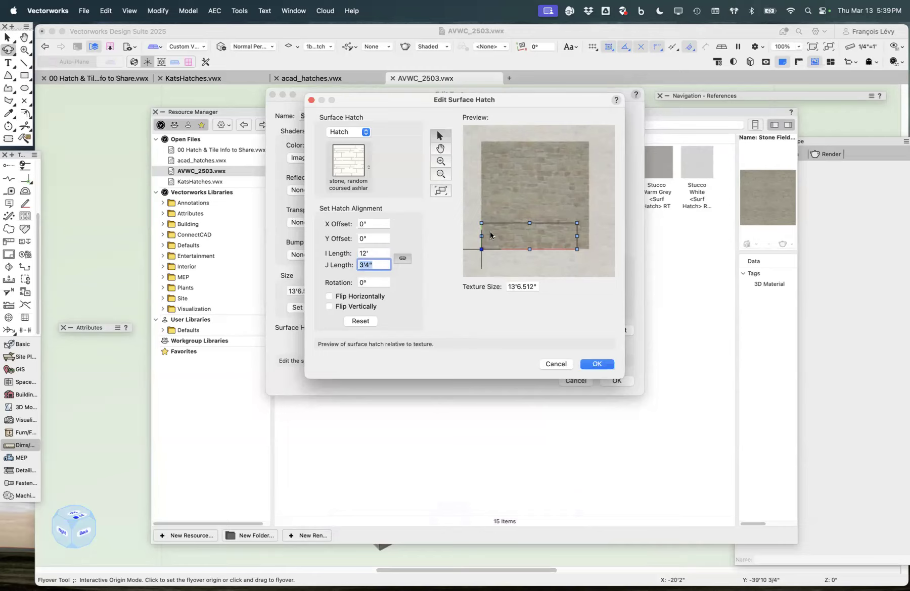
pyautogui.click(599, 366)
pyautogui.click(620, 382)
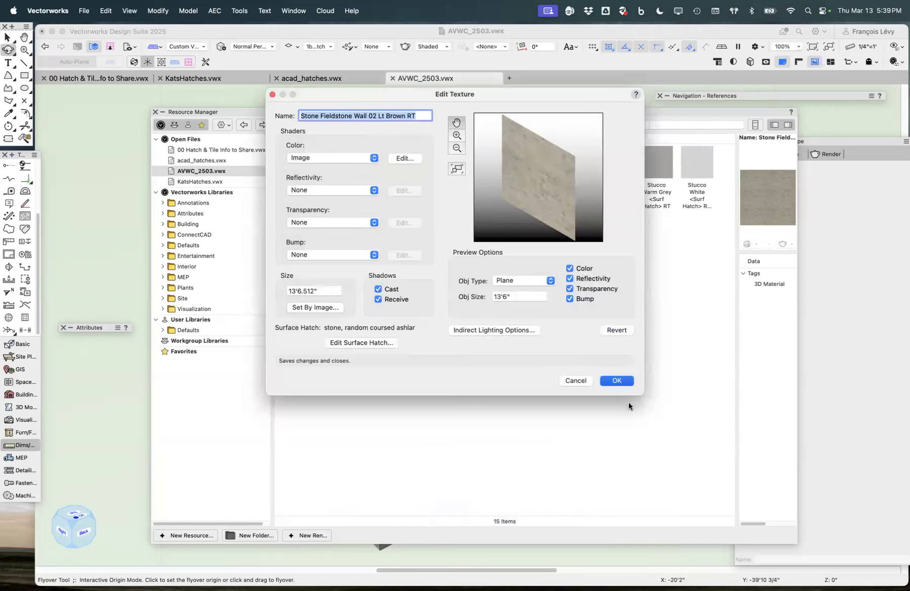
# - Open the Siding Traditional Lap 2 1/2" texture for editing and bring up its surface hatch settings
pyautogui.click(528, 172)
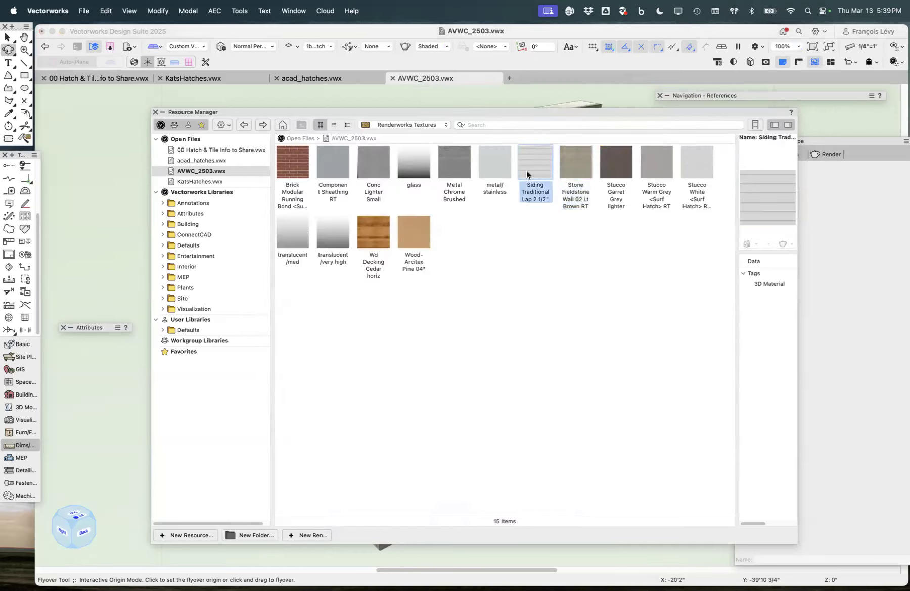
pyautogui.rightClick(528, 171)
pyautogui.click(546, 256)
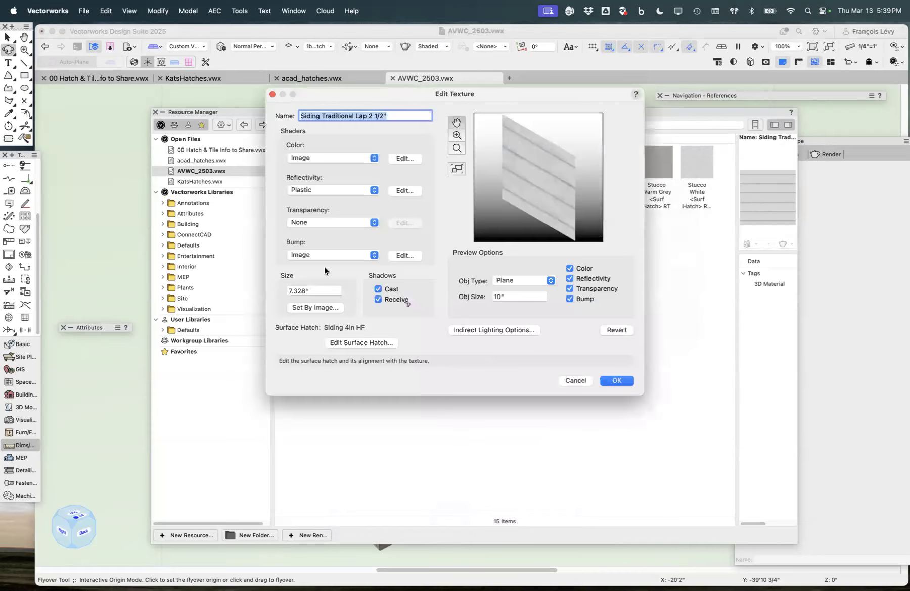
pyautogui.click(355, 342)
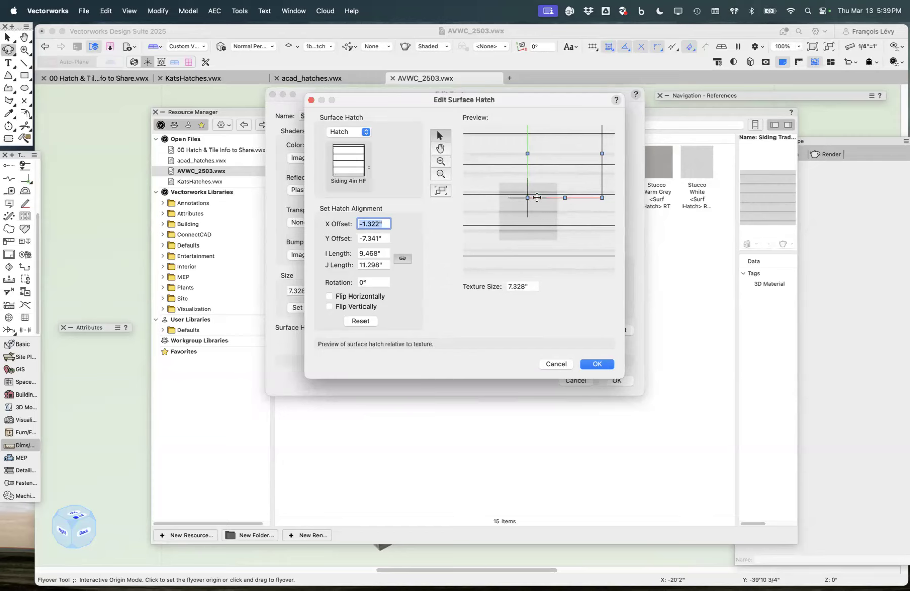
# - Try moving the siding hatch's origin near the texture image's corner and resizing its repeat freehand in the preview
pyautogui.moveTo(535, 198)
pyautogui.mouseDown()
pyautogui.moveTo(485, 262)
pyautogui.moveTo(482, 249)
pyautogui.mouseUp()
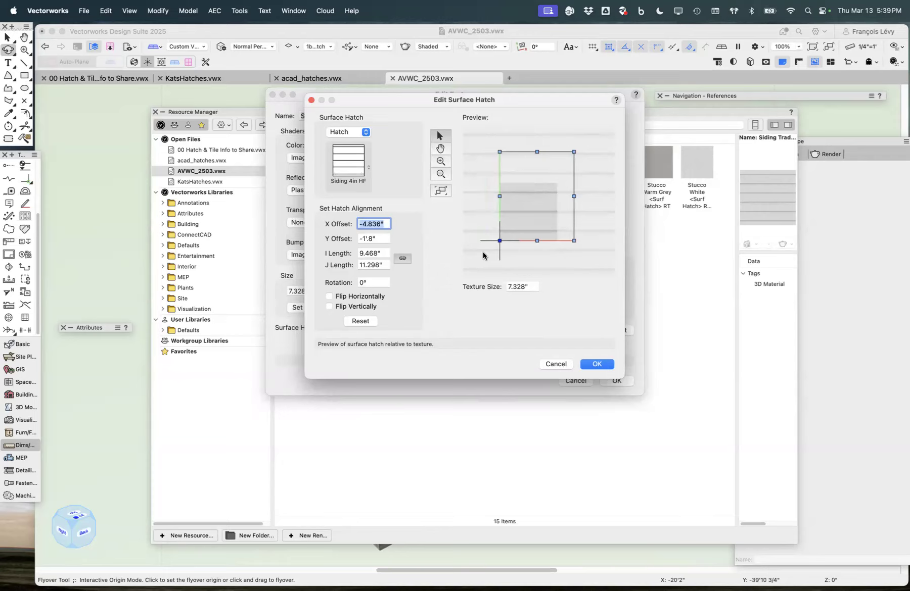
pyautogui.moveTo(574, 151); pyautogui.dragTo(551, 178)
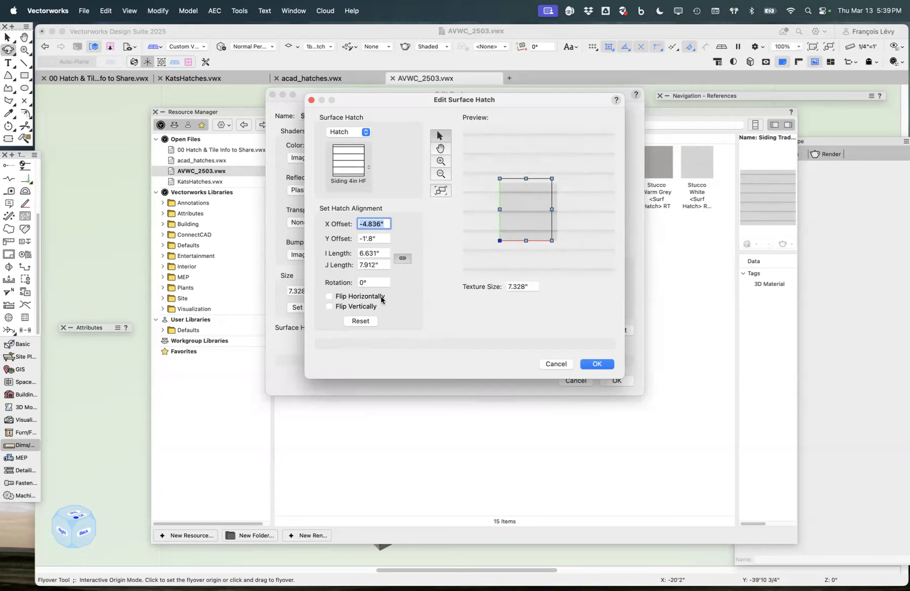
pyautogui.click(375, 324)
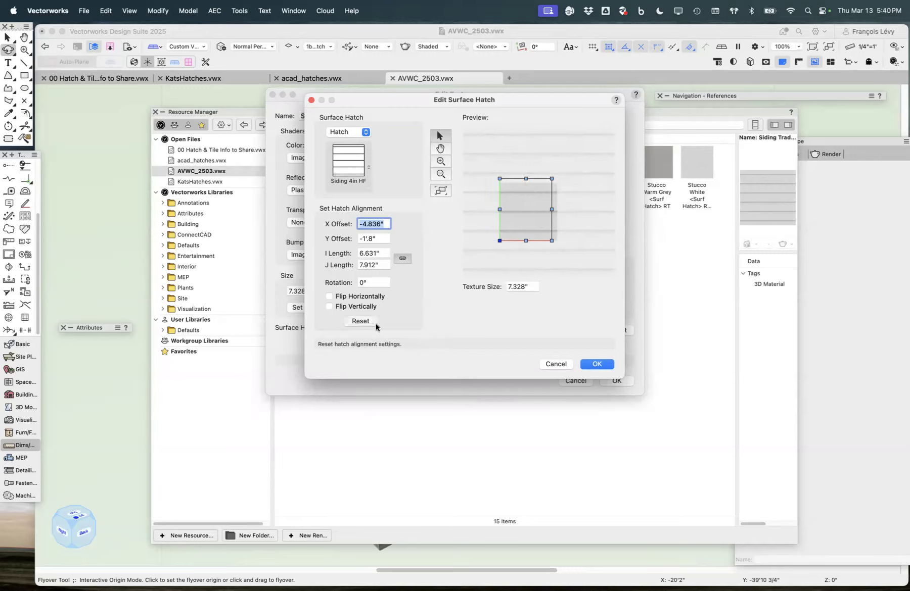
pyautogui.click(441, 161)
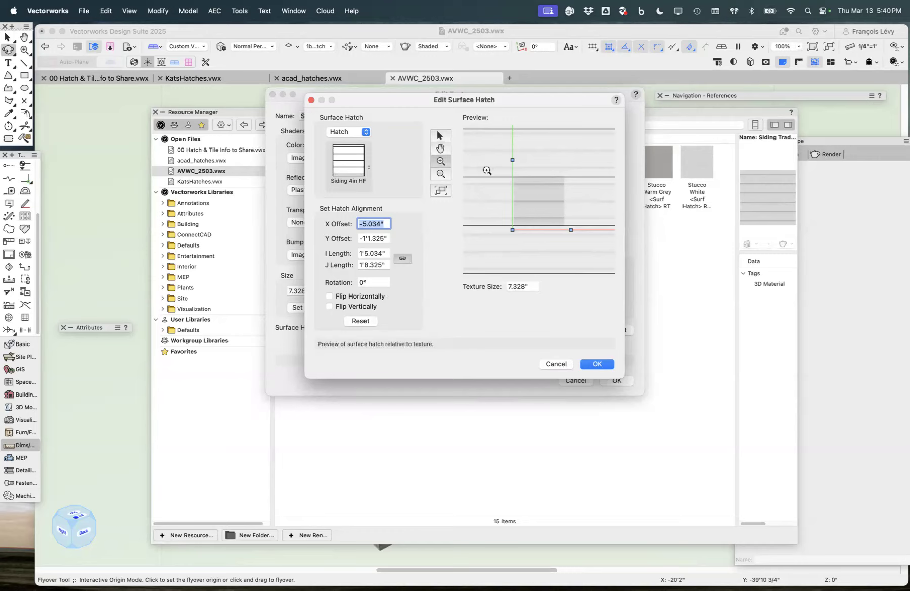
# - Try a J Length of 2.5 for the siding hatch and inspect its line spacing against the texture close up
pyautogui.click(379, 251)
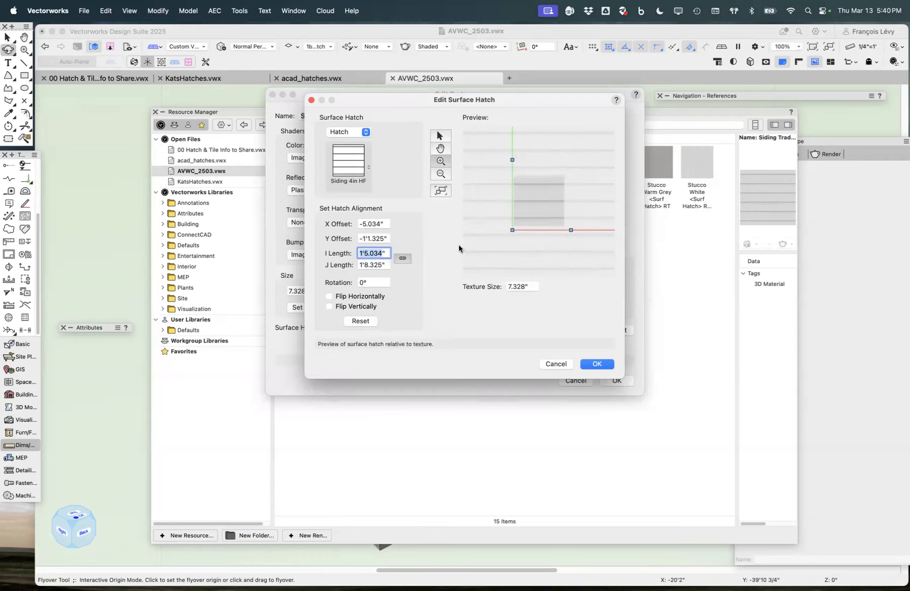
pyautogui.press('Tab')
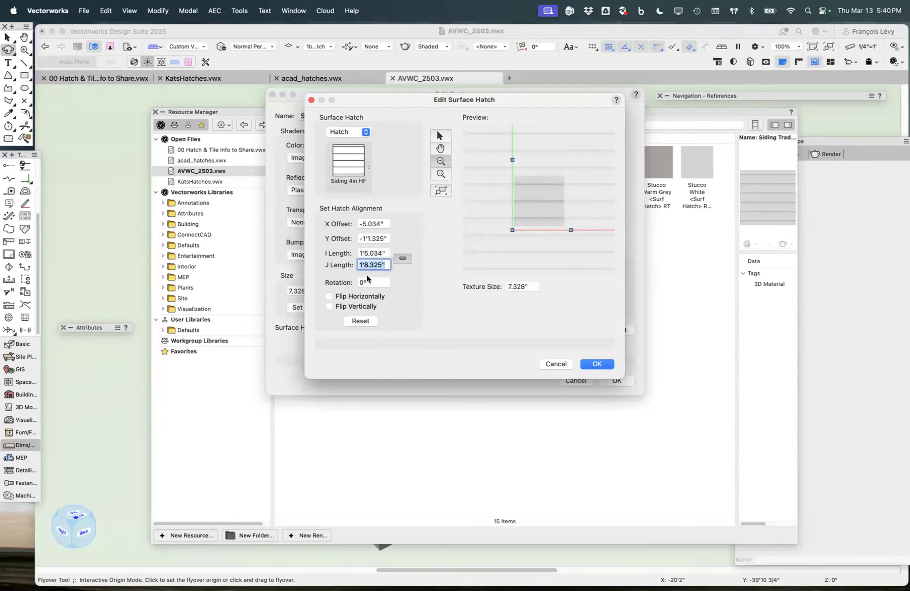
pyautogui.write('2.5')
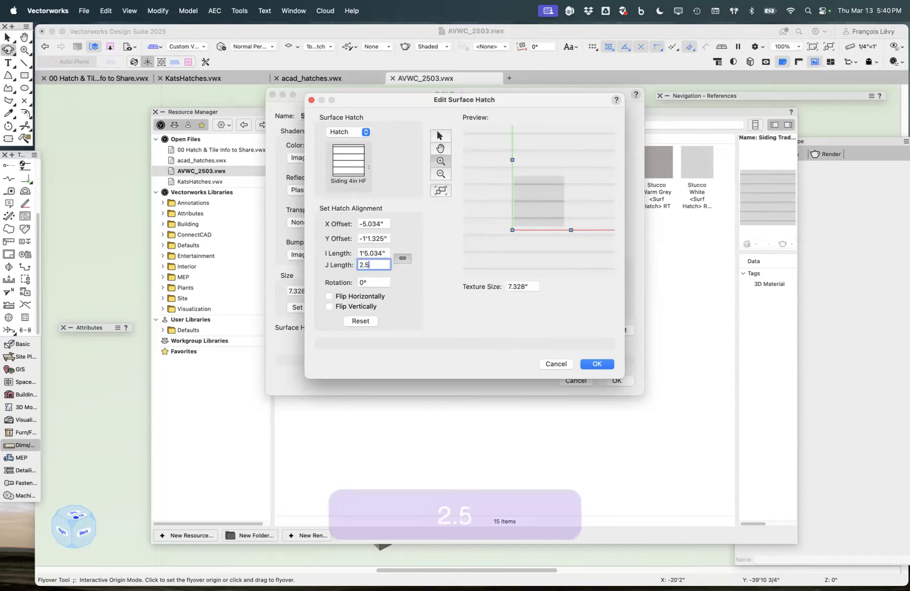
pyautogui.press('Tab')
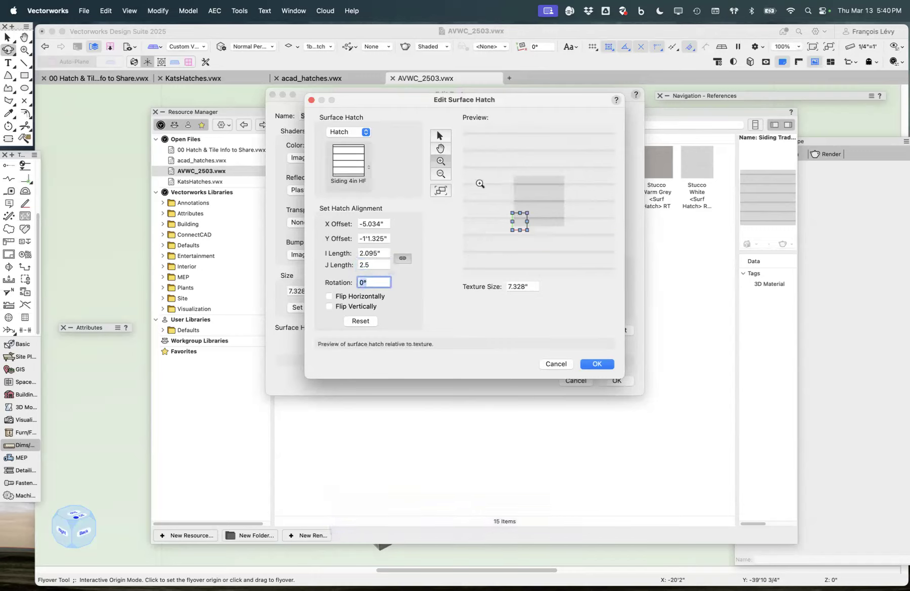
pyautogui.click(440, 149)
pyautogui.click(440, 161)
pyautogui.moveTo(495, 175); pyautogui.dragTo(584, 260)
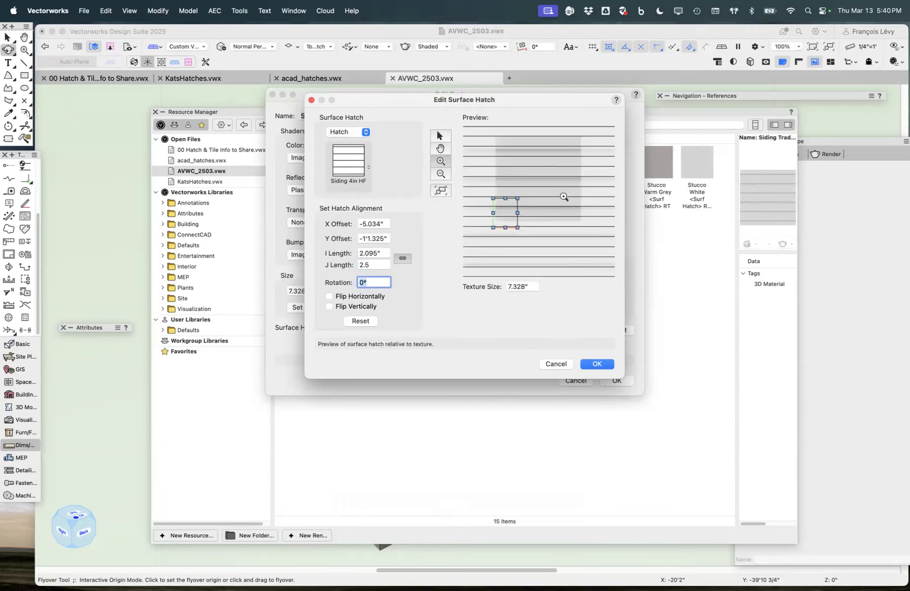
# - Try a J Length of 5.5 for the siding hatch
pyautogui.hotkey('shift', 'Tab')
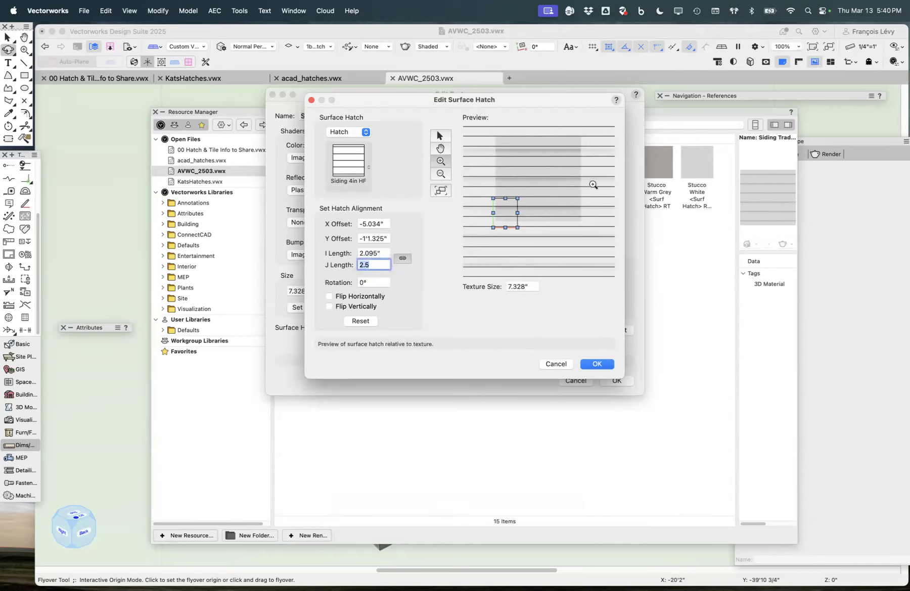
pyautogui.write('5.5')
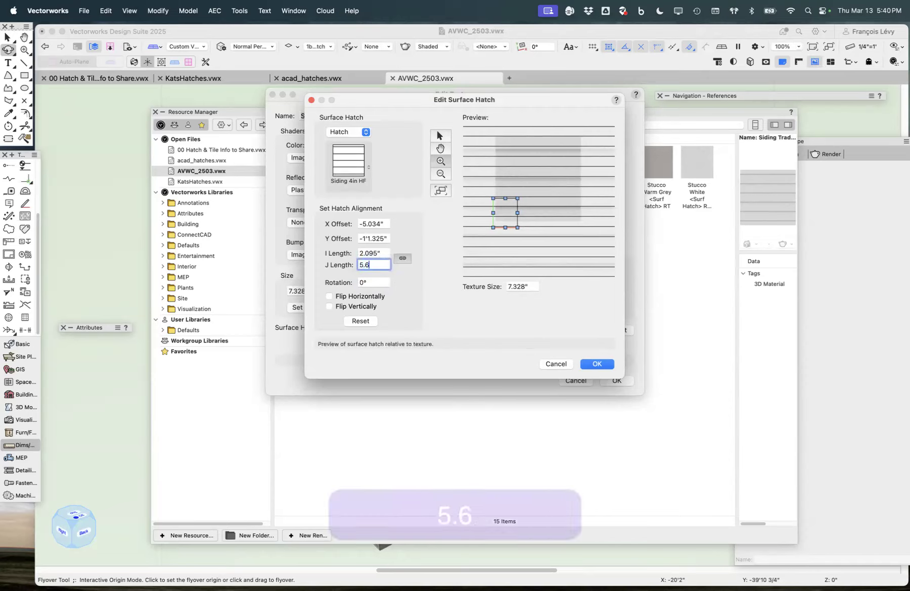
pyautogui.press('Tab')
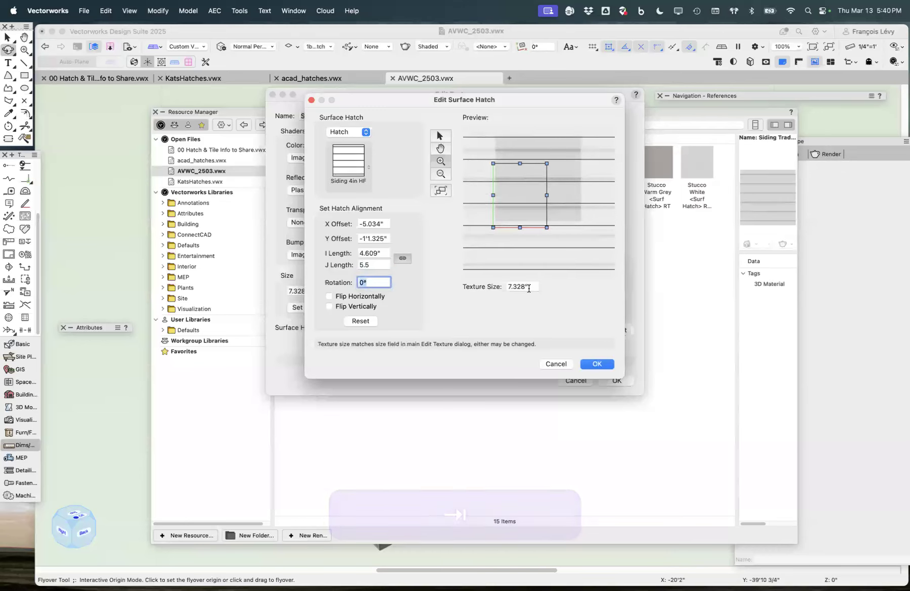
# - Copy the texture size of 7.328" into the siding hatch's J Length
pyautogui.press('Tab')
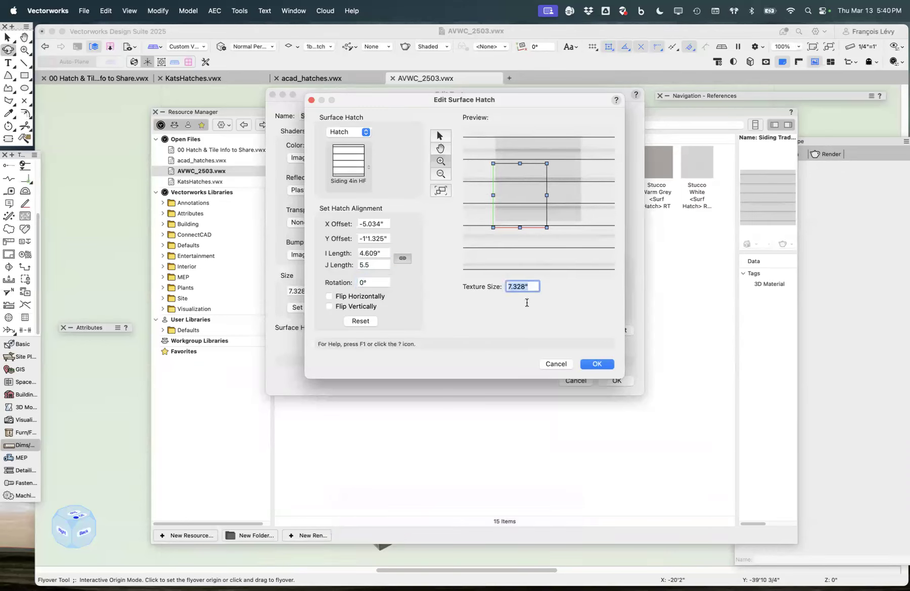
pyautogui.press('super+c')
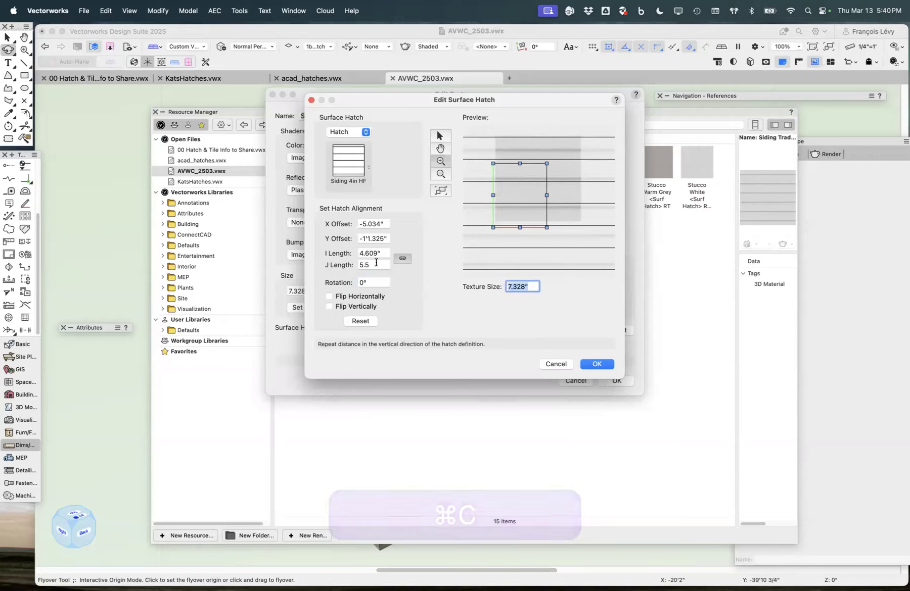
pyautogui.click(376, 264)
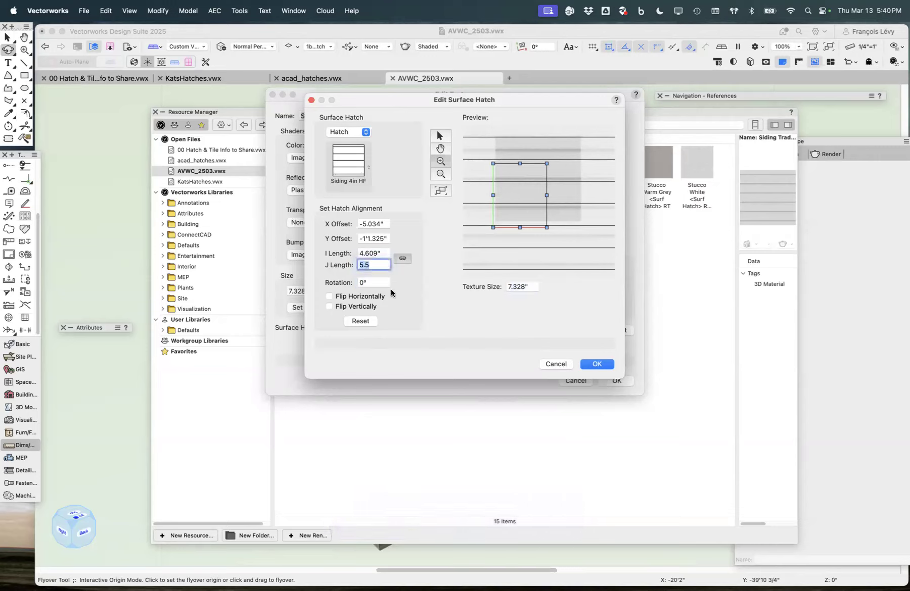
pyautogui.press('super+v')
pyautogui.press('Tab')
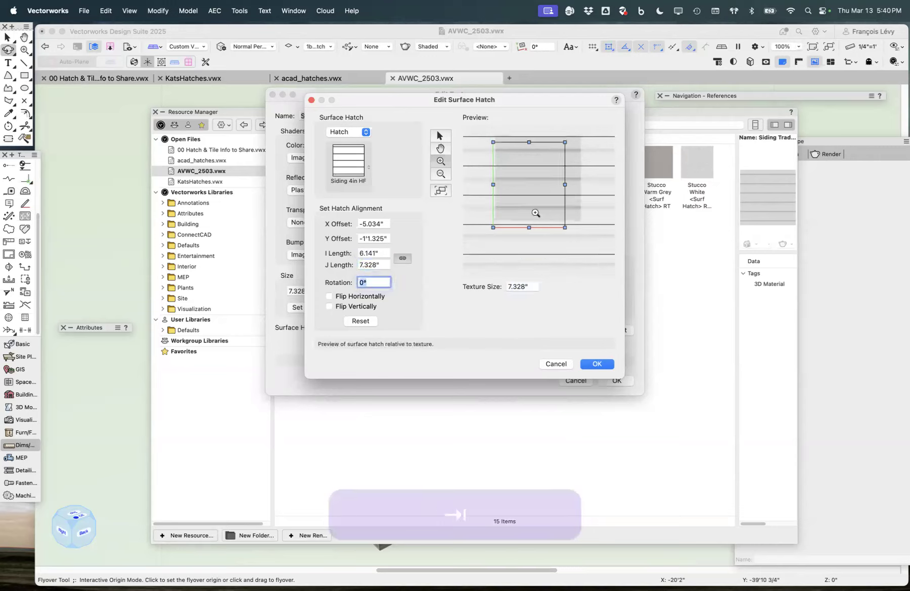
# - Shift the siding hatch to an X offset of about -5.78" and Y offset of about -1'2.19", and accept the texture edits
pyautogui.click(440, 136)
pyautogui.click(519, 228)
pyautogui.moveTo(512, 228); pyautogui.dragTo(520, 237)
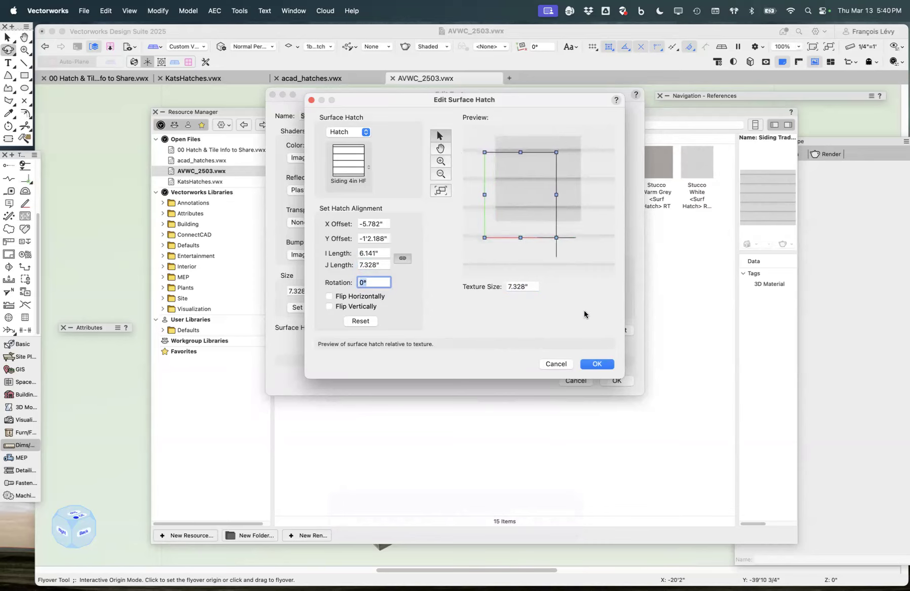
pyautogui.click(596, 364)
pyautogui.click(617, 381)
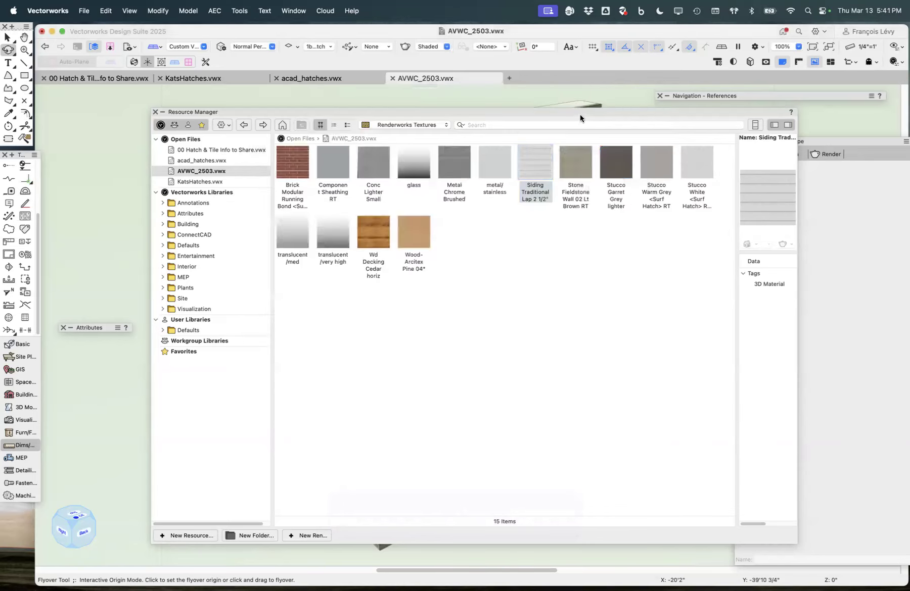
# - Collapse the Resource Manager and show the wall model in Hidden Line rendering to view its surface hatches
pyautogui.doubleClick(578, 112)
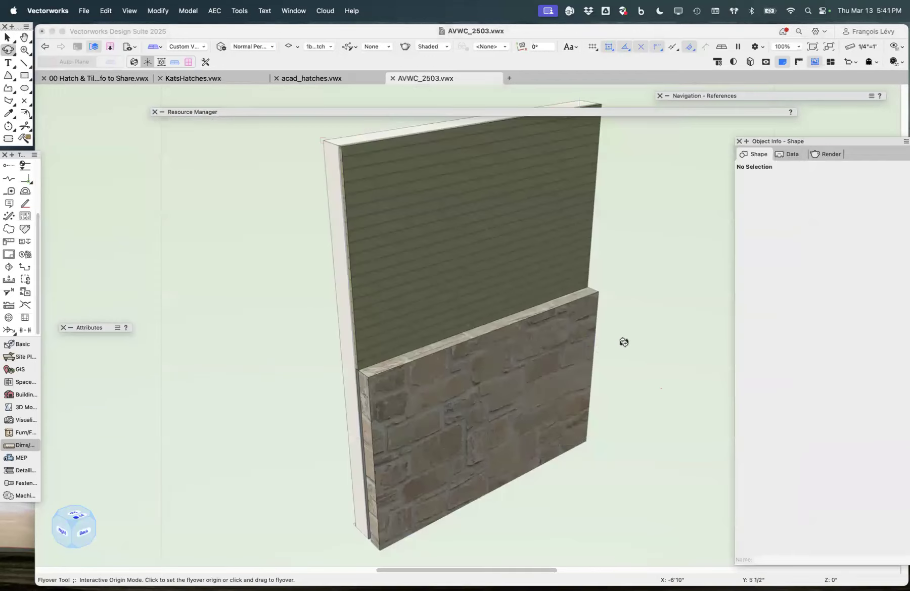
pyautogui.press('shift+super+e')
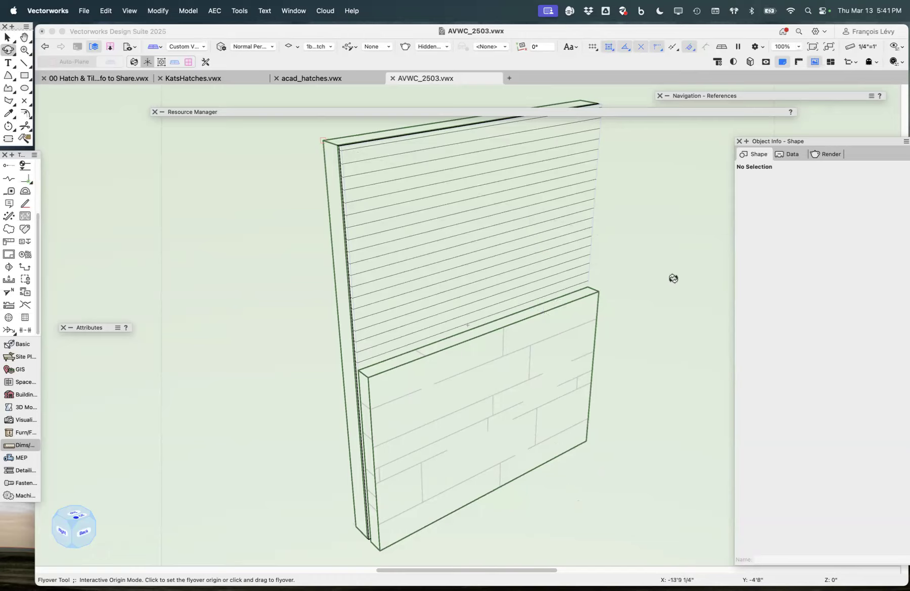
# - Go to the saved view 07 stipples and select the existing stipple to look at its properties, then deselect it
pyautogui.click(133, 49)
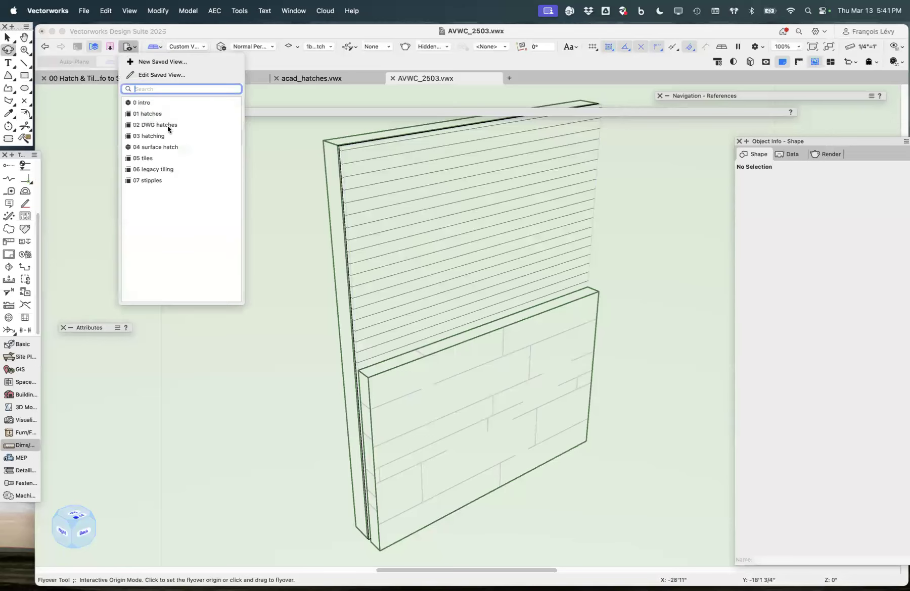
pyautogui.click(172, 179)
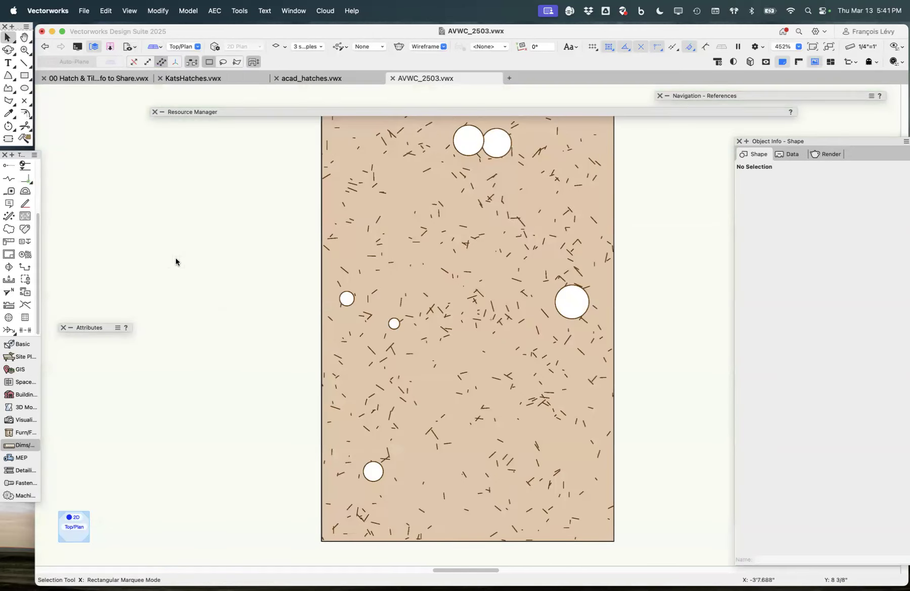
pyautogui.scroll(-2, 176, 257)
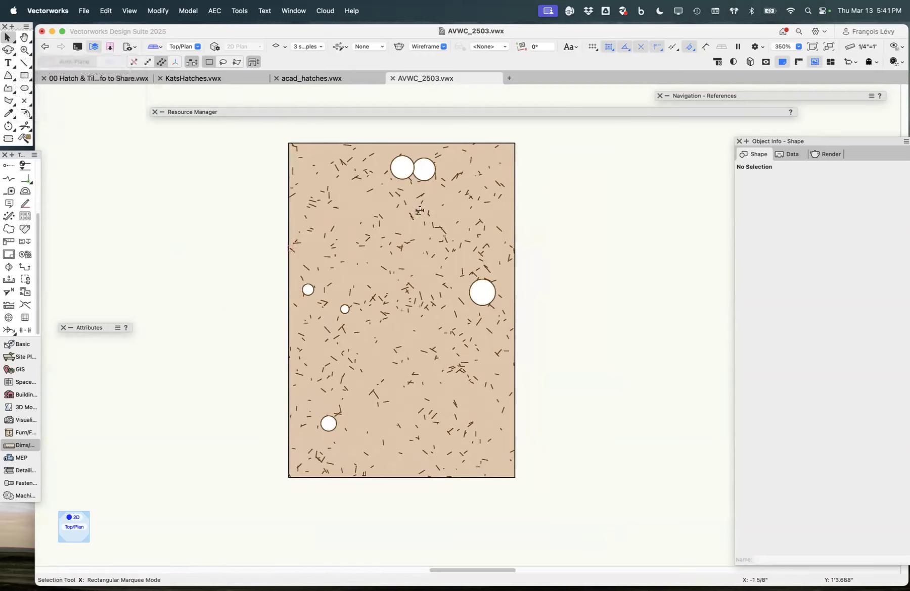
pyautogui.click(426, 178)
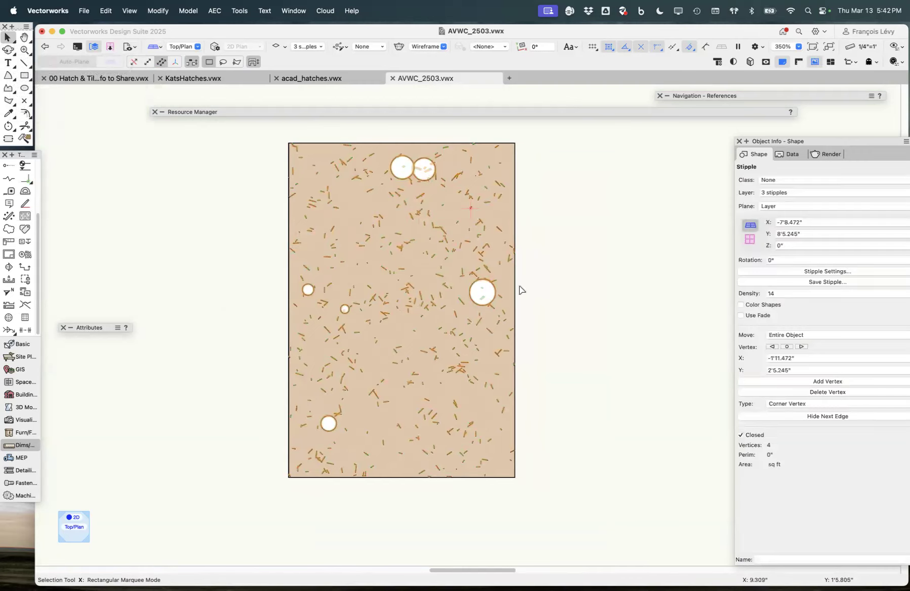
pyautogui.click(591, 356)
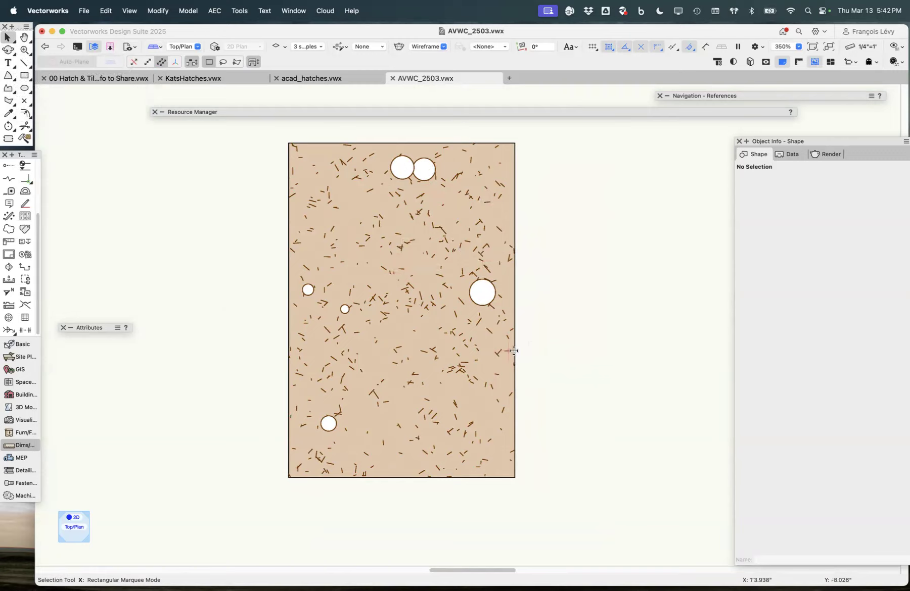
# - Switch to the acad_hatches.vwx file and examine the triangle-and-dash concrete hatch samples up close in the Other AutoCAD group
pyautogui.click(111, 45)
pyautogui.click(329, 69)
pyautogui.click(327, 78)
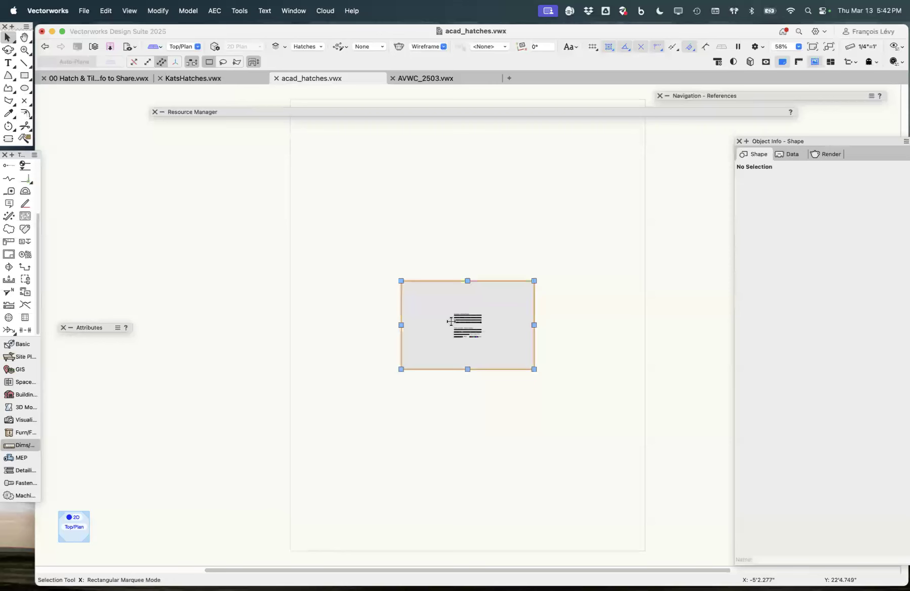
pyautogui.press('c')
pyautogui.moveTo(453, 322); pyautogui.dragTo(502, 354)
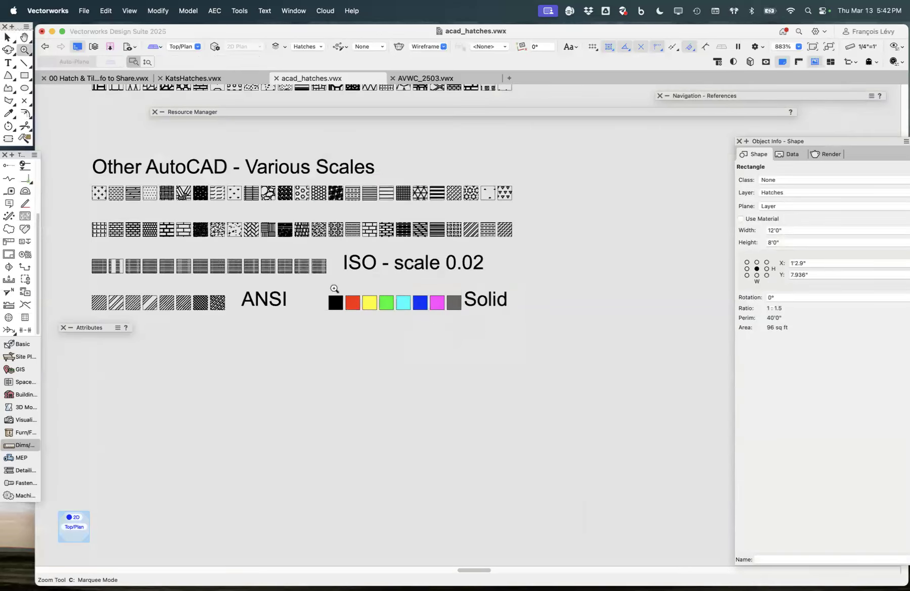
pyautogui.scroll(5, 399, 283)
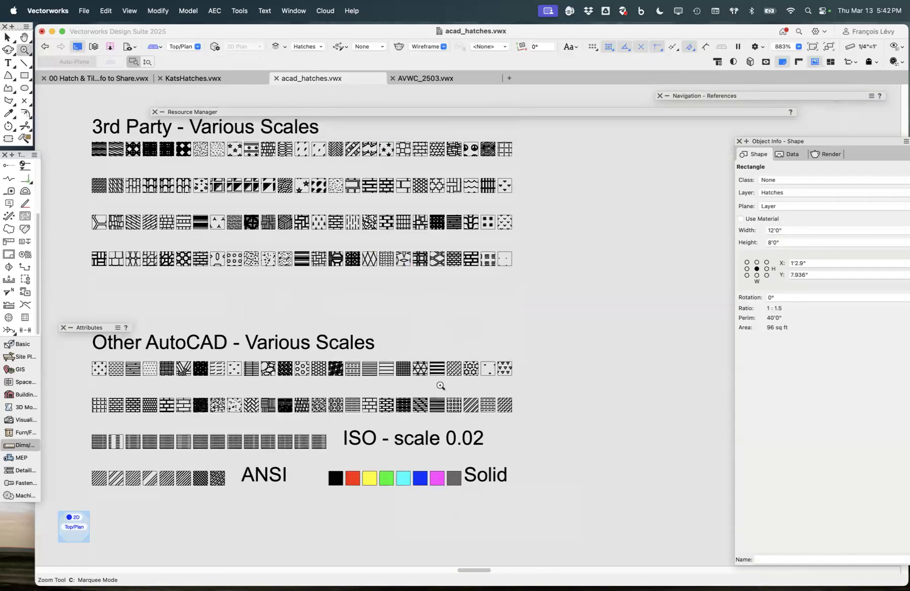
pyautogui.moveTo(225, 394); pyautogui.dragTo(243, 414)
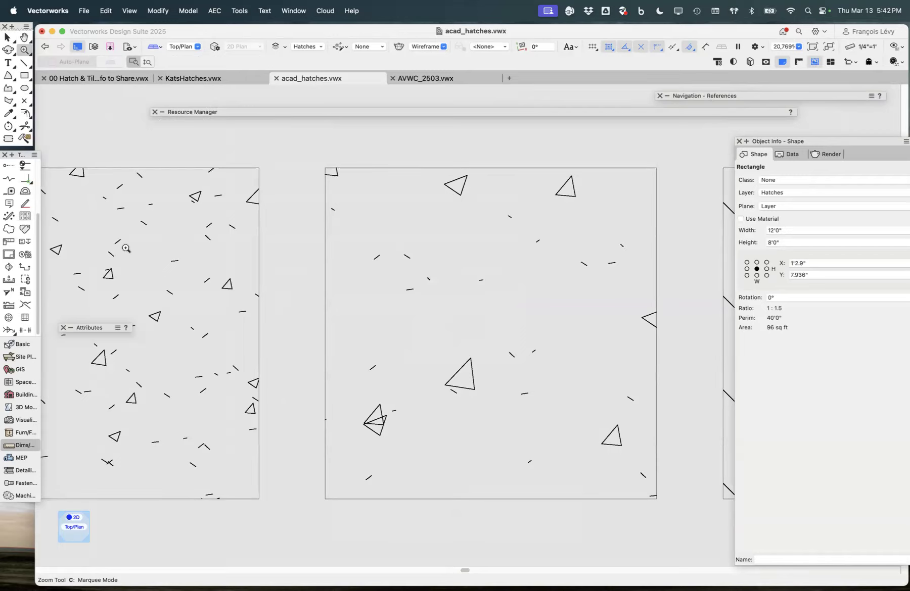
pyautogui.hscroll(-10, 126, 248)
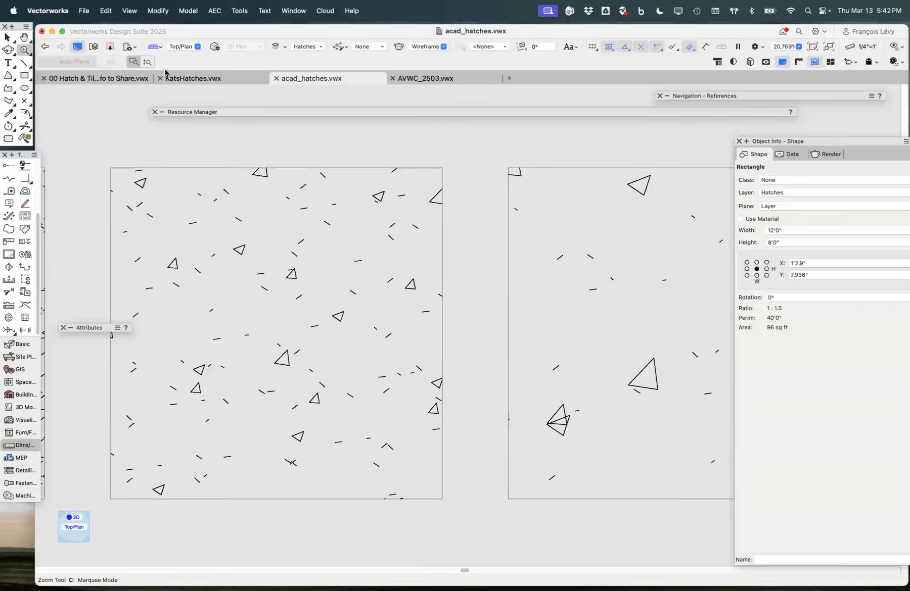
# - Return to the AVWC_2503.vwx drawing and select the existing stipple with the Selection tool to view its settings
pyautogui.click(418, 79)
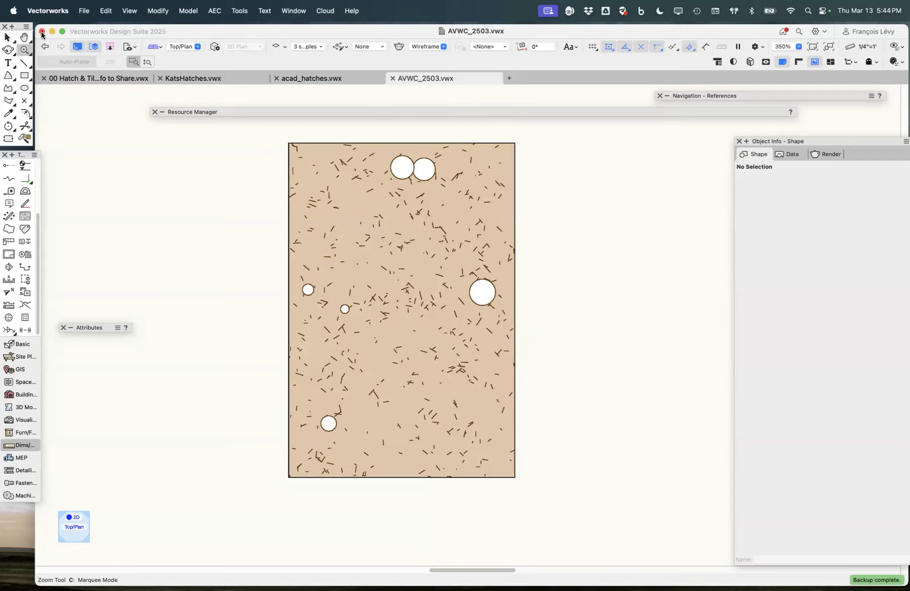
pyautogui.click(7, 37)
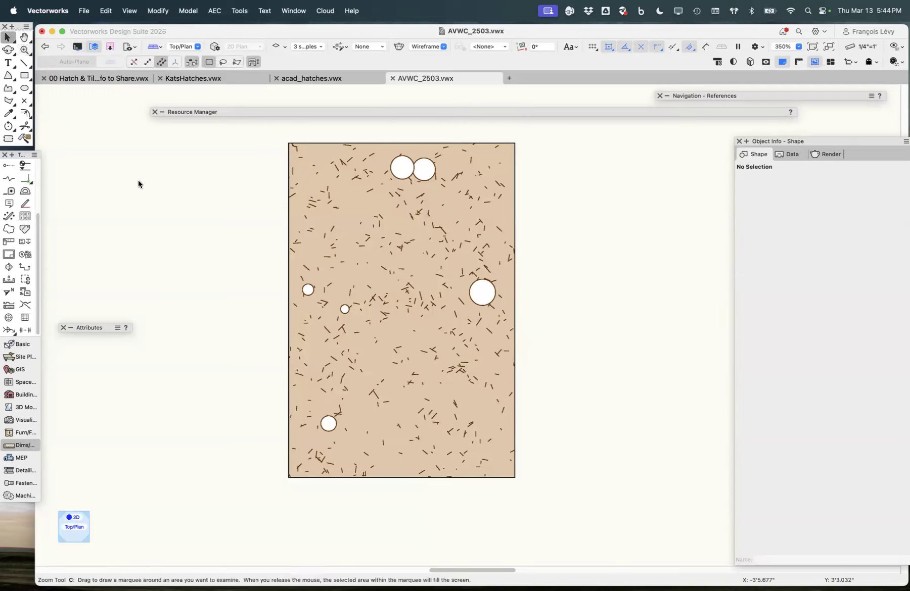
pyautogui.click(455, 177)
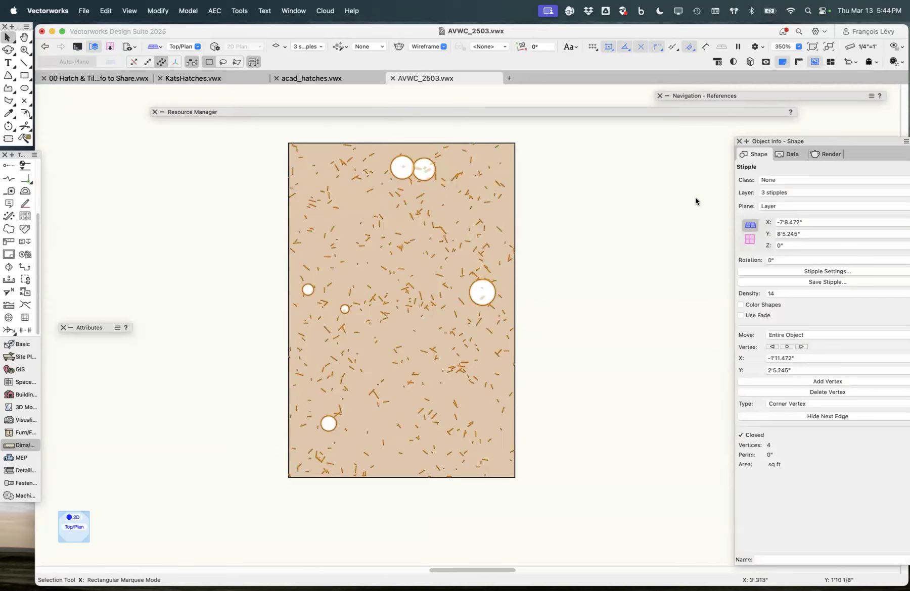
# - Draw a rectangle about 3'4" wide by 3'10.5" high in the empty area beside the existing stippled panel
pyautogui.hscroll(2, 607, 242)
pyautogui.hscroll(6, 607, 242)
pyautogui.click(24, 76)
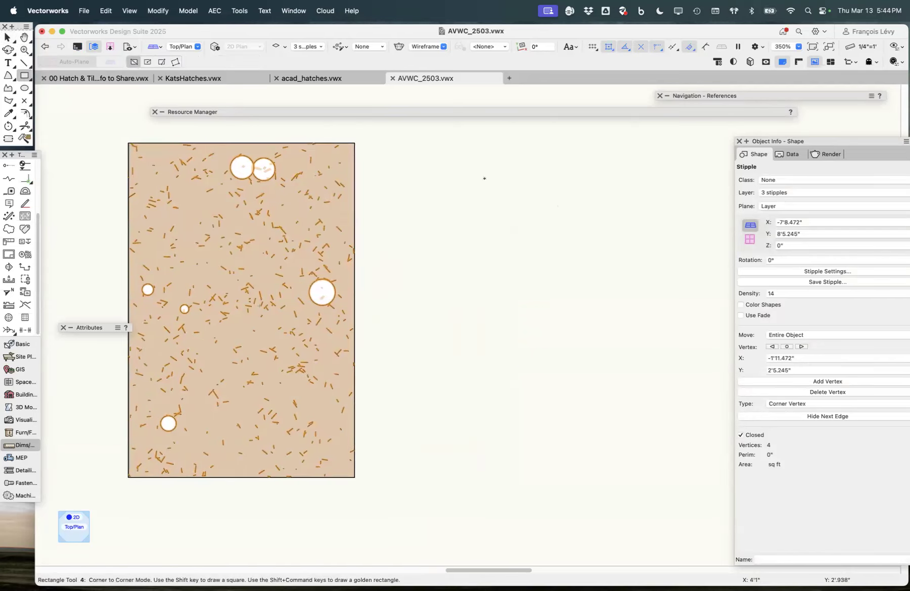
pyautogui.click(434, 190)
pyautogui.click(656, 449)
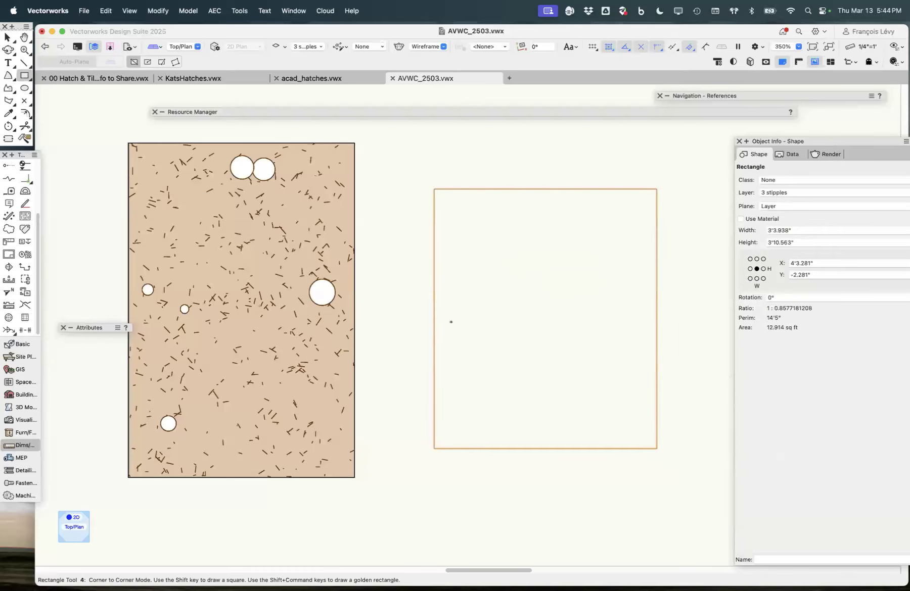
# - Create a Stipple object from the new rectangle with Create Objects from Shapes, keeping the source shape
pyautogui.click(212, 12)
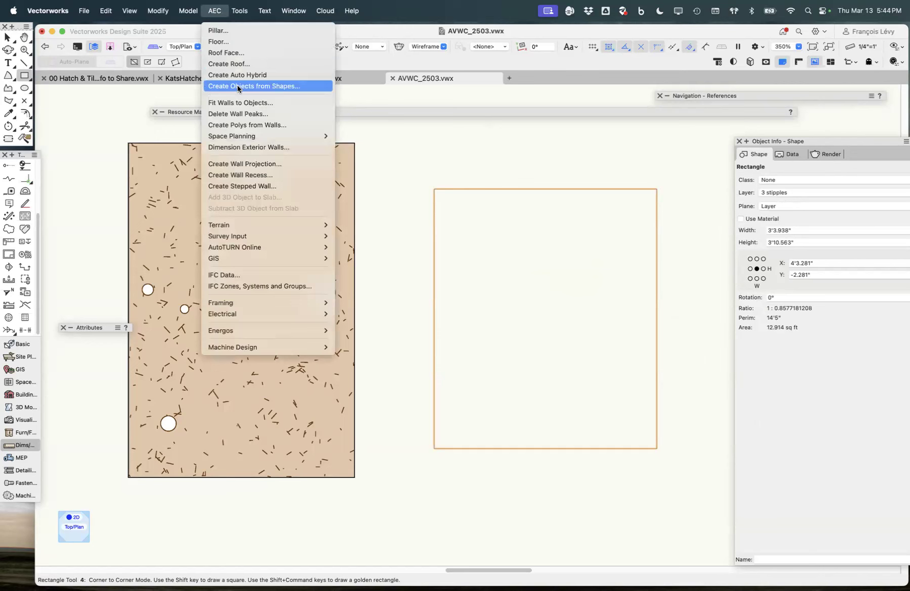
pyautogui.click(238, 88)
pyautogui.click(487, 150)
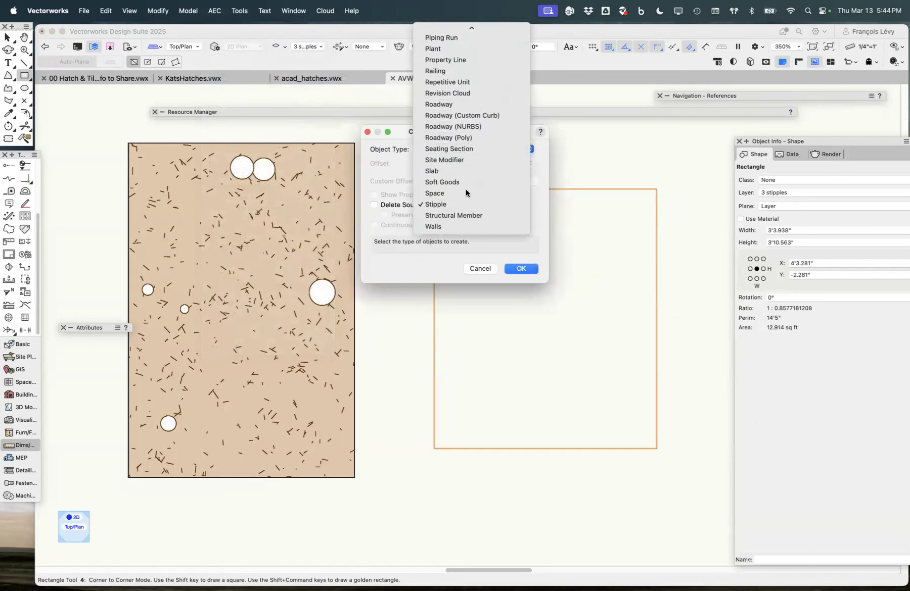
pyautogui.click(467, 204)
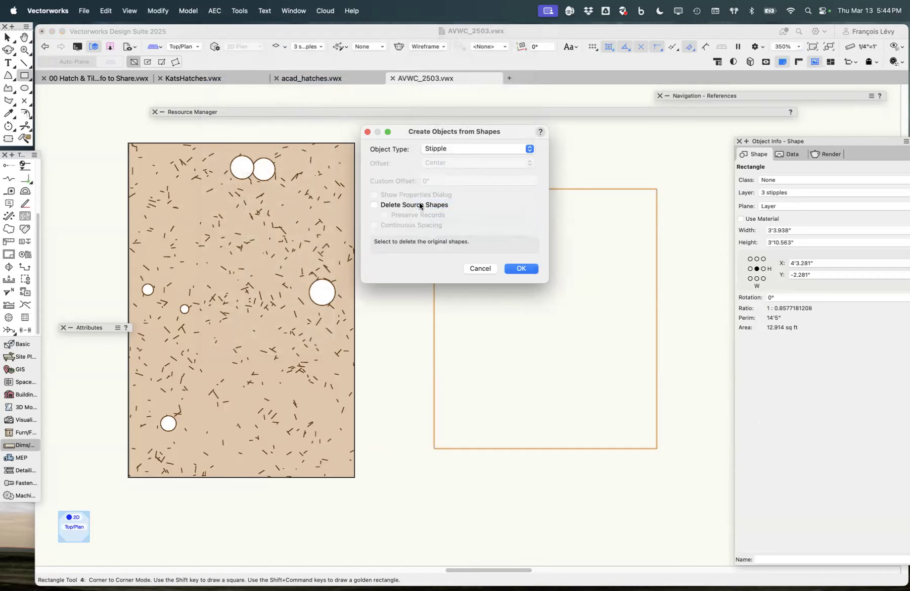
pyautogui.click(530, 269)
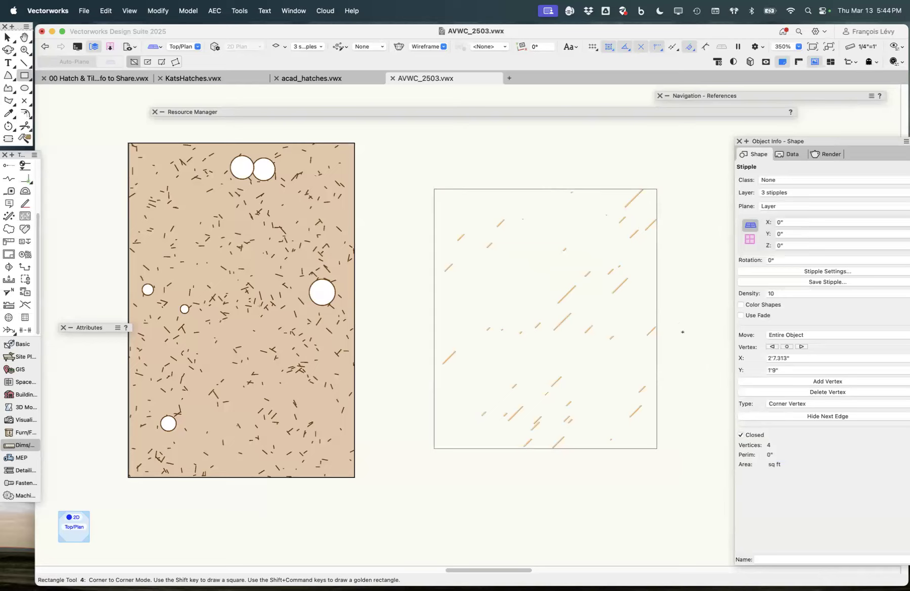
# - Set the new stipple's Shape 1 line to a minimum size of .01, maximum size of .03 and max aspect ratio of 1
pyautogui.press('x')
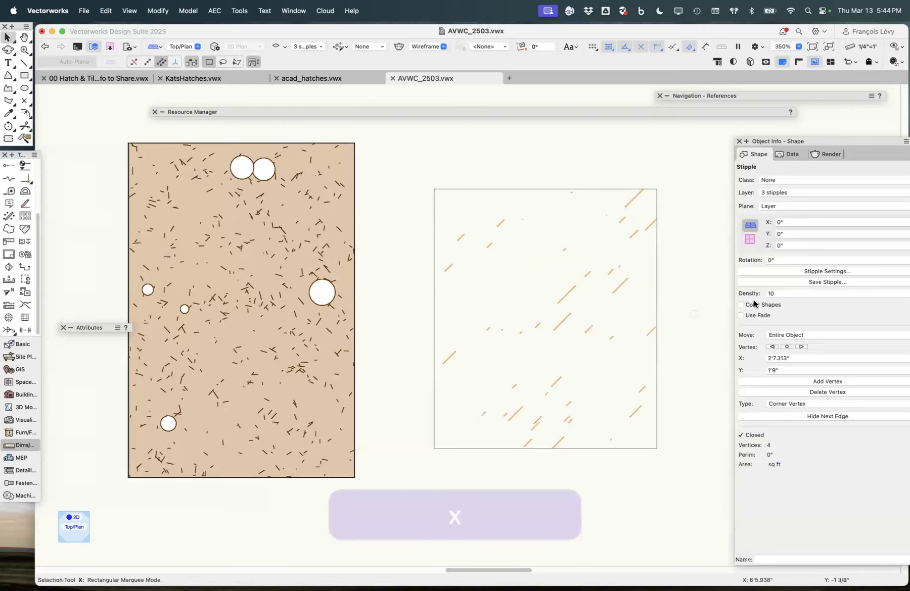
pyautogui.click(799, 272)
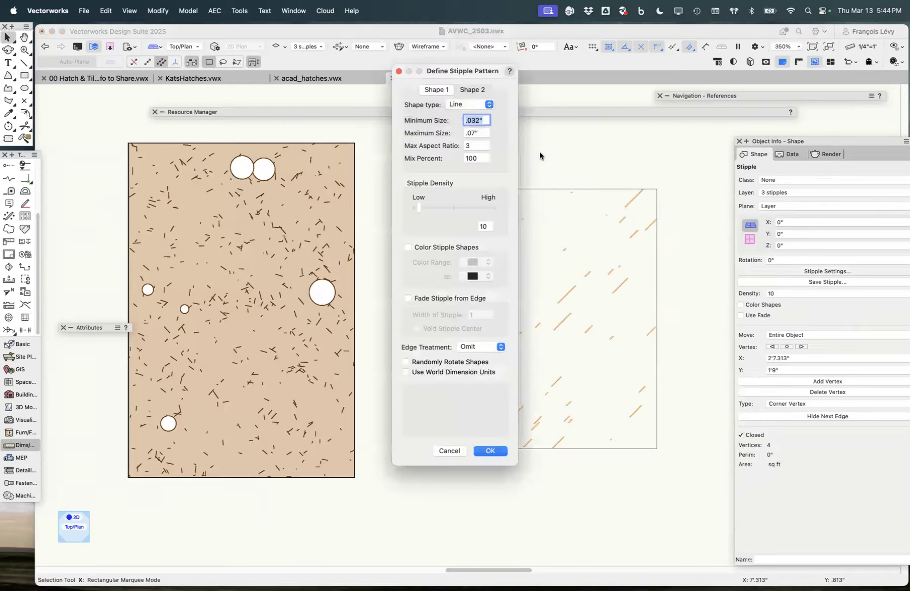
pyautogui.click(471, 91)
pyautogui.click(438, 92)
pyautogui.click(480, 122)
pyautogui.moveTo(485, 120); pyautogui.dragTo(448, 117)
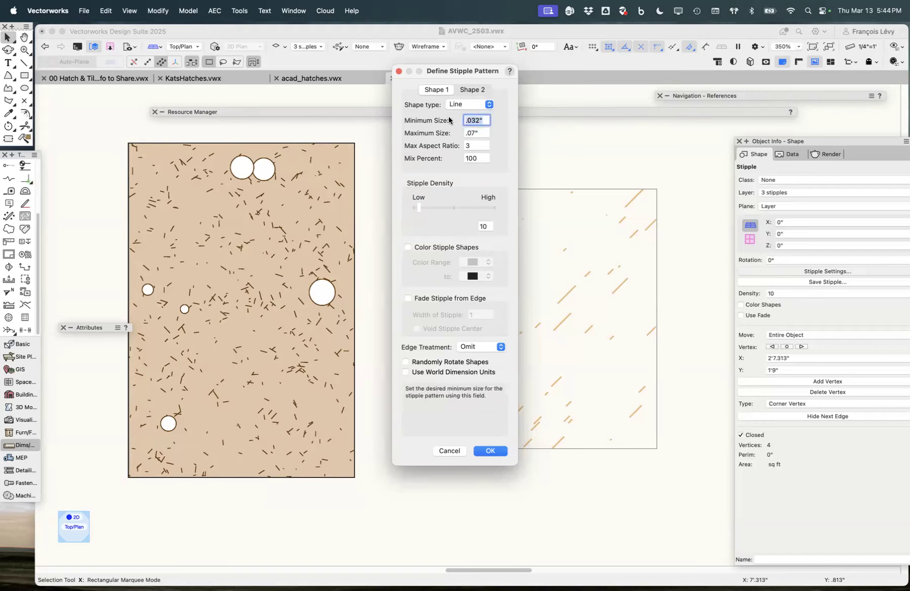
pyautogui.write('.01')
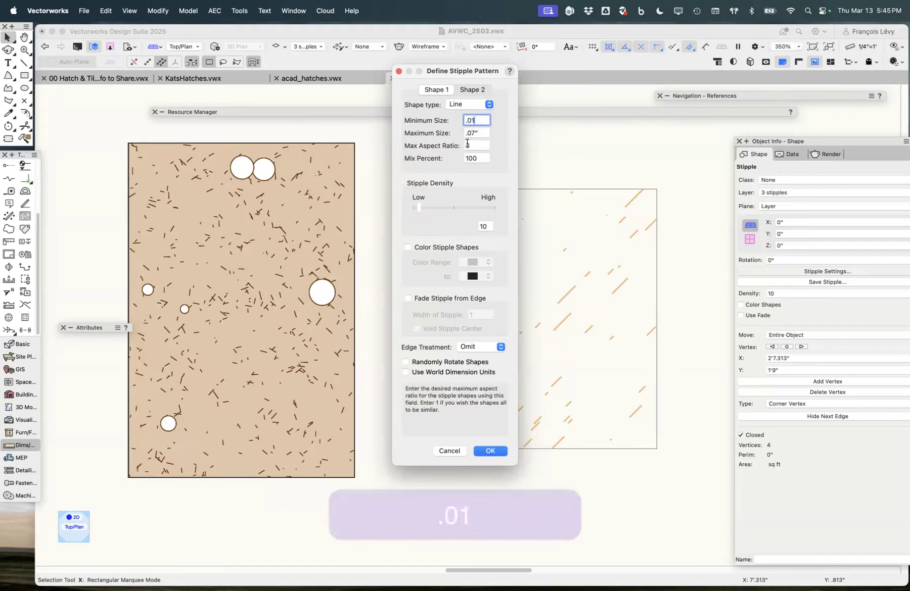
pyautogui.moveTo(479, 133); pyautogui.dragTo(456, 130)
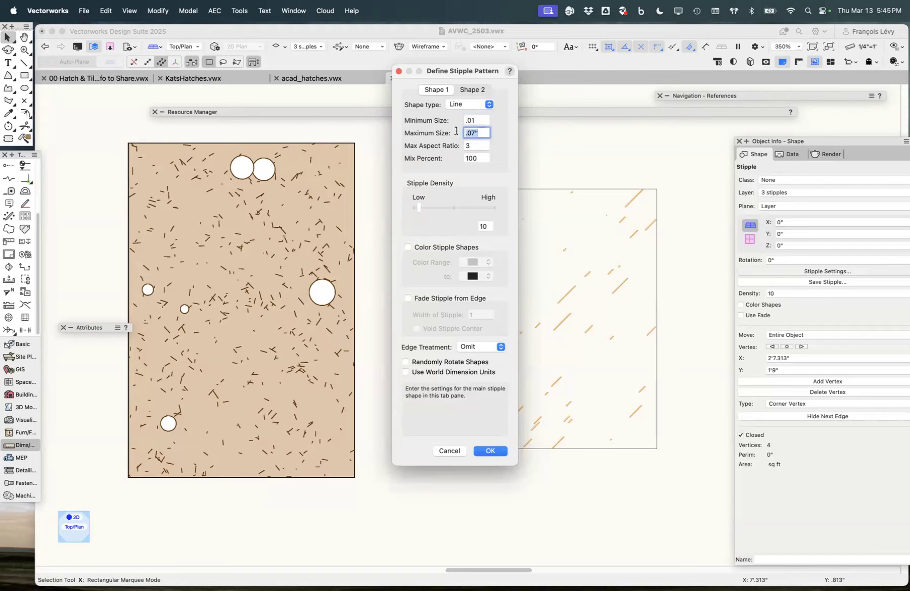
pyautogui.write('.03')
pyautogui.press('Tab')
pyautogui.write('1')
pyautogui.press('Tab')
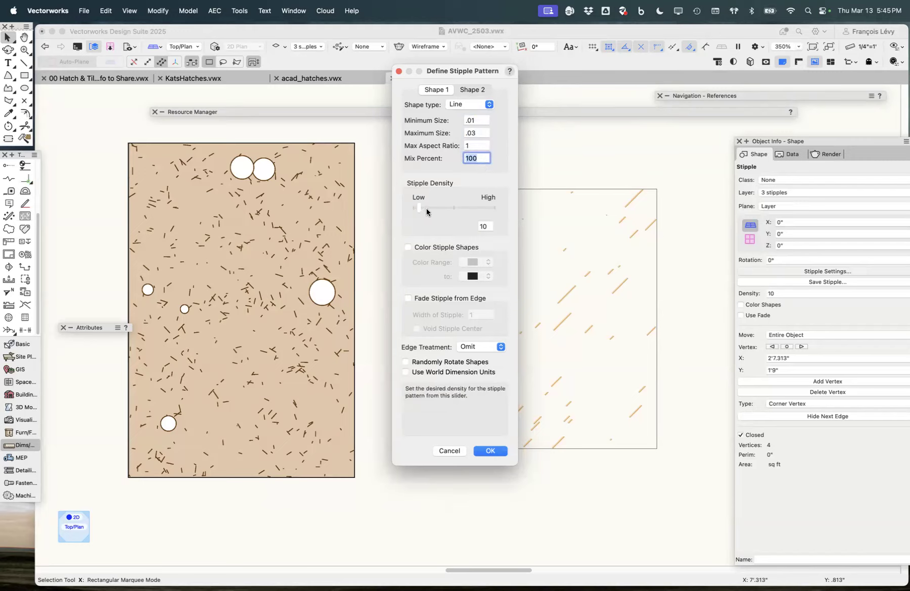
# - Set the stipple density to 20, keep the Omit edge treatment, enable Randomly Rotate Shapes, and accept the pattern
pyautogui.press('Tab')
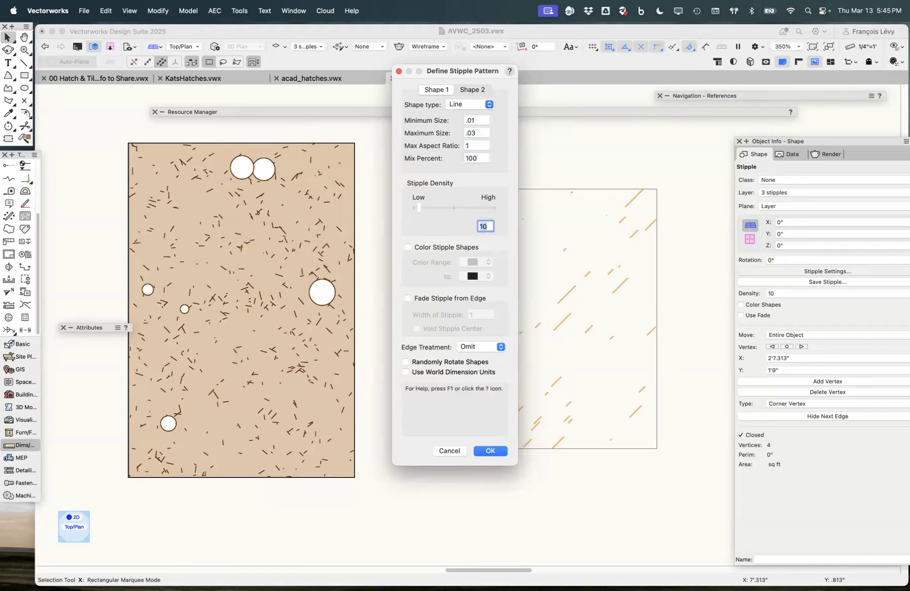
pyautogui.write('20')
pyautogui.press('Tab')
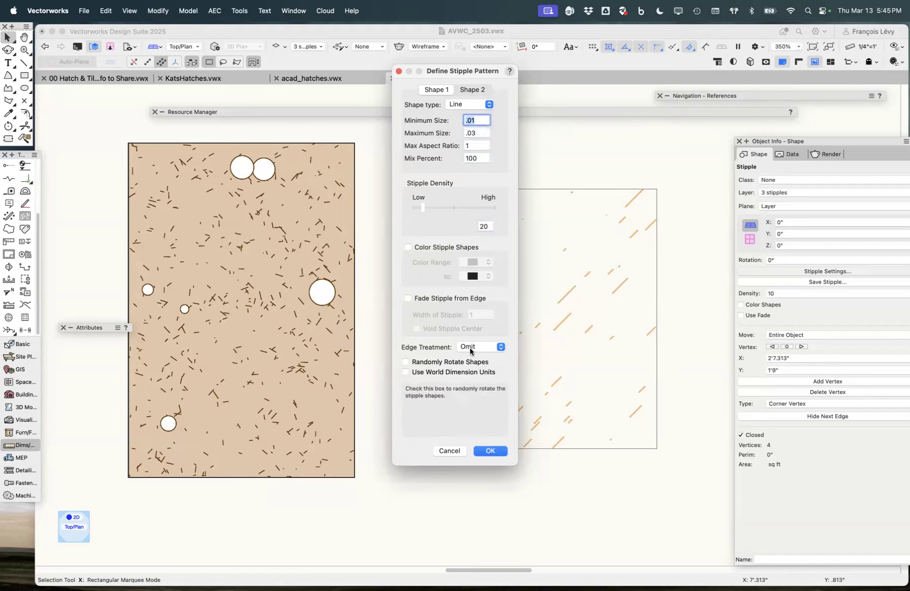
pyautogui.click(470, 351)
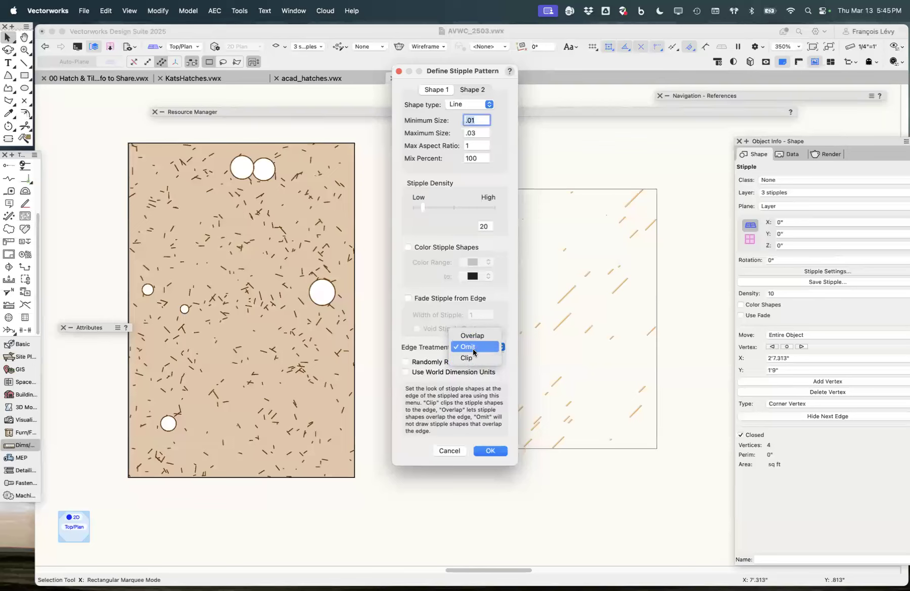
pyautogui.click(475, 347)
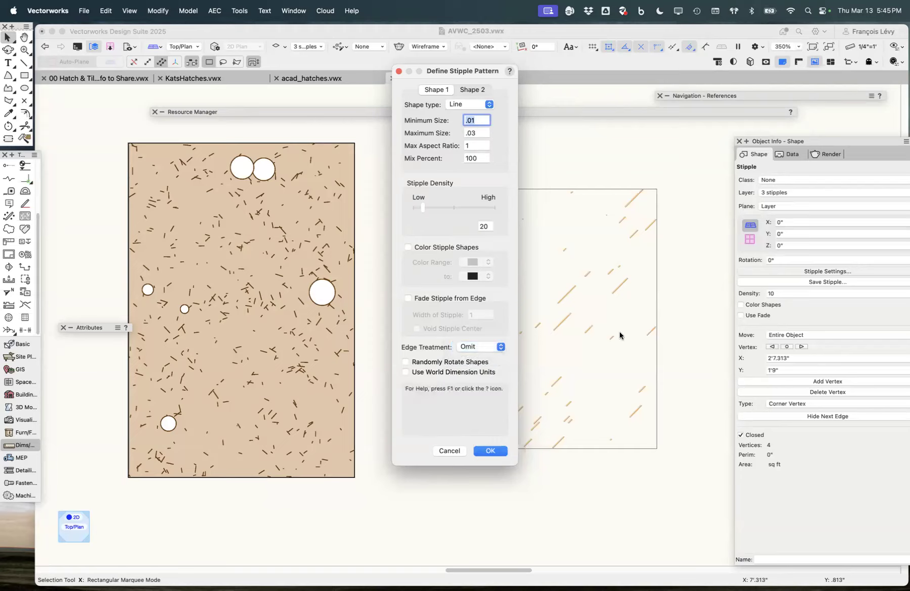
pyautogui.click(445, 363)
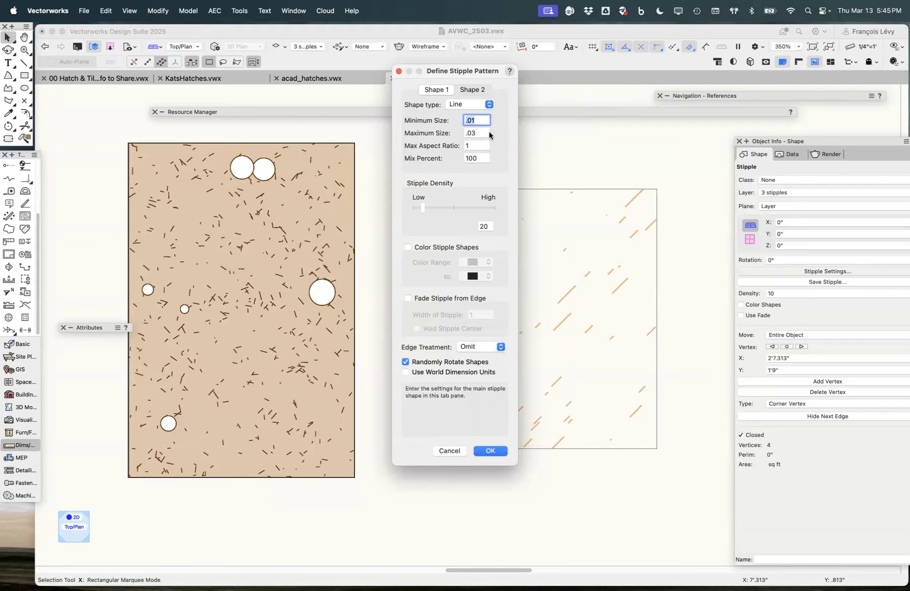
pyautogui.click(491, 450)
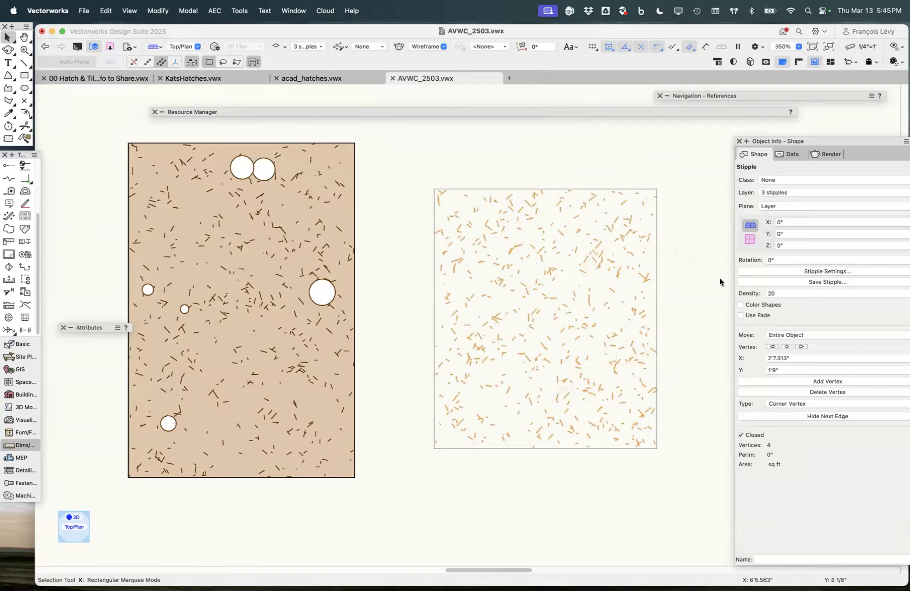
# - Set the stipple's Shape 2 to Rectangle with a minimum size of .2, maximum size of .4 and max aspect ratio of 1
pyautogui.click(793, 272)
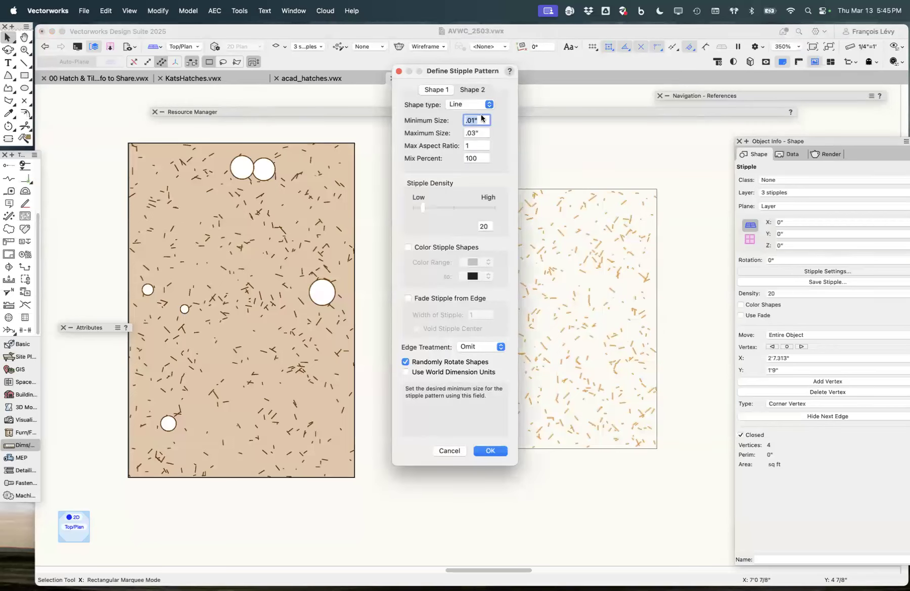
pyautogui.click(473, 90)
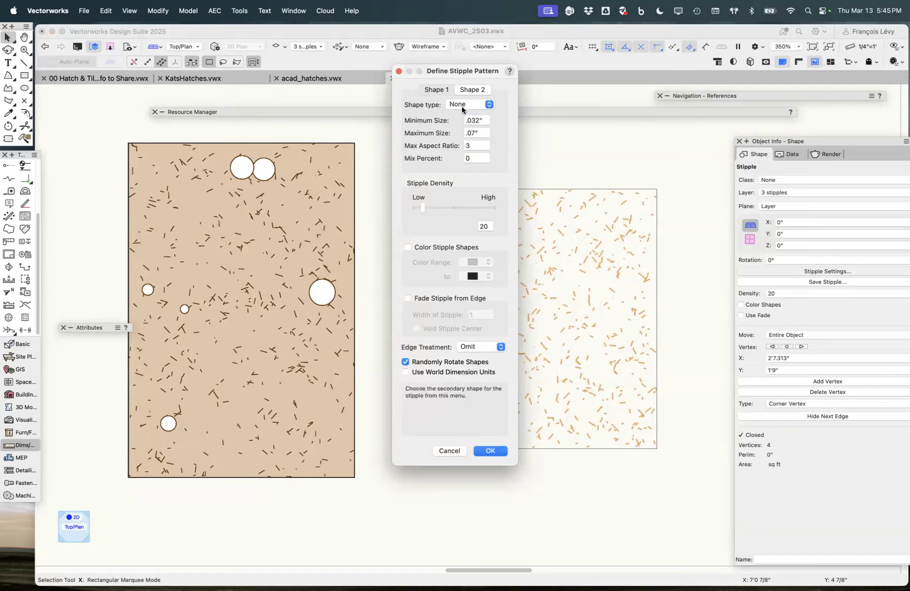
pyautogui.click(461, 105)
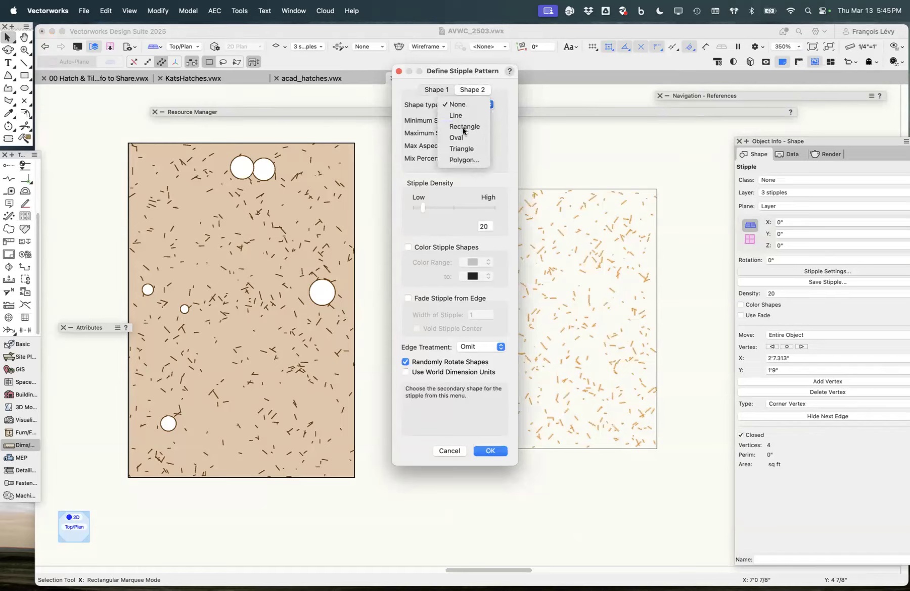
pyautogui.click(462, 128)
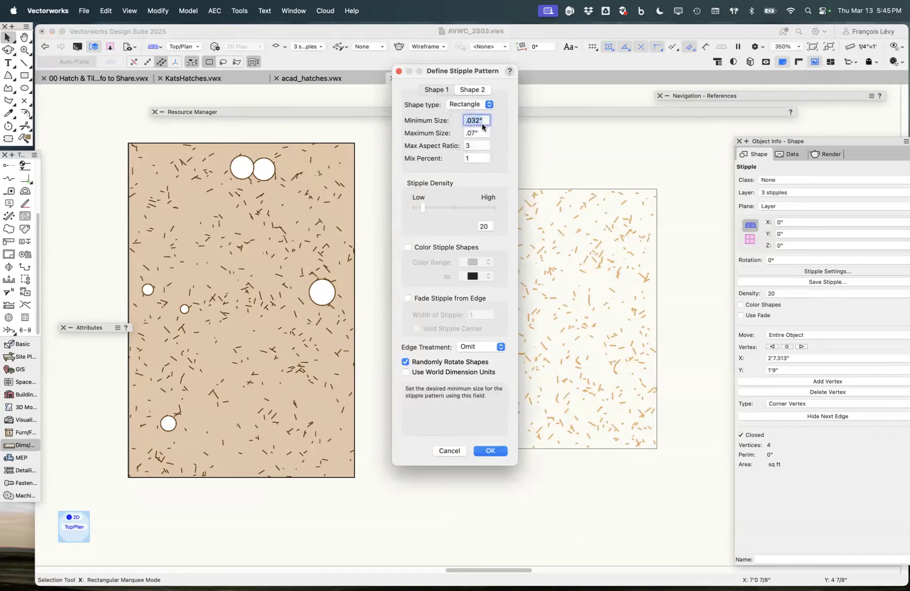
pyautogui.write('.2')
pyautogui.press('Tab')
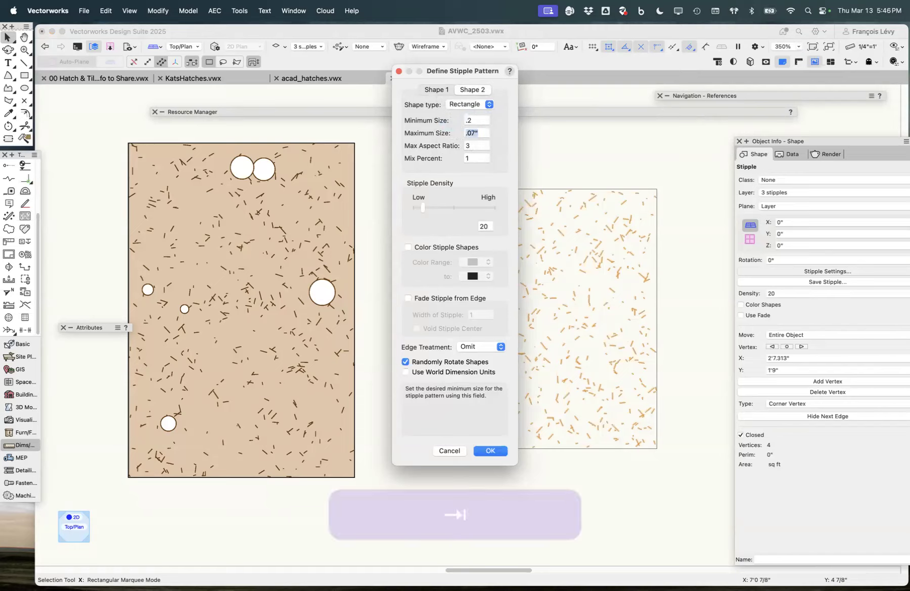
pyautogui.write('.4')
pyautogui.press('Tab')
pyautogui.press('Tab')
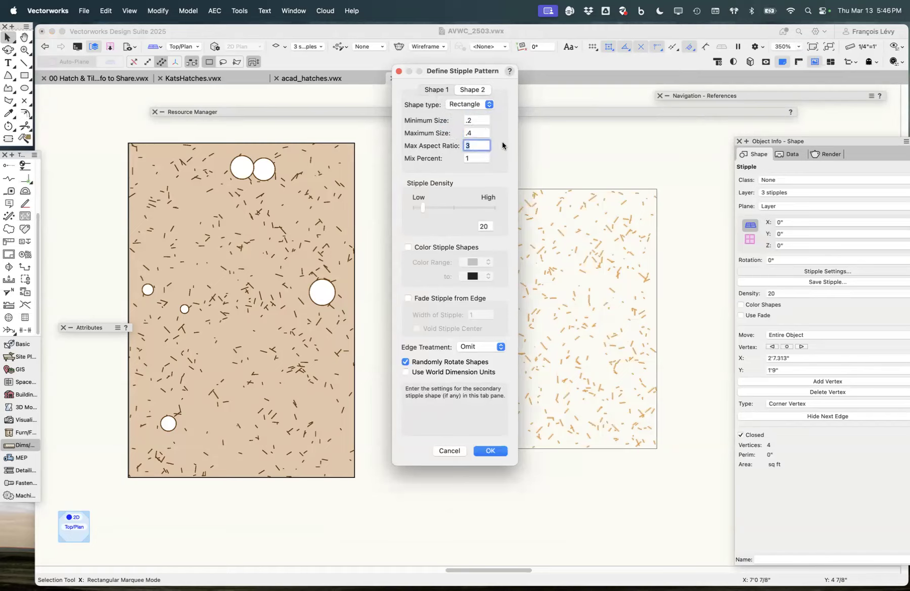
pyautogui.write('1')
pyautogui.press('Tab')
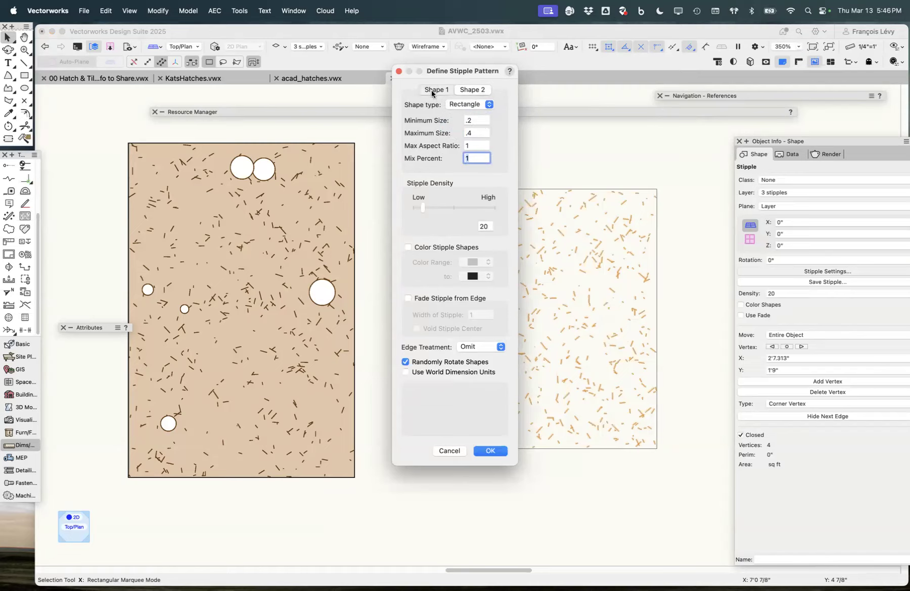
# - Set the mix percent of the stipple's Shape 1 line to 80, check both shapes' settings, and accept the pattern
pyautogui.click(465, 90)
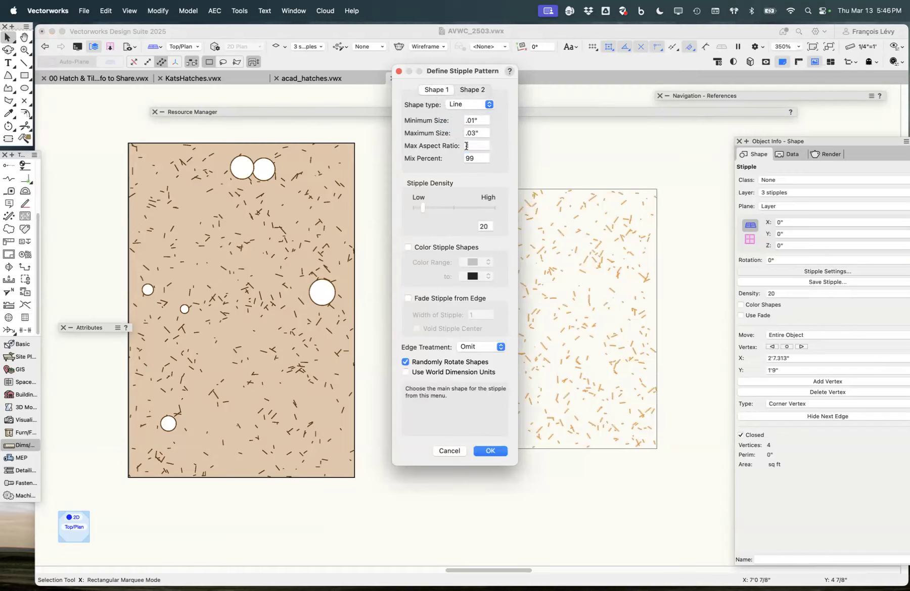
pyautogui.click(457, 163)
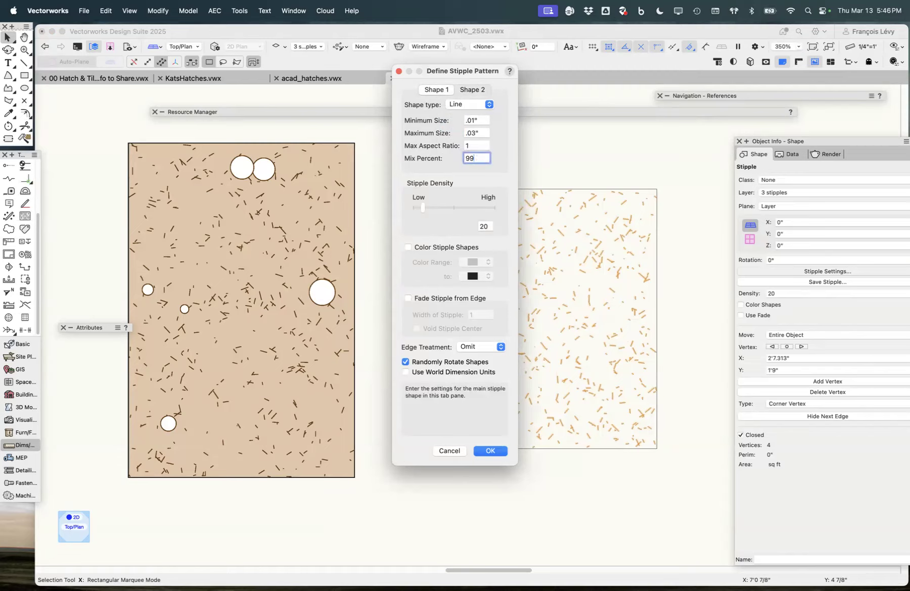
pyautogui.press('BackSpace')
pyautogui.press('BackSpace')
pyautogui.write('80')
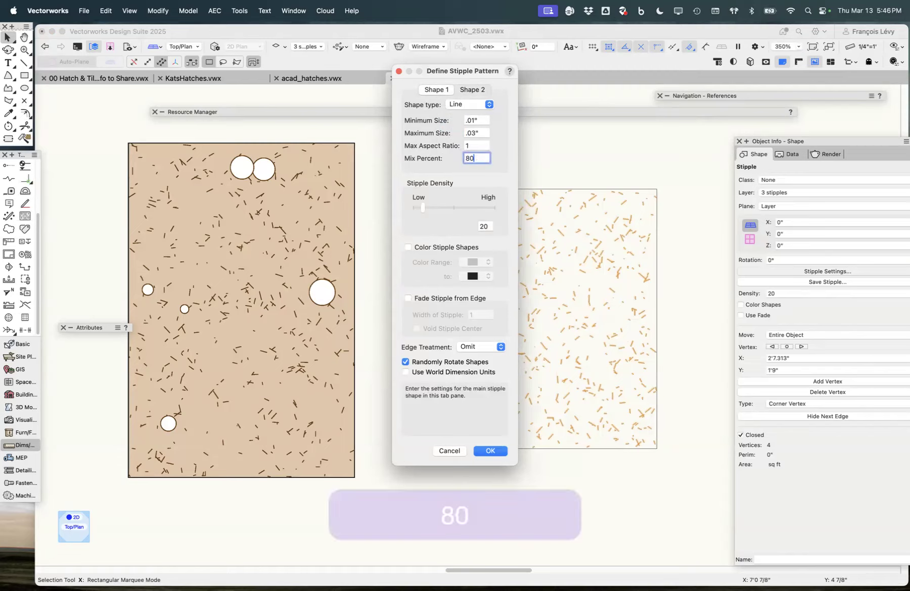
pyautogui.press('Tab')
pyautogui.click(475, 89)
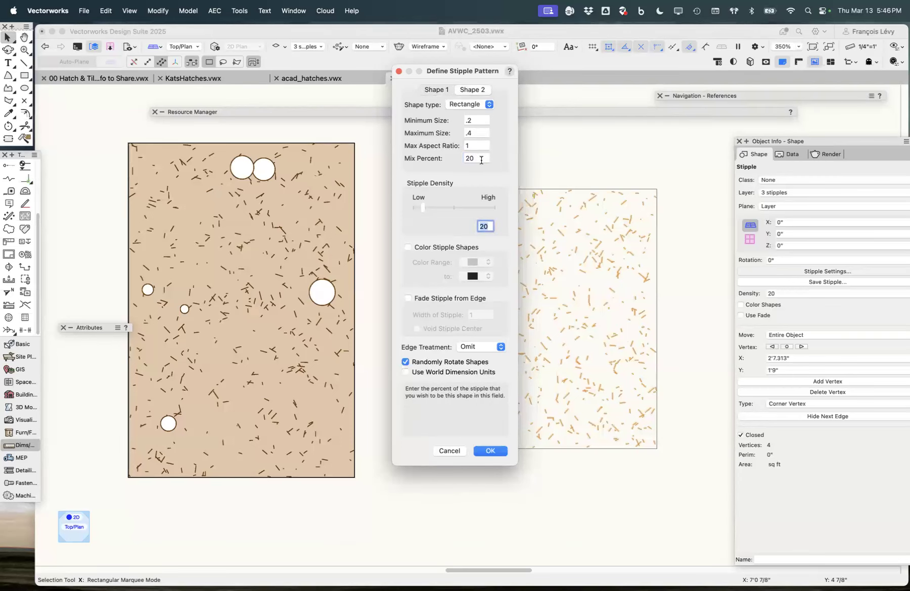
pyautogui.click(437, 89)
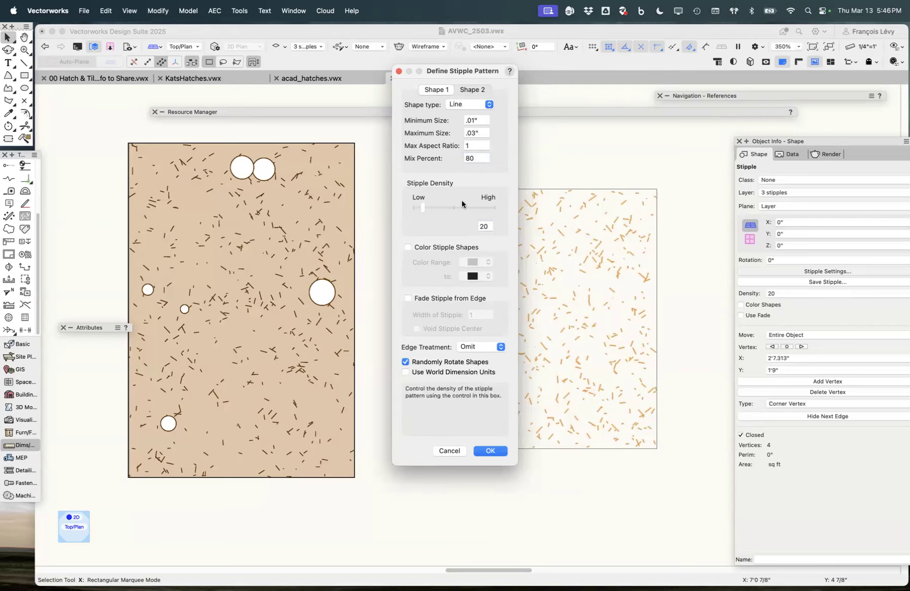
pyautogui.click(473, 89)
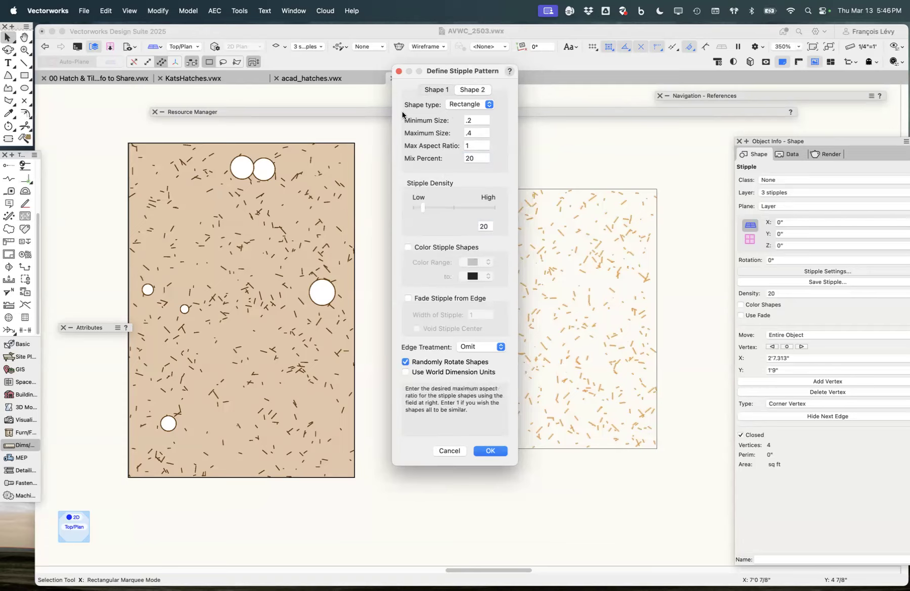
pyautogui.click(438, 90)
pyautogui.click(470, 90)
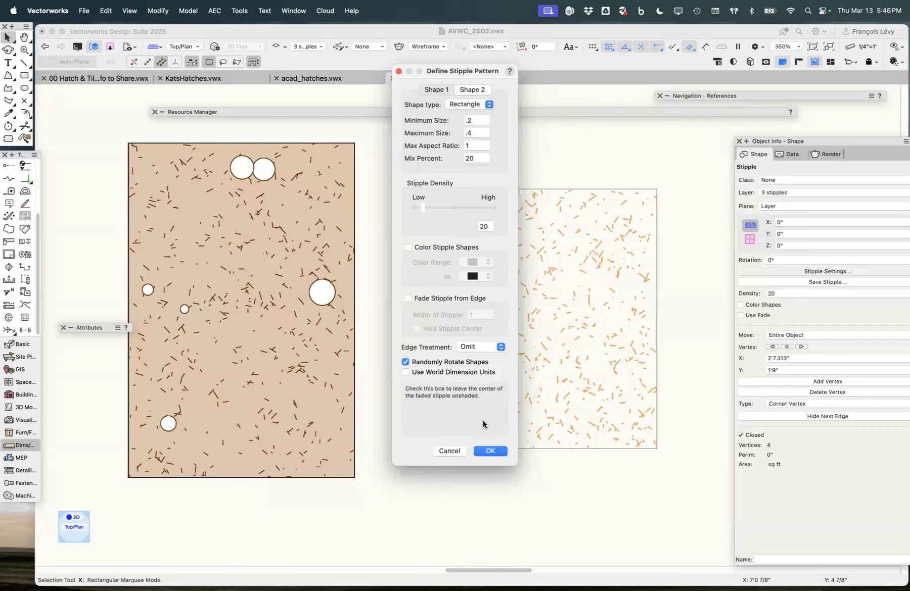
pyautogui.click(491, 451)
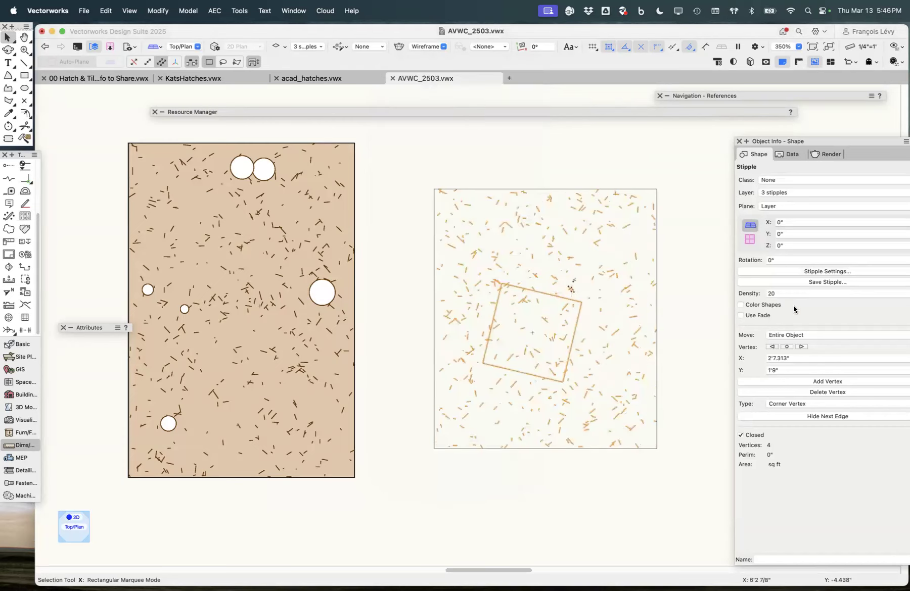
# - Reduce the stipple's Shape 2 rectangle to a minimum size of .02 and a maximum size of .04, and accept the pattern
pyautogui.click(792, 271)
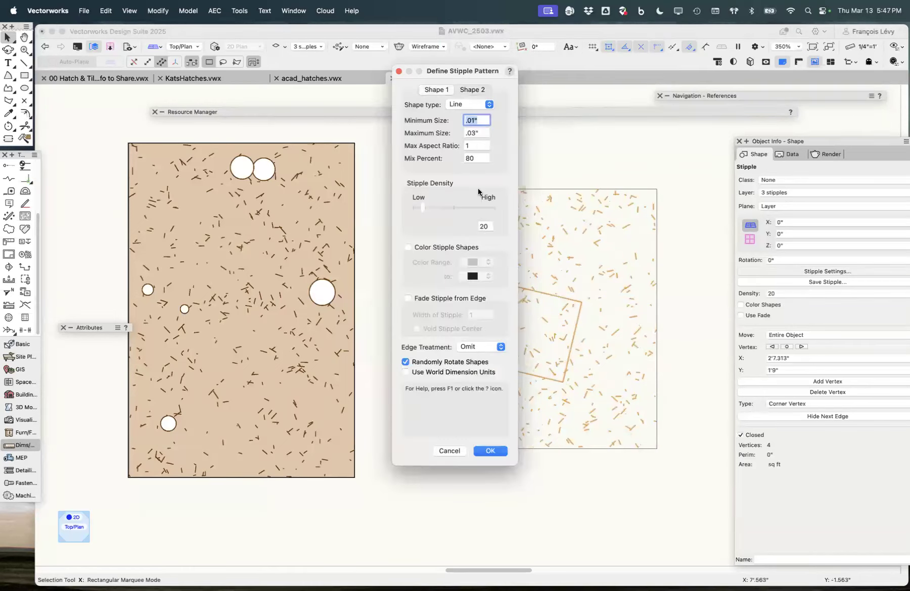
pyautogui.click(481, 88)
pyautogui.press('BackSpace')
pyautogui.press('BackSpace')
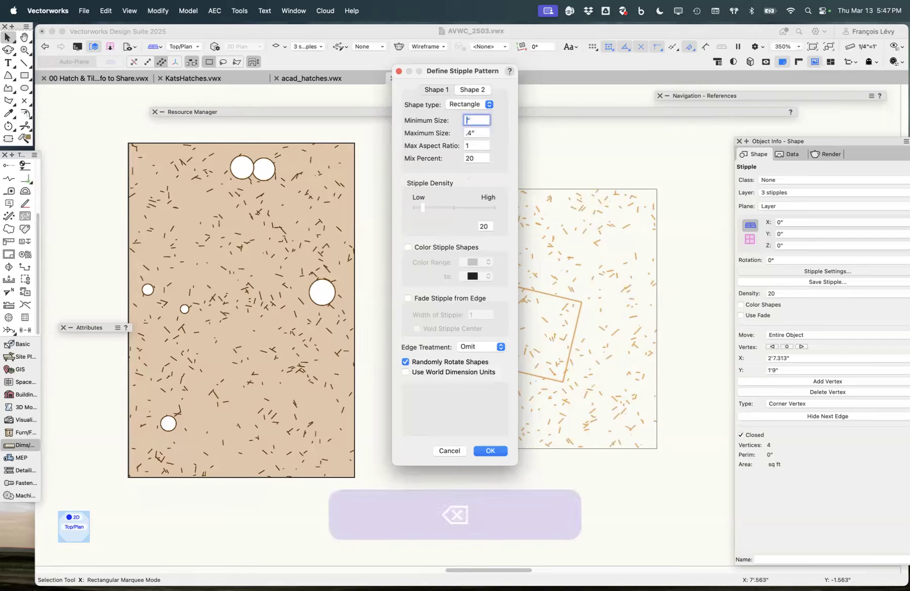
pyautogui.write('.0')
pyautogui.click(467, 120)
pyautogui.press('BackSpace')
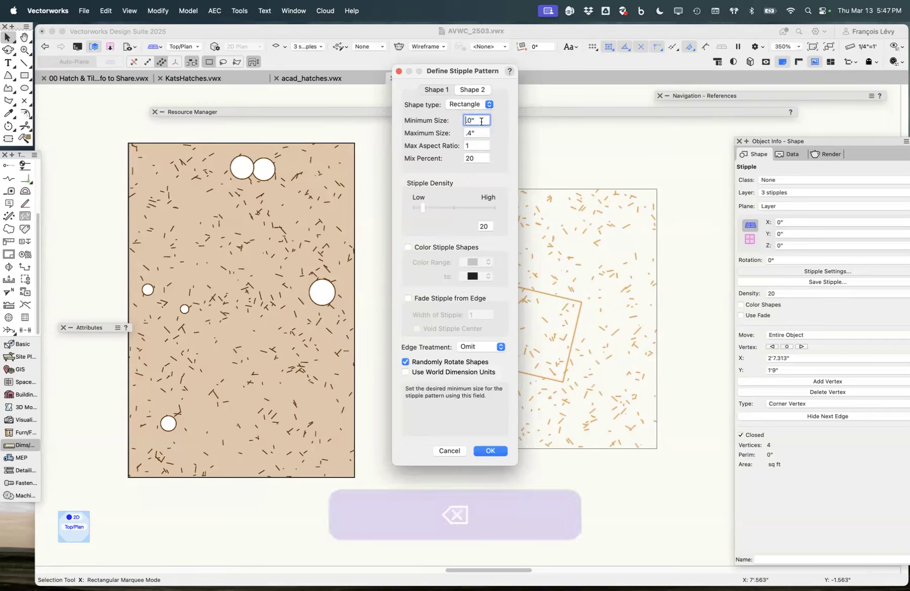
pyautogui.write('2')
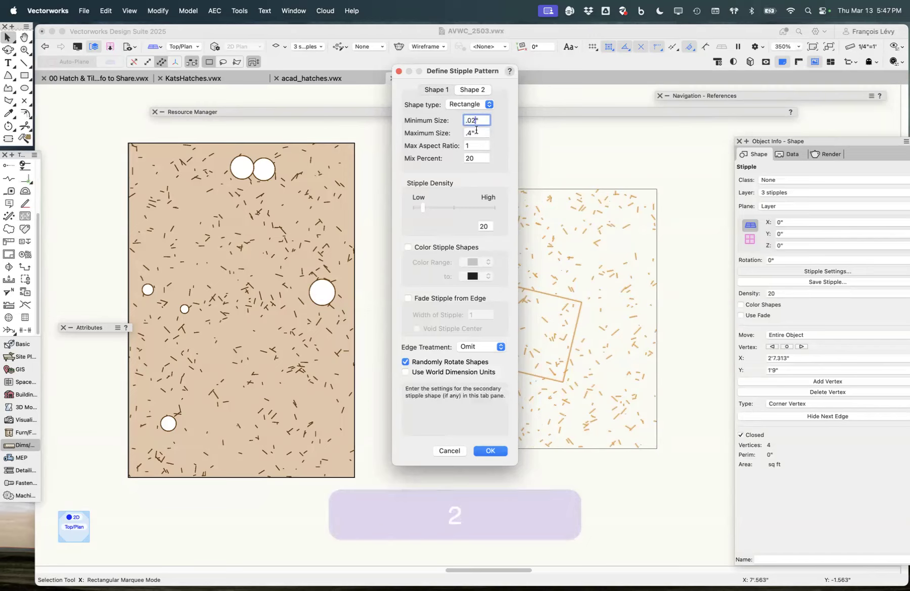
pyautogui.click(467, 134)
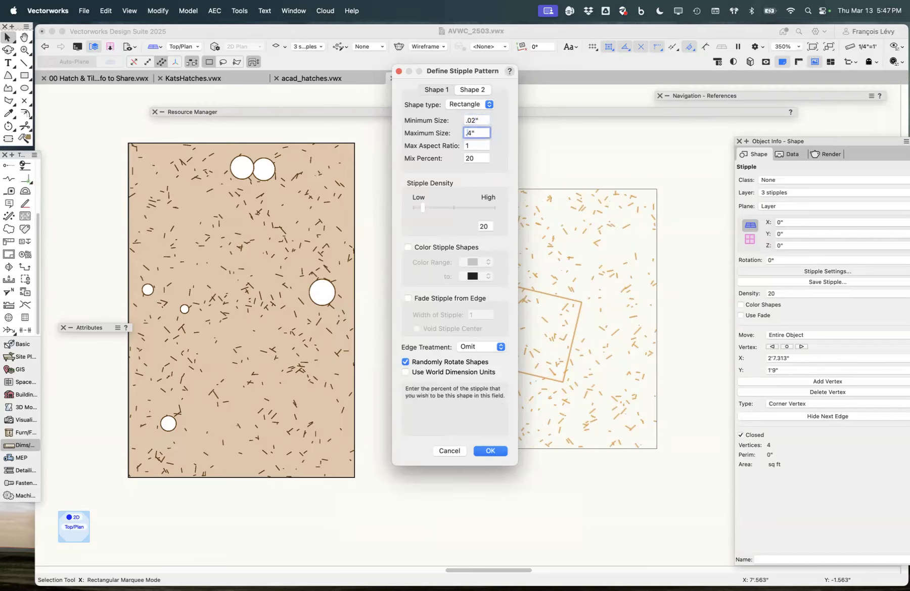
pyautogui.write('0')
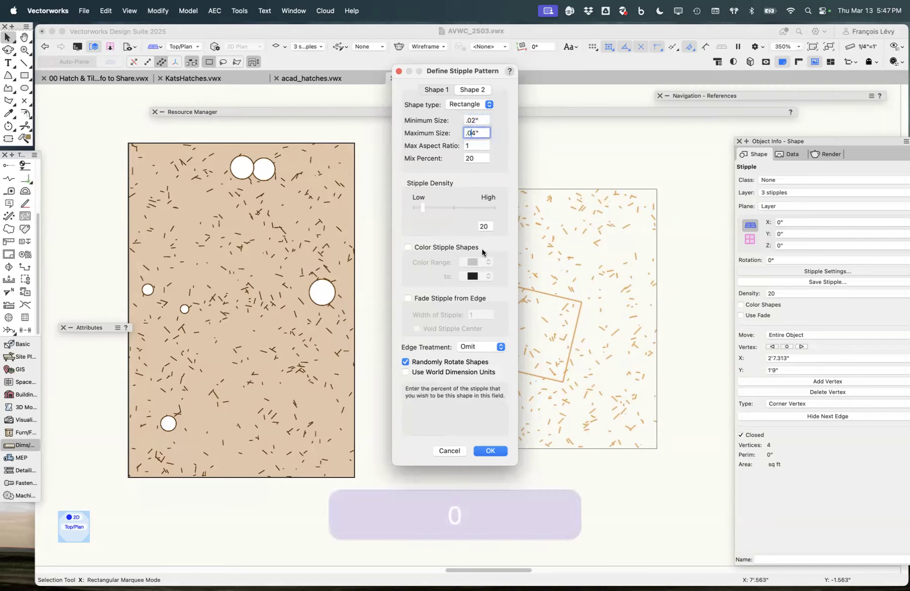
pyautogui.click(490, 451)
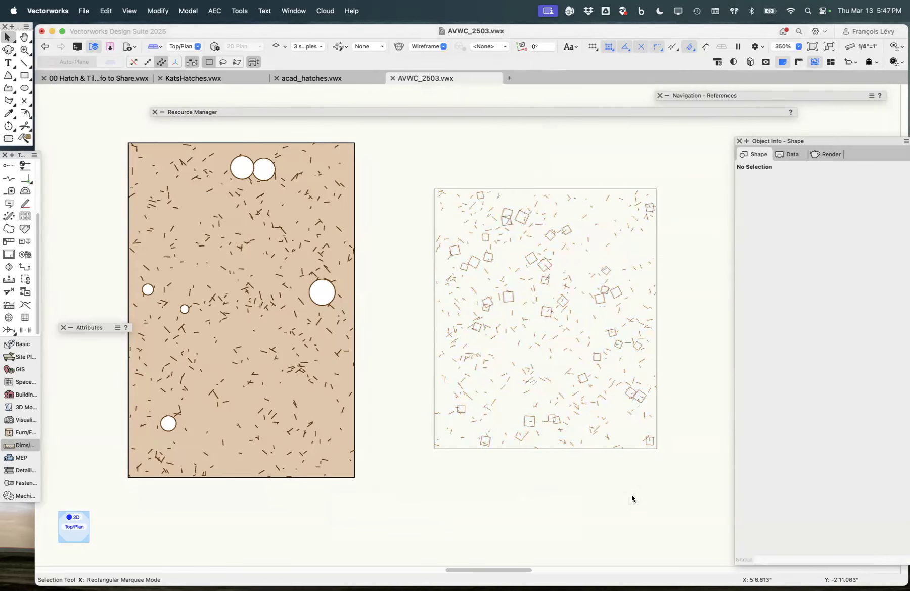
# - Give the new stipple object a solid fill and a pen line thickness of 0.15, and deselect it
pyautogui.click(600, 304)
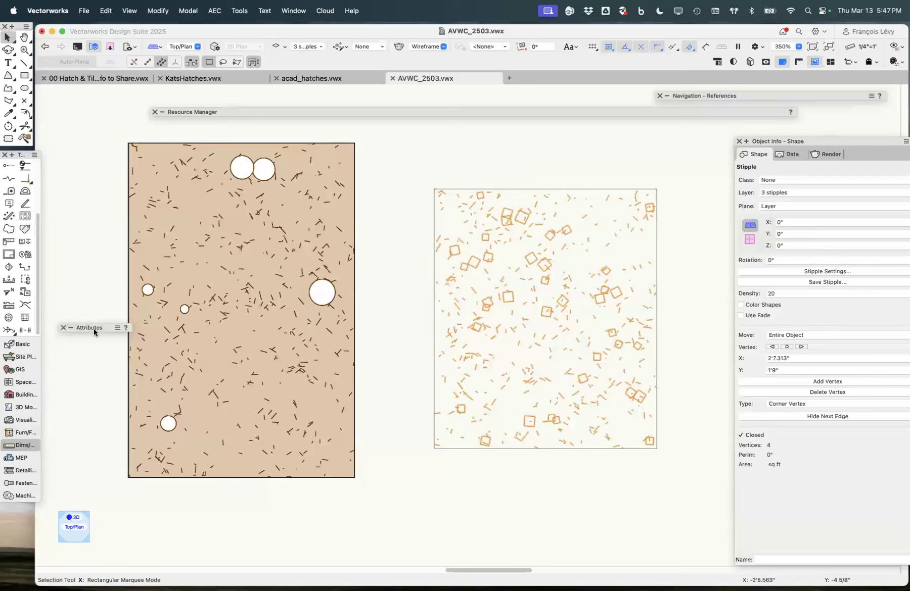
pyautogui.moveTo(96, 330)
pyautogui.click(96, 352)
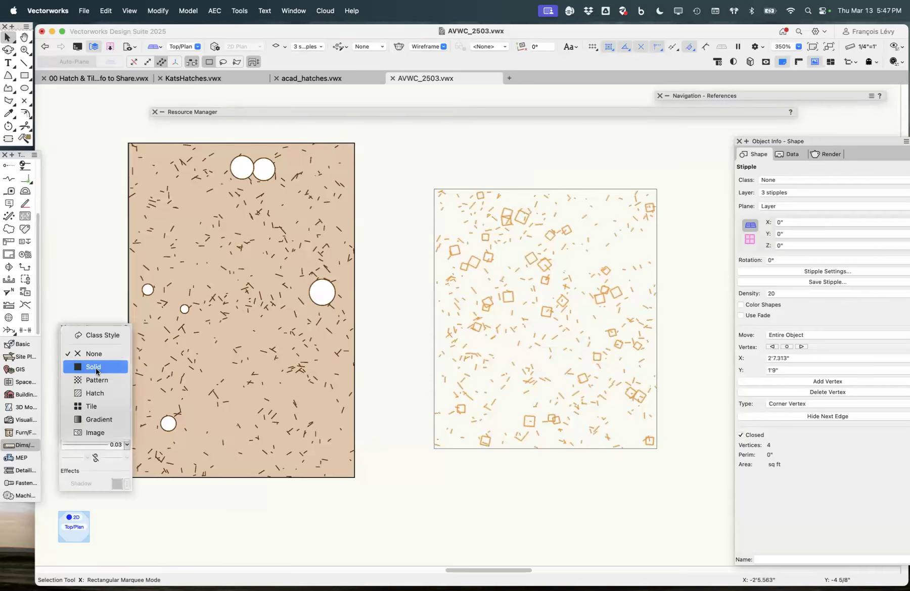
pyautogui.click(97, 365)
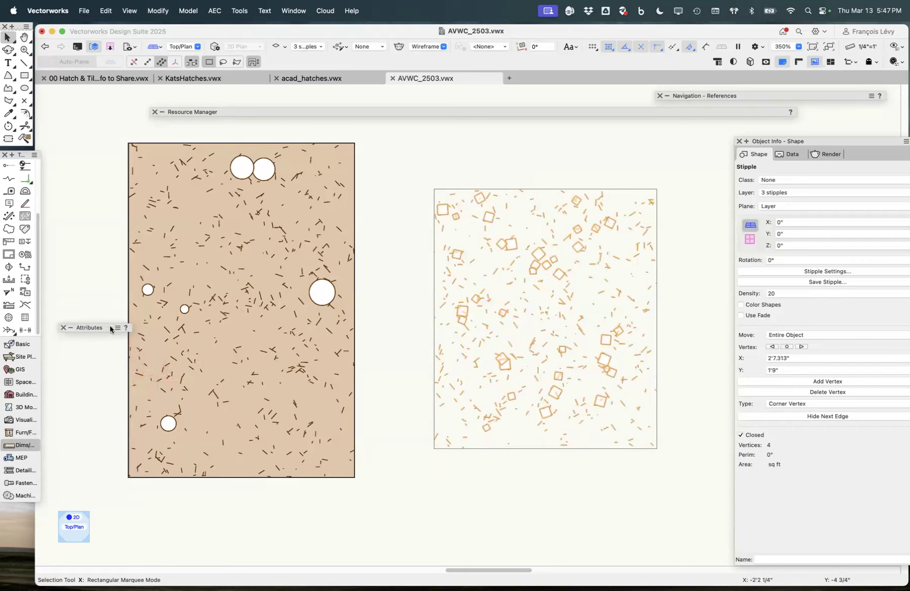
pyautogui.moveTo(110, 328)
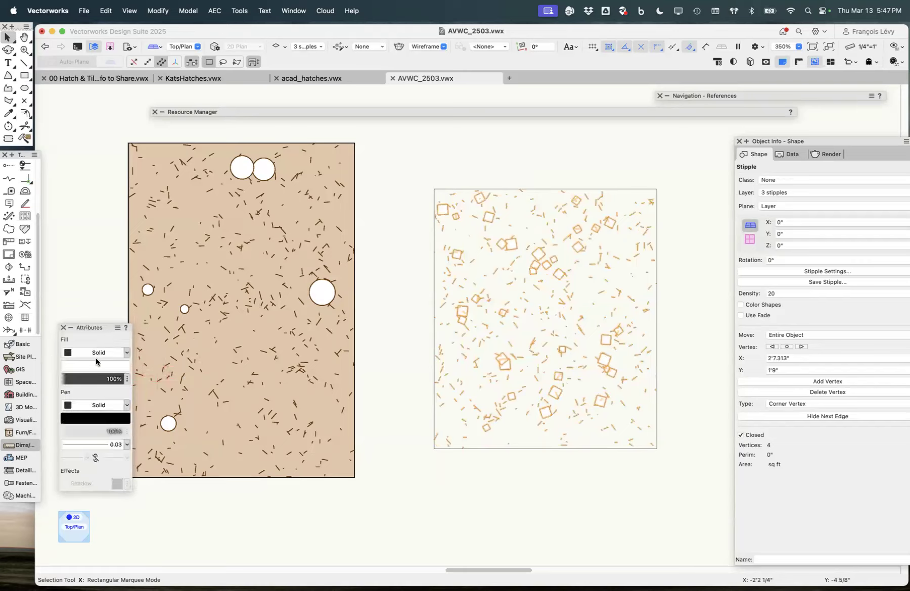
pyautogui.click(119, 441)
pyautogui.click(130, 511)
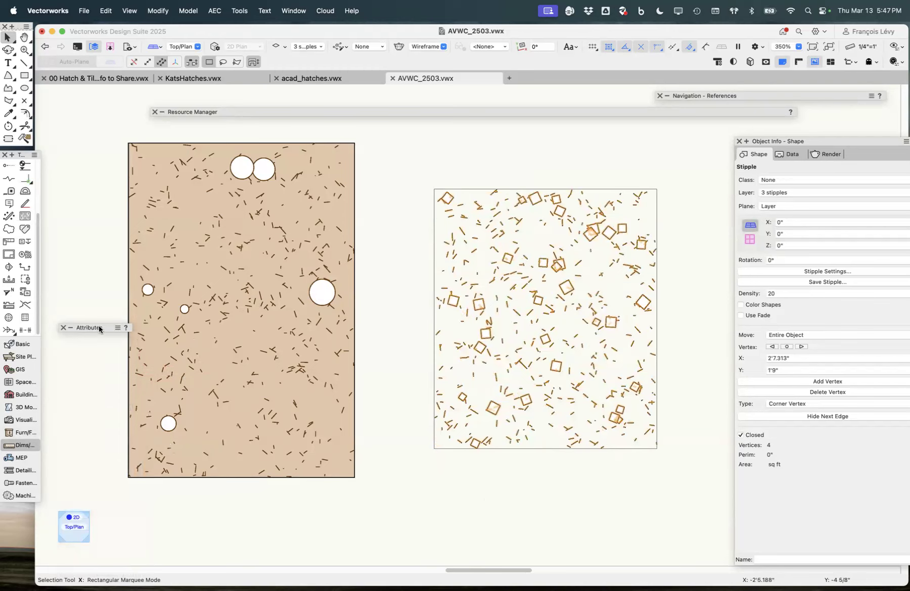
pyautogui.moveTo(99, 329)
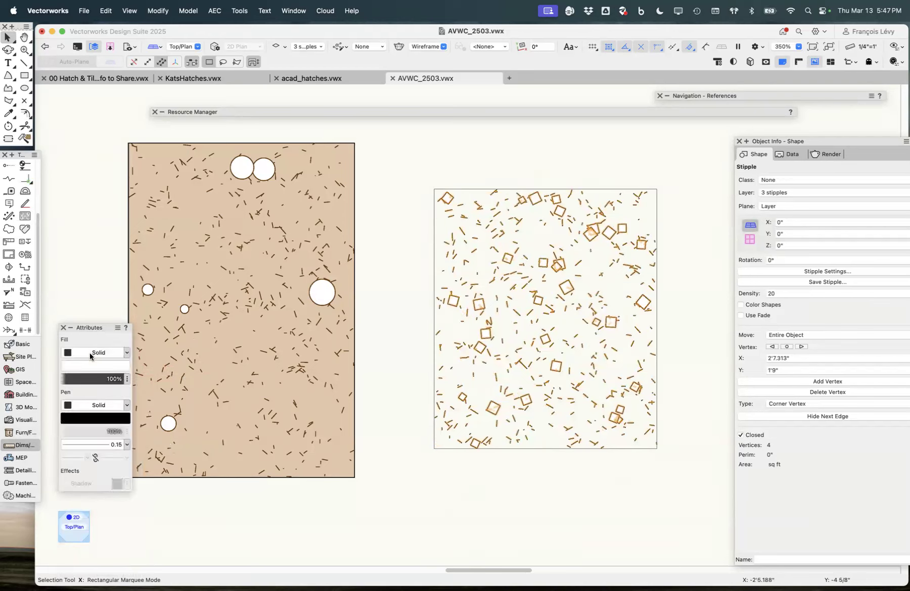
pyautogui.click(621, 505)
# - Enable Fade Stipple from Edge for the new stipple with a stipple width of .5, and accept the pattern
pyautogui.click(612, 320)
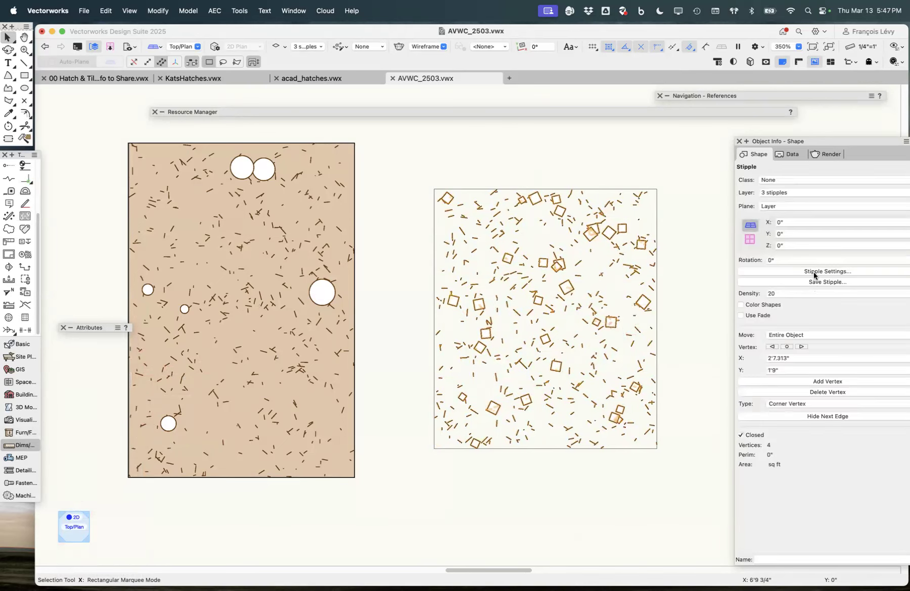
pyautogui.click(813, 273)
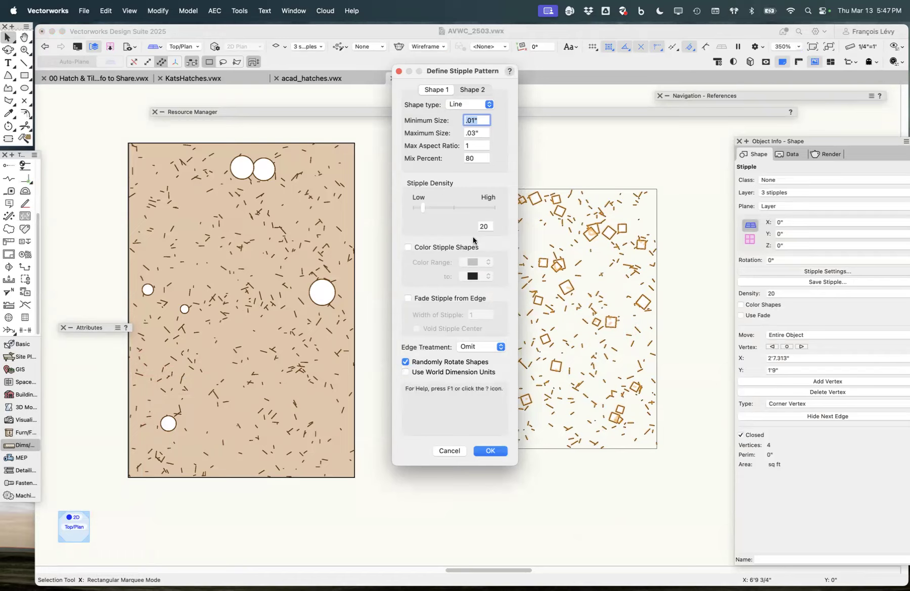
pyautogui.click(409, 299)
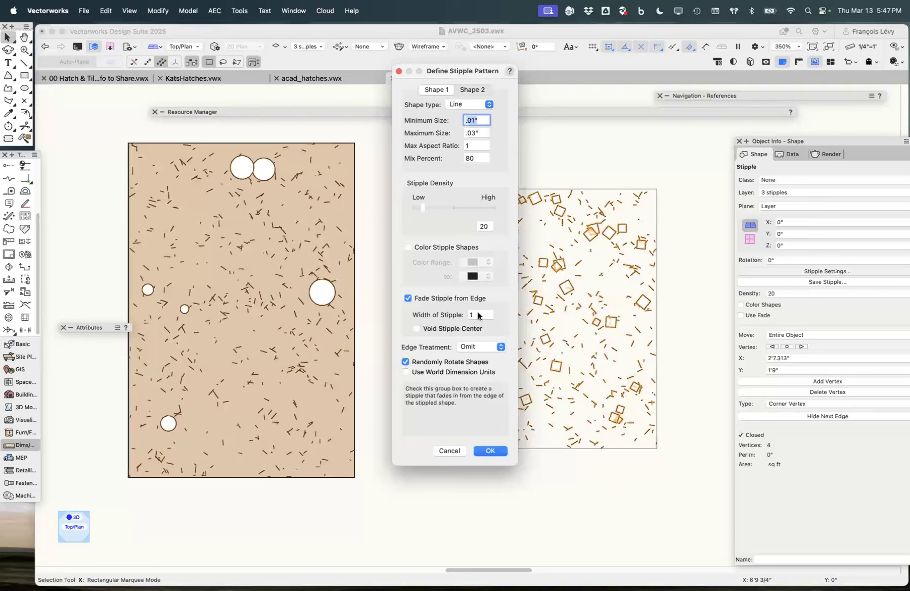
pyautogui.click(478, 315)
pyautogui.write('.5')
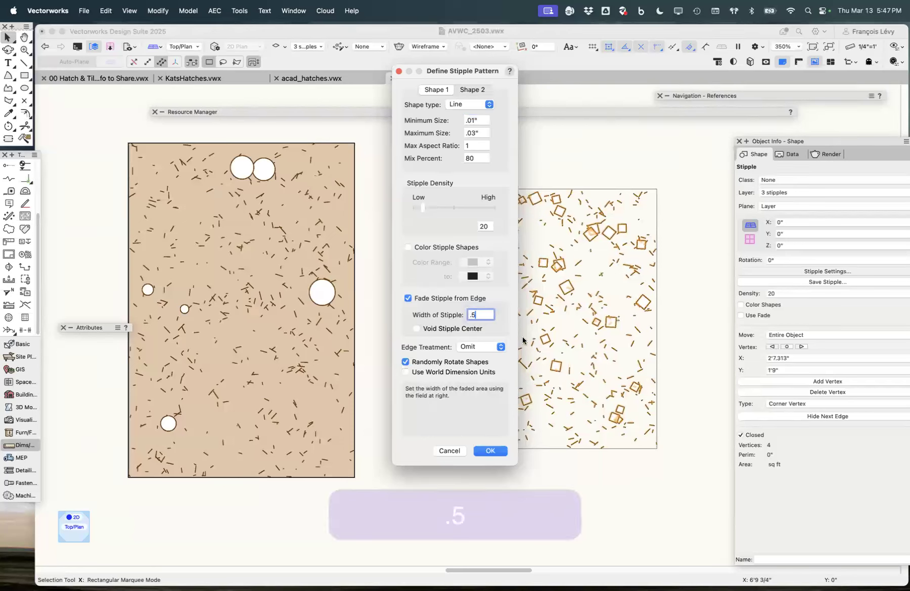
pyautogui.press('Tab')
pyautogui.click(490, 451)
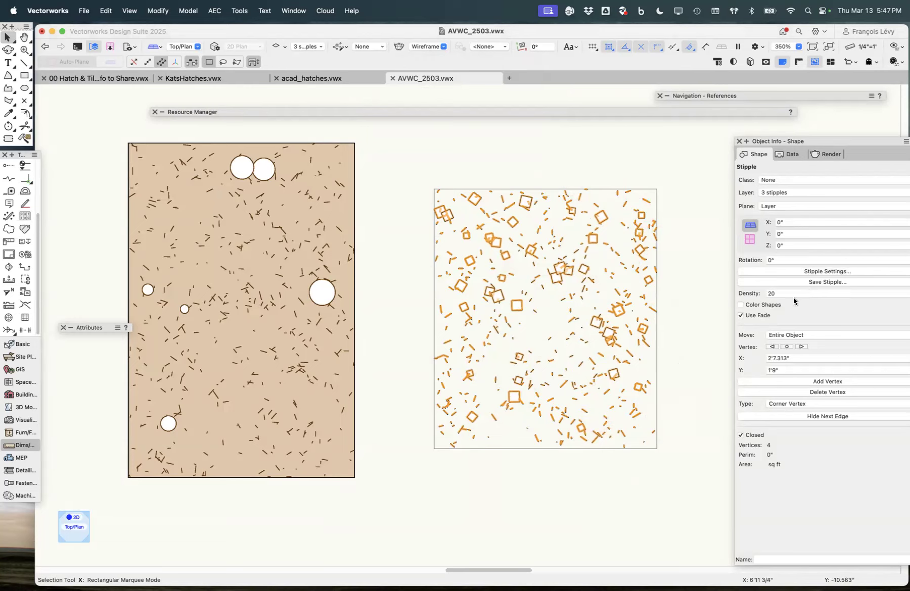
# - Set the density of the faded stipple to 50
pyautogui.click(768, 294)
pyautogui.write('50')
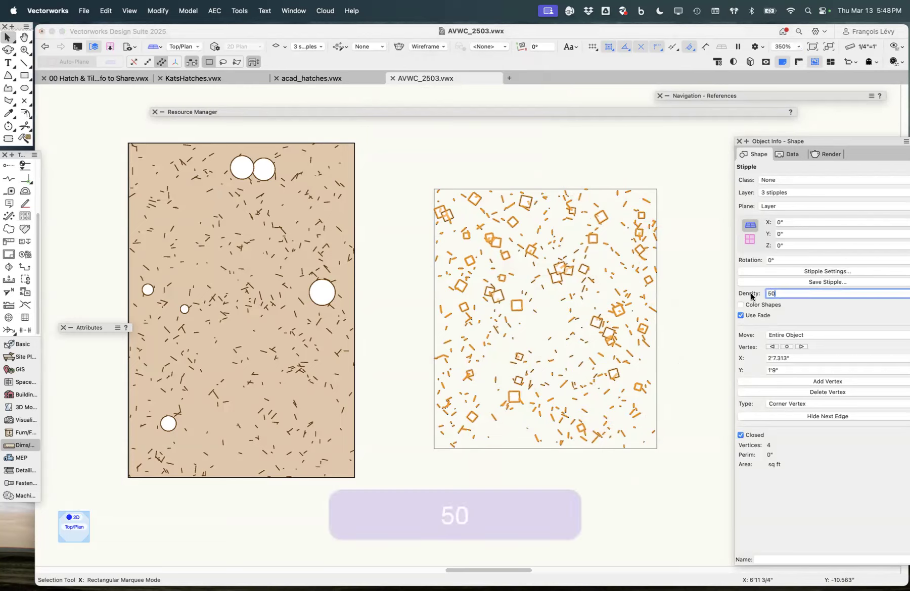
pyautogui.press('Return')
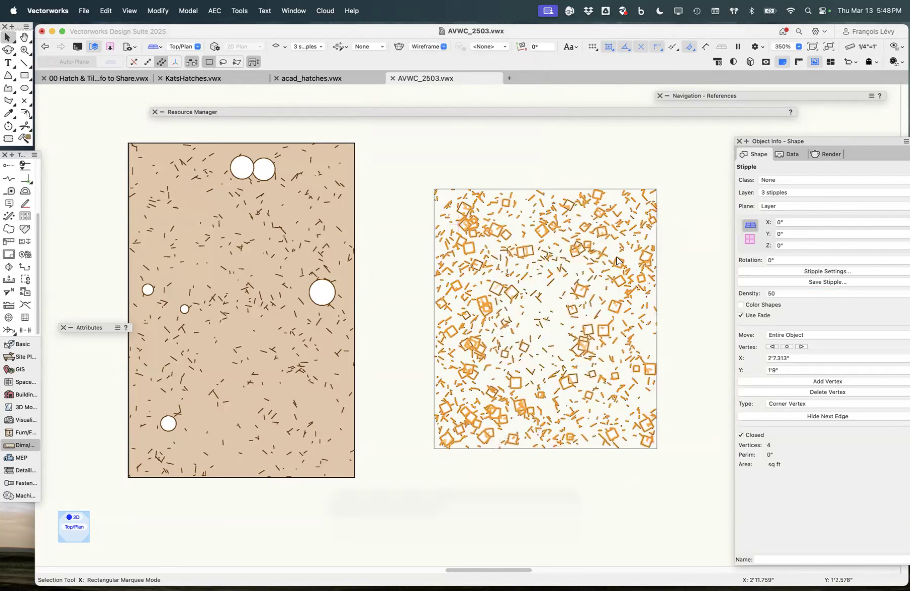
# - Turn Color Shapes on and off again for the stipple, and disable Use Fade
pyautogui.click(762, 305)
pyautogui.click(763, 306)
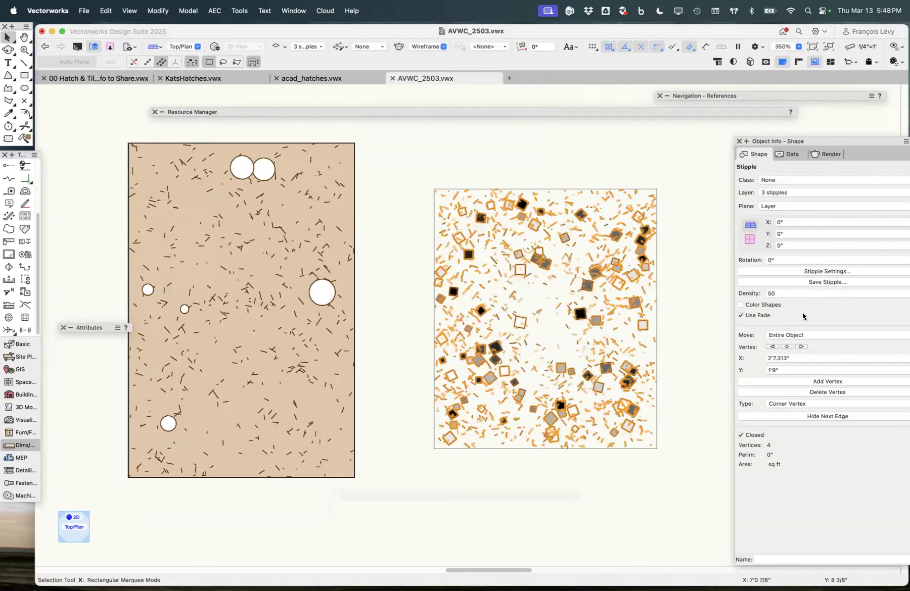
pyautogui.click(760, 316)
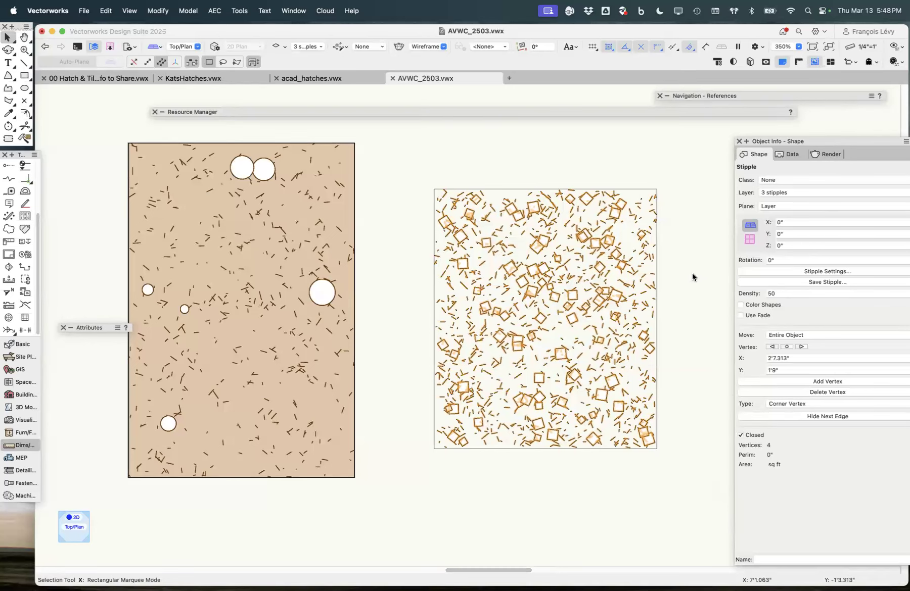
# - Set the stipple's Shape 1 line to a mix percent of 90, and accept the pattern
pyautogui.click(671, 254)
pyautogui.click(623, 247)
pyautogui.click(827, 272)
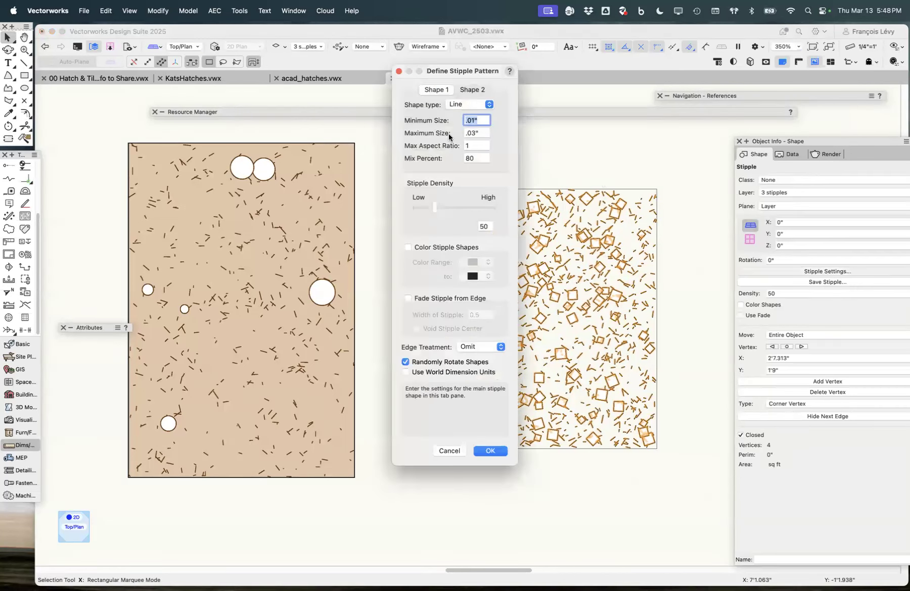
pyautogui.doubleClick(476, 157)
pyautogui.write('90')
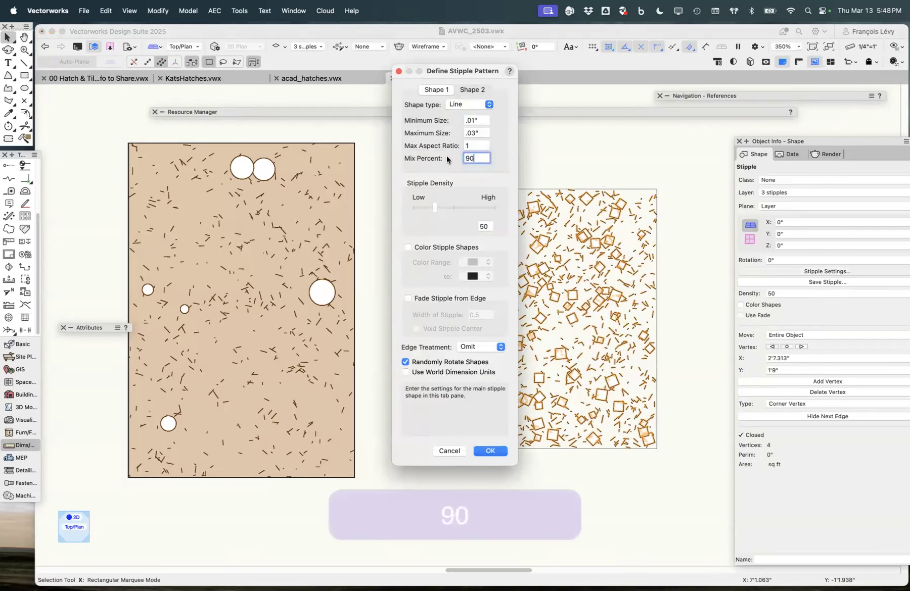
pyautogui.click(491, 452)
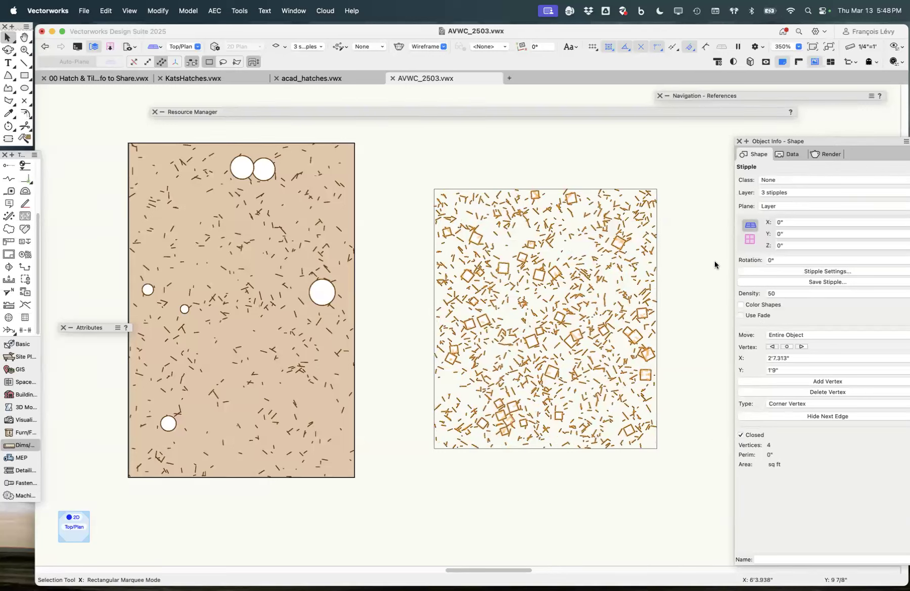
# - Save the stipple as a reusable symbol named "my stipple"
pyautogui.click(836, 284)
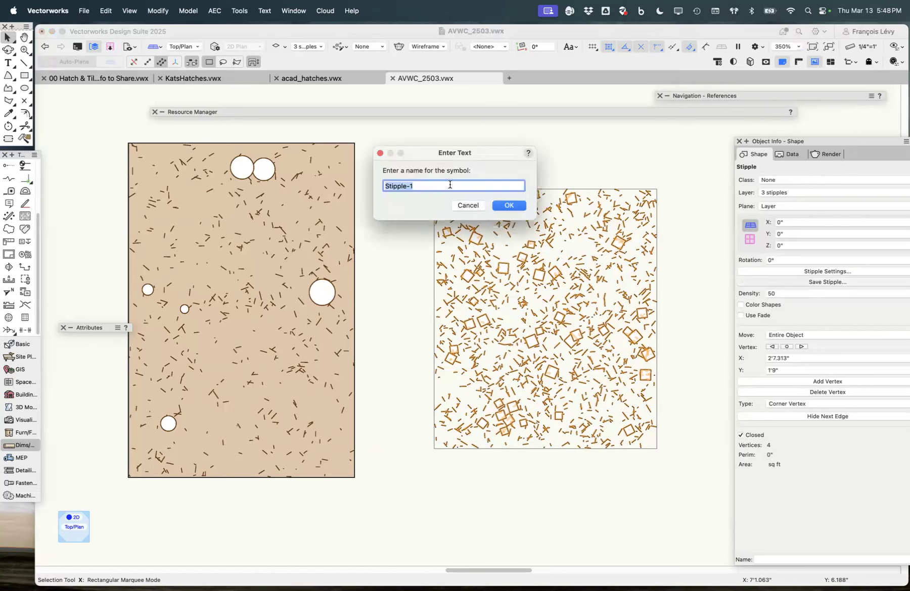
pyautogui.write('m')
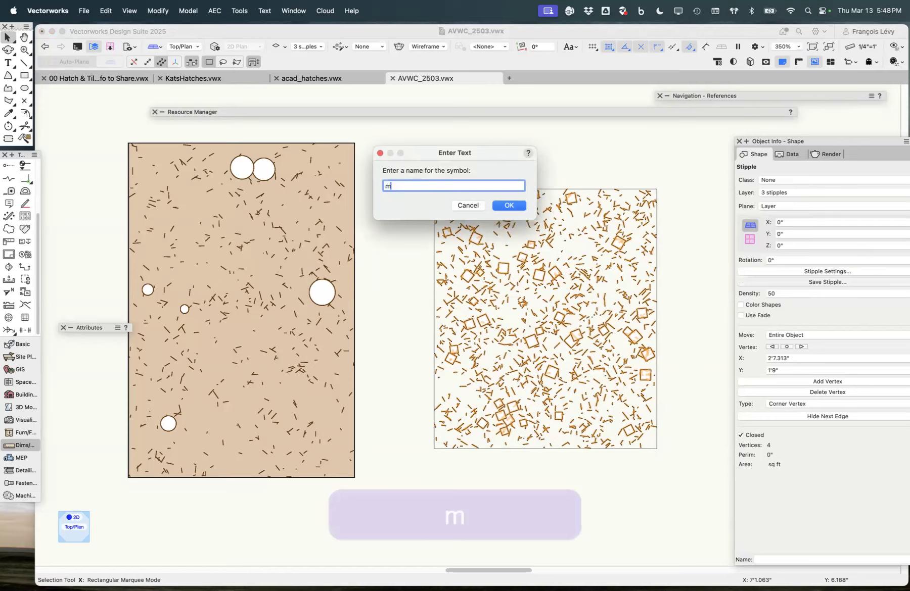
pyautogui.write('y sptipple')
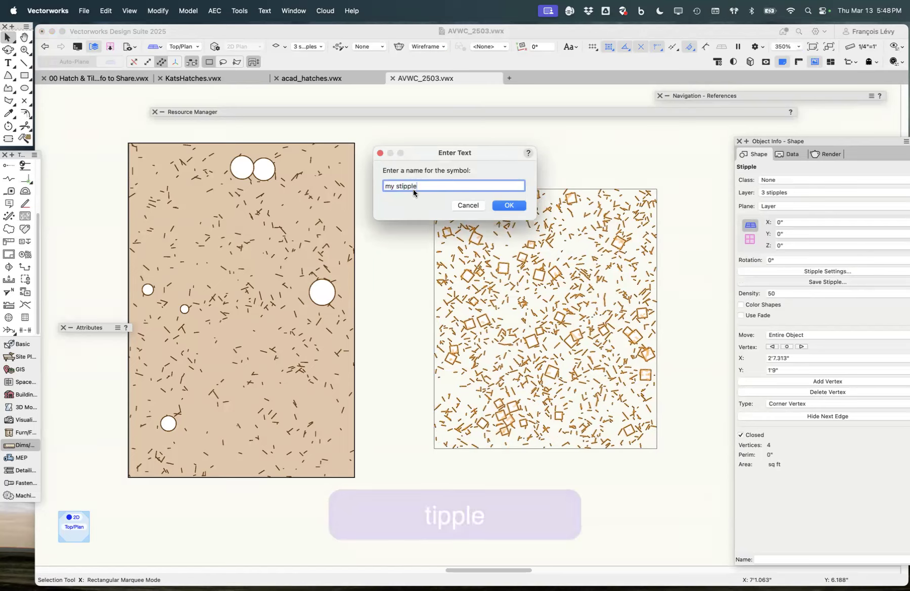
pyautogui.click(507, 206)
# - Show Symbols/Plug-In Objects in the Resource Manager, find "my stipple" in the Stipples folder, and move the palette aside
pyautogui.click(480, 112)
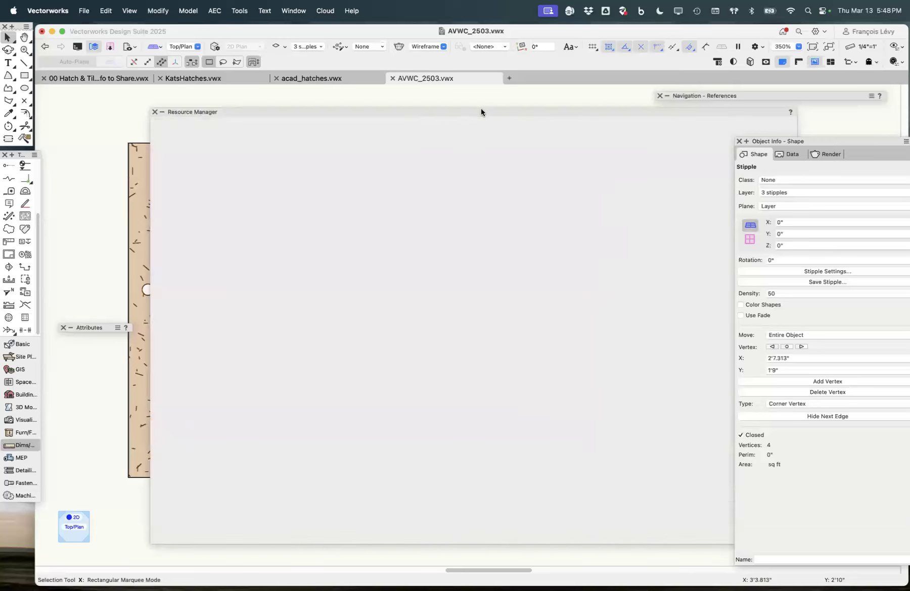
pyautogui.click(417, 125)
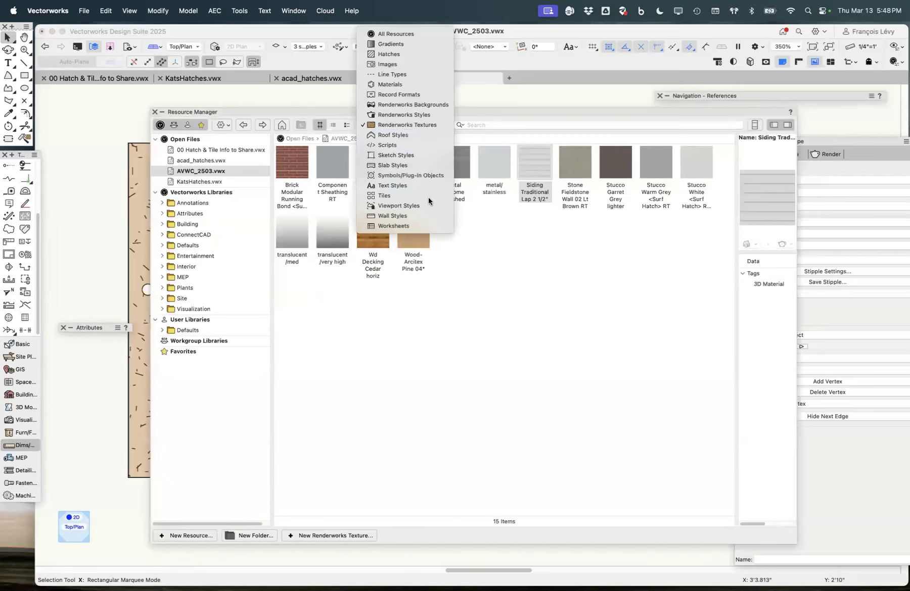
pyautogui.click(410, 175)
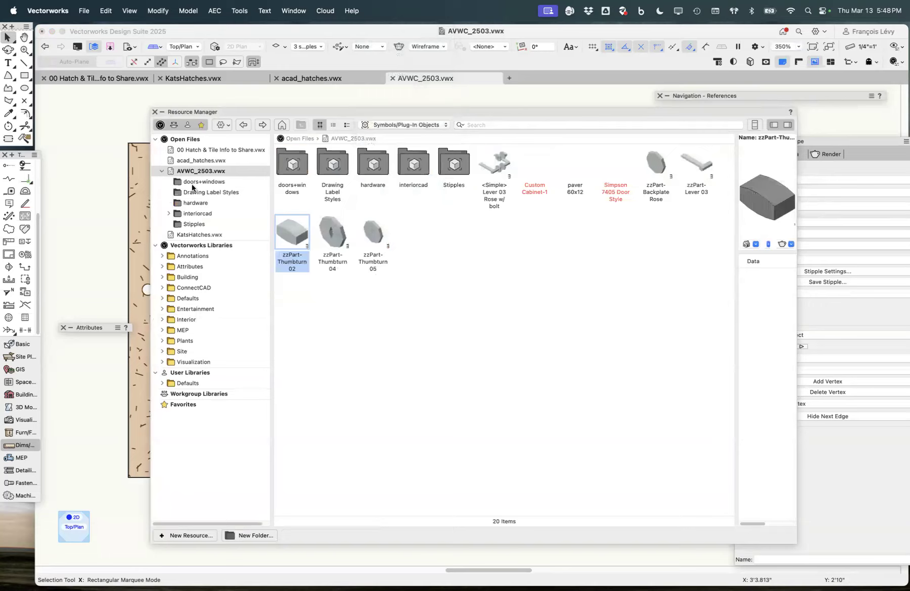
pyautogui.doubleClick(448, 169)
pyautogui.click(305, 186)
pyautogui.click(301, 156)
pyautogui.moveTo(313, 113); pyautogui.dragTo(594, 133)
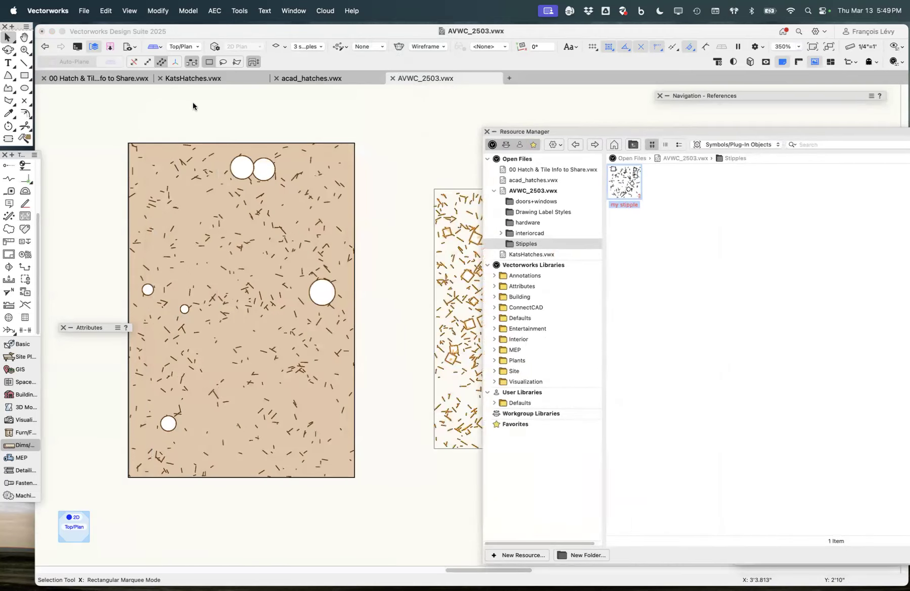
# - Move the line-and-square stipple off its rectangle onto the lower part of the tan panel, and select the remaining rectangle
pyautogui.click(447, 212)
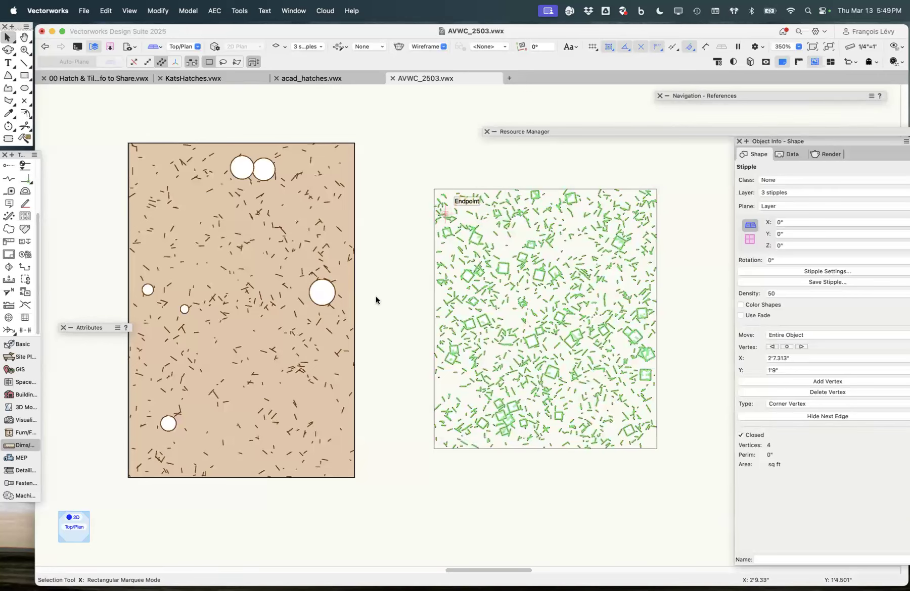
pyautogui.moveTo(482, 242); pyautogui.dragTo(257, 386)
pyautogui.click(464, 189)
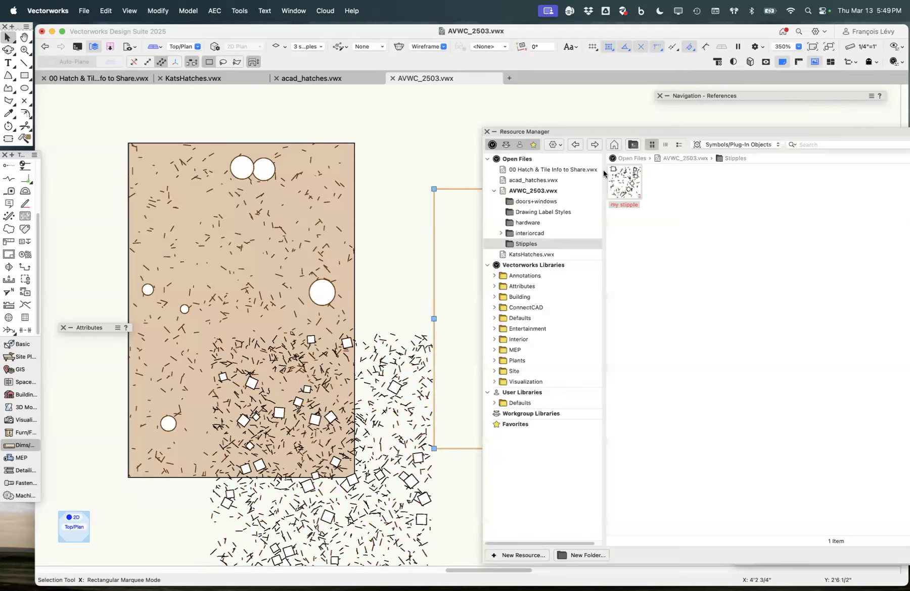
# - Place the saved "my stipple" resource inside the empty rectangle
pyautogui.moveTo(632, 179)
pyautogui.mouseDown()
pyautogui.moveTo(603, 195)
pyautogui.moveTo(445, 199)
pyautogui.mouseUp()
pyautogui.click(429, 163)
pyautogui.click(481, 145)
pyautogui.moveTo(483, 151); pyautogui.dragTo(509, 223)
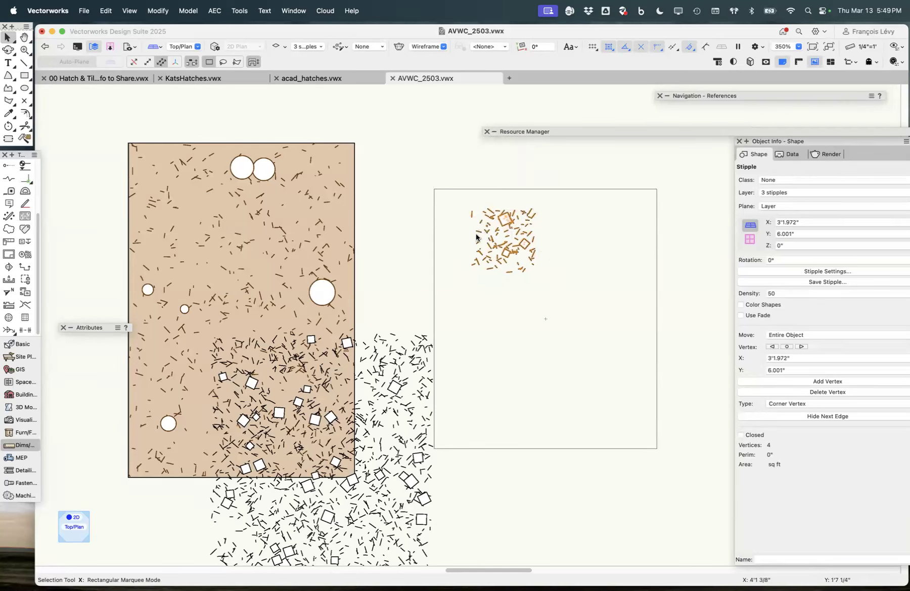
# - Reshape the placed stipple by moving its edges out to the rectangle's boundary, and delete that stipple
pyautogui.press('=')
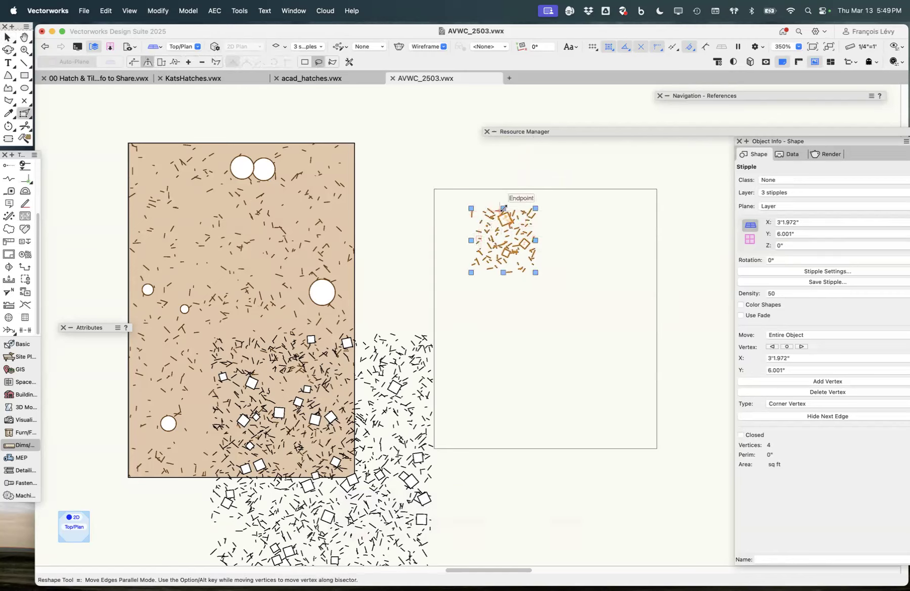
pyautogui.click(304, 61)
pyautogui.moveTo(502, 206); pyautogui.dragTo(503, 189)
pyautogui.moveTo(535, 231); pyautogui.dragTo(656, 230)
pyautogui.moveTo(564, 272); pyautogui.dragTo(574, 442)
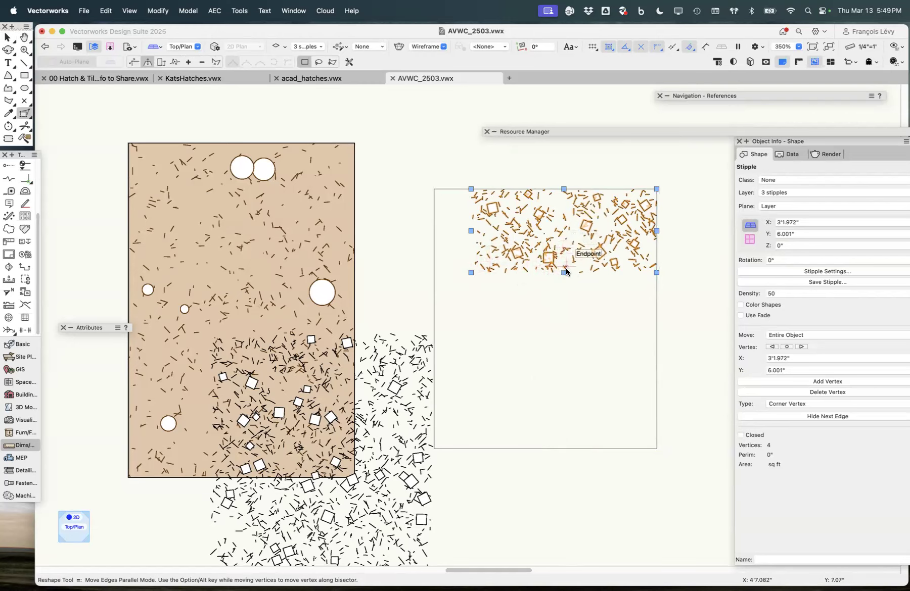
pyautogui.moveTo(563, 272); pyautogui.dragTo(567, 449)
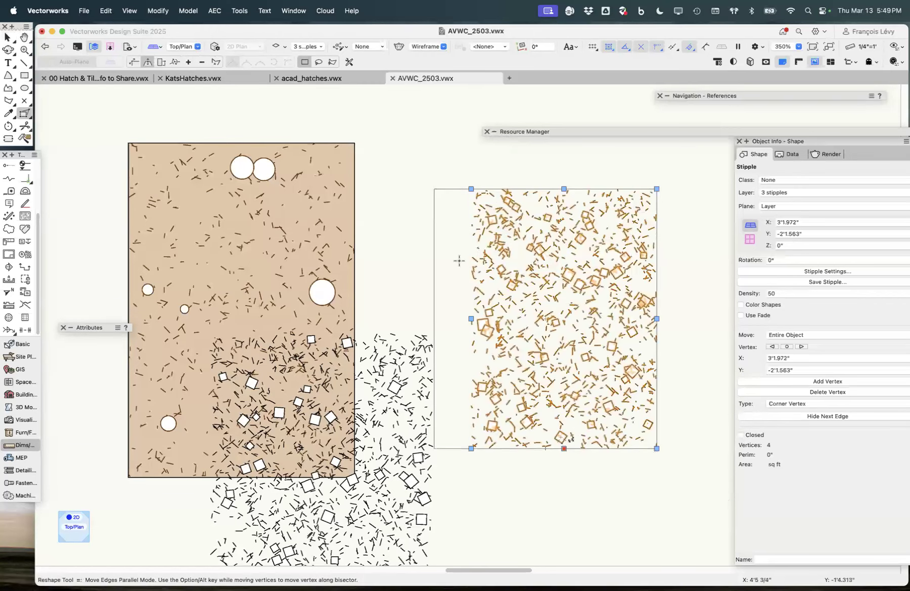
pyautogui.moveTo(470, 319); pyautogui.dragTo(433, 303)
pyautogui.press('BackSpace')
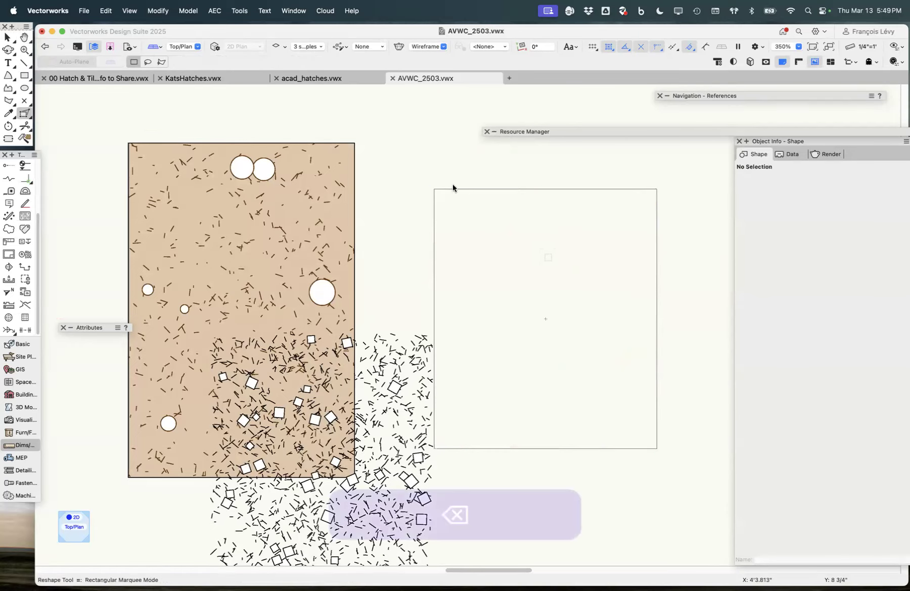
# - Draw a closed irregular polygon with seven vertices, about 3'3" wide and 5'2" high, overlapping the empty rectangle
pyautogui.click(8, 100)
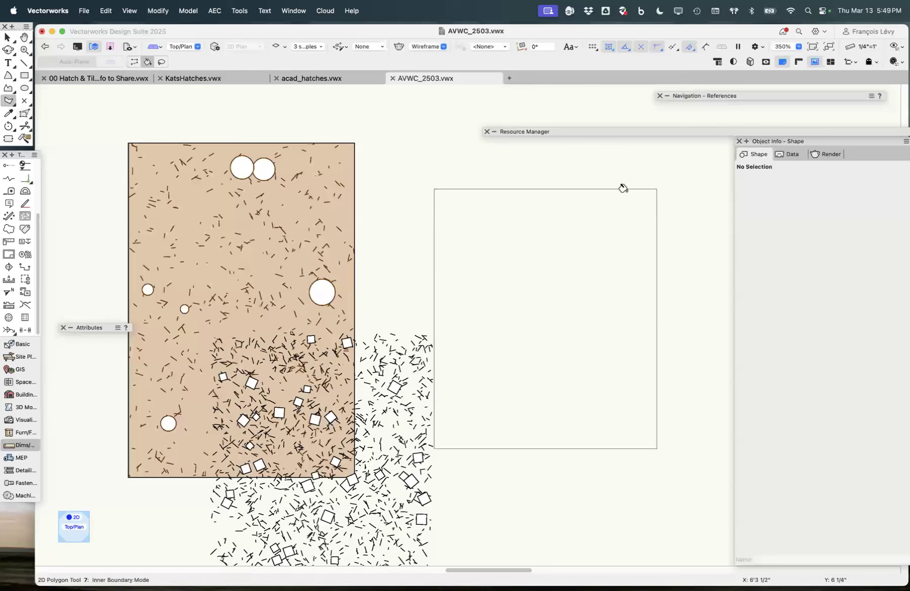
pyautogui.click(138, 62)
pyautogui.click(555, 165)
pyautogui.click(479, 243)
pyautogui.click(501, 359)
pyautogui.click(480, 495)
pyautogui.click(619, 508)
pyautogui.click(696, 281)
pyautogui.click(629, 162)
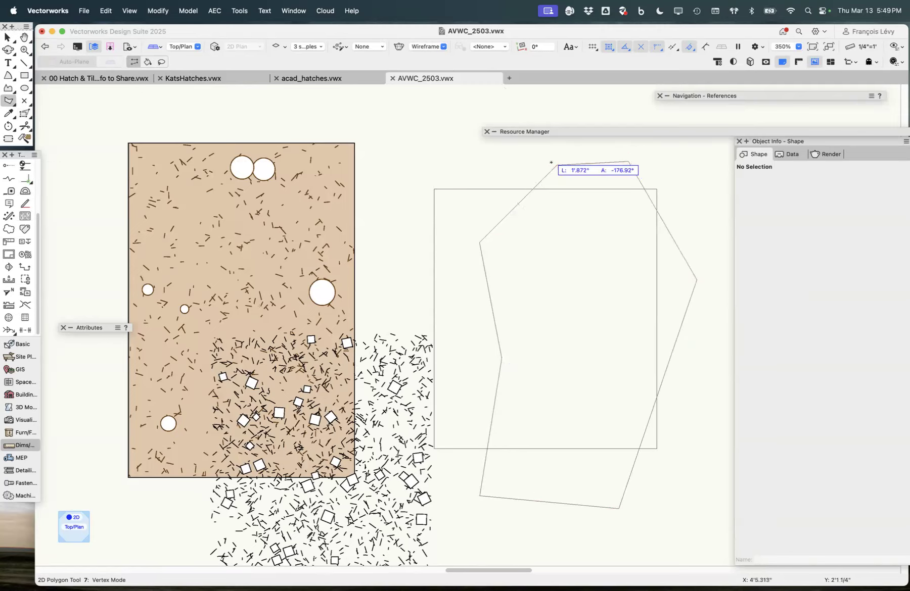
pyautogui.click(556, 165)
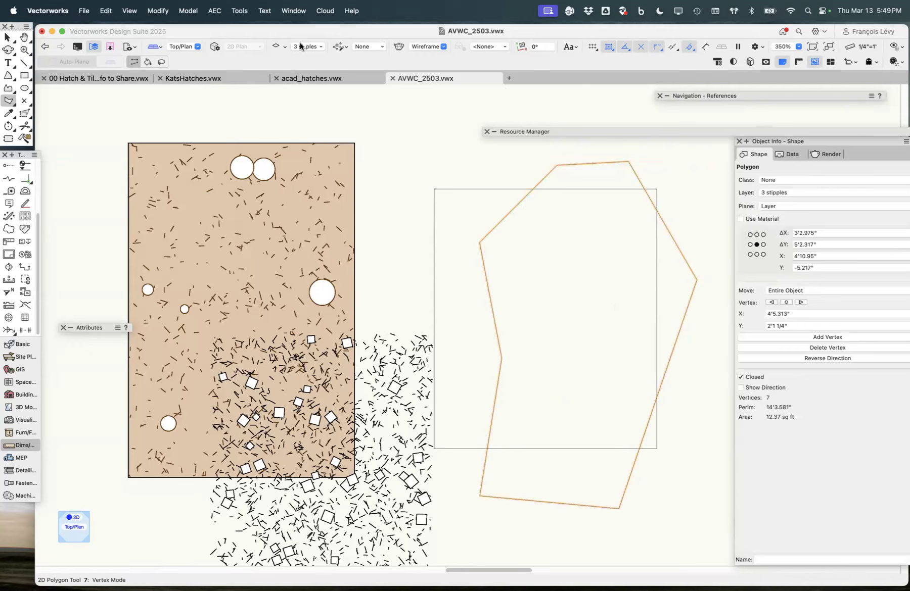
# - Create a stipple object from the seven-sided polygon
pyautogui.click(214, 11)
pyautogui.click(244, 86)
pyautogui.click(528, 267)
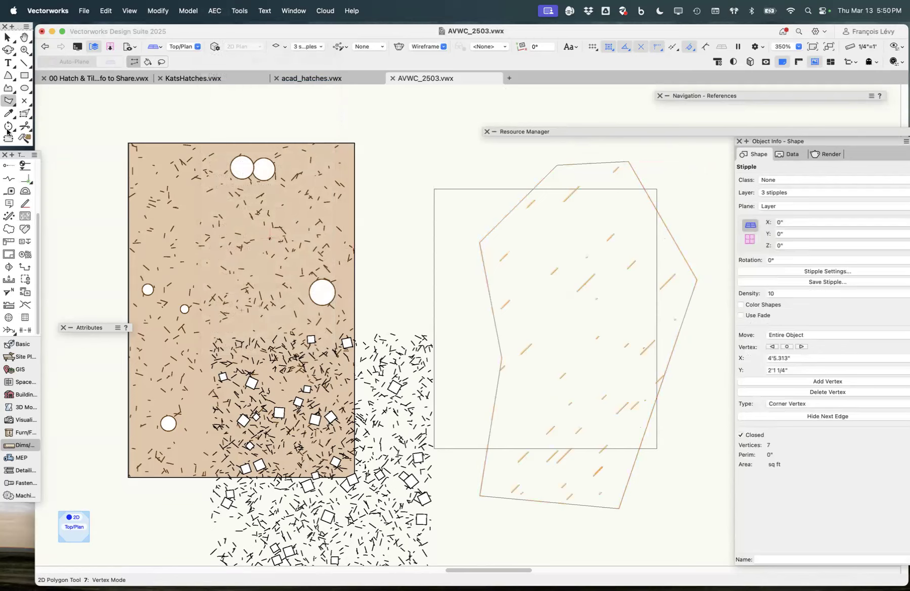
# - Copy the line-and-square stipple's settings to the polygon stipple with the Eyedropper, and deselect everything
pyautogui.click(8, 113)
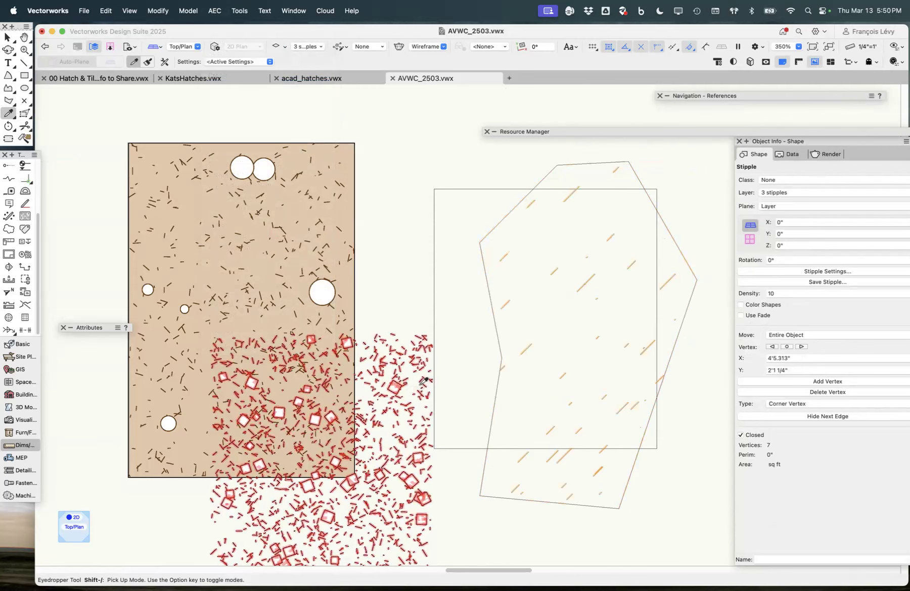
pyautogui.press('alt')
pyautogui.keyDown('alt'); pyautogui.click(506, 253); pyautogui.keyUp('alt')
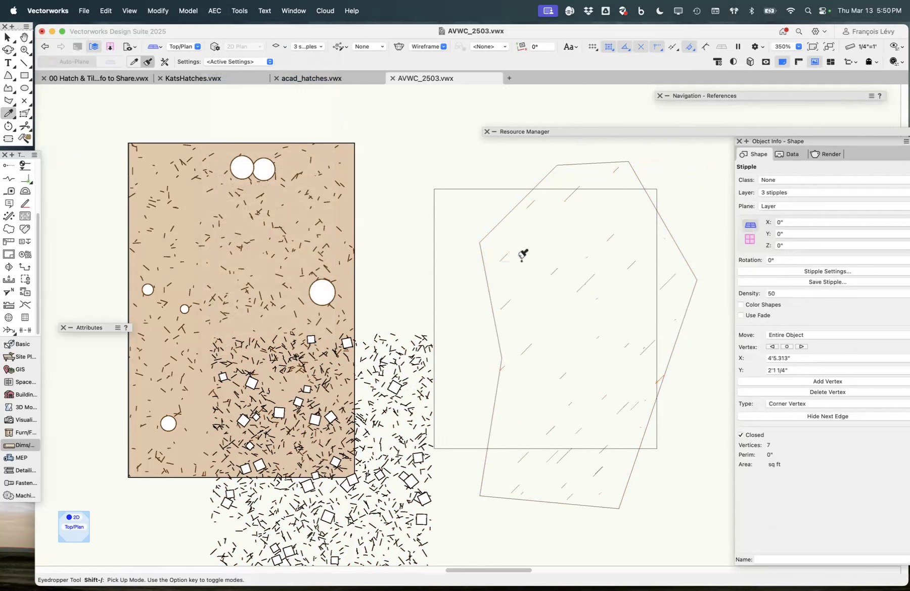
pyautogui.press('x')
pyautogui.click(697, 423)
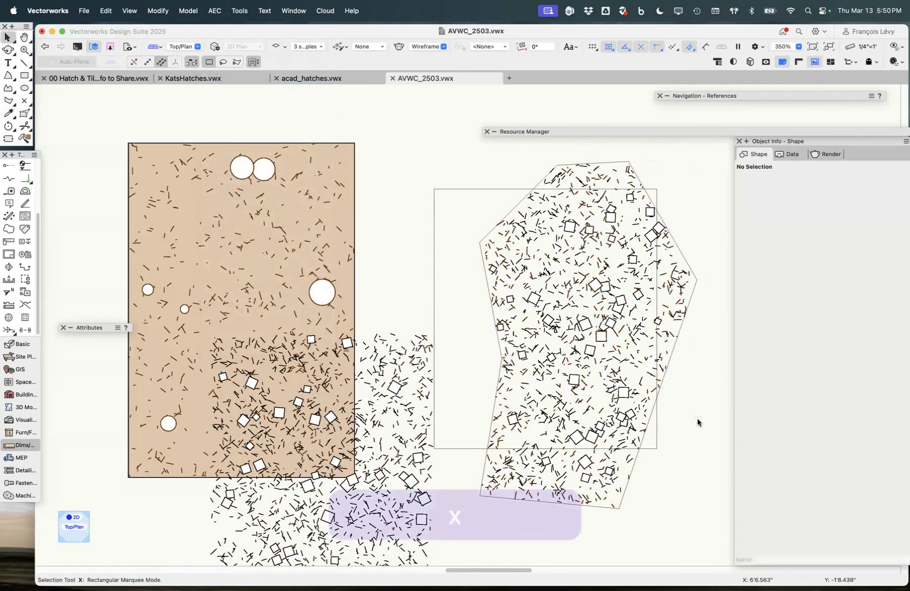
# - Give the polygon behind the new stipple a solid light grey fill and set its pen to None
pyautogui.click(642, 305)
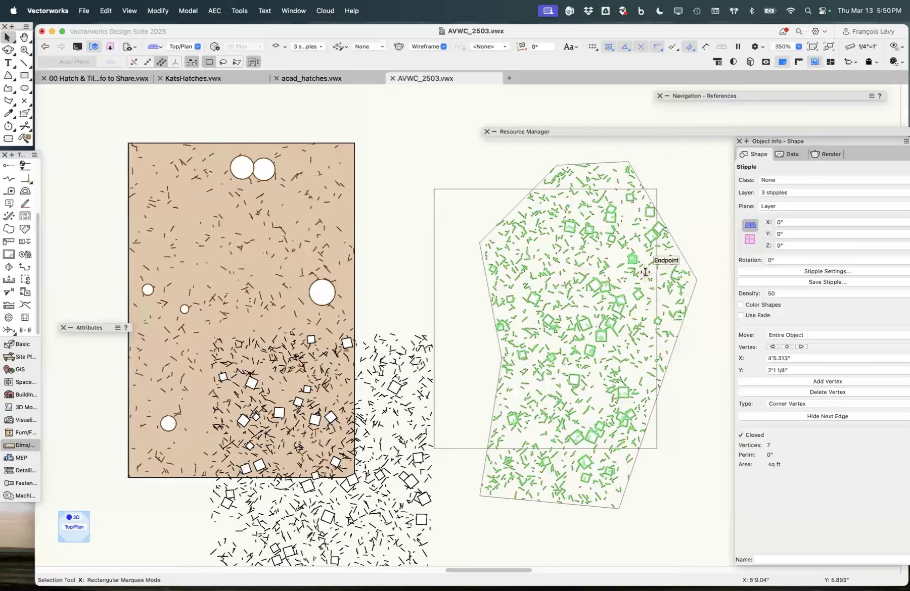
pyautogui.click(513, 205)
pyautogui.click(513, 210)
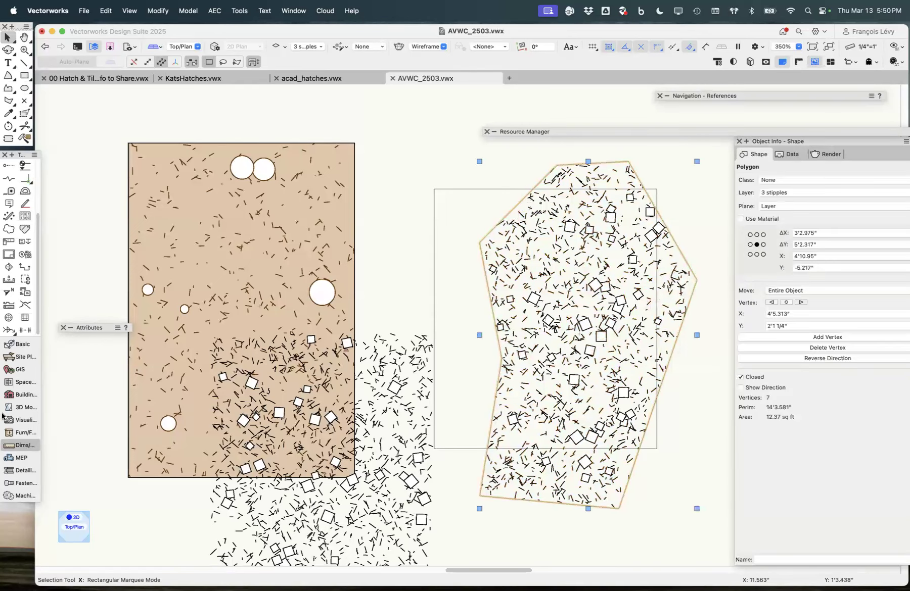
pyautogui.moveTo(84, 331)
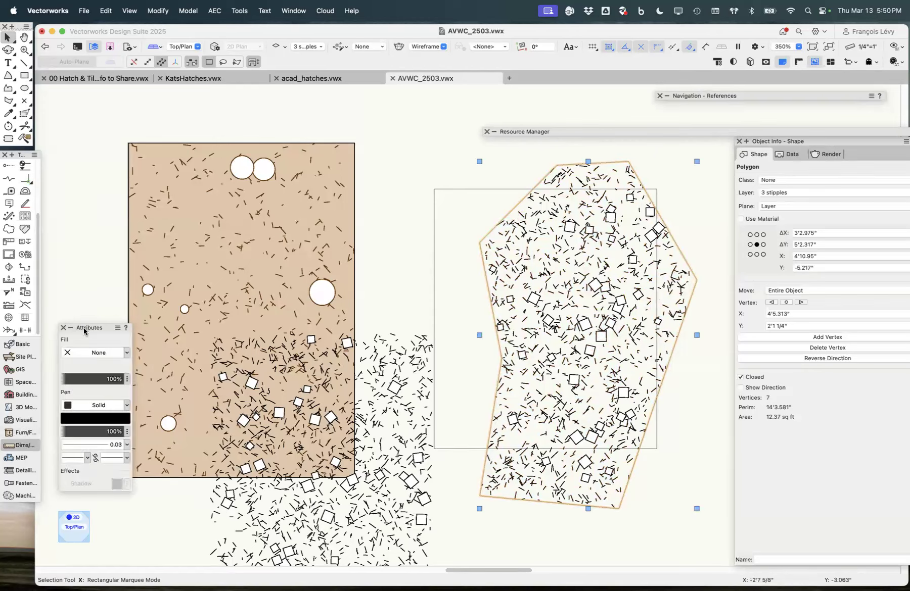
pyautogui.click(91, 354)
pyautogui.click(93, 367)
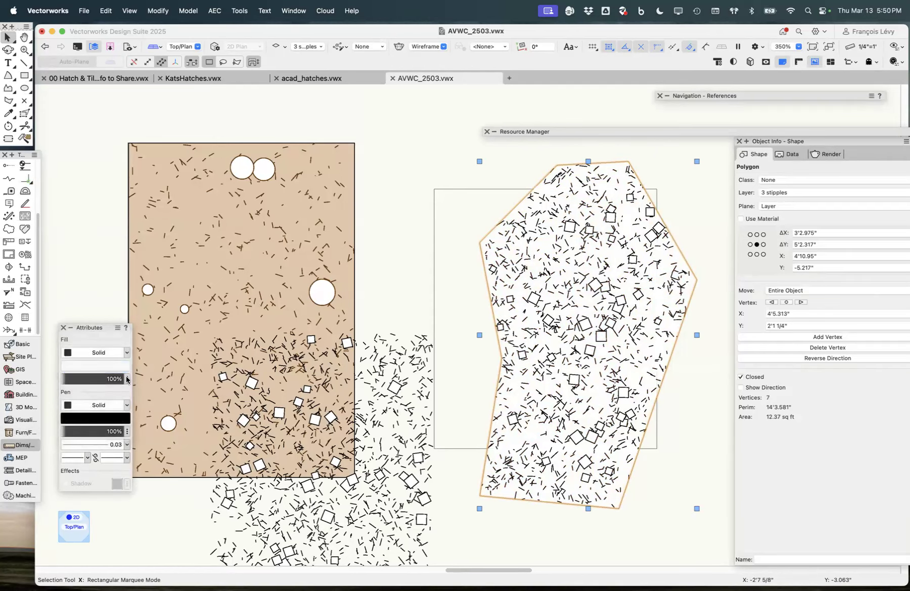
pyautogui.click(116, 366)
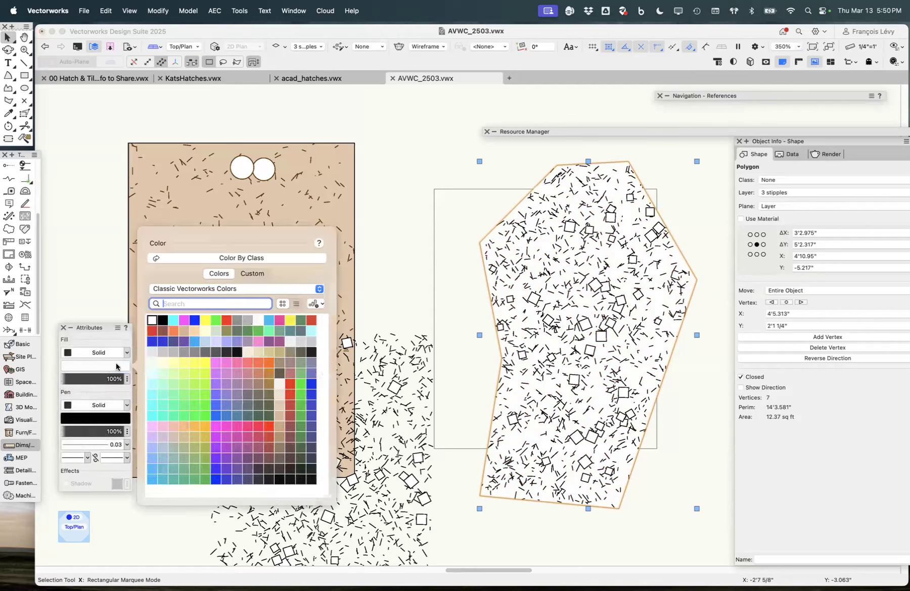
pyautogui.click(152, 352)
pyautogui.moveTo(86, 329)
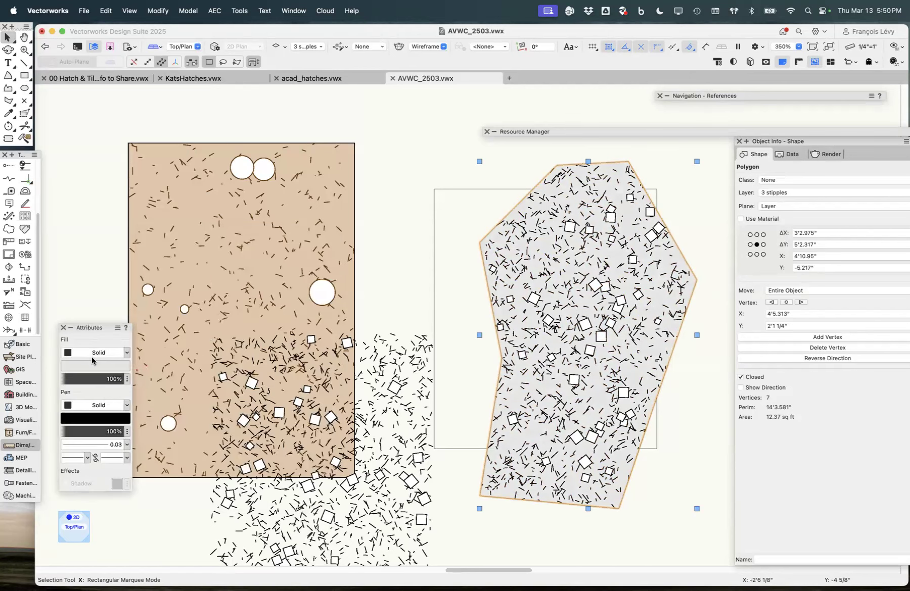
pyautogui.click(105, 399)
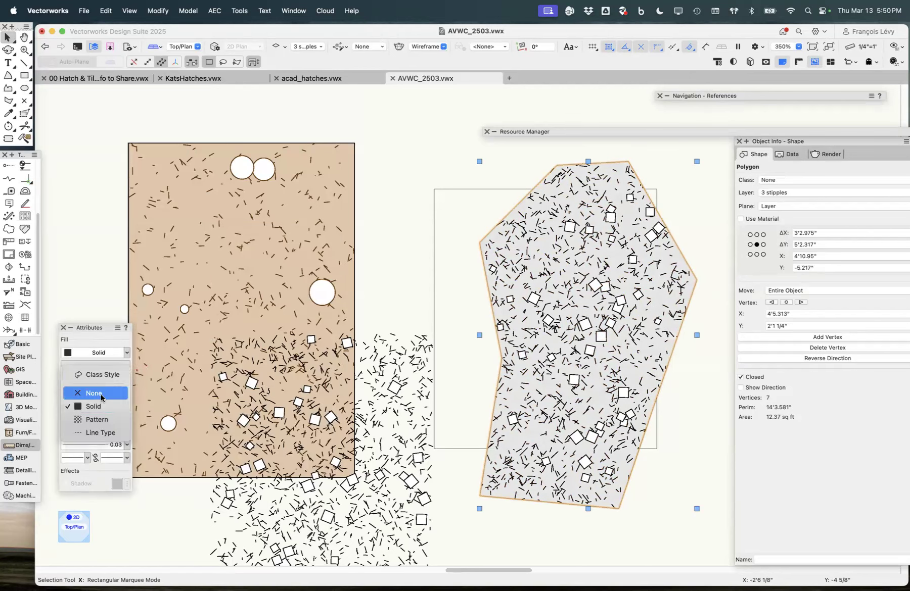
pyautogui.click(93, 394)
# - Delete the empty rectangle overlapping the polygon stipple
pyautogui.click(450, 189)
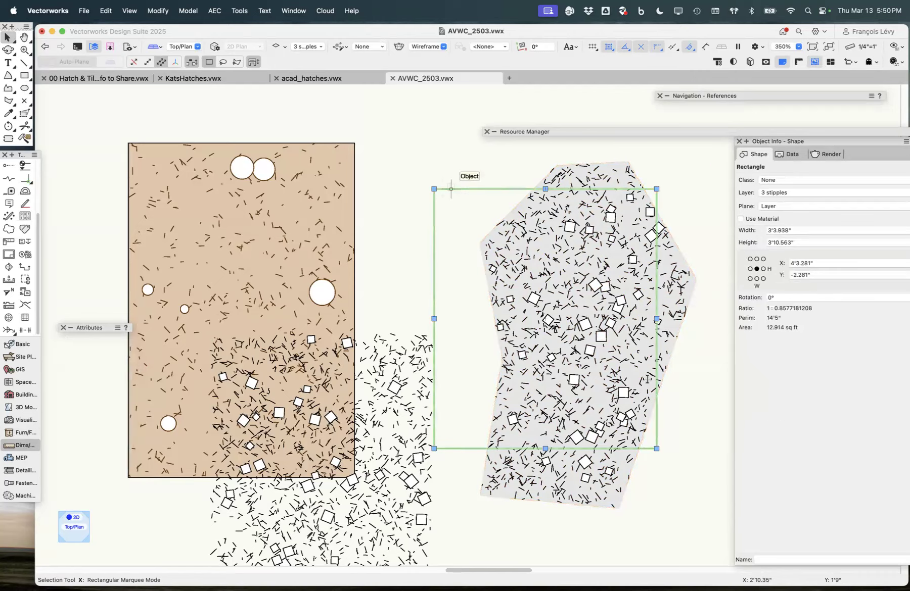
pyautogui.press('BackSpace')
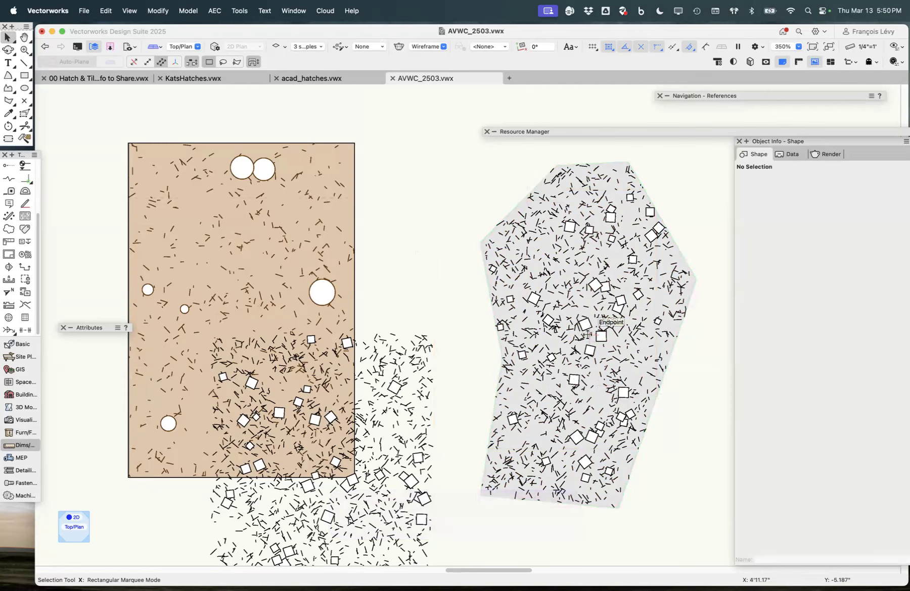
# - Delete the rectangular line-and-square stipple overlapping the tan rectangle
pyautogui.click(605, 322)
pyautogui.click(386, 374)
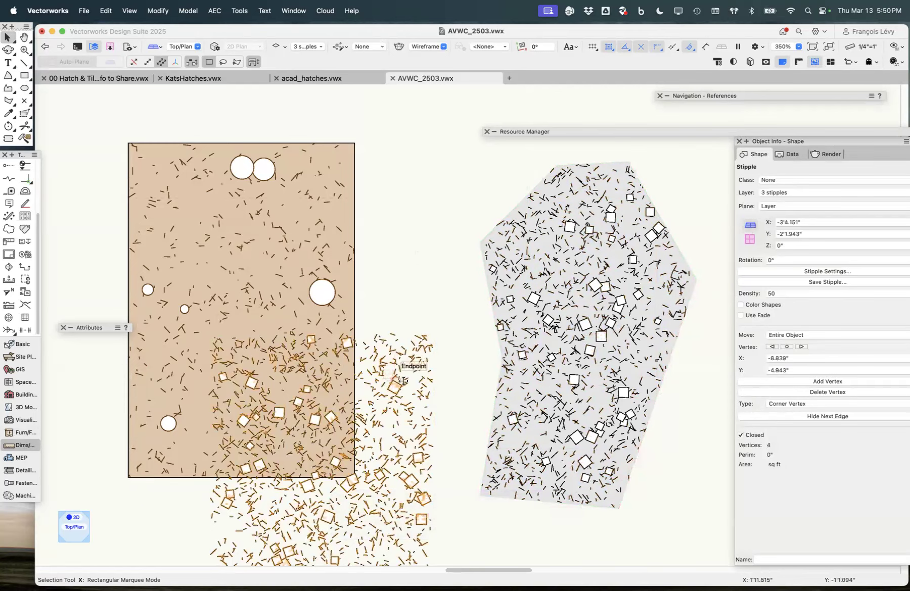
pyautogui.press('BackSpace')
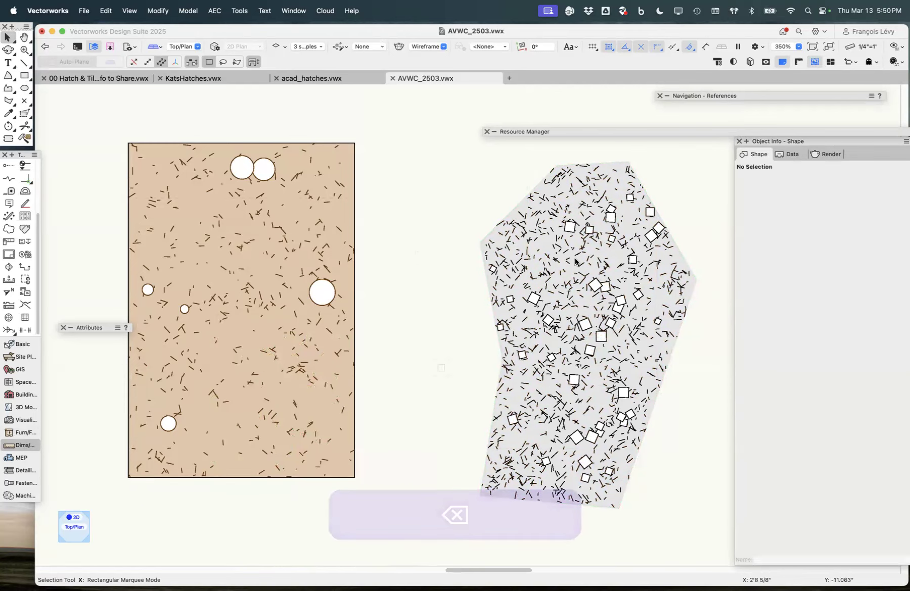
# - View the saved "my stipple" resource in the Resource Manager's Stipples folder, and move the Resource Manager over the tan rectangle
pyautogui.click(558, 132)
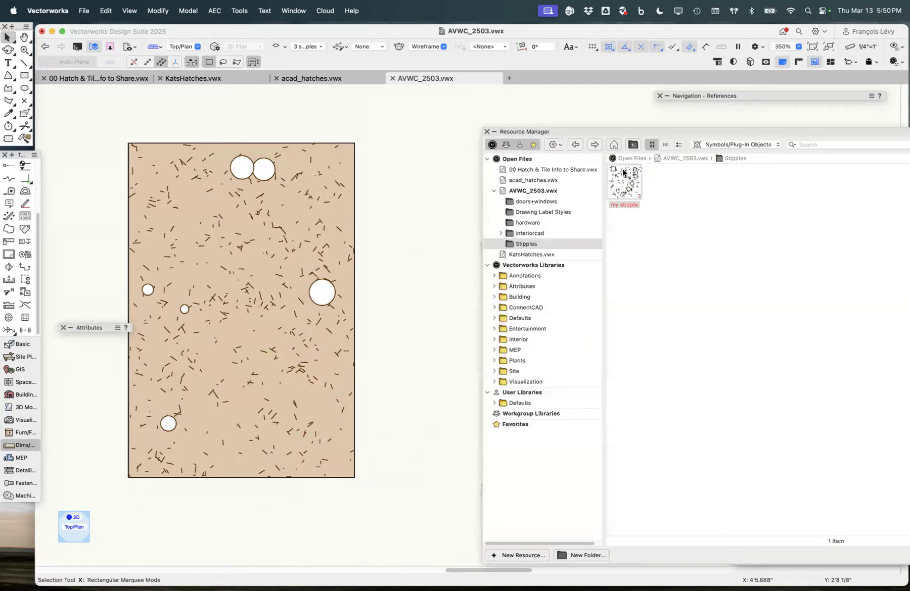
pyautogui.click(623, 132)
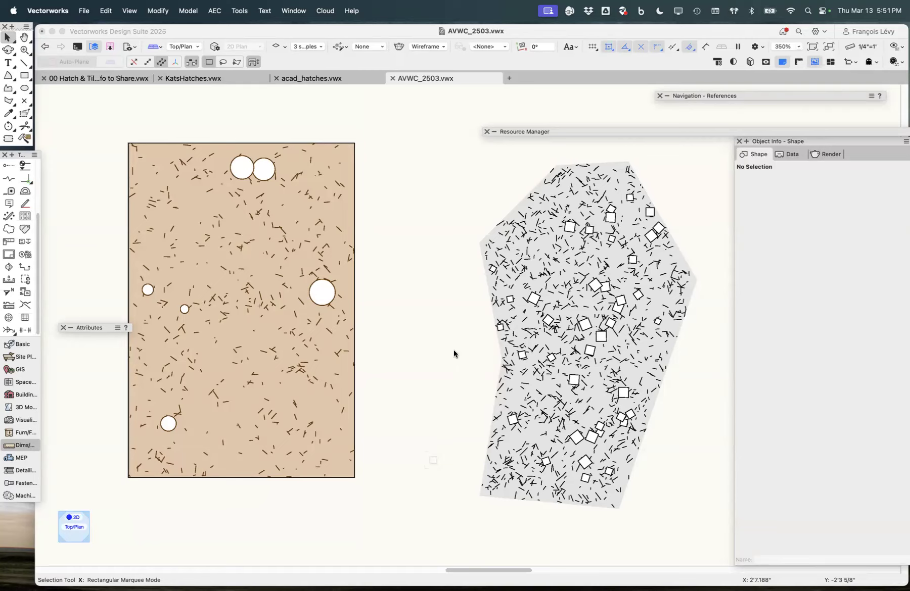
pyautogui.moveTo(549, 134)
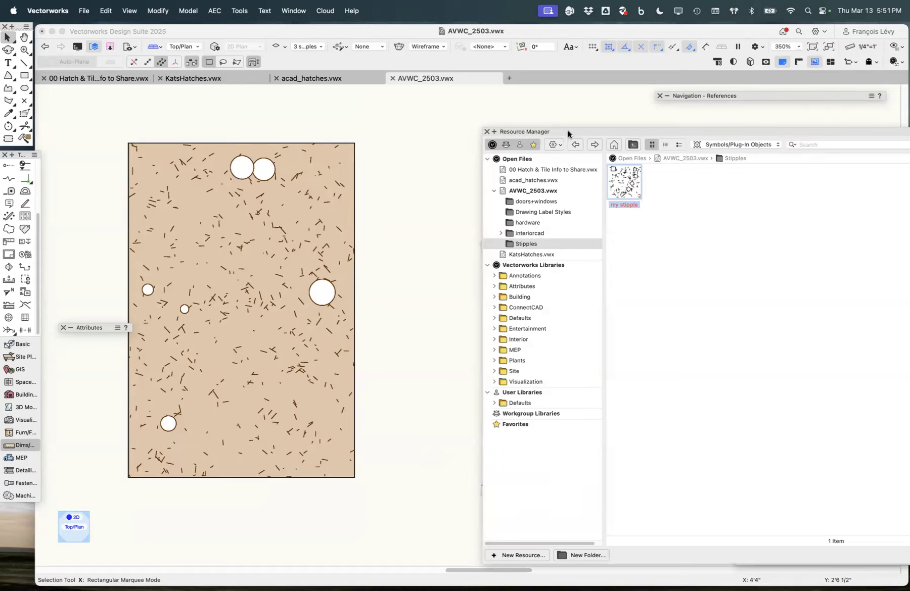
pyautogui.moveTo(568, 134)
pyautogui.mouseDown()
pyautogui.moveTo(536, 148)
pyautogui.moveTo(255, 140)
pyautogui.moveTo(262, 113)
pyautogui.mouseUp()
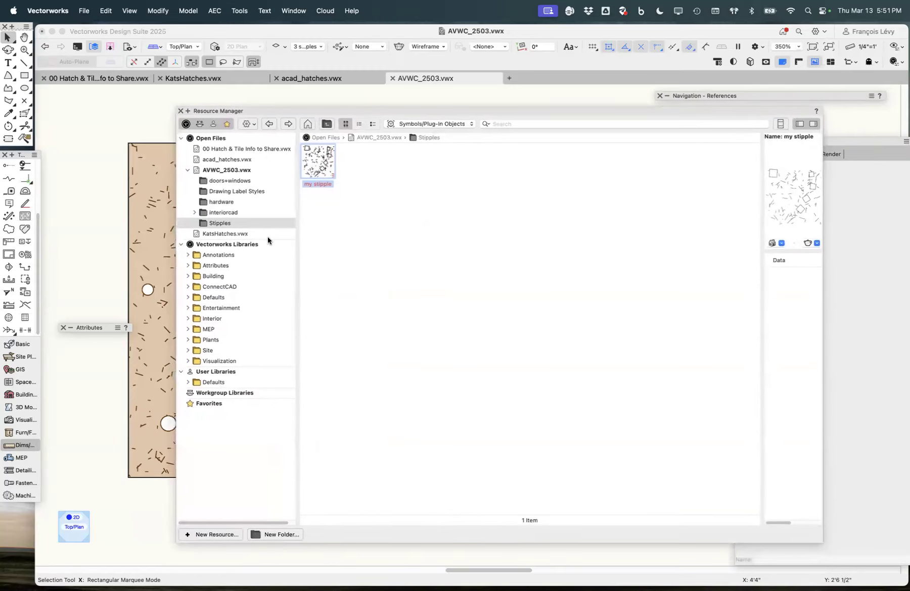